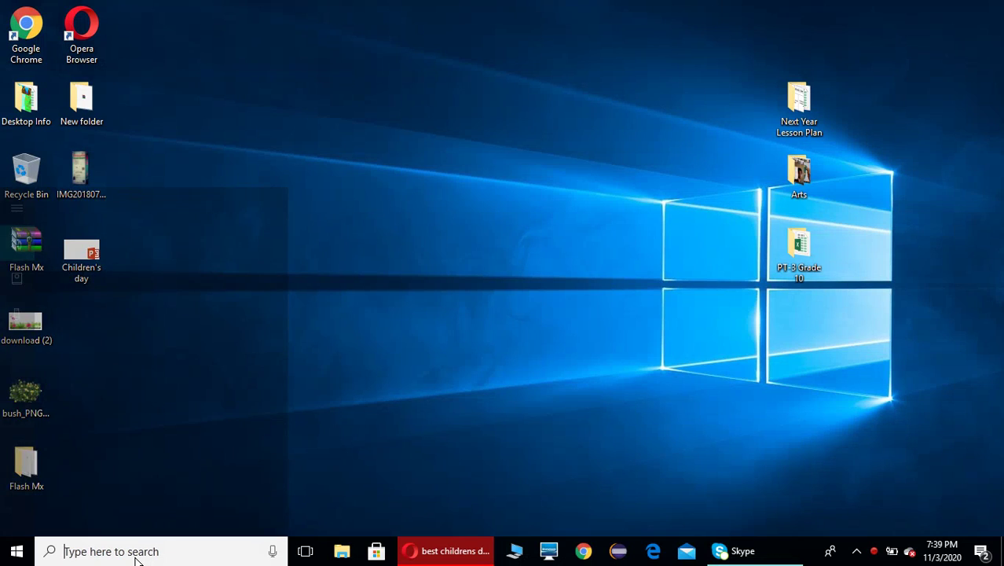
# - Search the taskbar for 'power' and launch PowerPoint 2013
pyautogui.click(136, 556)
pyautogui.write('po')
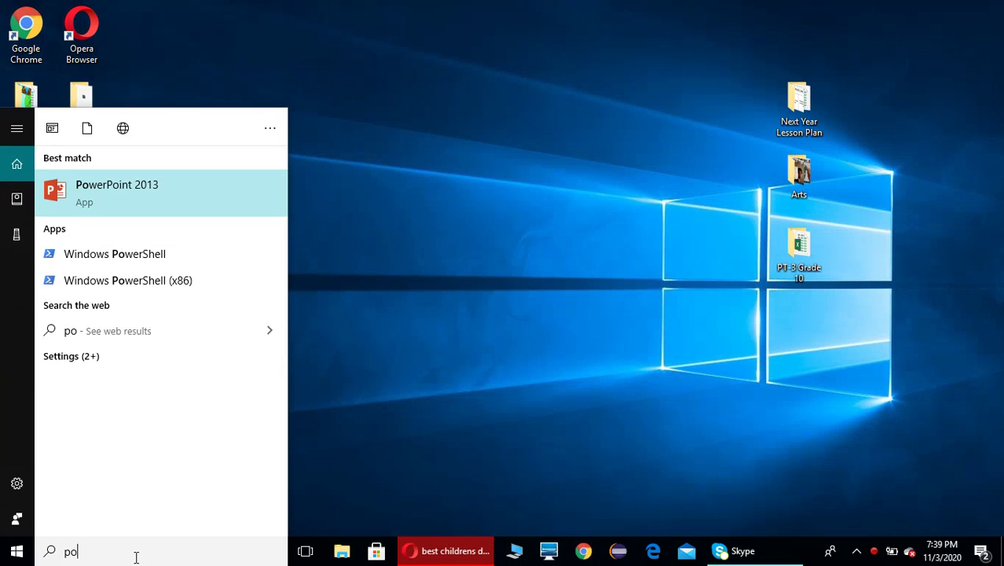
pyautogui.write('wer')
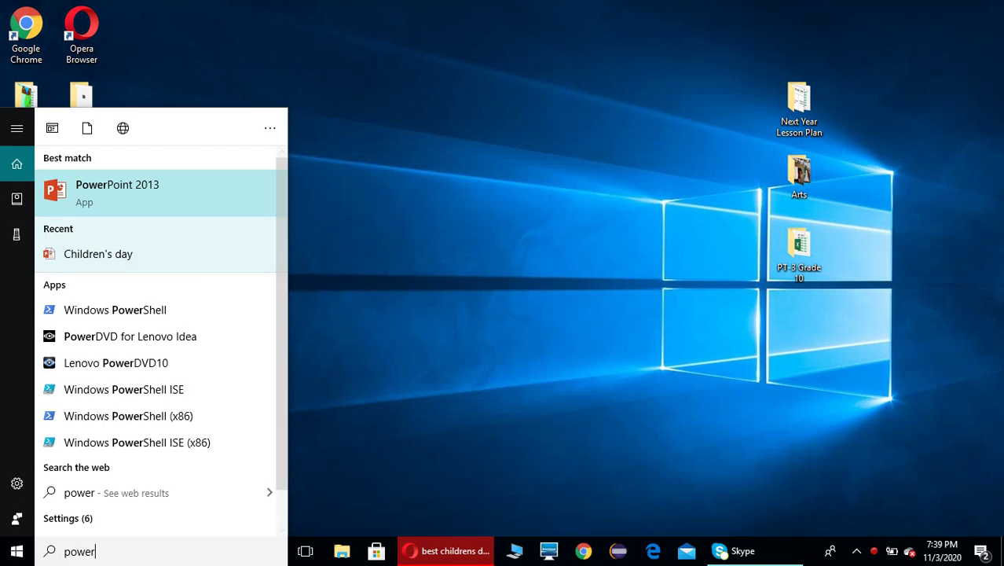
pyautogui.click(127, 193)
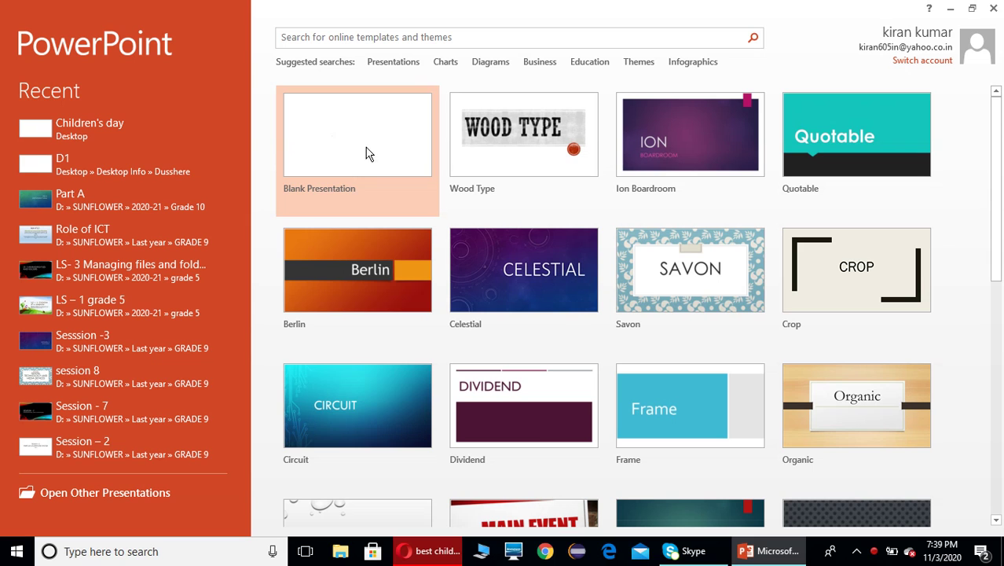
# - Create a blank presentation, add a Blank-layout second slide, and dismiss the activation prompt
pyautogui.click(385, 130)
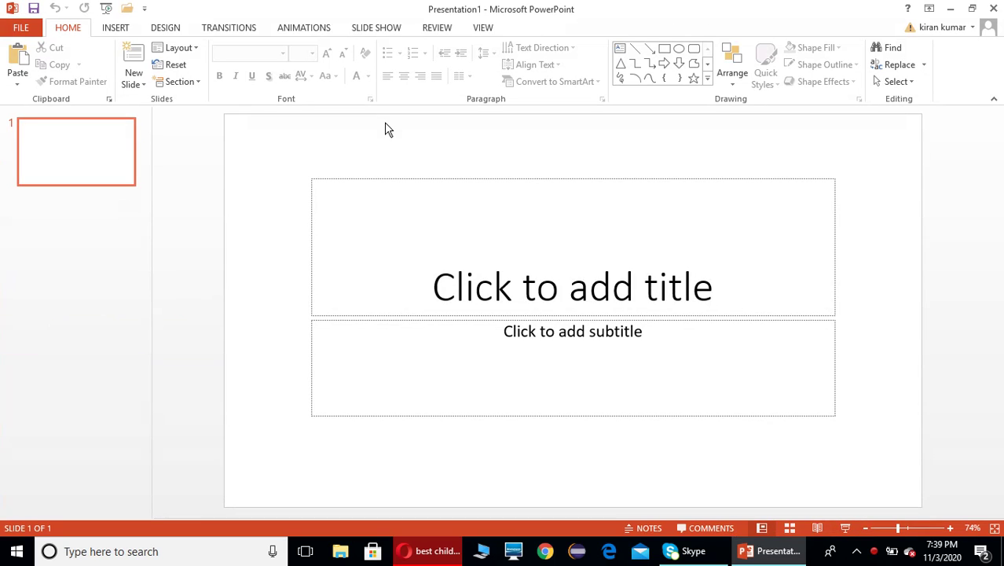
pyautogui.click(144, 85)
pyautogui.click(151, 288)
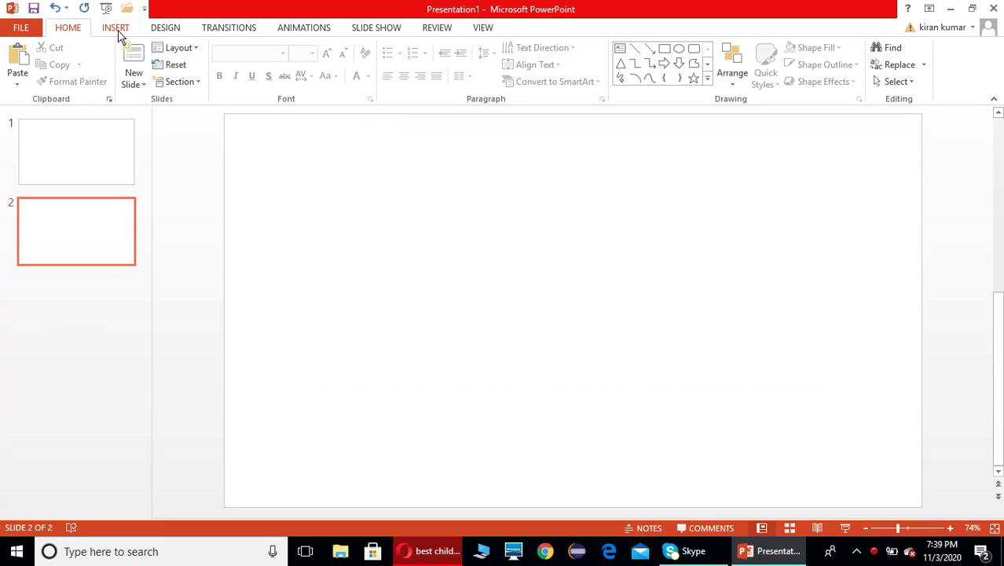
pyautogui.click(646, 422)
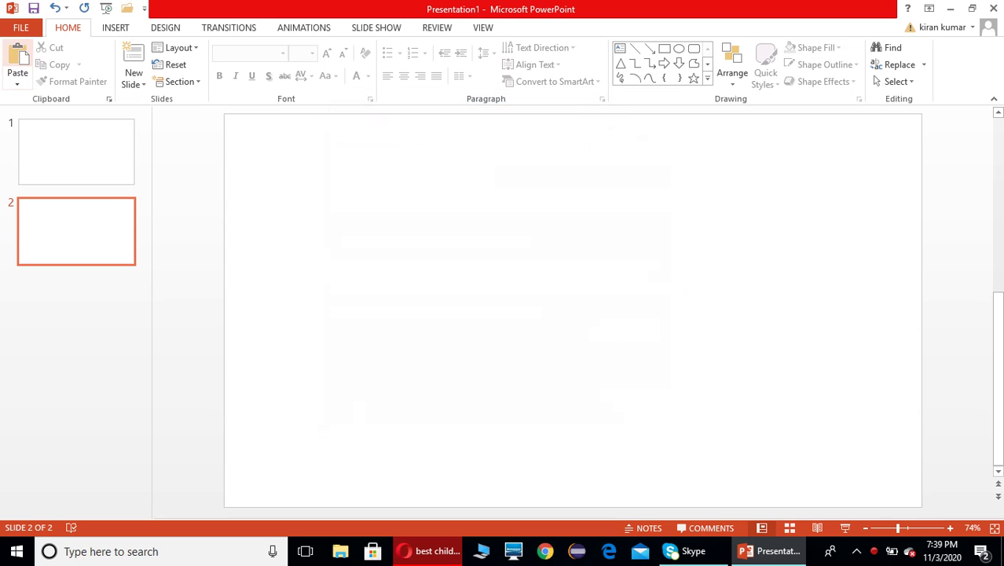
pyautogui.click(116, 29)
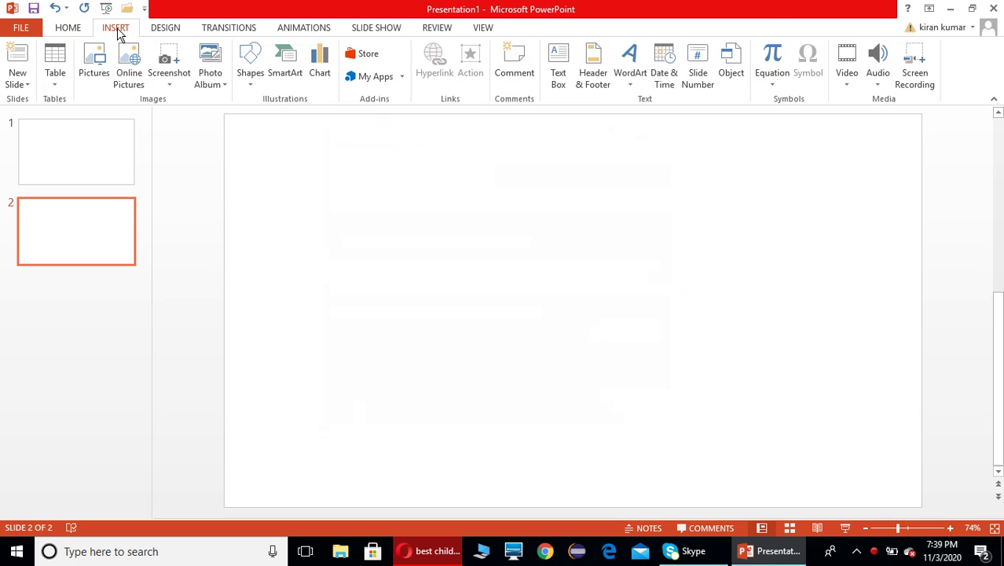
# - Search online pictures for 'nehuru images' and insert the first Nehru portrait onto slide 2
pyautogui.click(128, 77)
pyautogui.write('nehuru images')
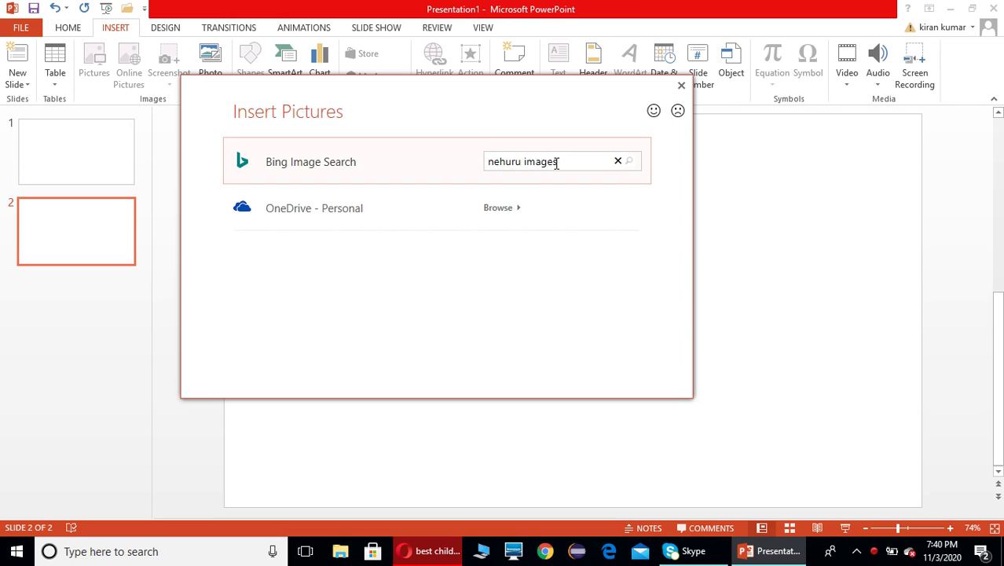
pyautogui.press('Return')
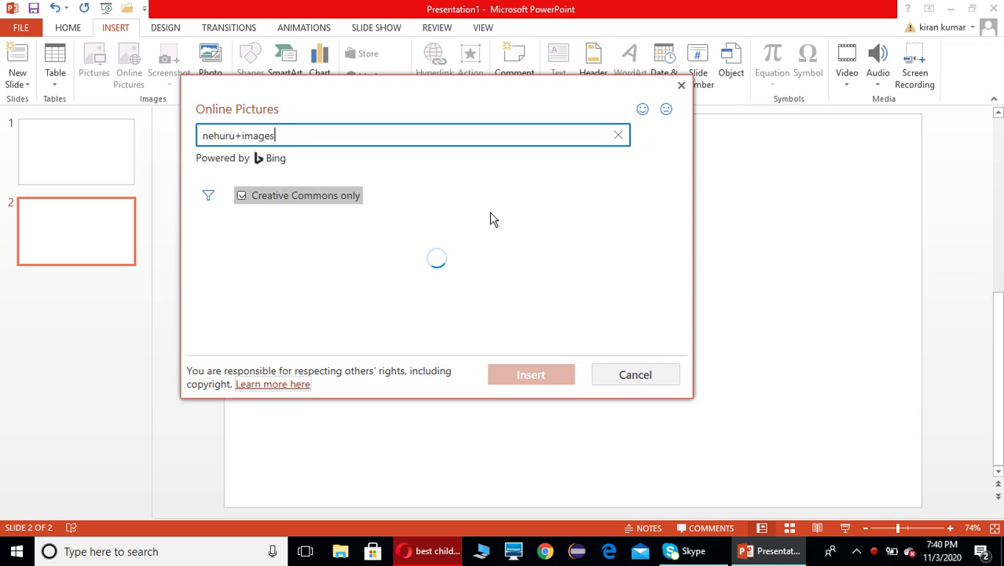
pyautogui.scroll(-2, 491, 250)
pyautogui.scroll(-2, 492, 251)
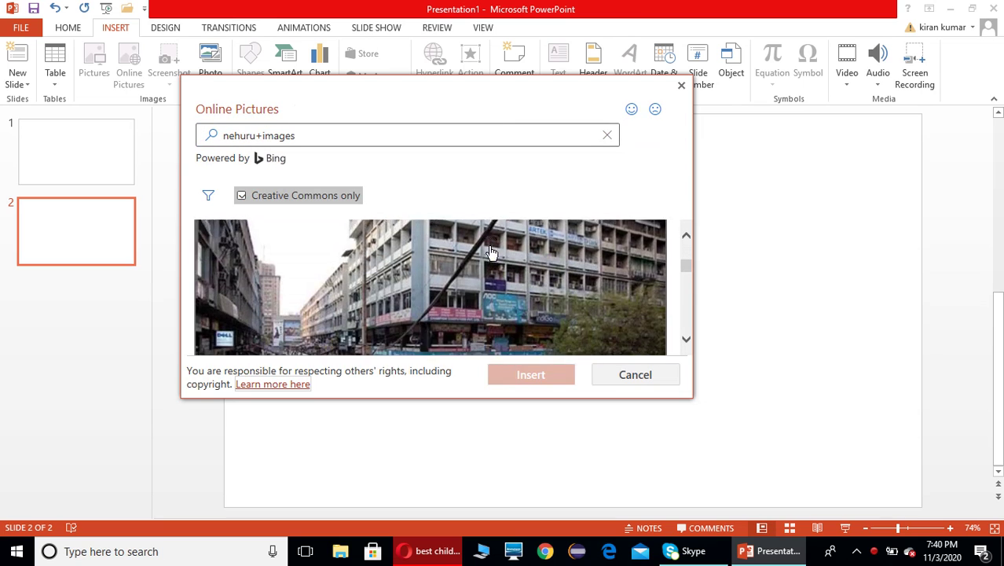
pyautogui.scroll(-2, 492, 254)
pyautogui.scroll(-2, 494, 257)
pyautogui.scroll(-2, 493, 256)
pyautogui.scroll(-2, 503, 254)
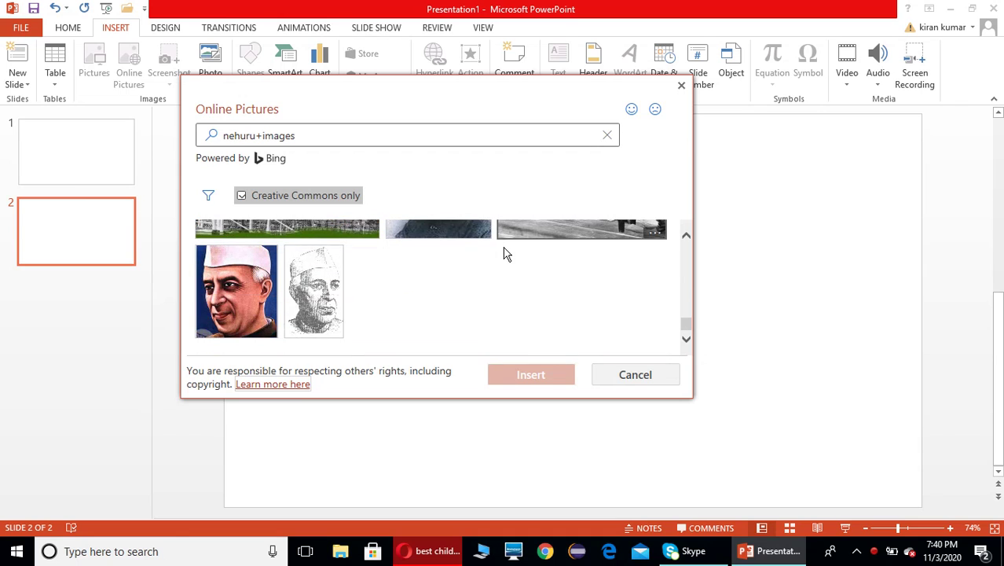
pyautogui.click(232, 298)
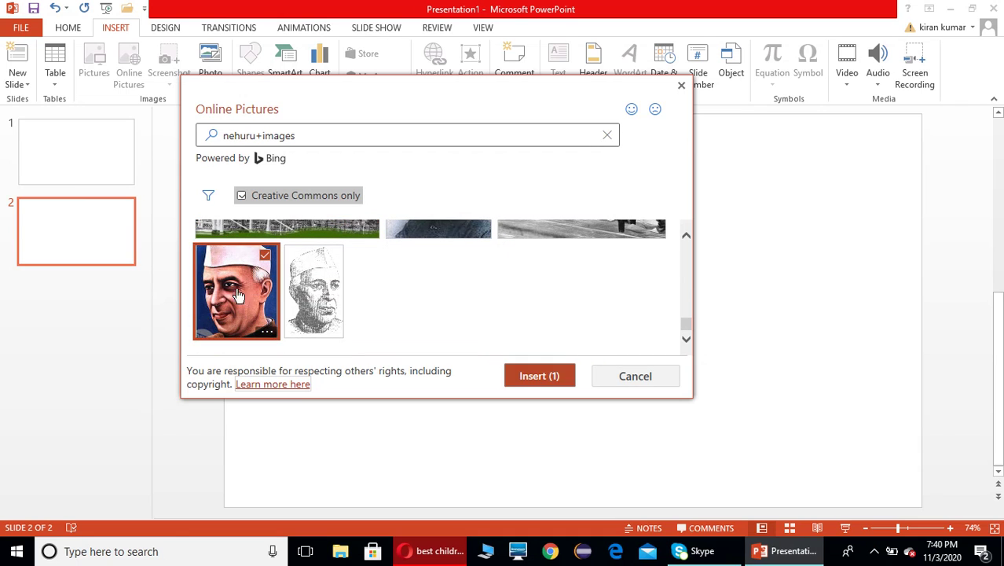
pyautogui.click(529, 379)
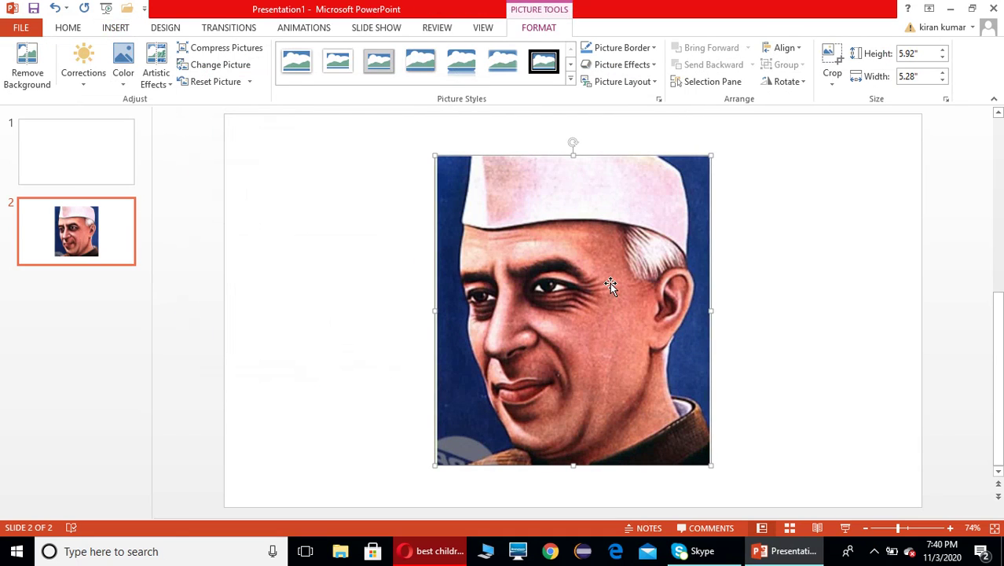
# - Flip the portrait horizontally and move it toward the slide's upper left
pyautogui.click(802, 83)
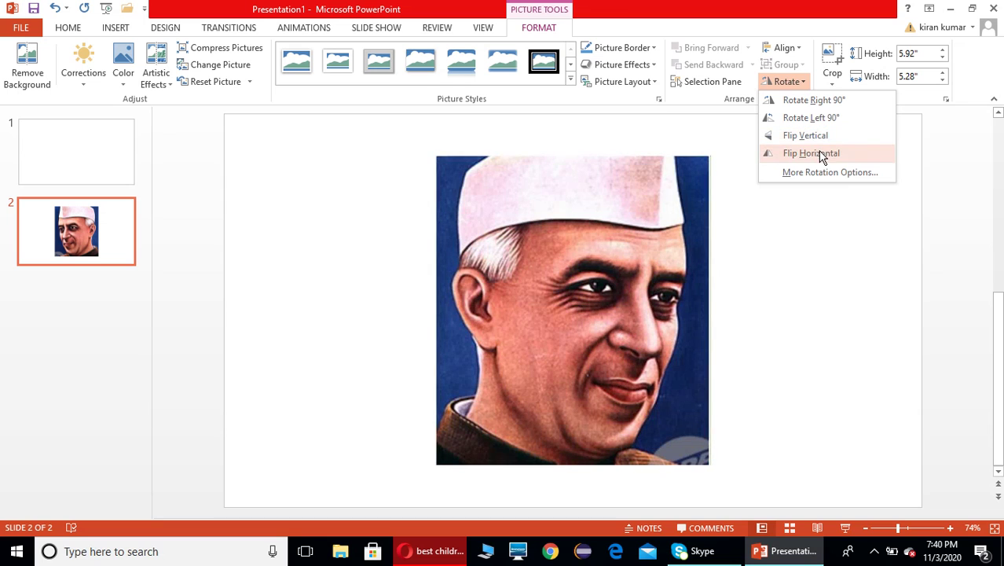
pyautogui.click(817, 153)
pyautogui.moveTo(595, 297); pyautogui.dragTo(425, 270)
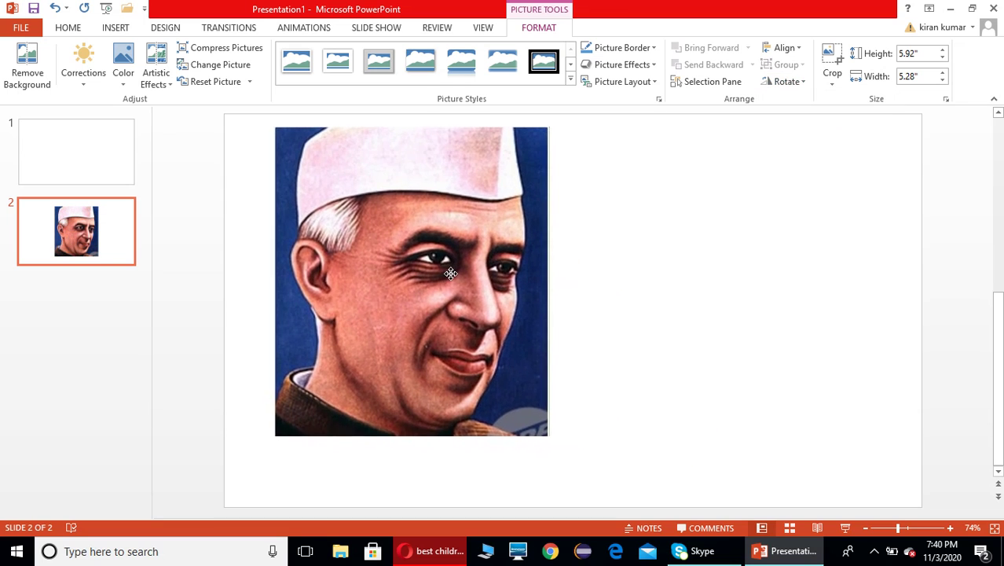
# - Remove the portrait's purple background, widening the kept area to its edges
pyautogui.click(28, 63)
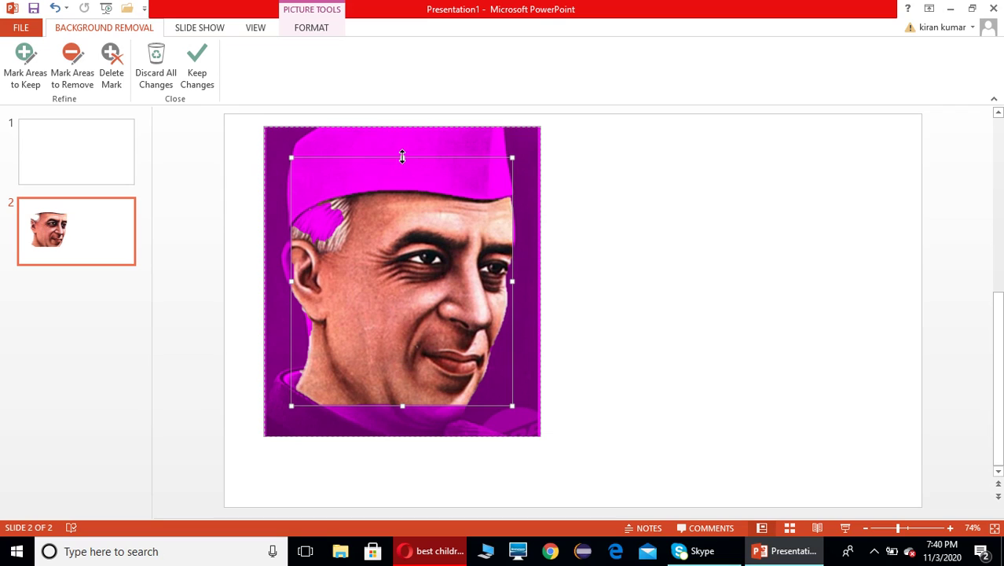
pyautogui.click(401, 157)
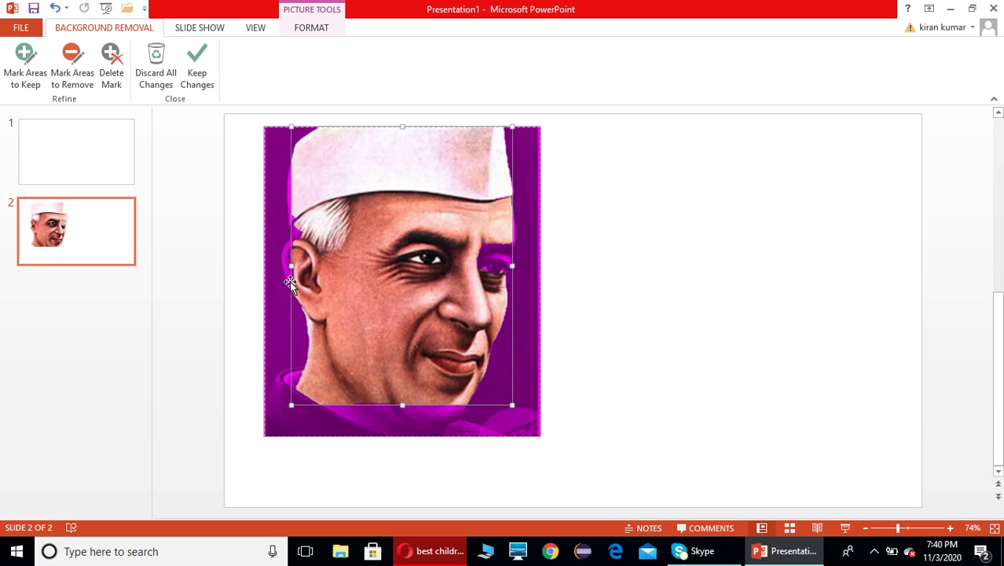
pyautogui.moveTo(290, 260); pyautogui.dragTo(264, 276)
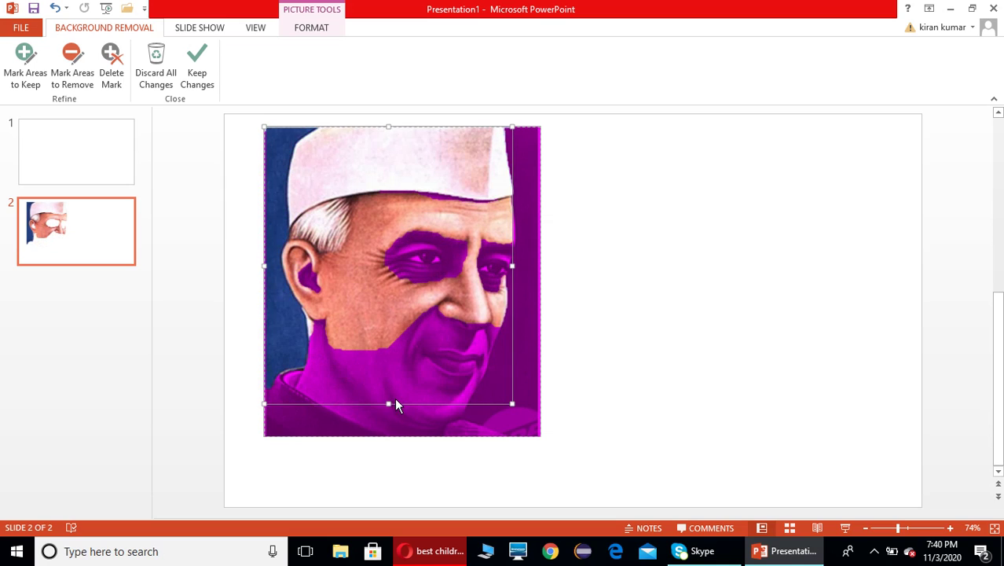
pyautogui.moveTo(387, 406); pyautogui.dragTo(403, 436)
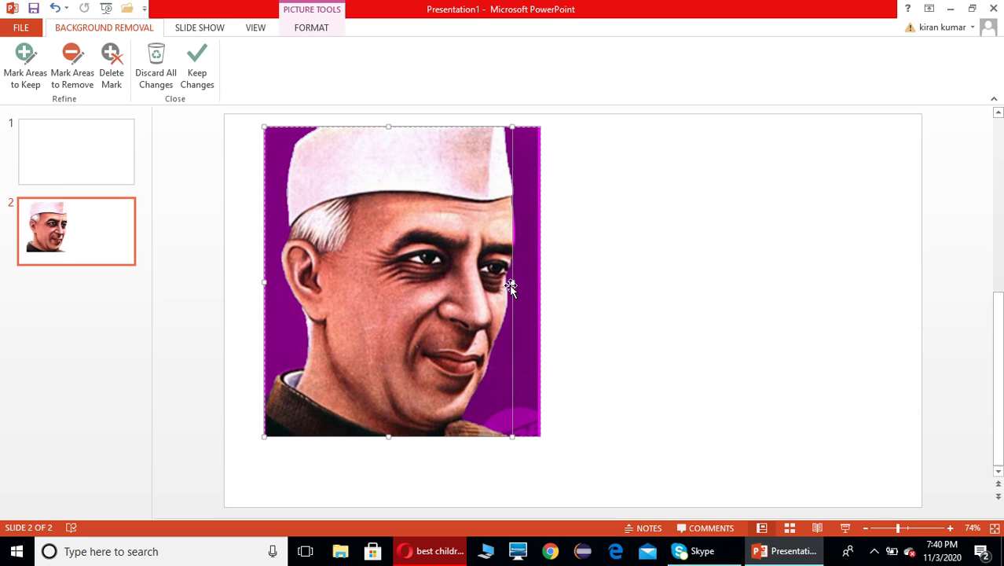
pyautogui.moveTo(512, 282); pyautogui.dragTo(527, 287)
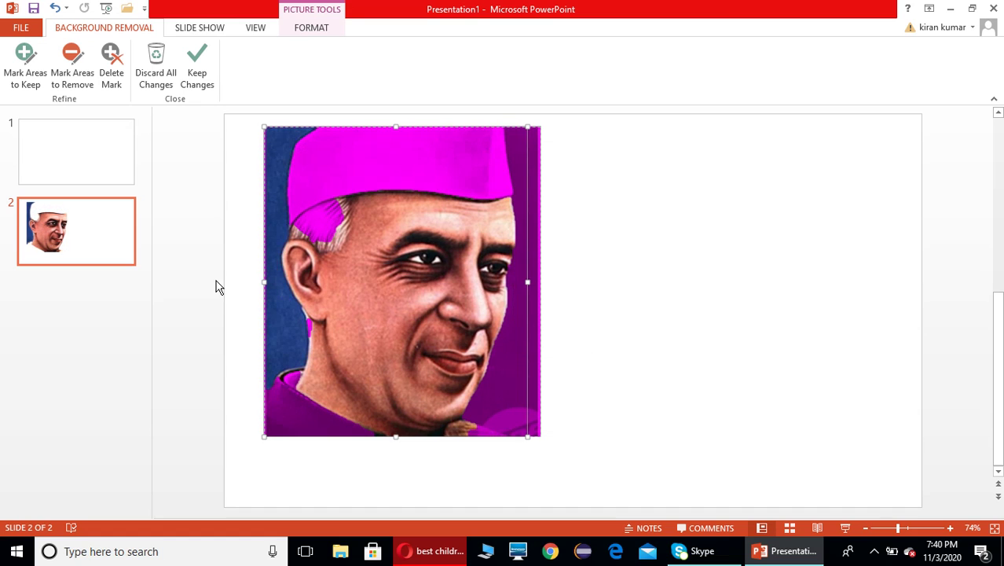
pyautogui.click(575, 309)
pyautogui.click(161, 359)
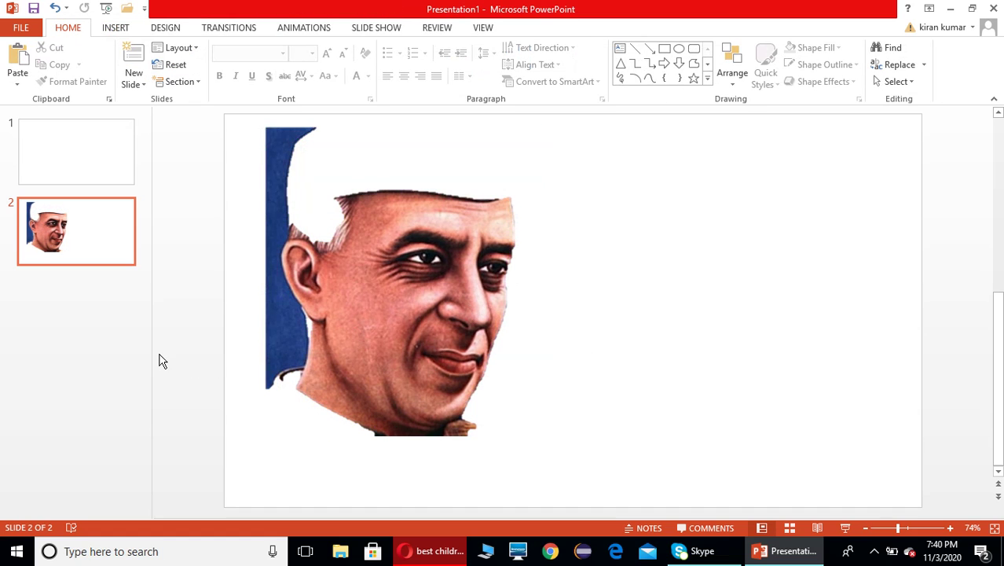
pyautogui.click(501, 317)
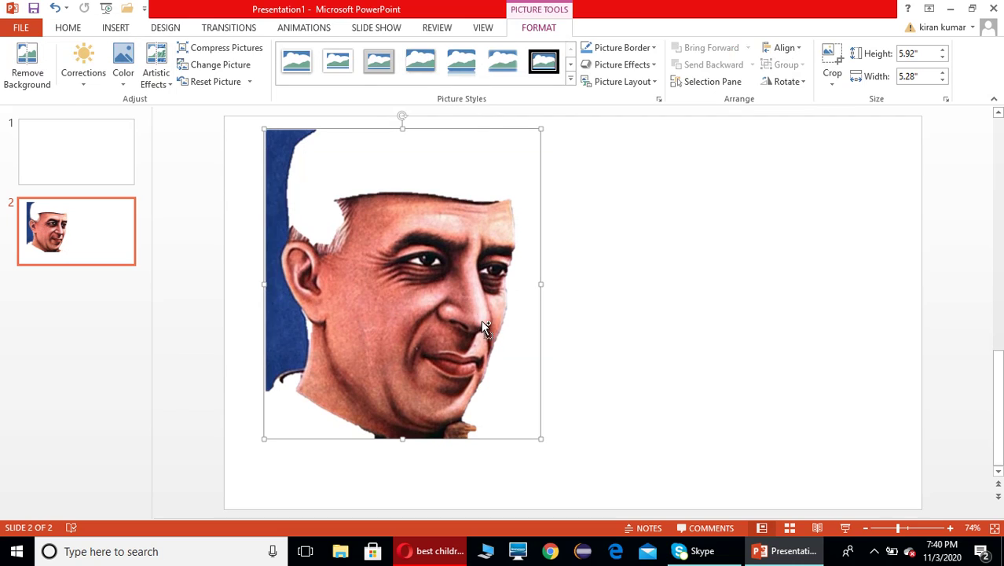
# - Refine the background removal so the white cap and full edges are kept
pyautogui.hotkey('alt', 'j')
pyautogui.press('p')
pyautogui.press('e')
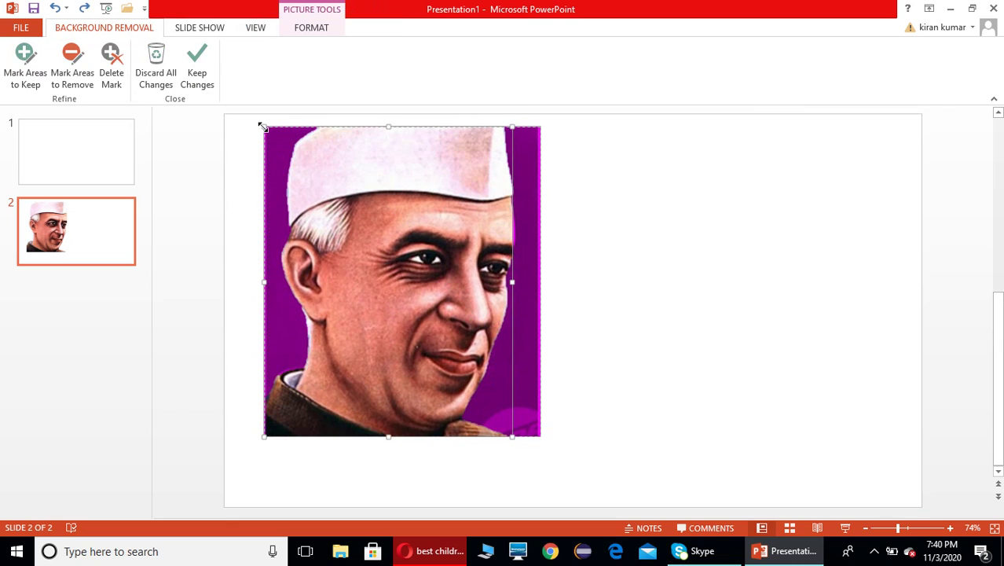
pyautogui.moveTo(264, 125); pyautogui.dragTo(267, 136)
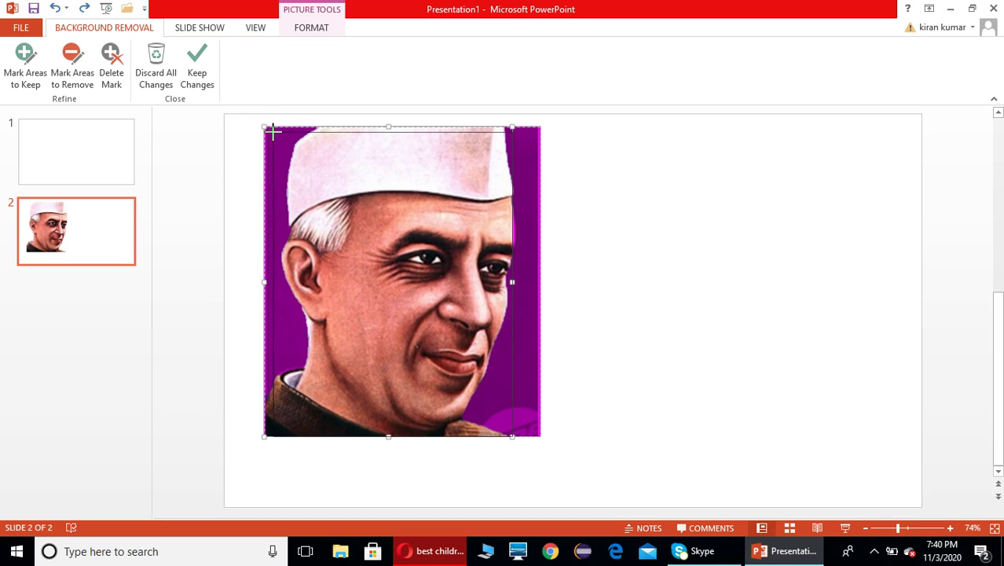
pyautogui.click(390, 133)
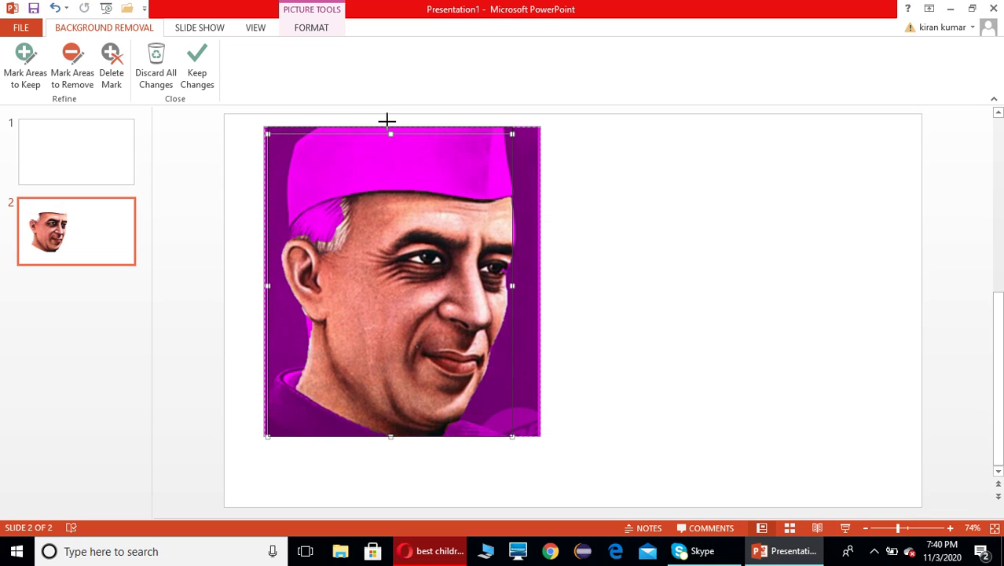
pyautogui.moveTo(389, 117); pyautogui.dragTo(390, 119)
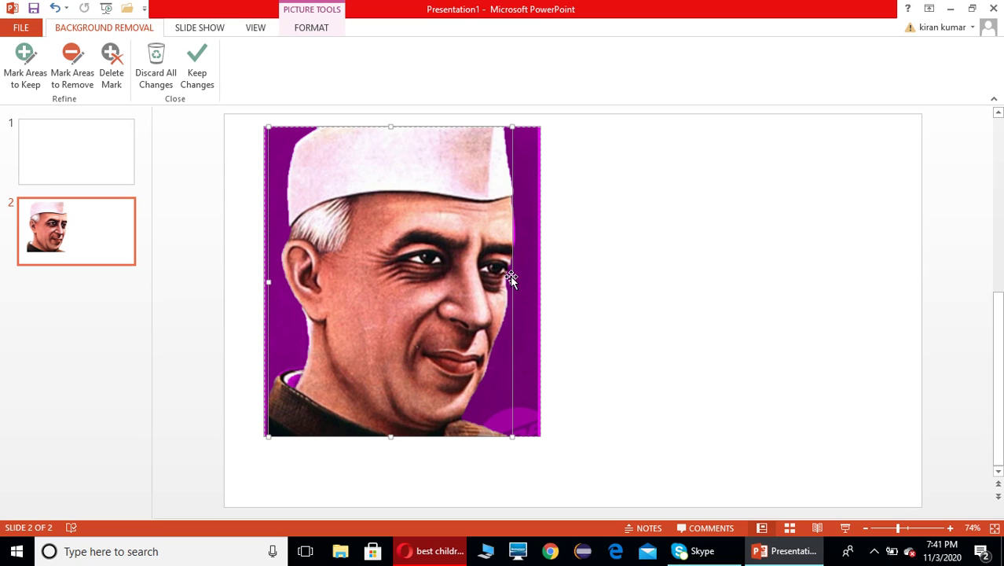
pyautogui.moveTo(513, 283); pyautogui.dragTo(519, 282)
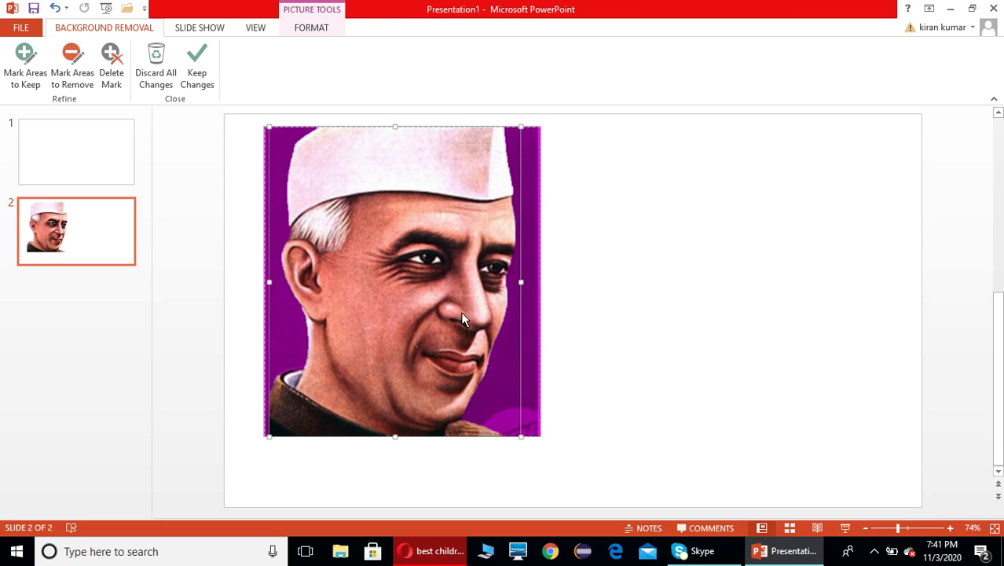
pyautogui.moveTo(268, 283); pyautogui.dragTo(260, 282)
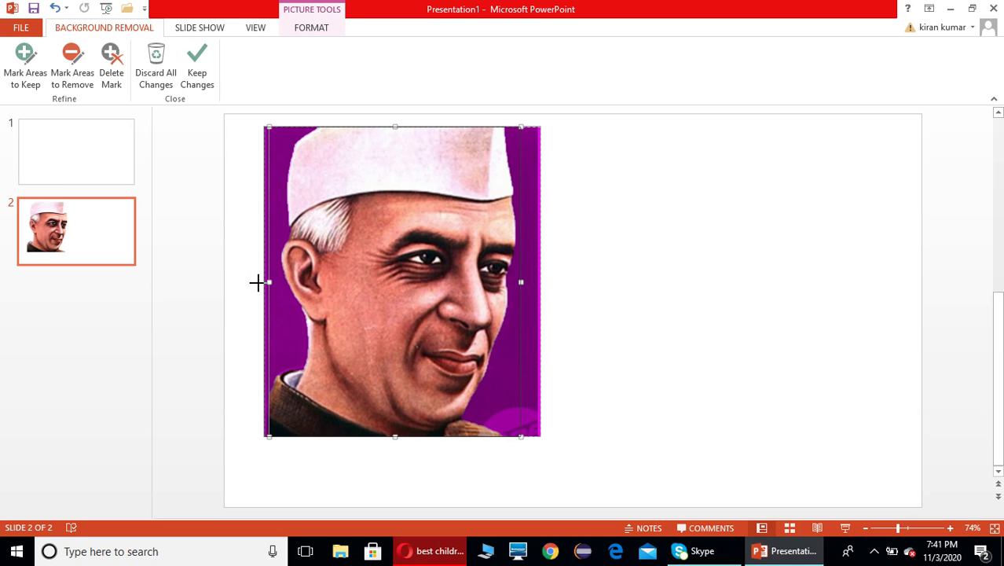
pyautogui.click(602, 286)
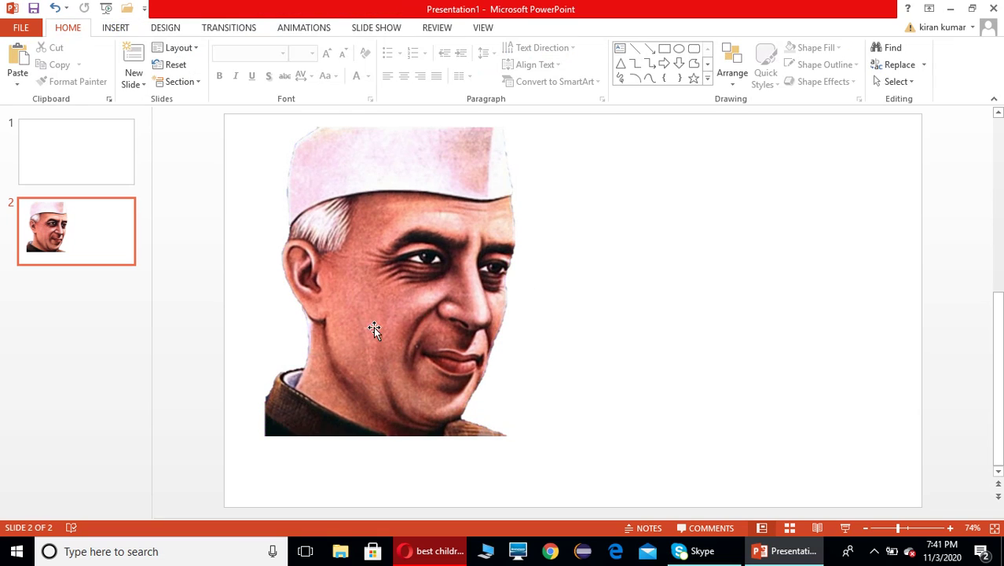
# - Shrink the portrait to about 2.81" by 2.51" and place it at the top-left corner
pyautogui.click(437, 307)
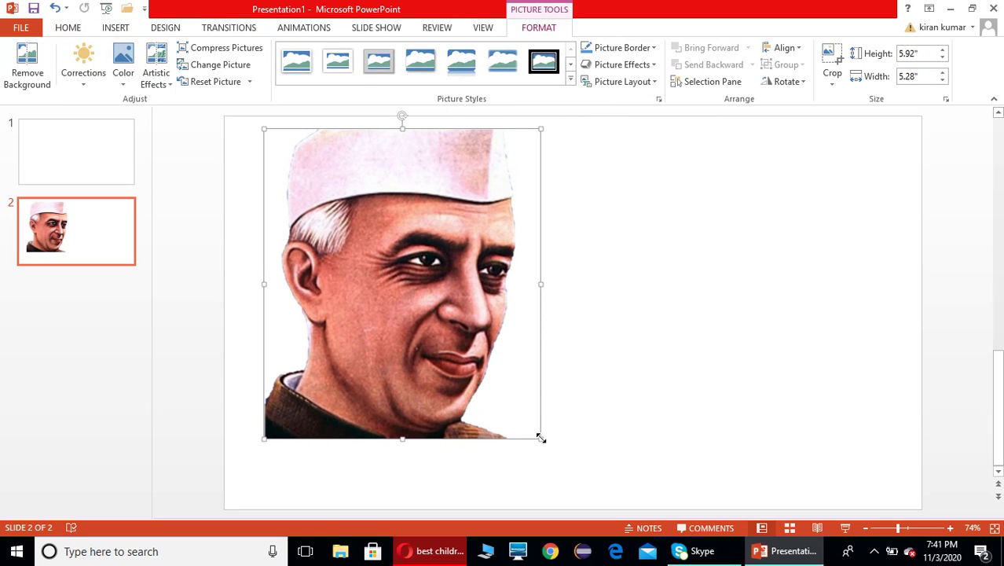
pyautogui.moveTo(541, 438); pyautogui.dragTo(440, 347)
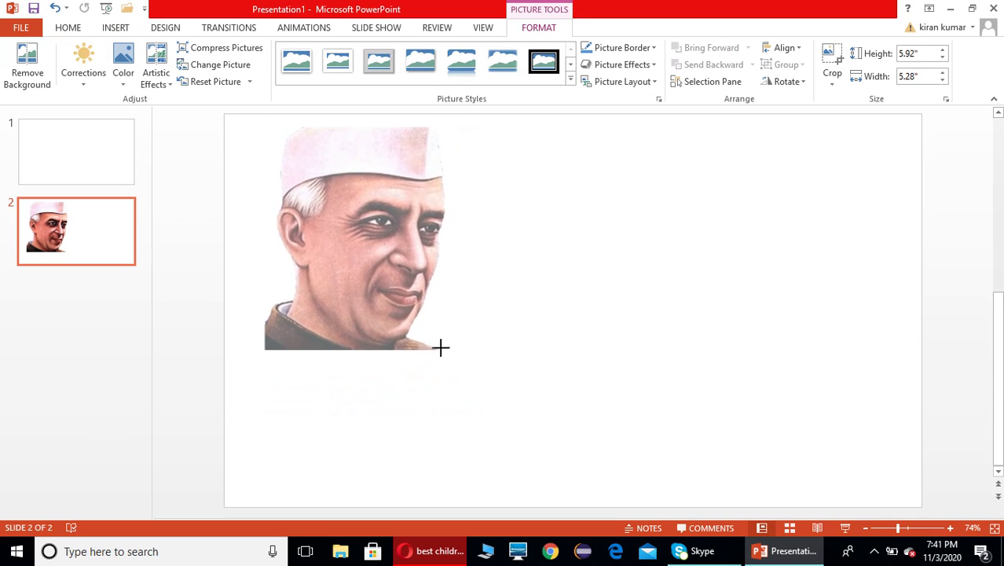
pyautogui.moveTo(440, 348); pyautogui.dragTo(397, 277)
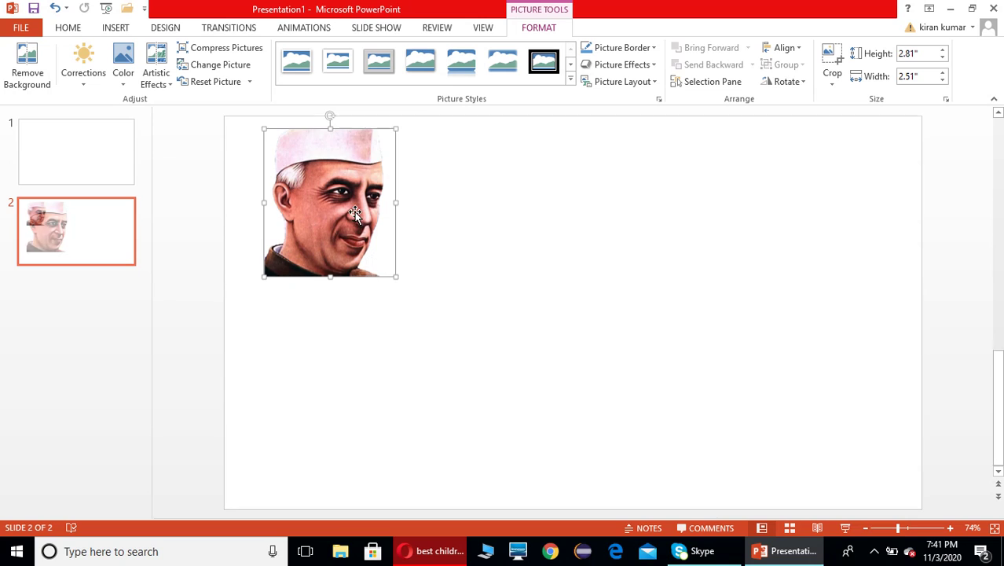
pyautogui.moveTo(355, 212); pyautogui.dragTo(337, 238)
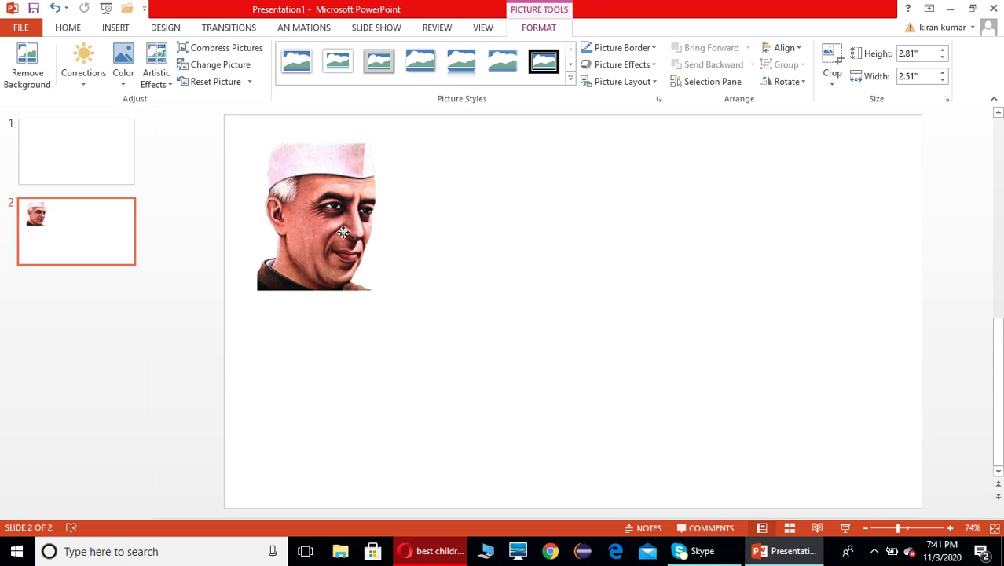
pyautogui.click(179, 364)
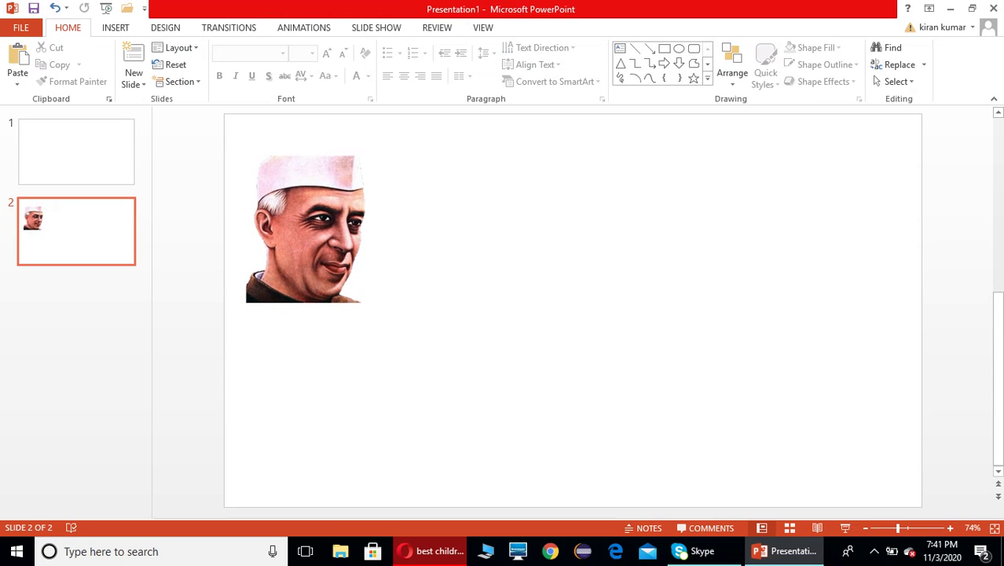
# - Search online pictures for 'children hands' and insert the colourful painted-hands image
pyautogui.click(117, 31)
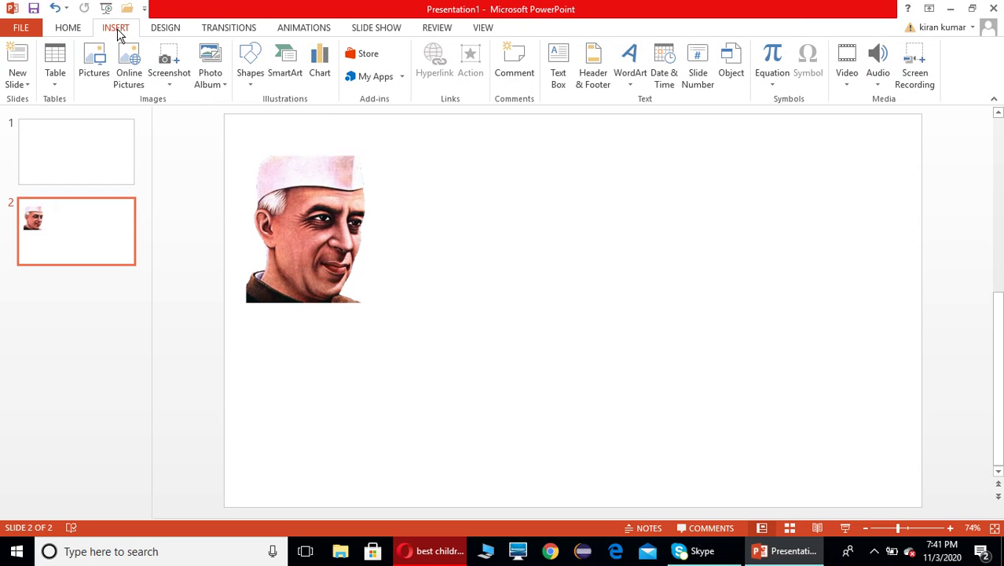
pyautogui.click(130, 80)
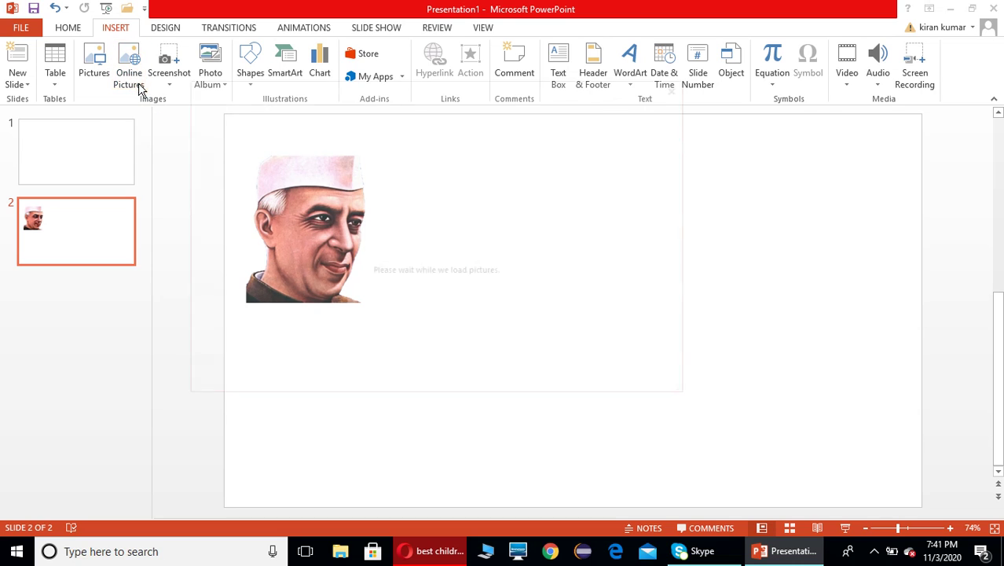
pyautogui.click(521, 162)
pyautogui.write('children hands')
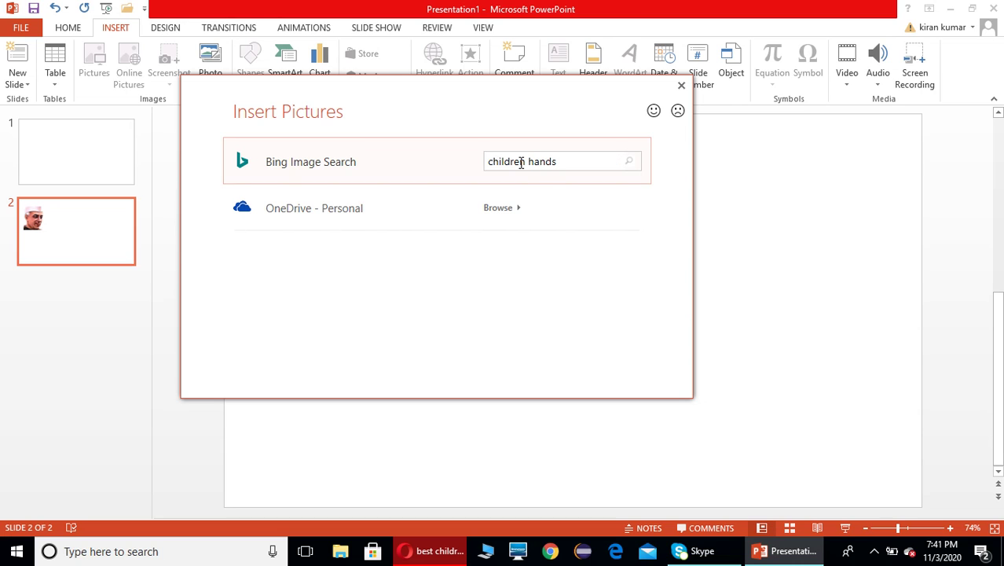
pyautogui.press('Return')
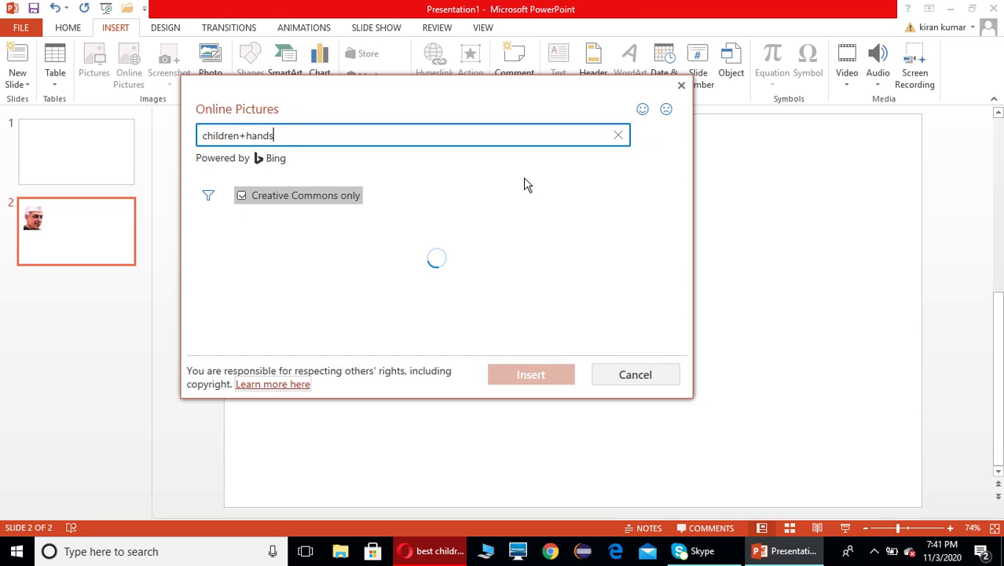
pyautogui.scroll(-2, 523, 242)
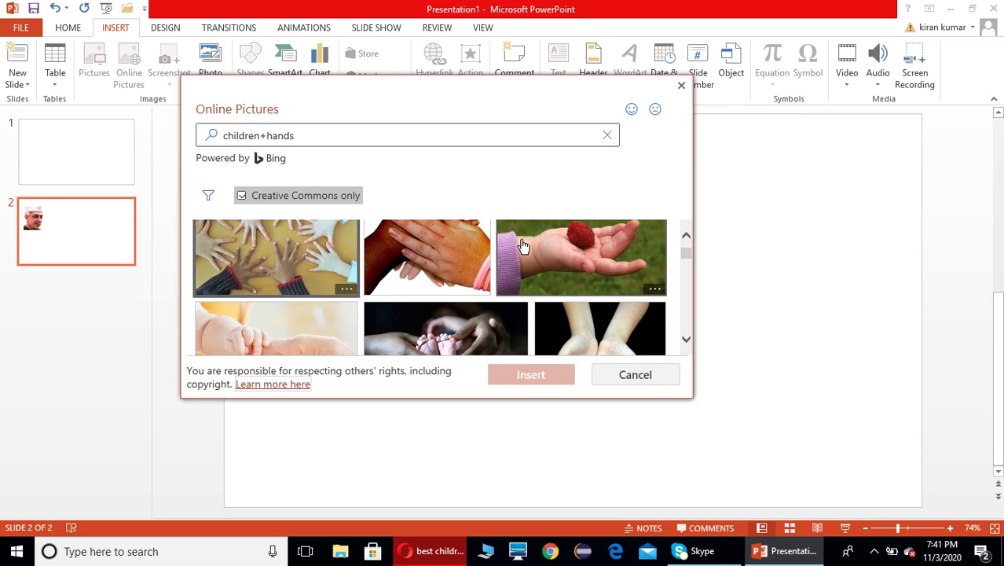
pyautogui.scroll(-2, 524, 247)
pyautogui.scroll(-2, 524, 248)
pyautogui.scroll(-2, 525, 247)
pyautogui.scroll(-2, 524, 250)
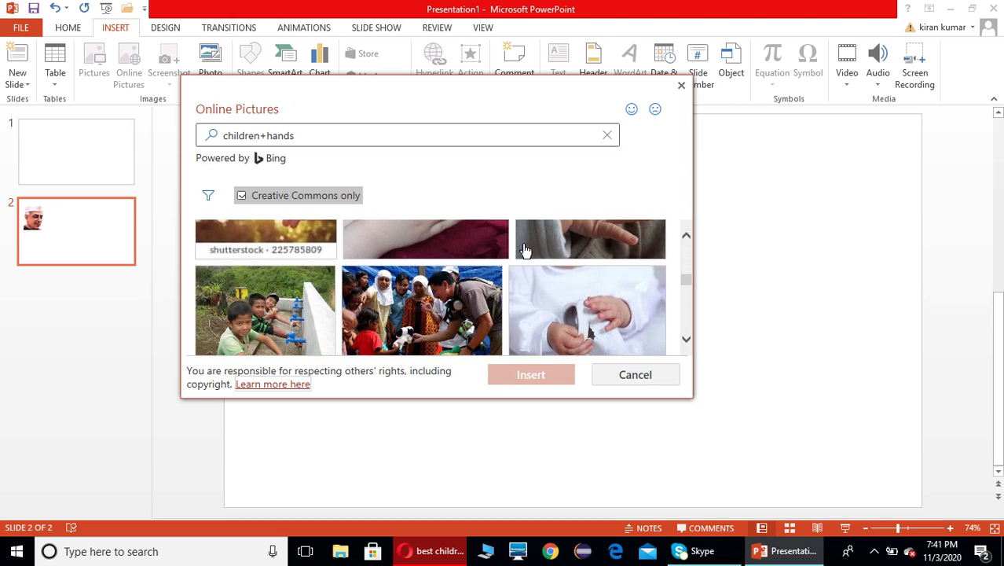
pyautogui.scroll(-2, 521, 258)
pyautogui.scroll(-2, 519, 262)
pyautogui.scroll(-2, 519, 267)
pyautogui.scroll(-2, 520, 275)
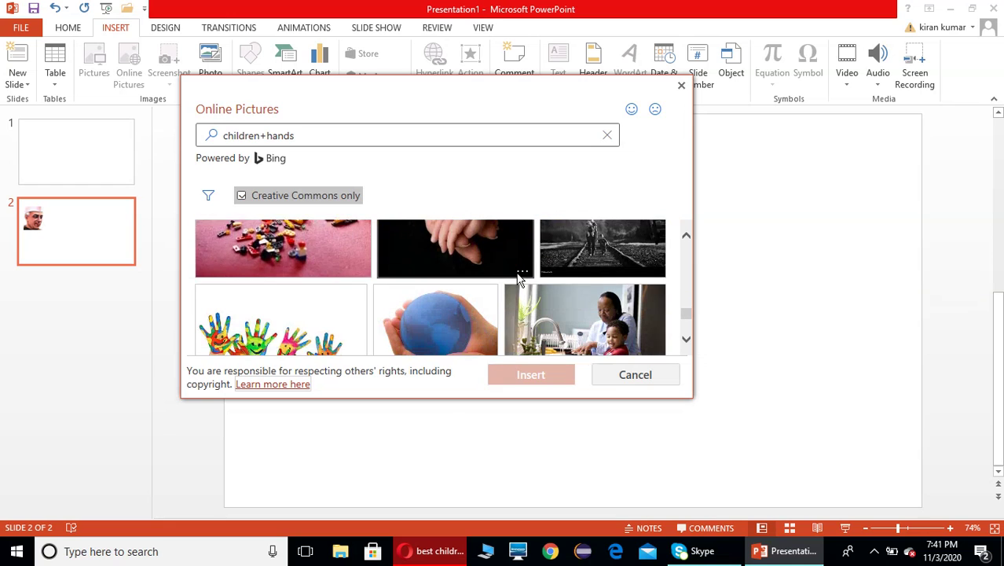
pyautogui.scroll(-1, 519, 281)
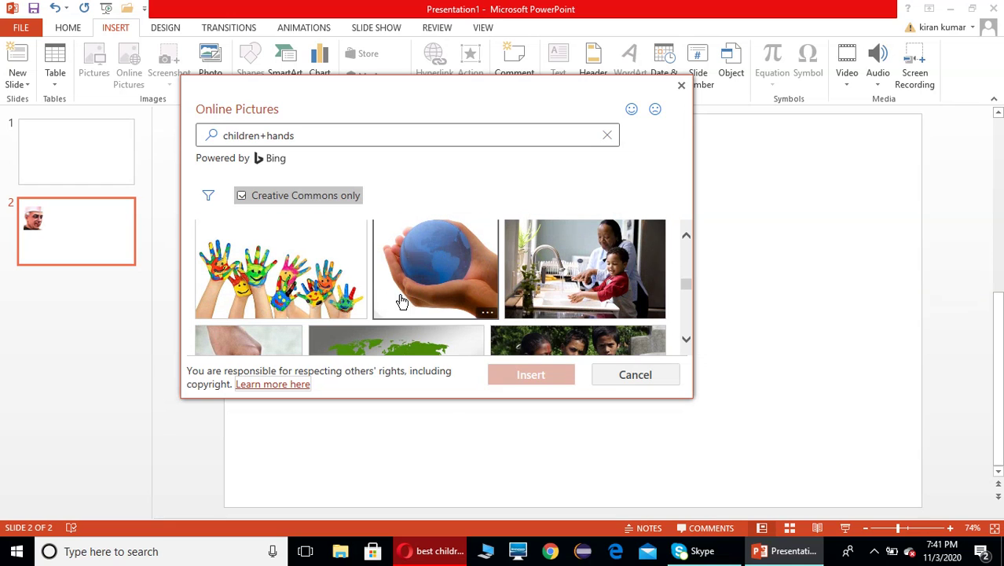
pyautogui.click(287, 283)
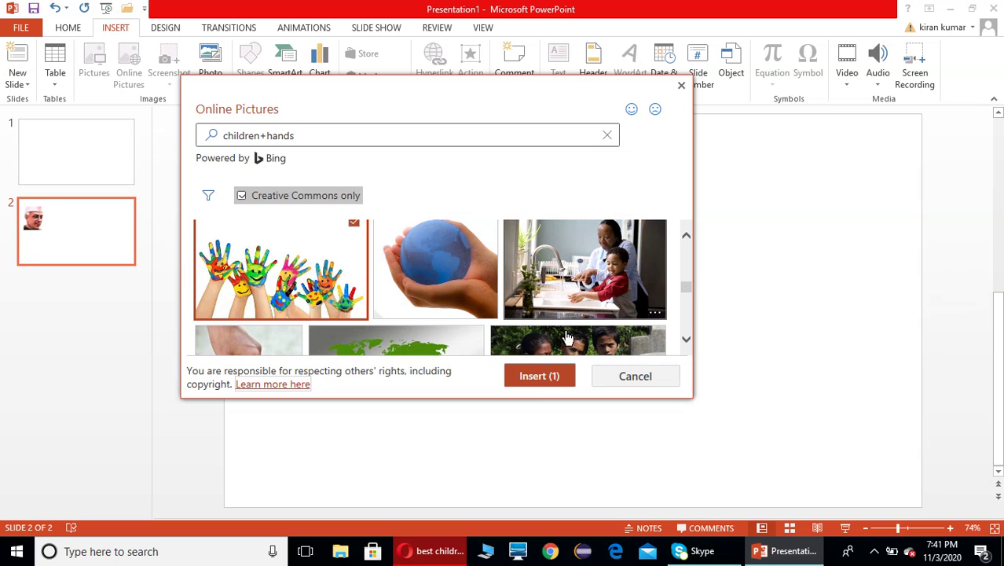
pyautogui.click(544, 376)
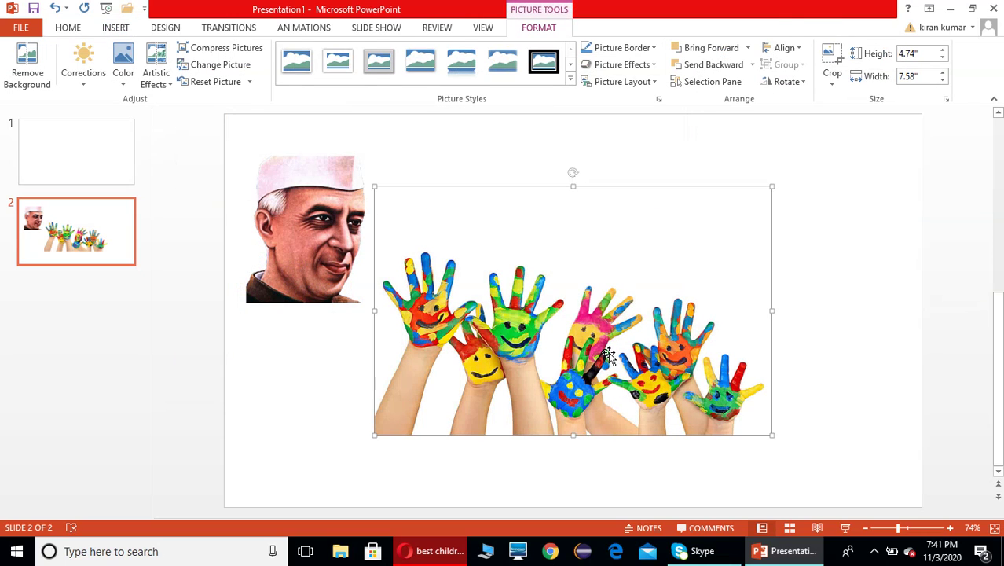
# - Widen the hands picture to 8.28" and position it beside the portrait
pyautogui.moveTo(610, 353); pyautogui.dragTo(569, 420)
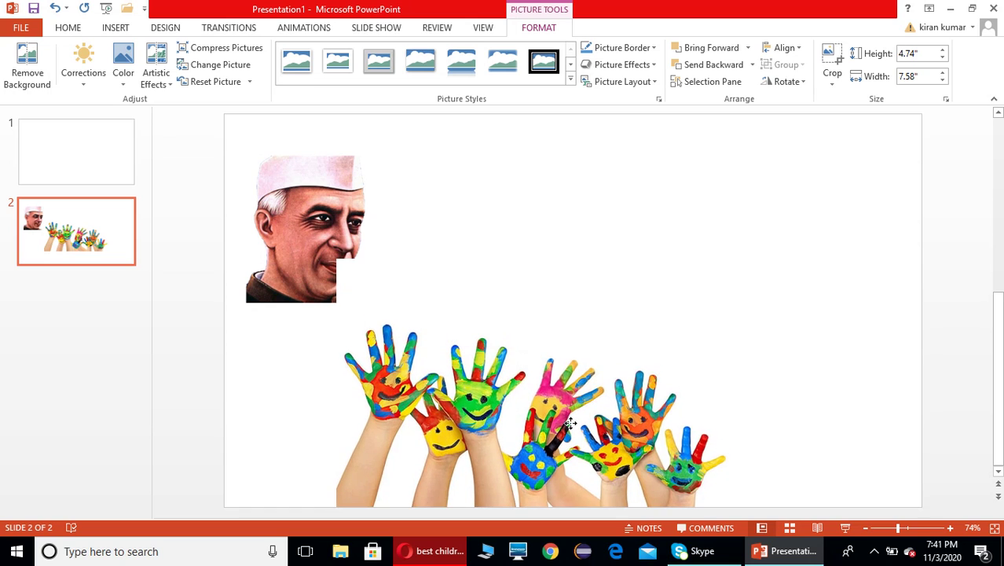
pyautogui.moveTo(569, 420); pyautogui.dragTo(571, 419)
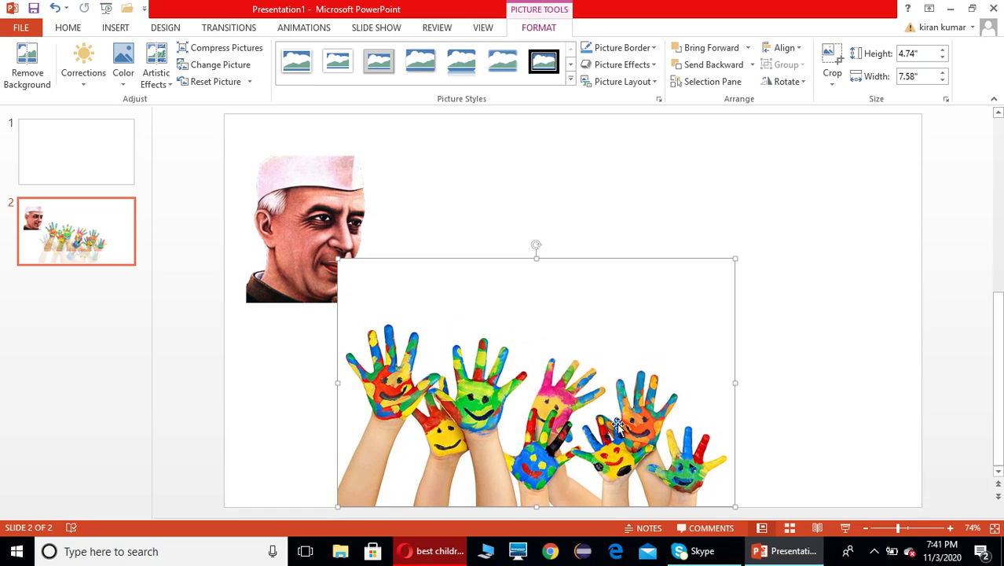
pyautogui.moveTo(735, 383); pyautogui.dragTo(770, 388)
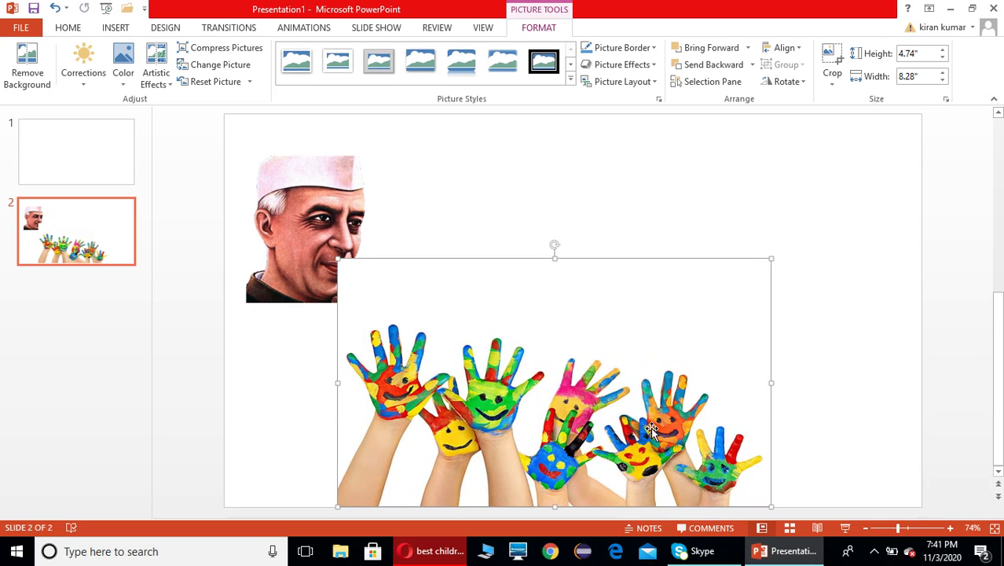
pyautogui.moveTo(653, 427)
pyautogui.mouseDown()
pyautogui.moveTo(638, 425)
pyautogui.moveTo(710, 289)
pyautogui.mouseUp()
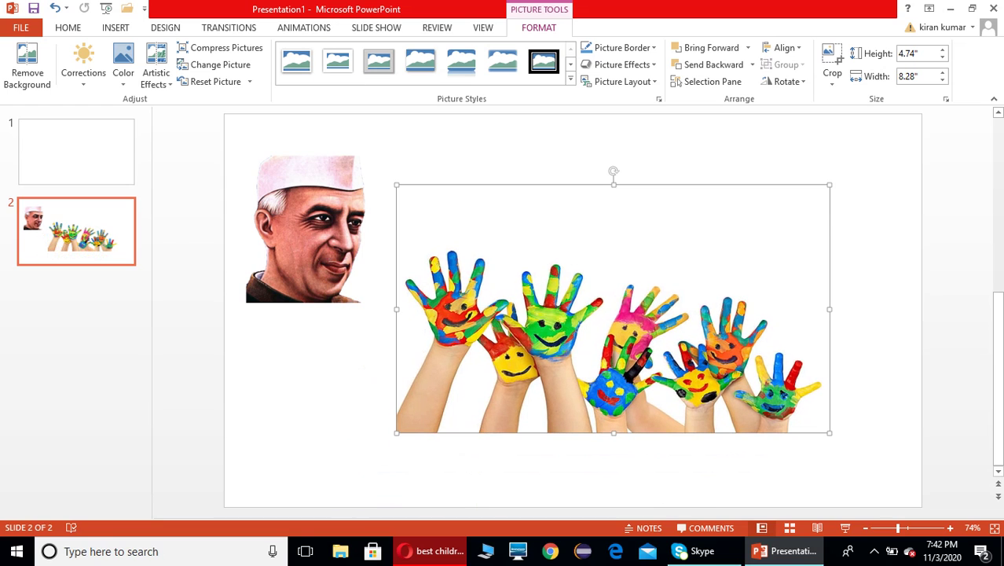
# - Strip the hands picture's white background, keeping all hands and arms, then lower it slightly
pyautogui.click(30, 67)
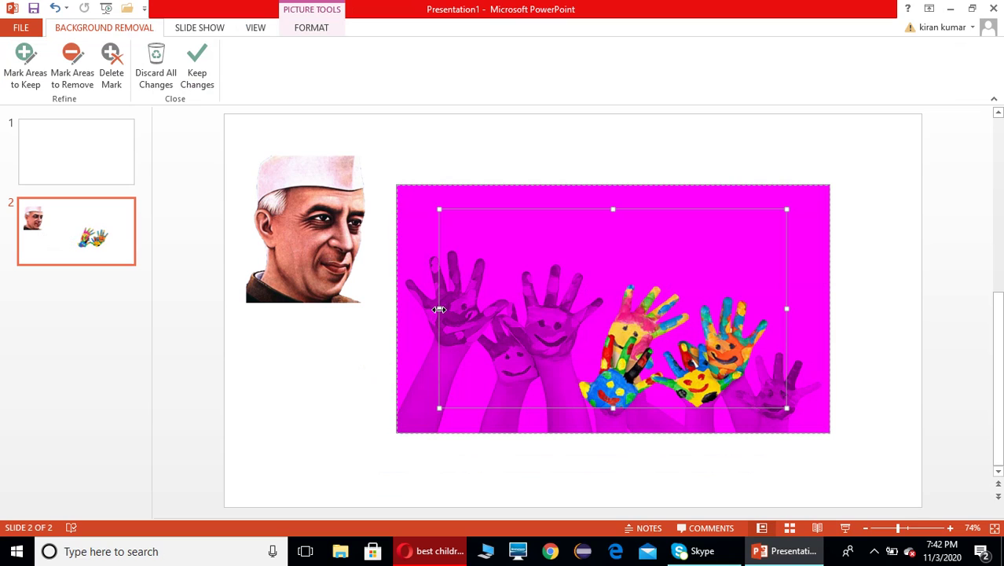
pyautogui.moveTo(433, 310); pyautogui.dragTo(400, 322)
pyautogui.moveTo(593, 409); pyautogui.dragTo(595, 431)
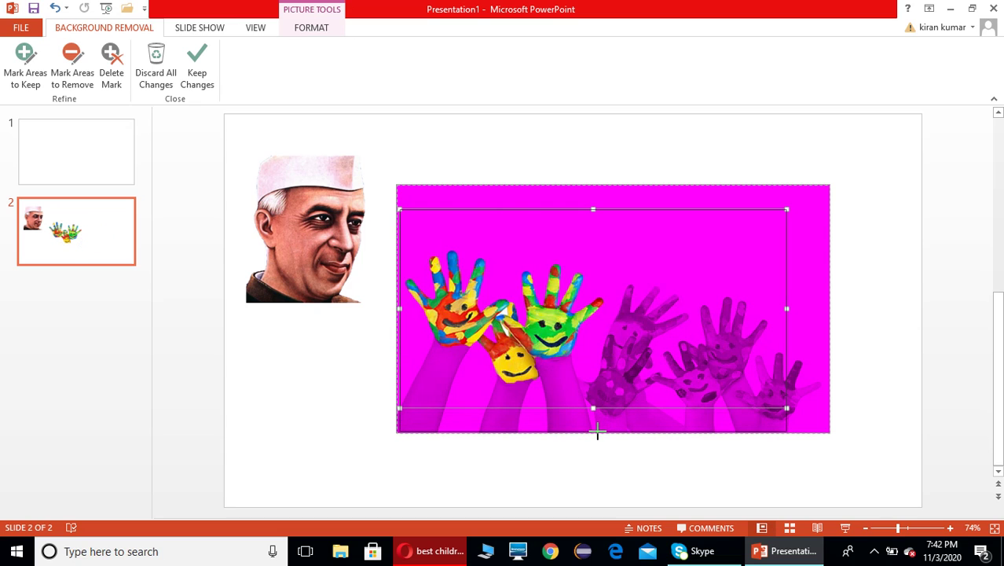
pyautogui.moveTo(789, 319); pyautogui.dragTo(823, 324)
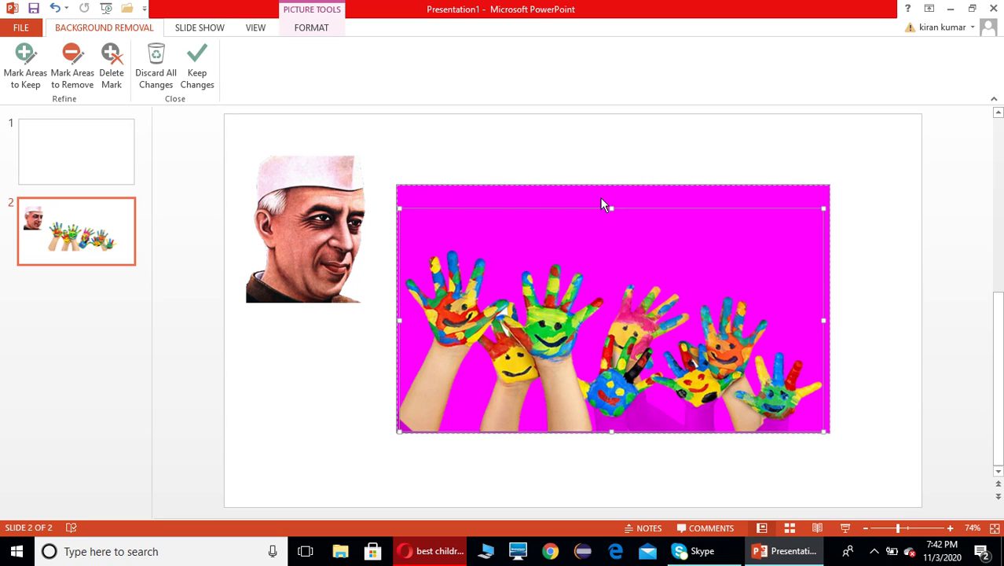
pyautogui.moveTo(612, 206); pyautogui.dragTo(606, 240)
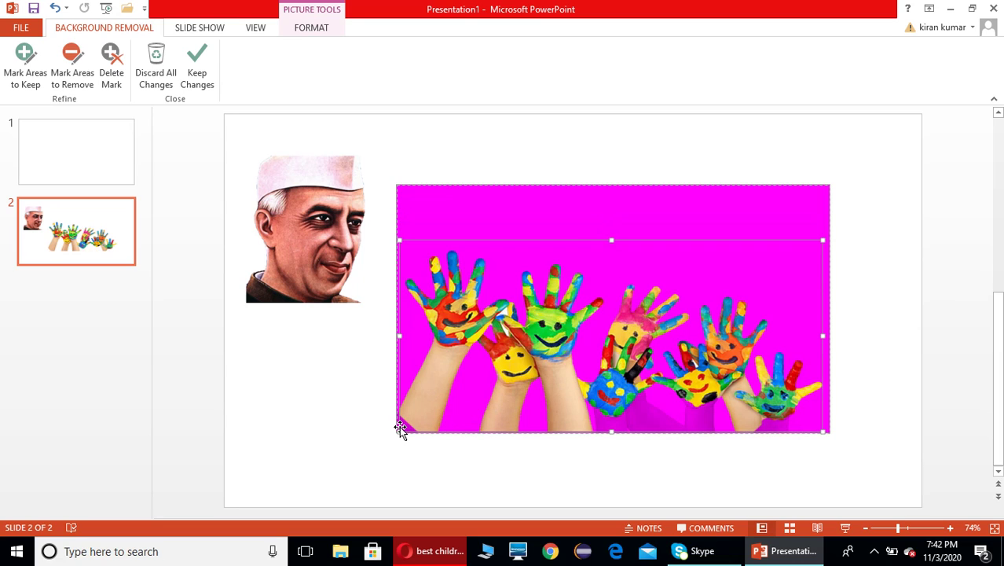
pyautogui.moveTo(399, 431)
pyautogui.mouseDown()
pyautogui.moveTo(404, 422)
pyautogui.moveTo(400, 431)
pyautogui.mouseUp()
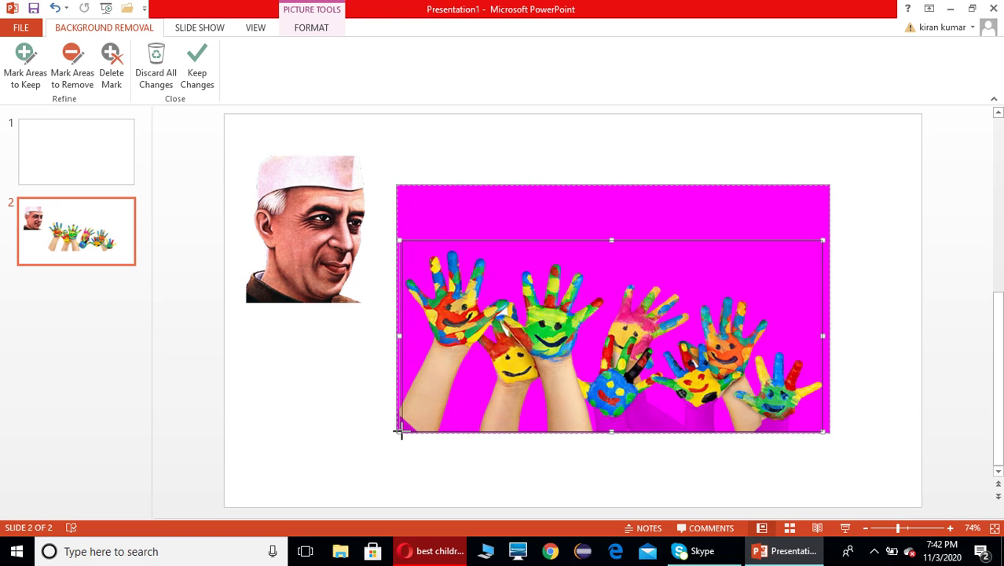
pyautogui.click(862, 248)
pyautogui.moveTo(665, 363)
pyautogui.mouseDown()
pyautogui.moveTo(686, 345)
pyautogui.moveTo(611, 399)
pyautogui.mouseUp()
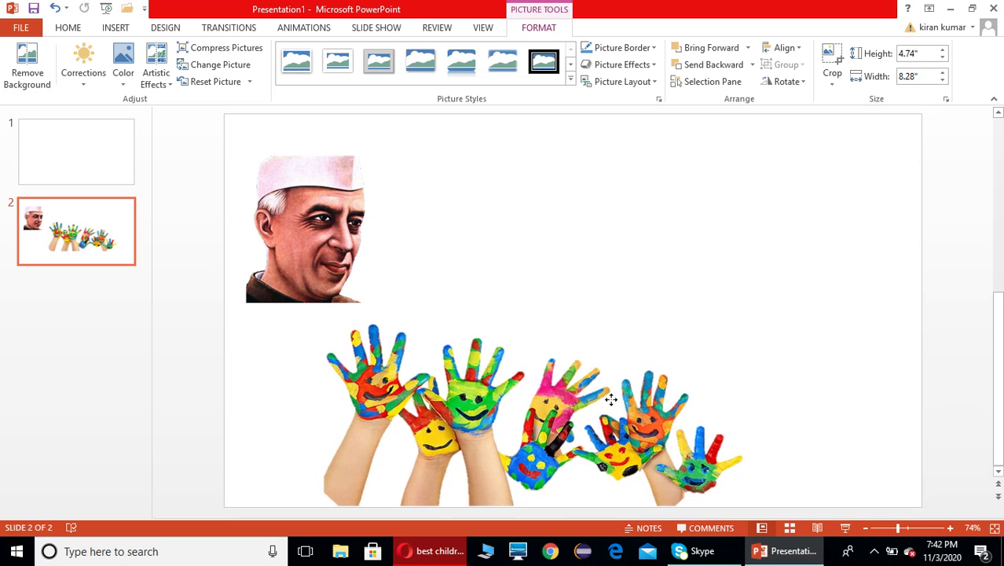
# - Place the hands picture along the slide's bottom edge, just below and right of the portrait
pyautogui.moveTo(610, 399); pyautogui.dragTo(791, 329)
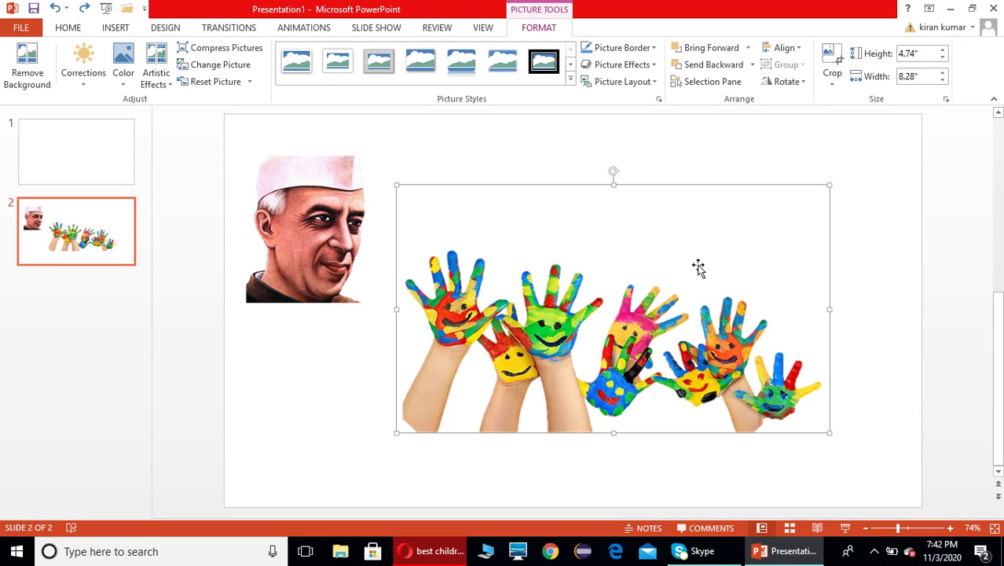
pyautogui.hotkey('ctrl', 'z')
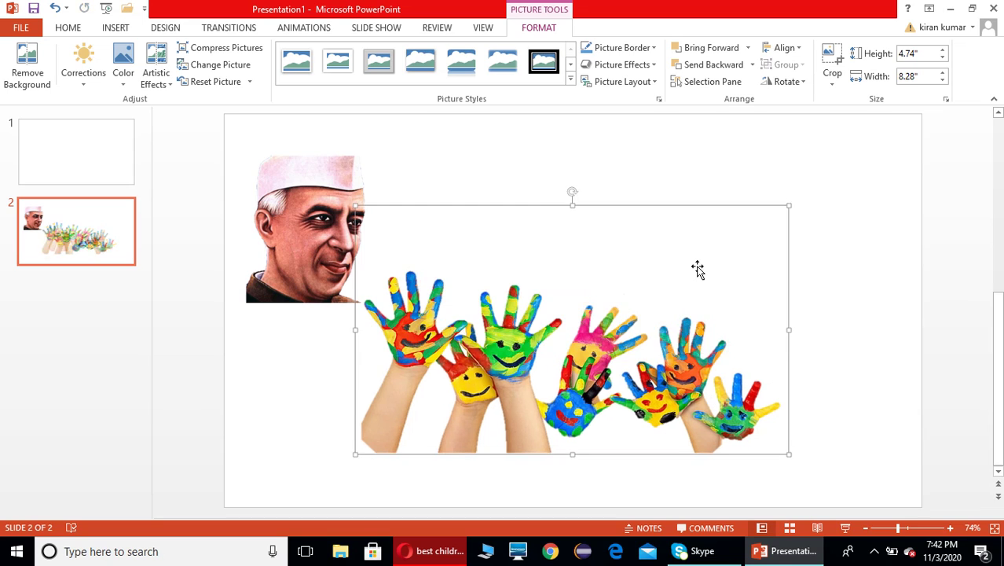
pyautogui.moveTo(674, 281); pyautogui.dragTo(651, 328)
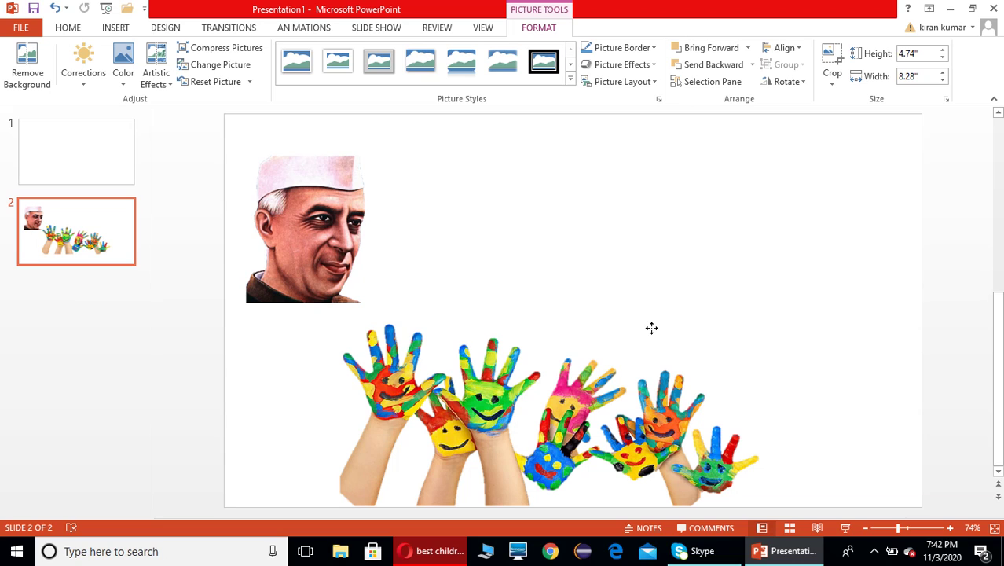
pyautogui.click(778, 201)
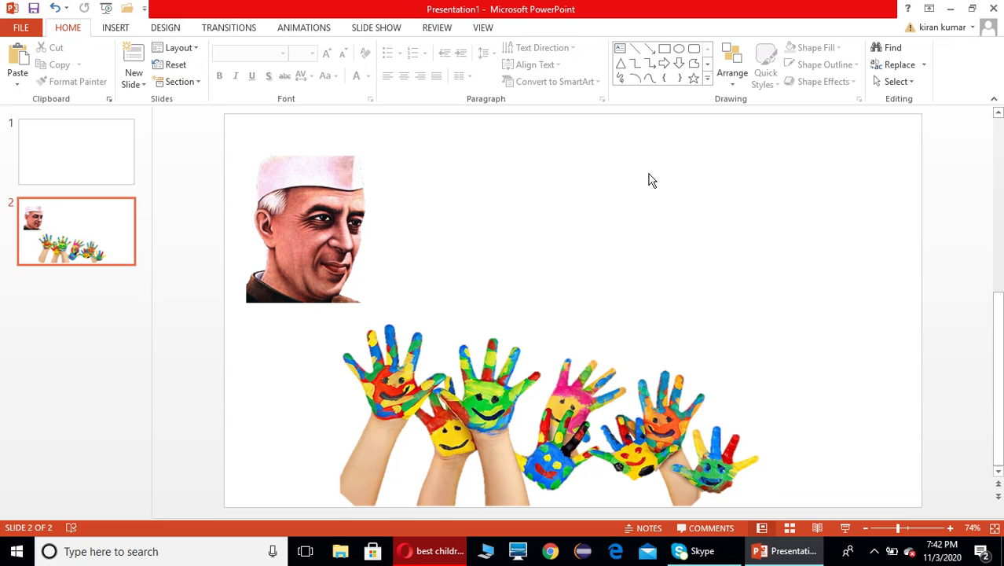
# - Insert a gold WordArt text box reading 'Happy' and select the word
pyautogui.click(118, 30)
pyautogui.click(630, 67)
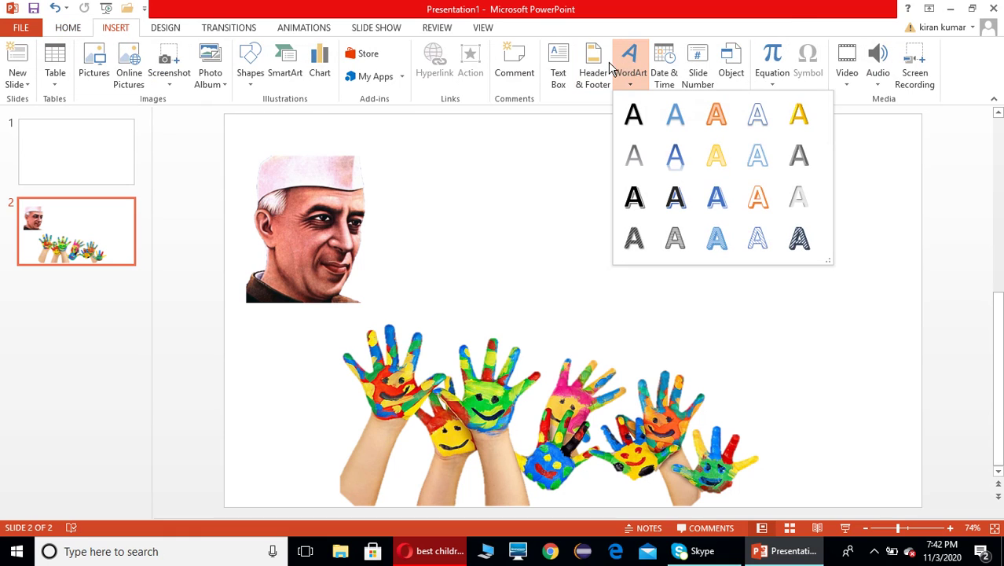
pyautogui.click(803, 115)
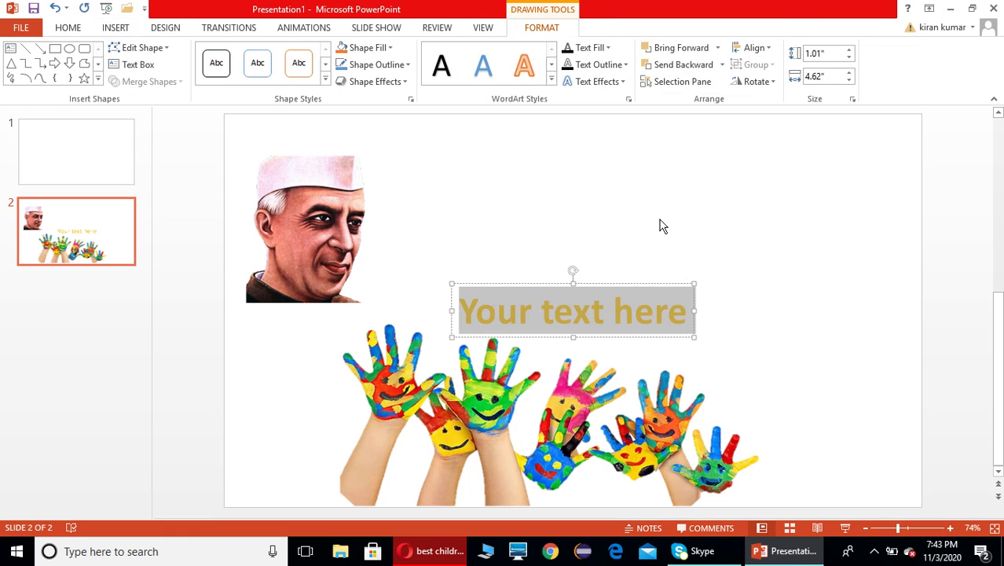
pyautogui.write('H')
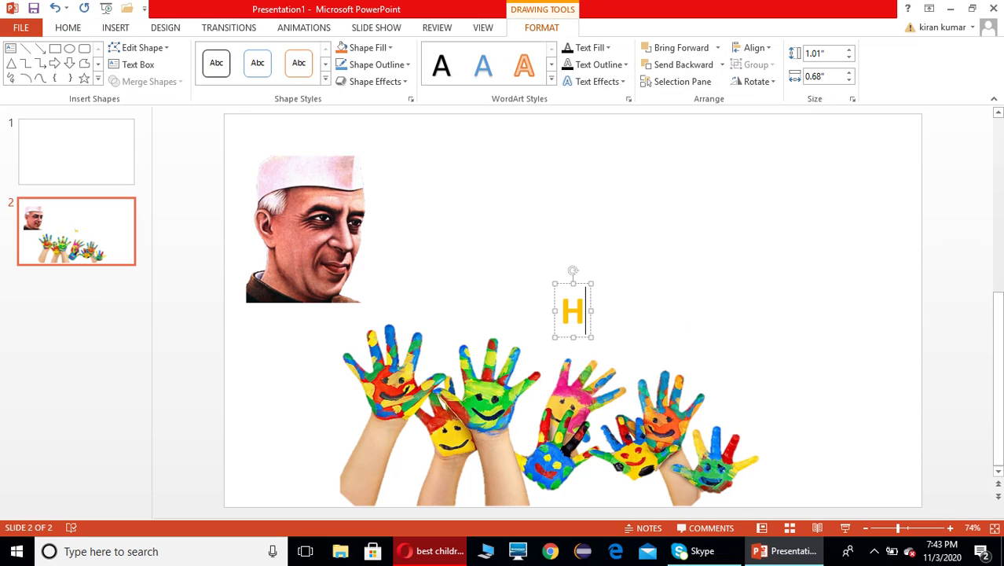
pyautogui.write('appy')
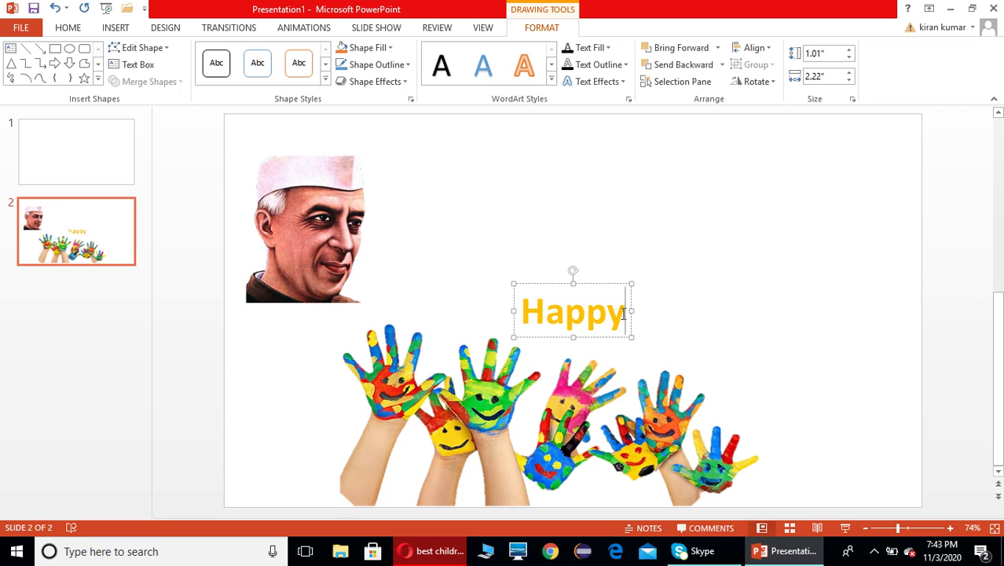
pyautogui.doubleClick(573, 303)
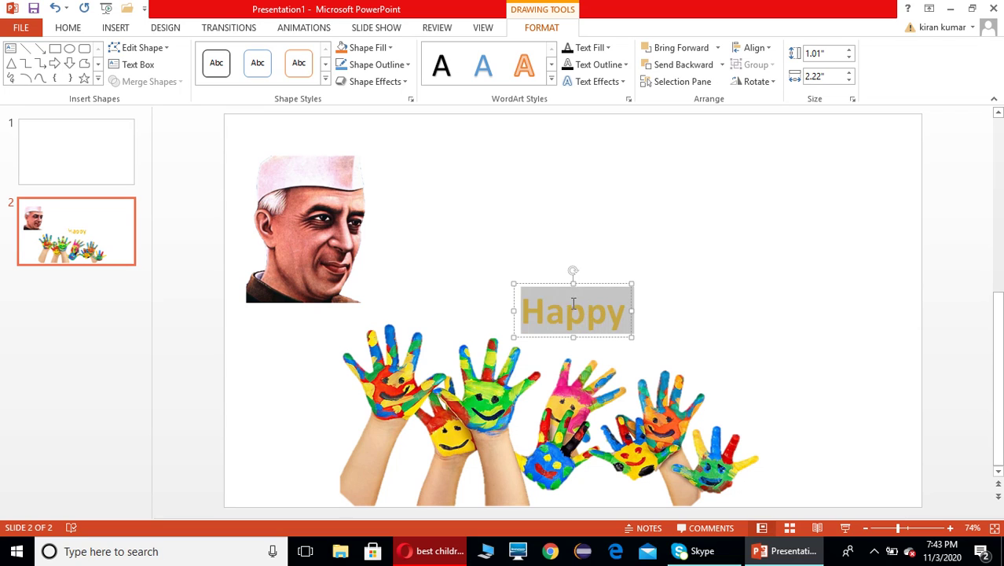
# - Apply the Curlz MT font to the WordArt word 'Happy'
pyautogui.click(70, 30)
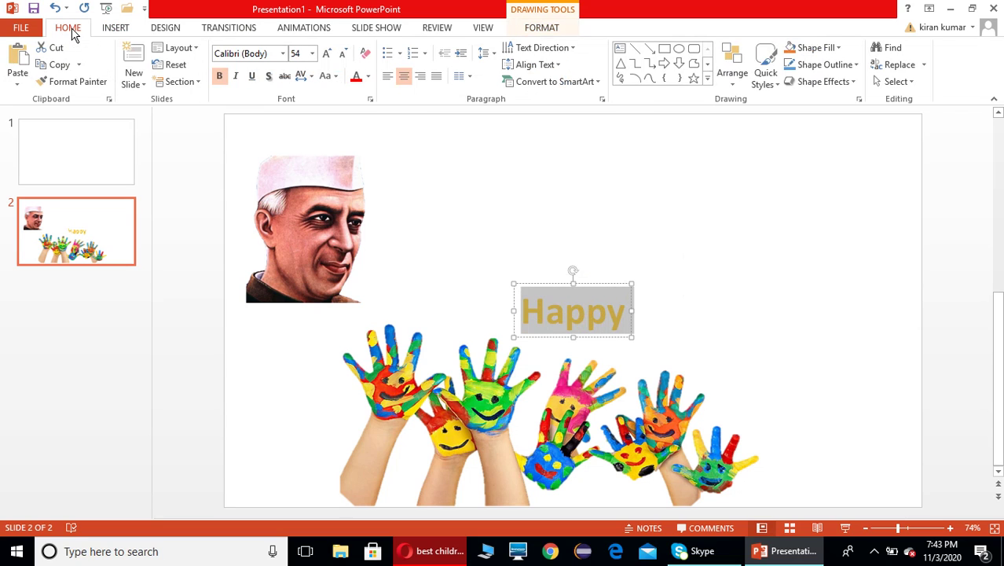
pyautogui.click(283, 53)
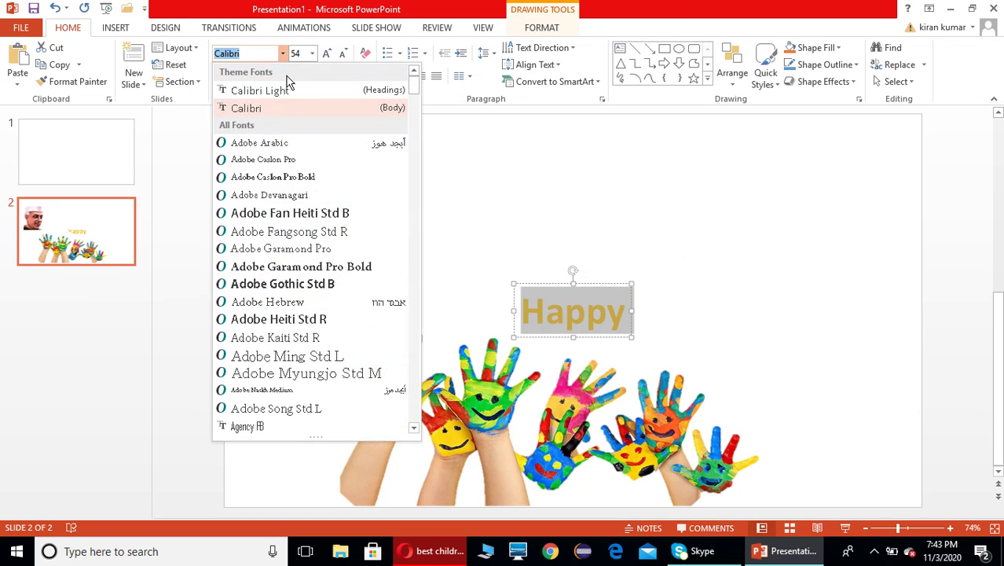
pyautogui.scroll(-1, 271, 330)
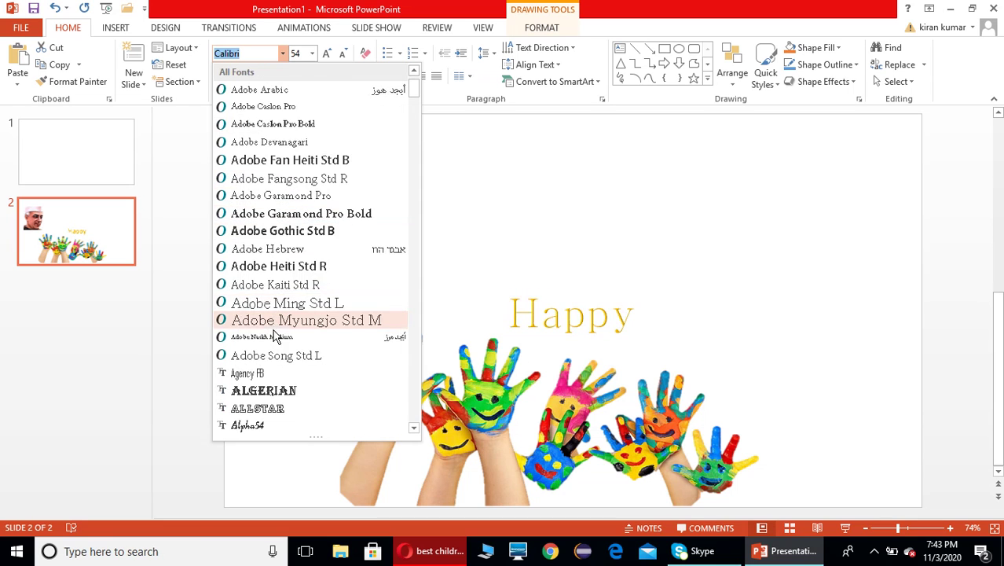
pyautogui.scroll(-3, 277, 338)
pyautogui.scroll(-1, 275, 358)
pyautogui.scroll(-1, 275, 358)
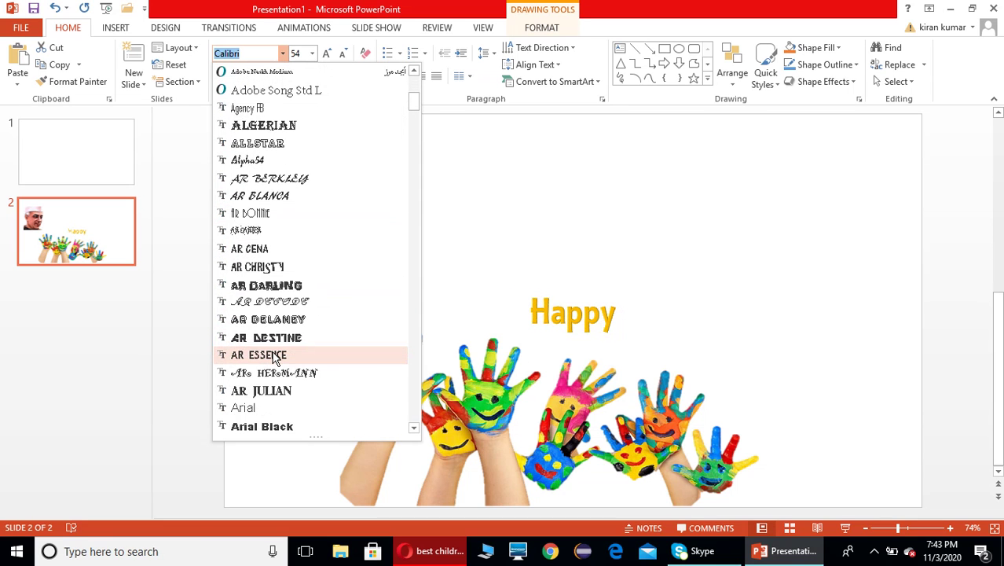
pyautogui.scroll(-1, 275, 359)
pyautogui.scroll(-1, 275, 360)
pyautogui.scroll(-1, 275, 360)
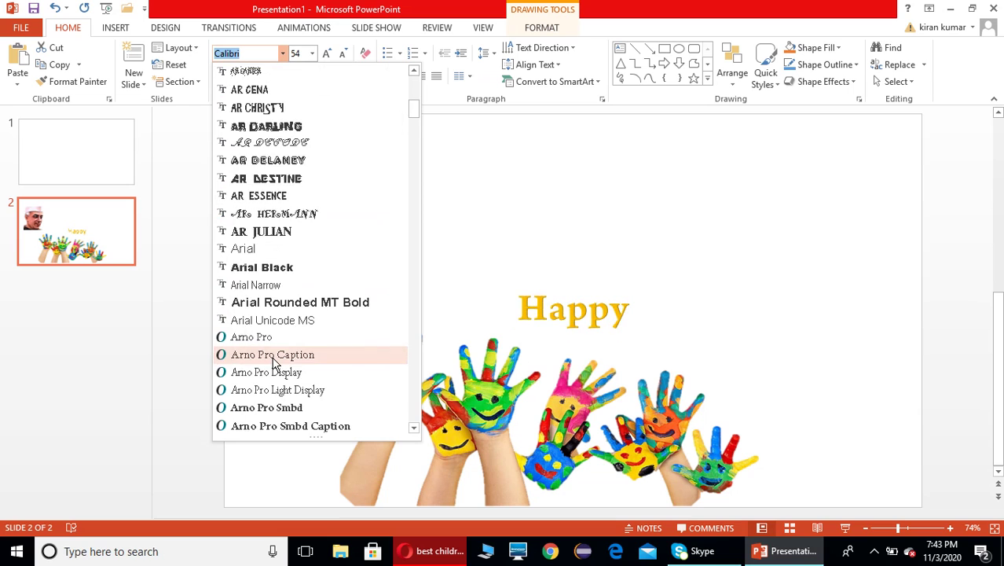
pyautogui.scroll(-2, 276, 362)
pyautogui.scroll(-1, 275, 361)
pyautogui.scroll(-1, 275, 363)
pyautogui.scroll(-2, 274, 366)
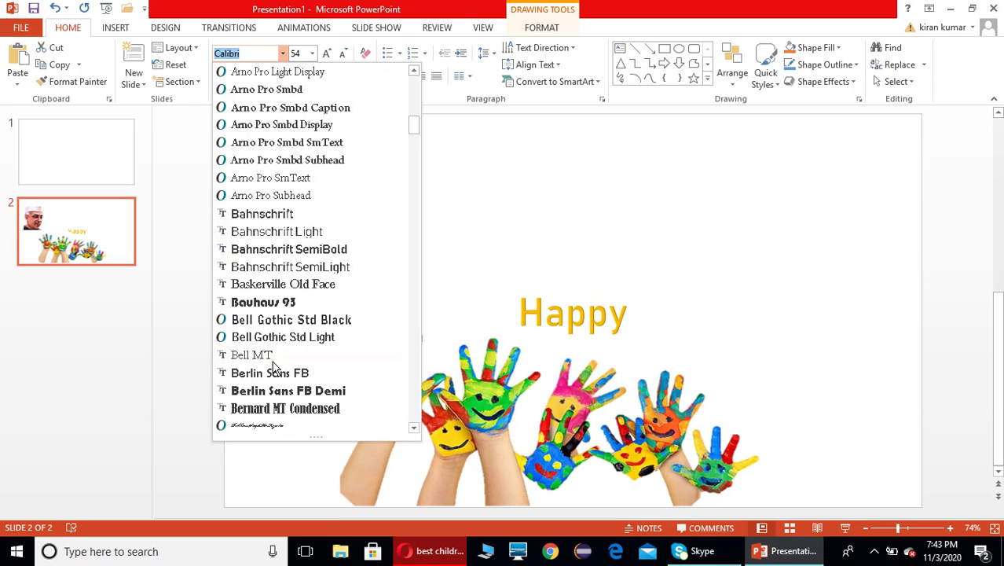
pyautogui.scroll(-1, 275, 367)
pyautogui.scroll(-2, 275, 366)
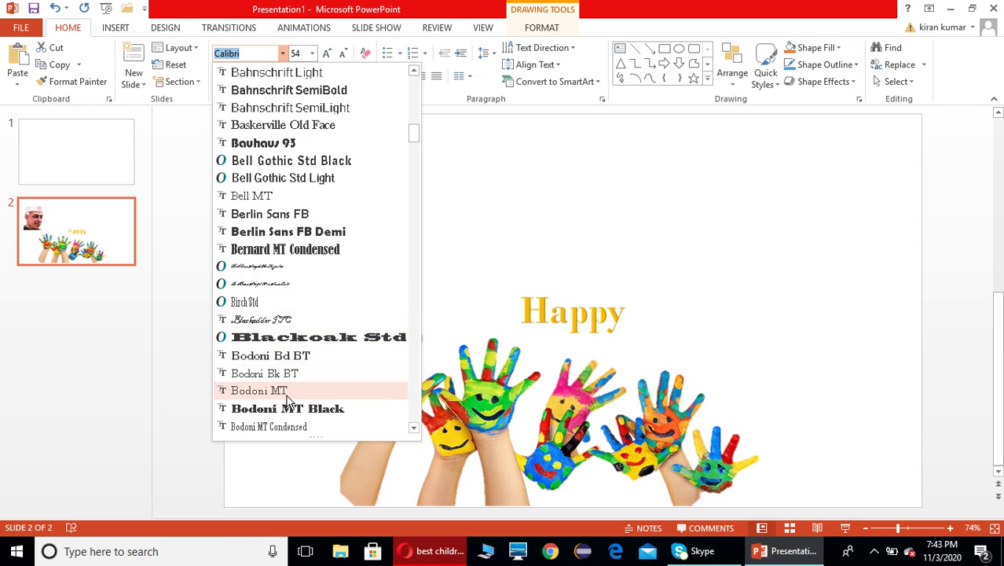
pyautogui.scroll(-1, 287, 404)
pyautogui.scroll(-1, 288, 402)
pyautogui.scroll(-1, 289, 402)
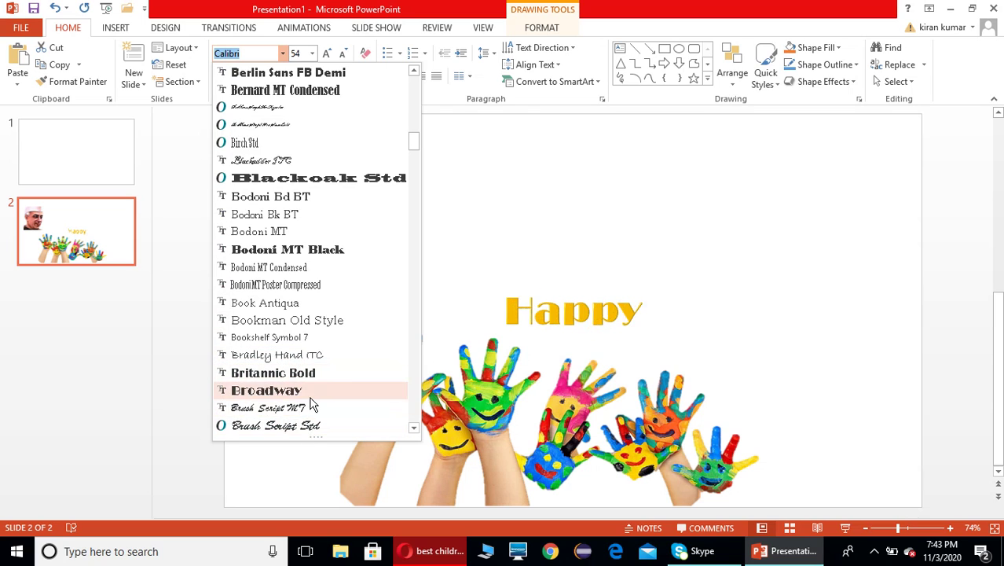
pyautogui.scroll(-1, 314, 399)
pyautogui.scroll(-1, 312, 404)
pyautogui.scroll(-2, 312, 404)
pyautogui.scroll(-1, 313, 403)
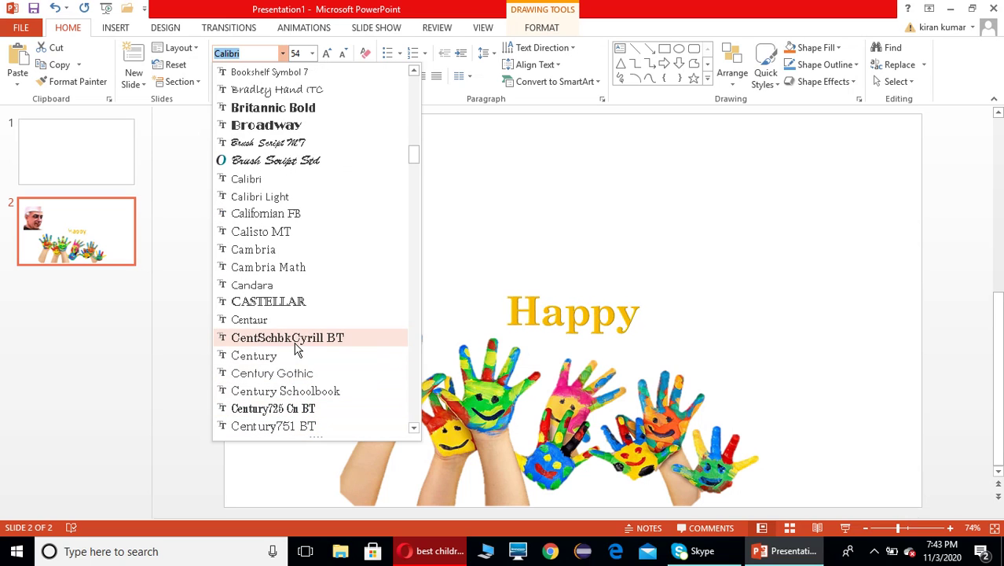
pyautogui.scroll(-1, 298, 348)
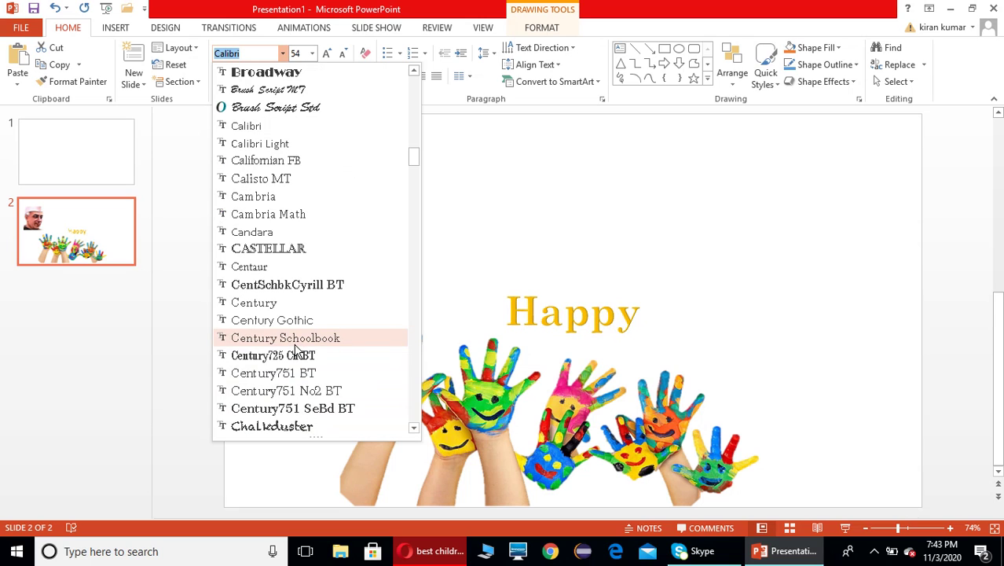
pyautogui.scroll(-1, 294, 350)
pyautogui.scroll(-1, 285, 358)
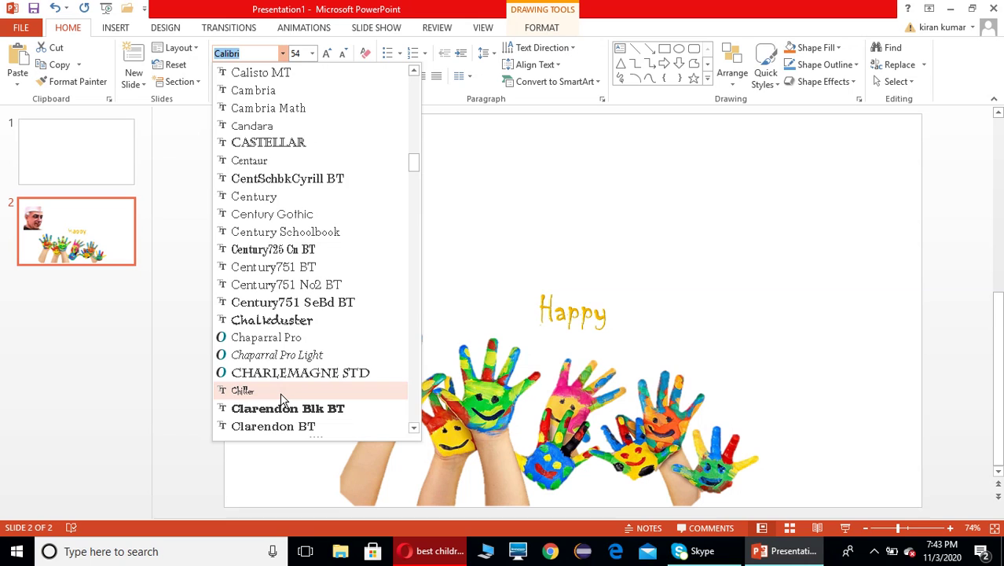
pyautogui.scroll(-1, 281, 397)
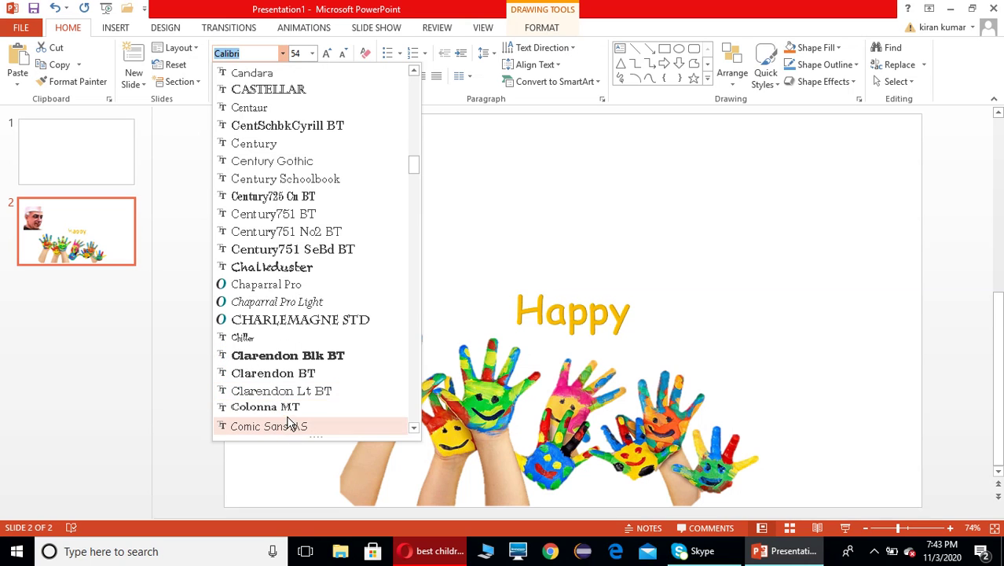
pyautogui.scroll(-1, 312, 371)
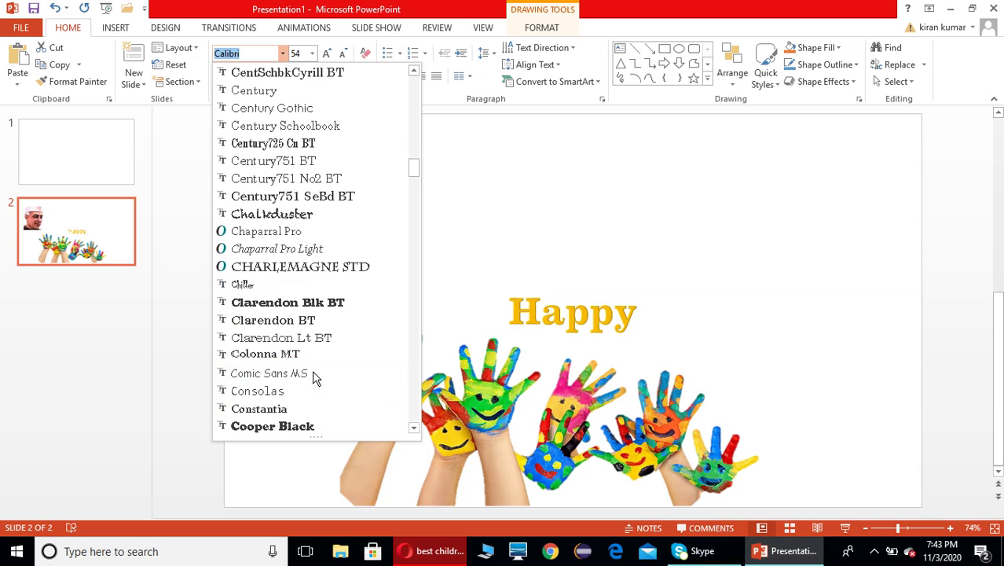
pyautogui.scroll(-1, 312, 370)
pyautogui.scroll(-1, 312, 370)
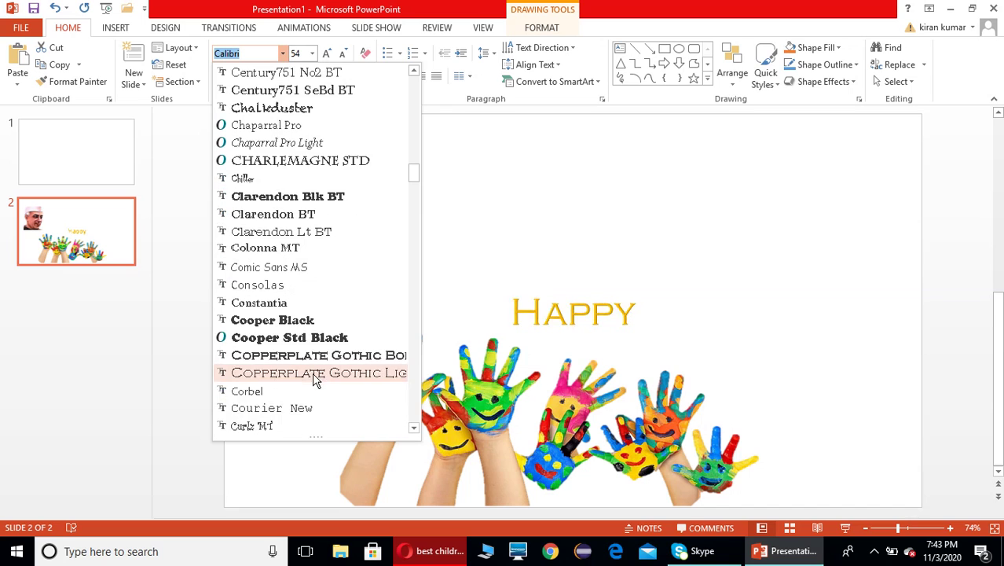
pyautogui.click(281, 426)
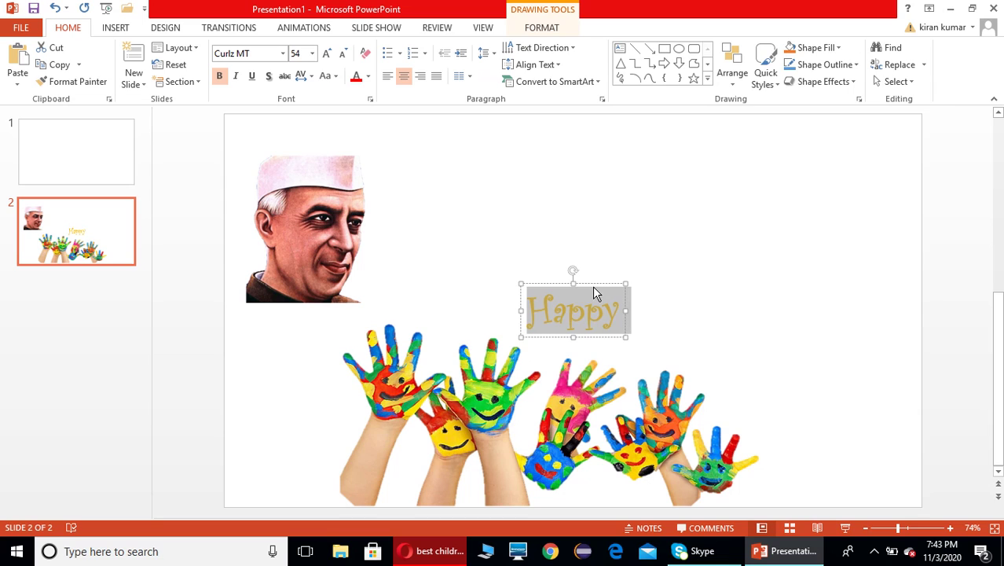
# - Drag 'Happy' to the top of the slide and make it bold and red
pyautogui.moveTo(594, 289); pyautogui.dragTo(629, 159)
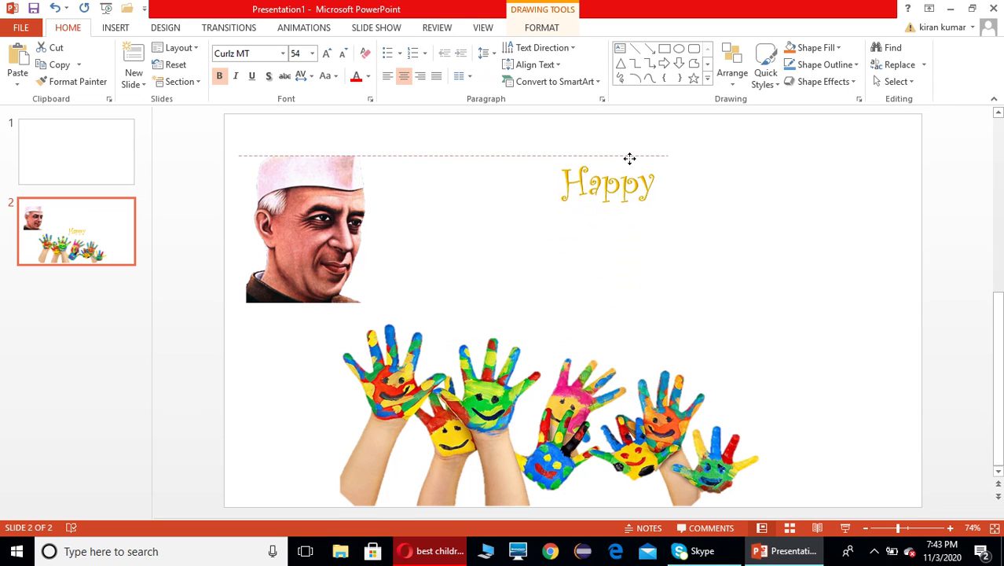
pyautogui.click(221, 77)
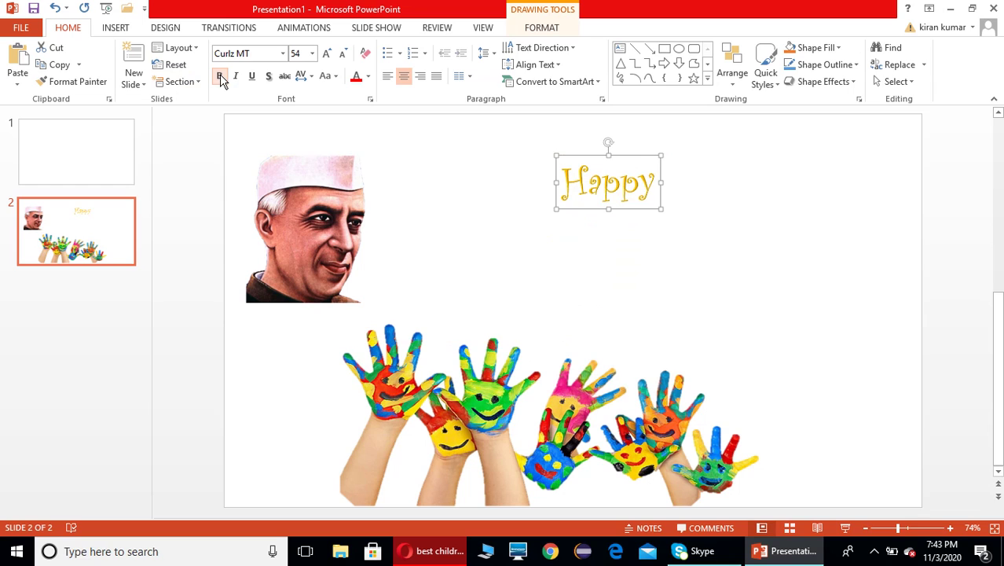
pyautogui.click(368, 77)
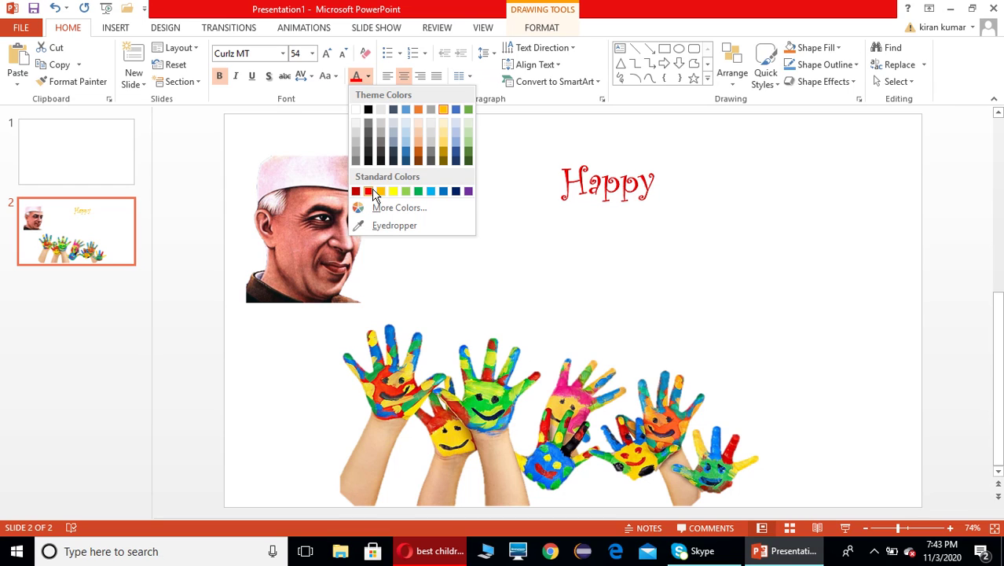
pyautogui.click(373, 193)
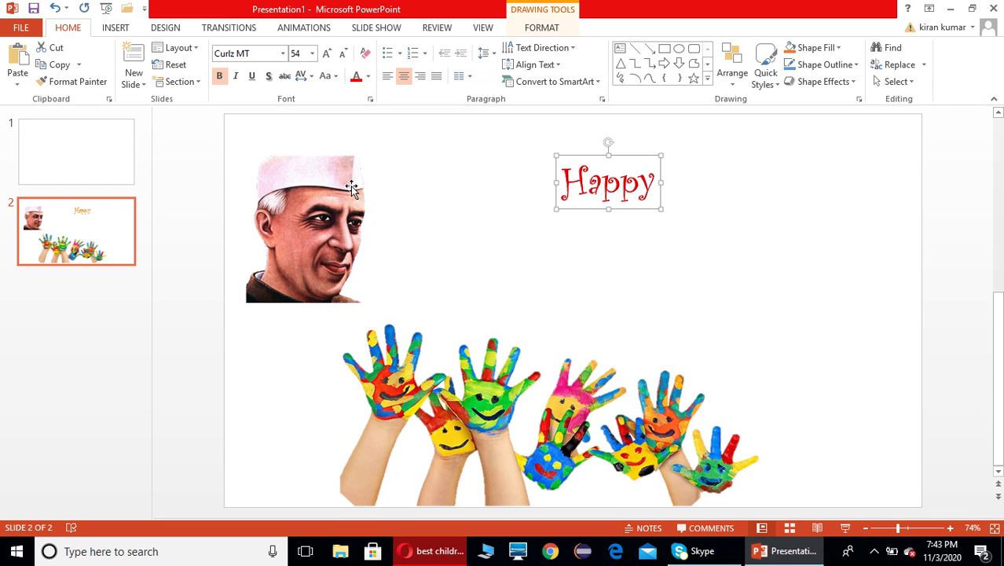
# - Set the character spacing of 'Happy' to Very Loose
pyautogui.click(311, 77)
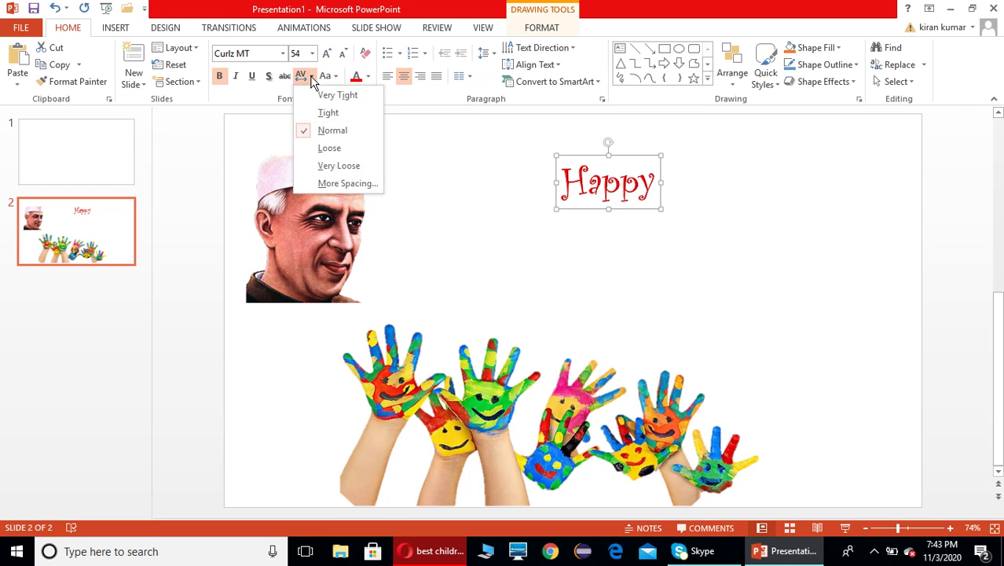
pyautogui.click(343, 167)
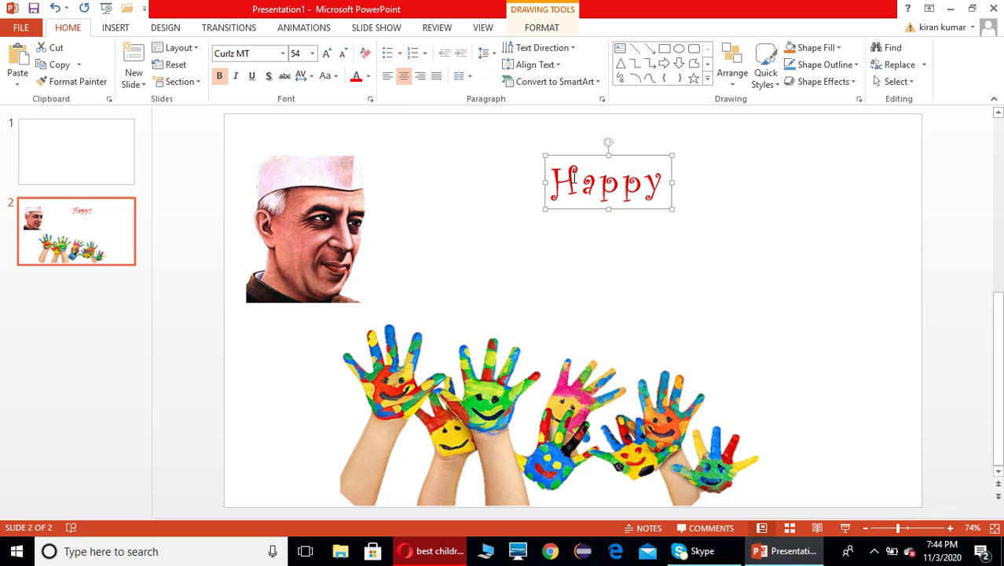
pyautogui.click(531, 28)
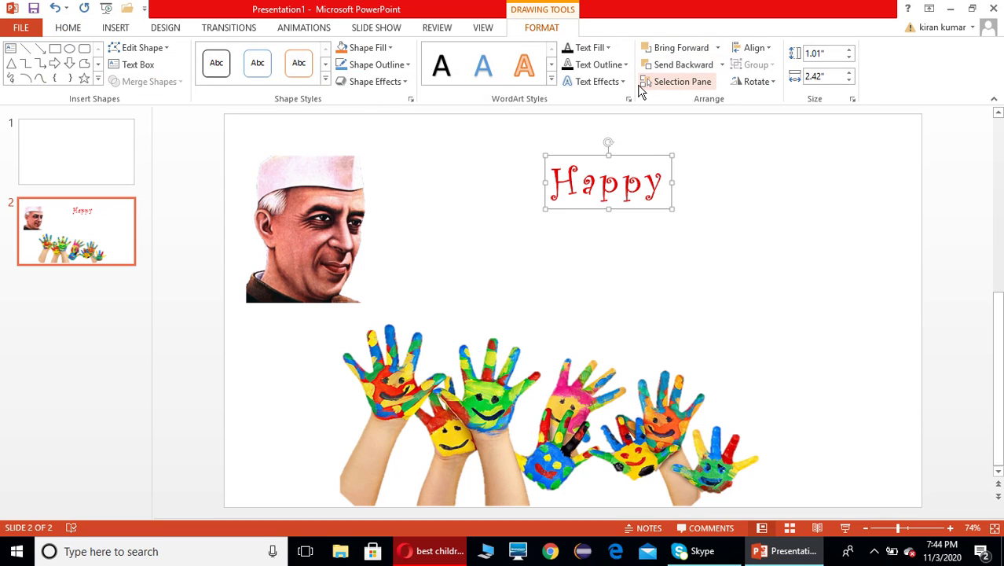
# - Curve 'Happy' into an upward Arch transform and enlarge it to font size 60
pyautogui.click(627, 82)
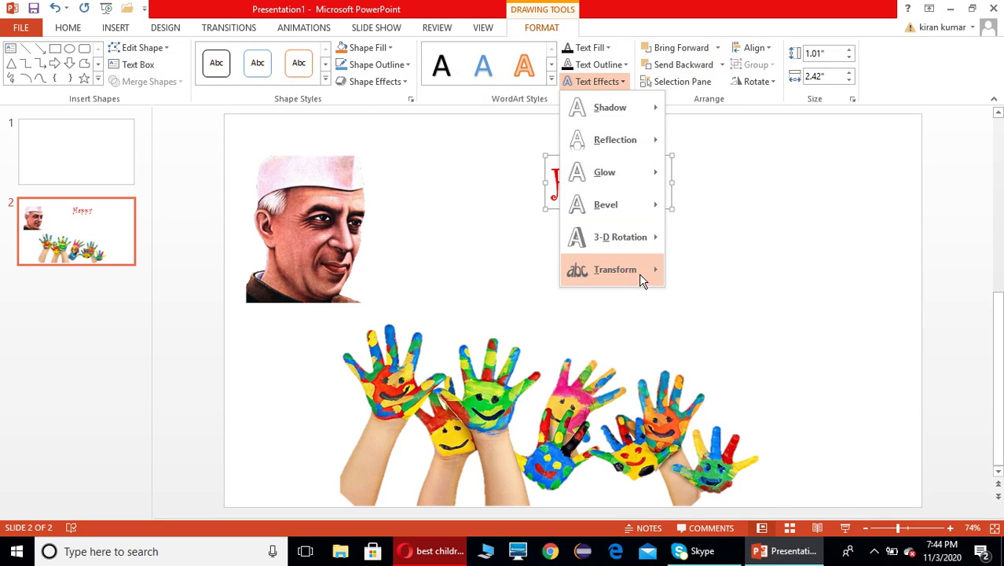
pyautogui.moveTo(639, 269)
pyautogui.click(688, 242)
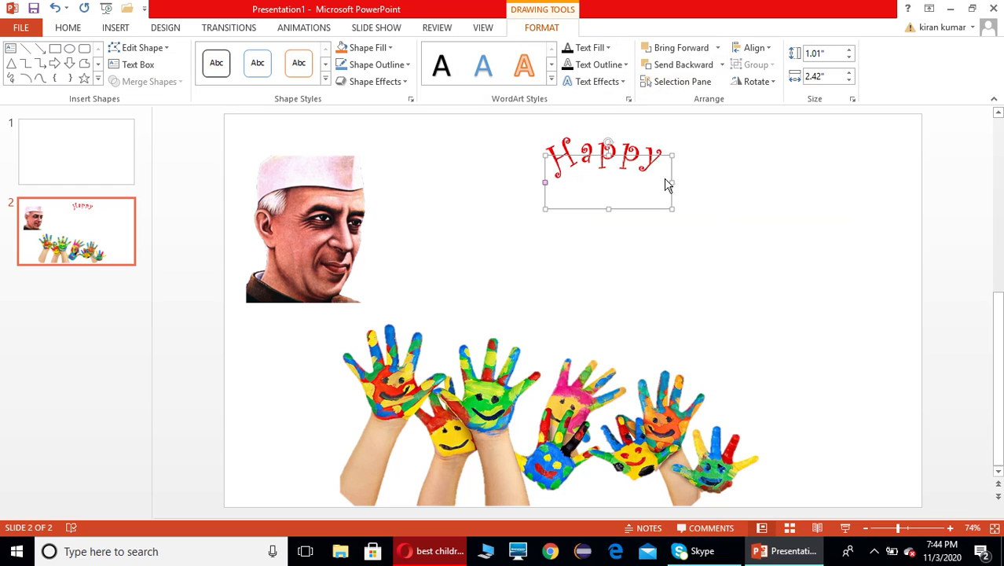
pyautogui.click(69, 28)
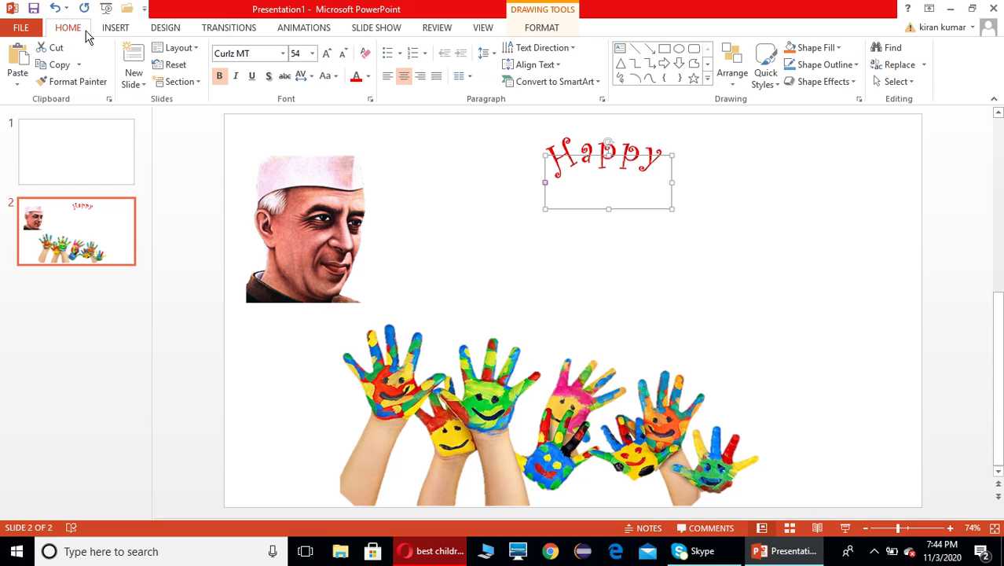
pyautogui.click(313, 54)
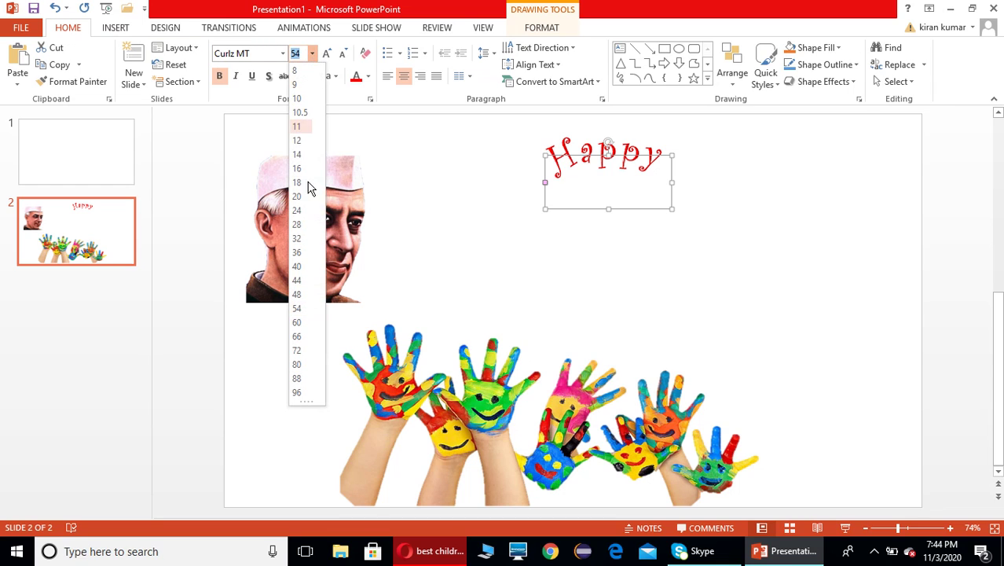
pyautogui.click(299, 328)
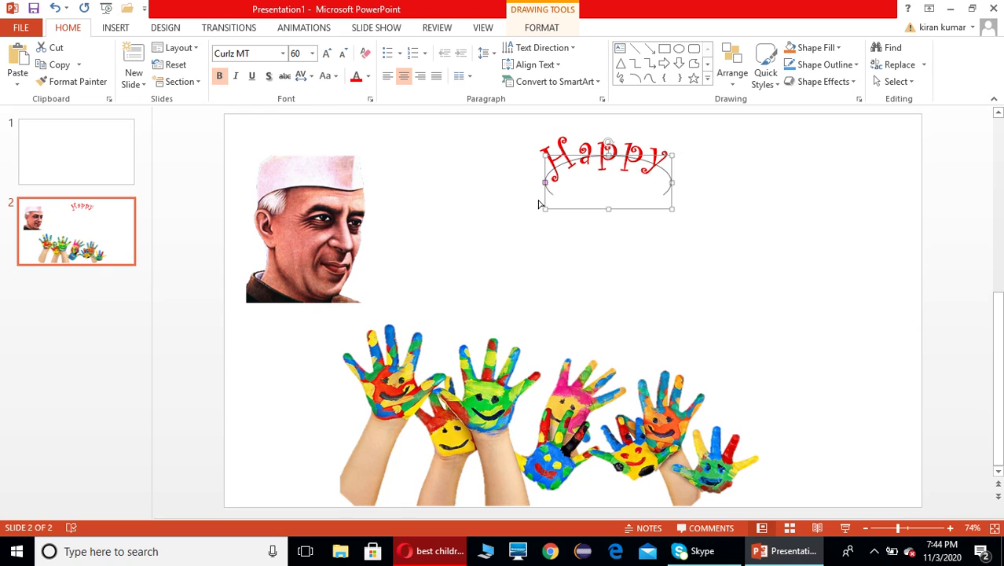
# - Deepen the arch of 'Happy' and shift its text box slightly right
pyautogui.moveTo(544, 183); pyautogui.dragTo(542, 209)
pyautogui.click(661, 171)
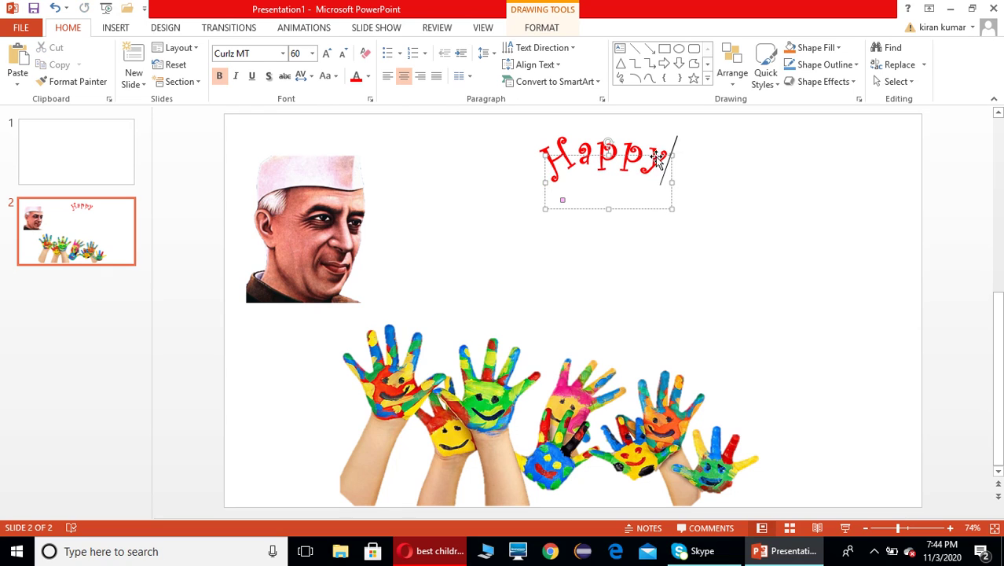
pyautogui.click(594, 212)
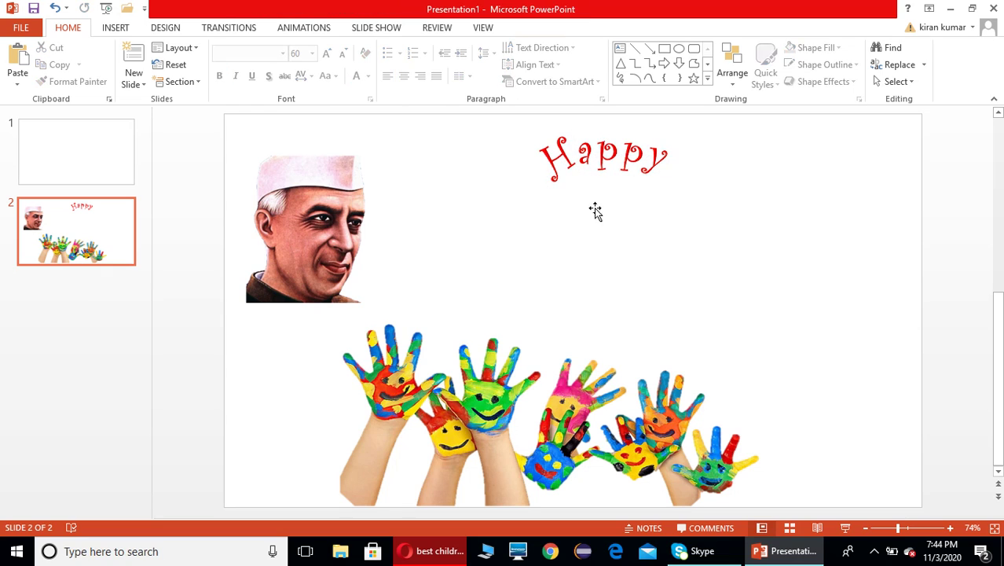
pyautogui.click(624, 153)
pyautogui.moveTo(660, 160); pyautogui.dragTo(692, 167)
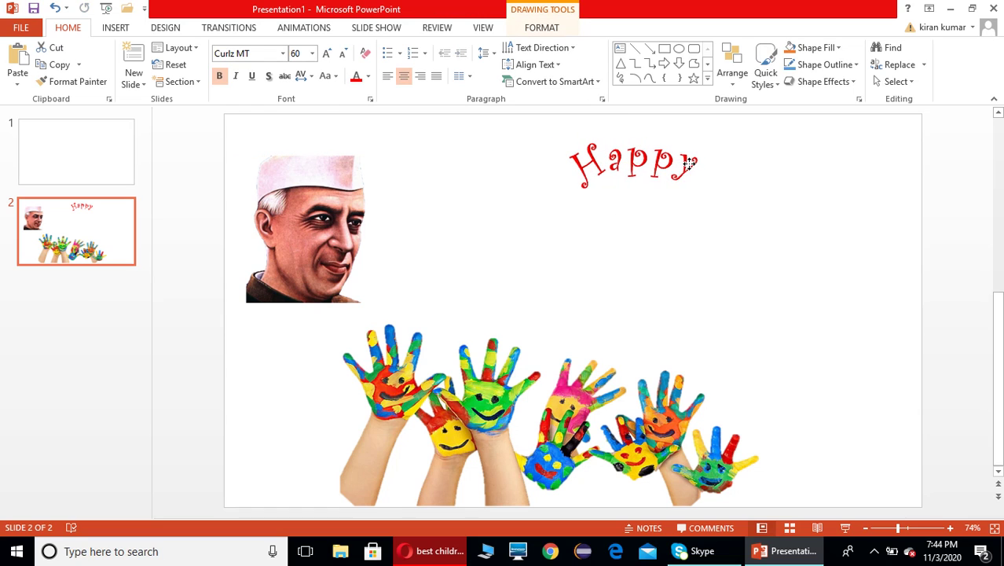
pyautogui.click(809, 244)
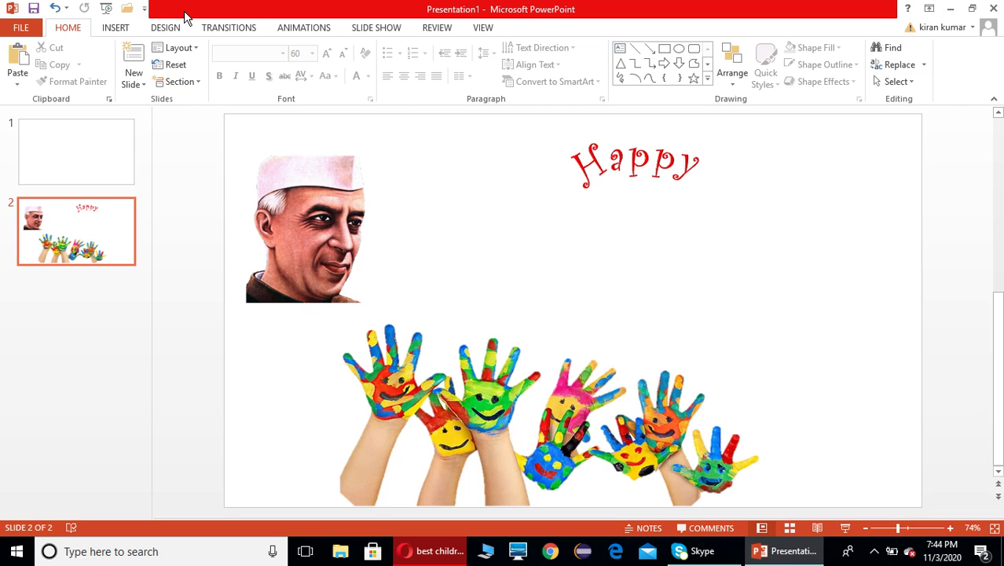
# - Insert a gold-style WordArt letter 'c' and enlarge it
pyautogui.click(117, 32)
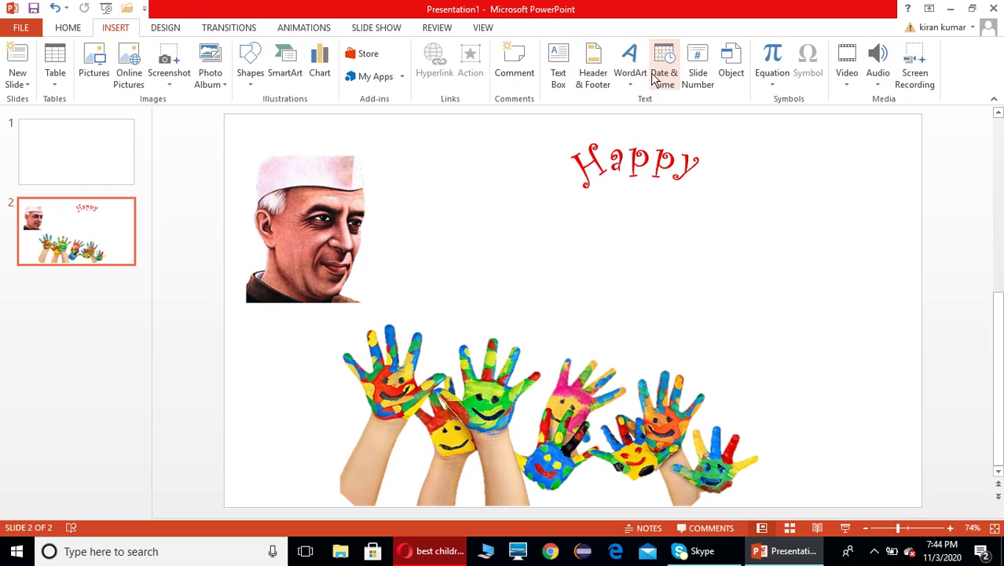
pyautogui.click(640, 75)
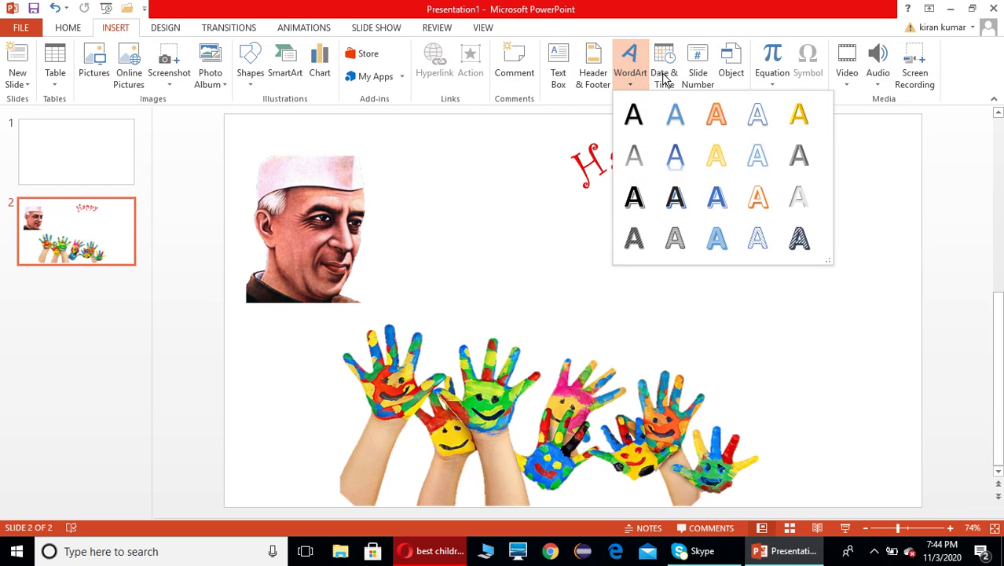
pyautogui.click(800, 118)
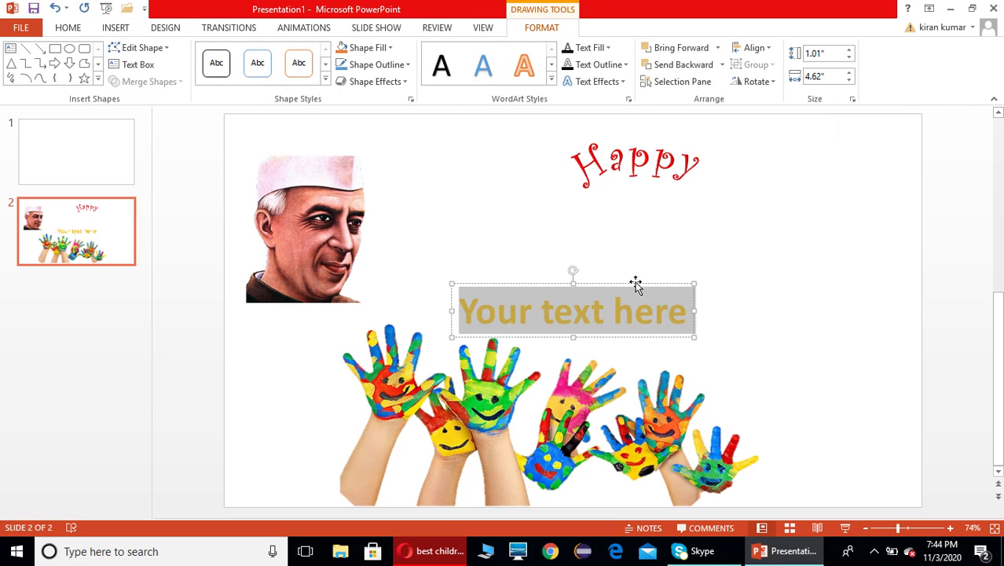
pyautogui.write('c')
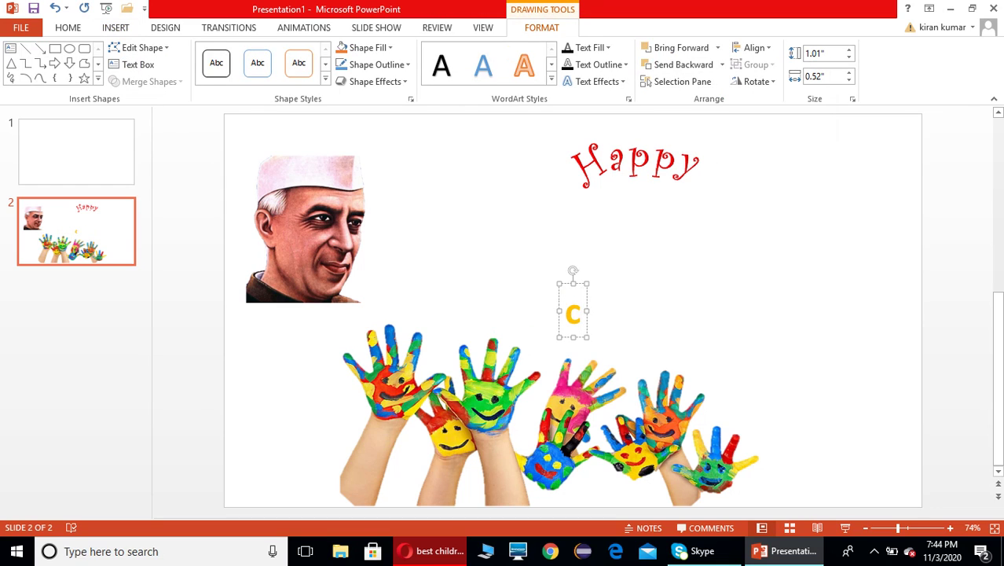
pyautogui.hotkey('ctrl', 'shift', '.')
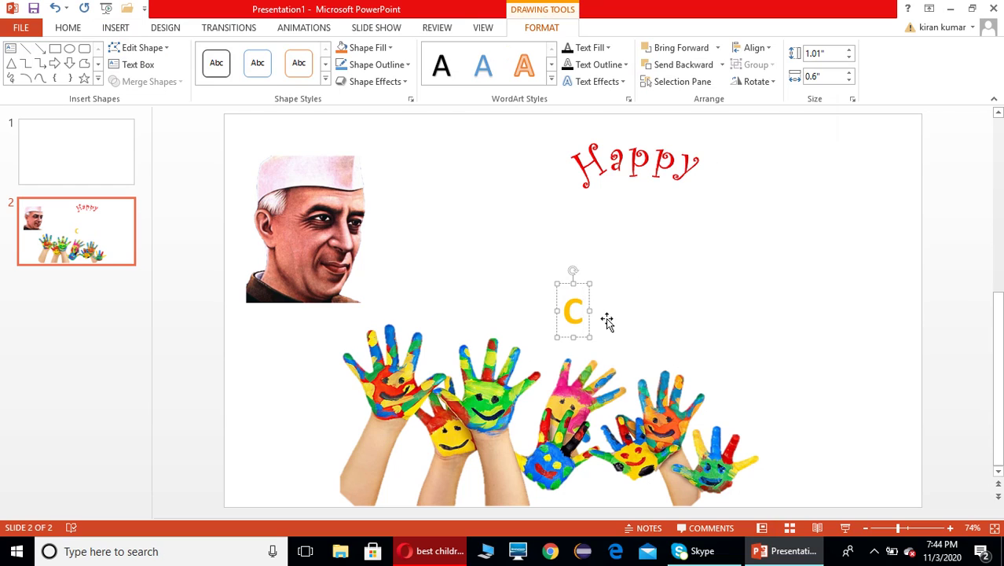
# - Colour the C purple and move it just below 'Happy'
pyautogui.doubleClick(575, 309)
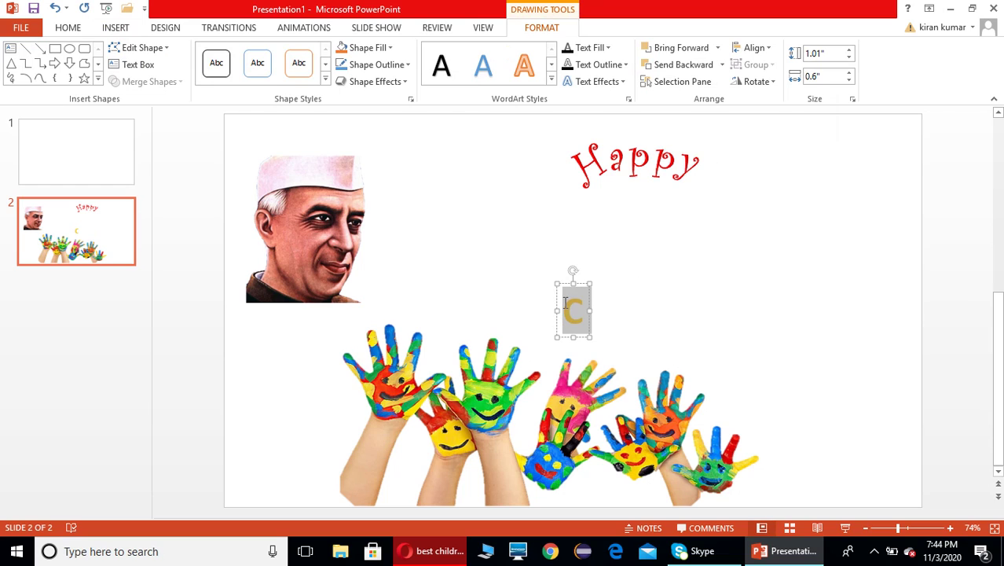
pyautogui.click(606, 48)
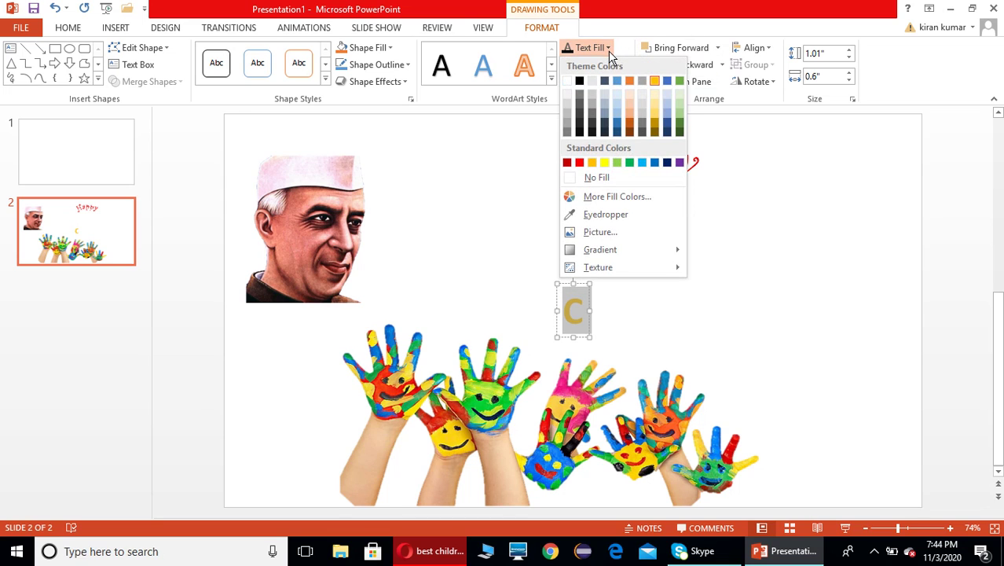
pyautogui.click(680, 163)
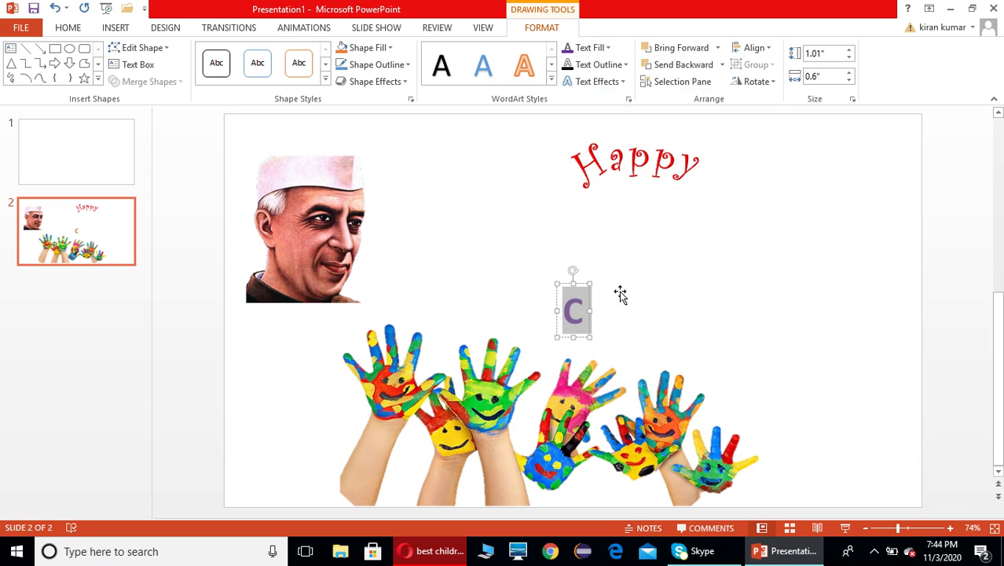
pyautogui.moveTo(590, 304); pyautogui.dragTo(599, 210)
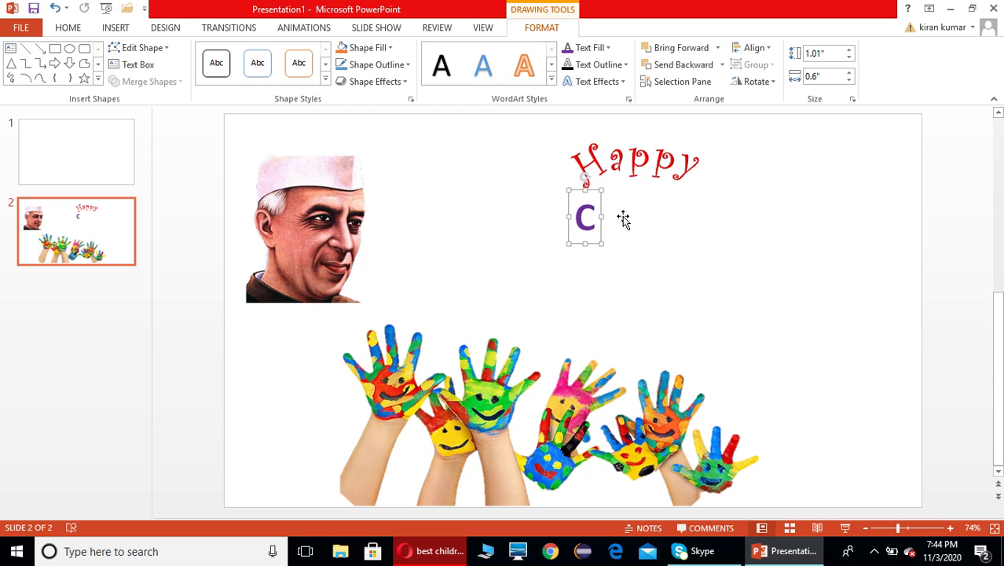
# - Try the AR DECODE font on the C, then switch it to AR BERKLEY
pyautogui.click(63, 30)
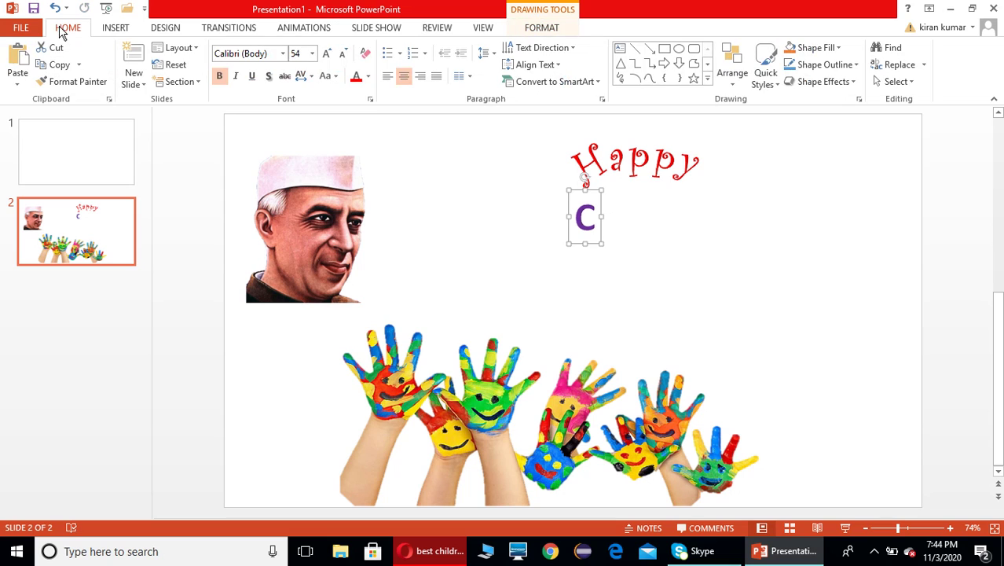
pyautogui.click(283, 54)
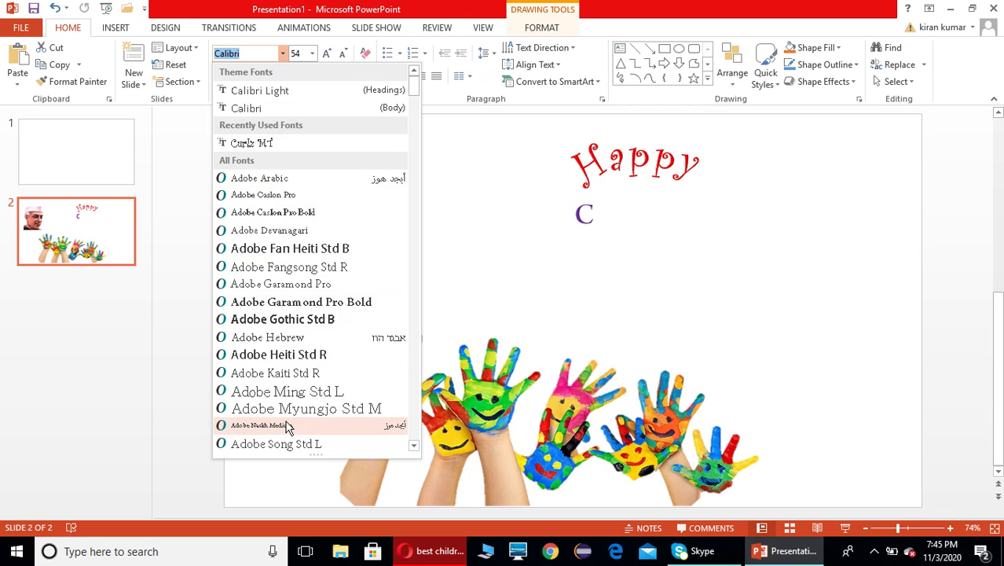
pyautogui.scroll(-1, 286, 428)
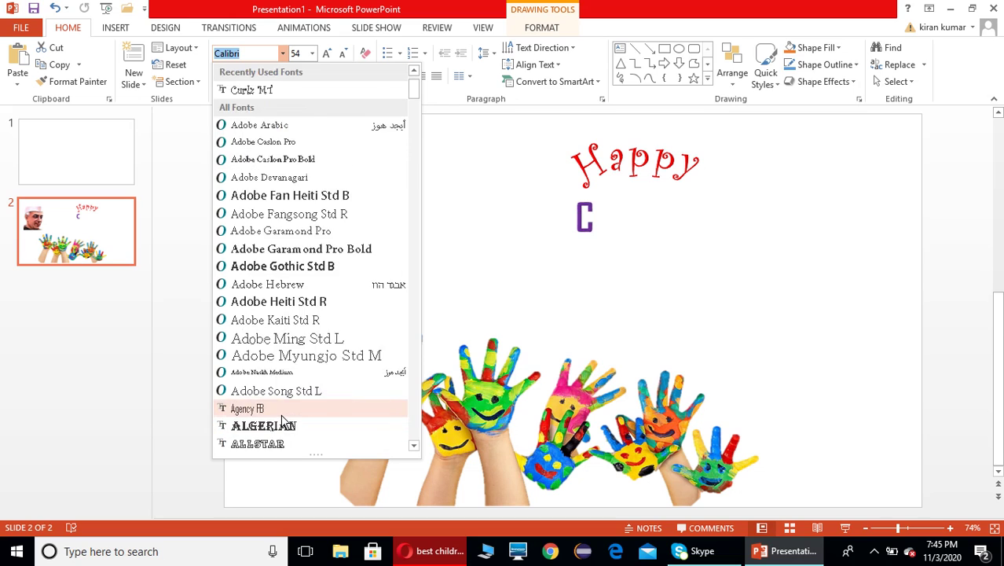
pyautogui.scroll(-1, 283, 433)
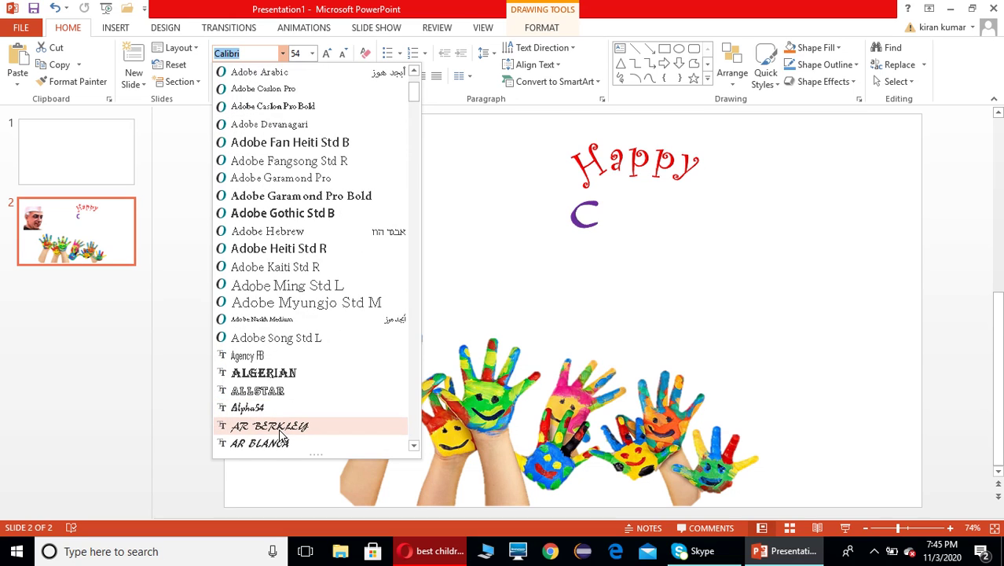
pyautogui.scroll(-1, 281, 435)
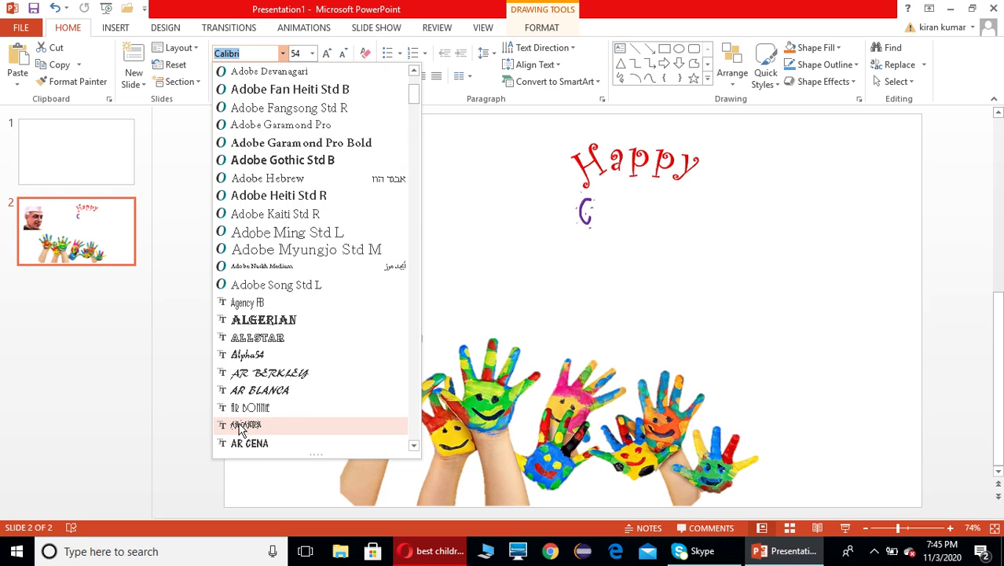
pyautogui.scroll(-1, 241, 430)
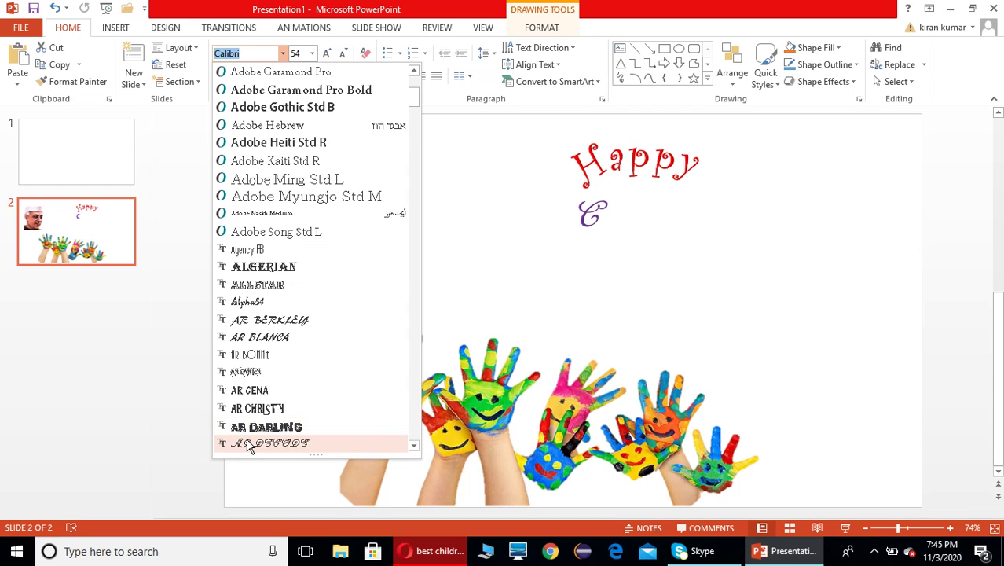
pyautogui.click(249, 444)
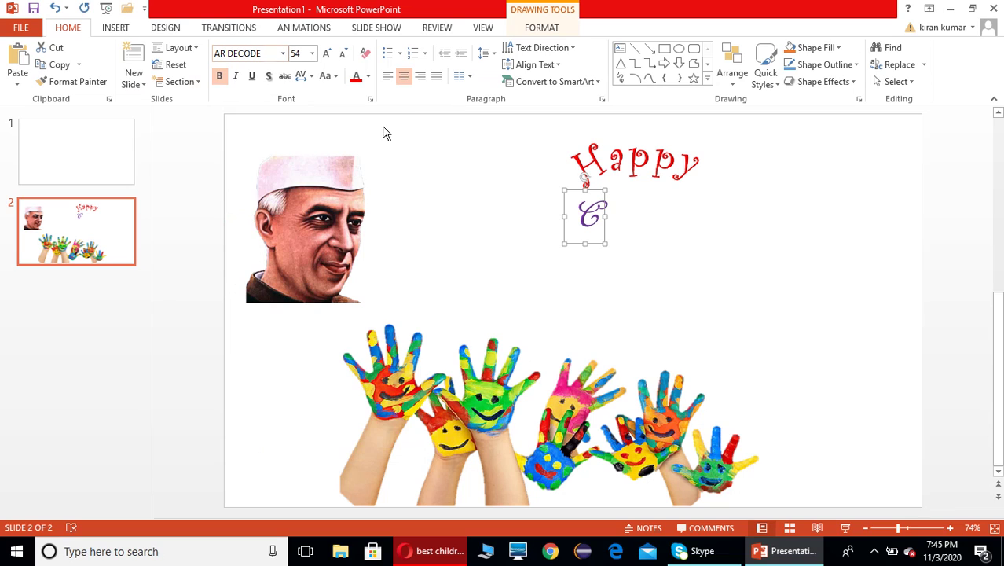
pyautogui.click(283, 54)
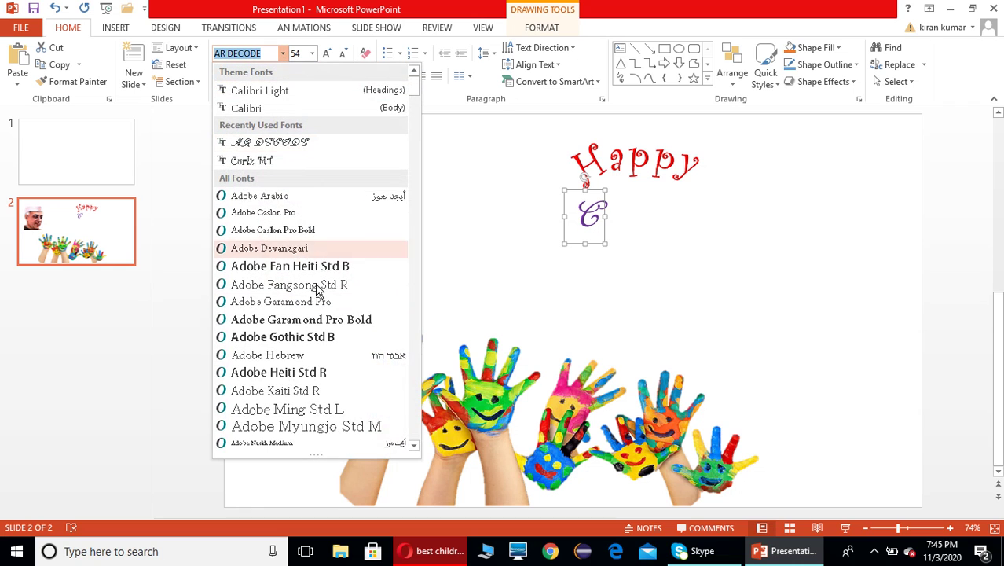
pyautogui.scroll(-1, 337, 405)
pyautogui.scroll(-1, 337, 405)
pyautogui.scroll(-1, 337, 405)
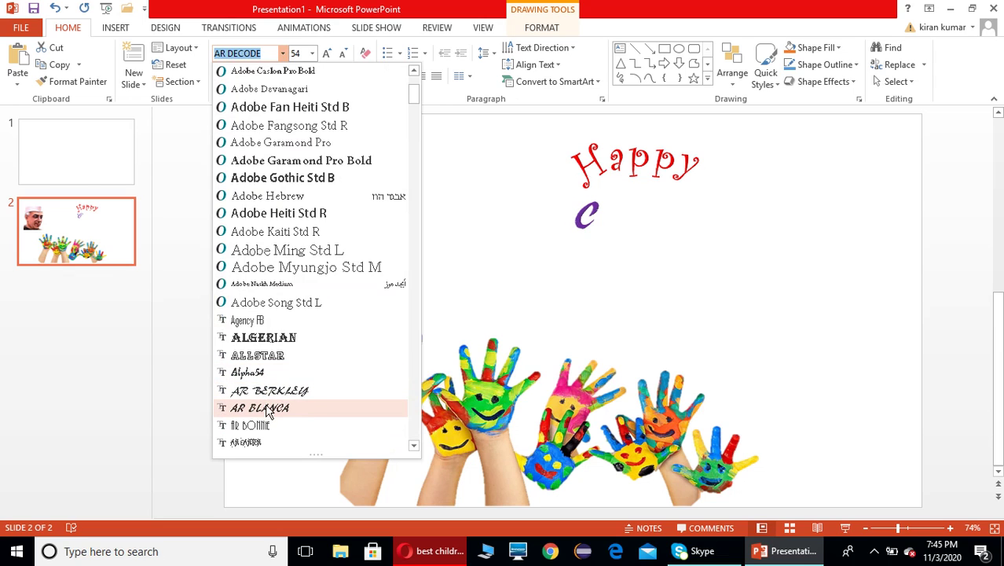
pyautogui.click(267, 393)
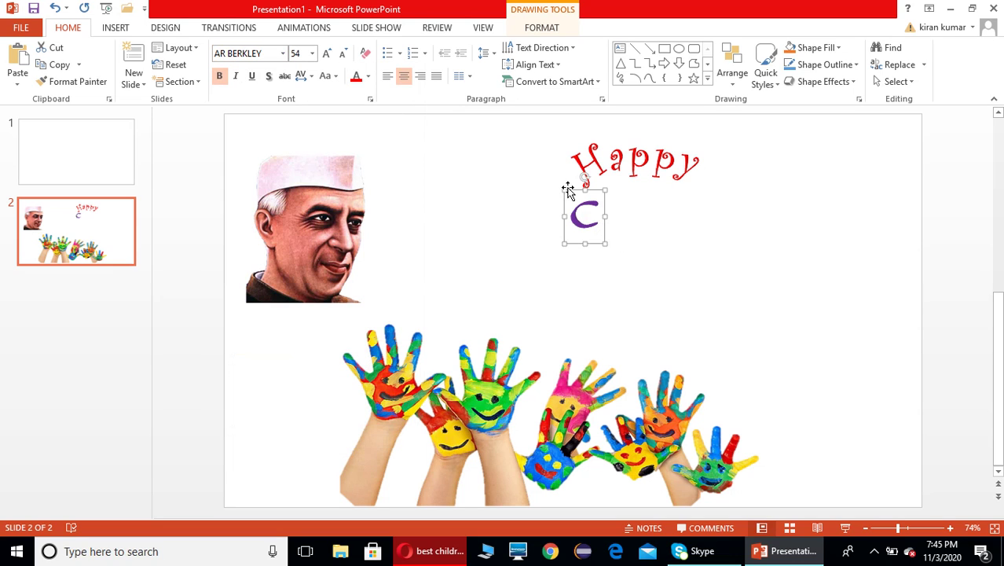
# - Tilt the C slightly clockwise, shrink its box and nudge it beneath the H of 'Happy'
pyautogui.moveTo(586, 176); pyautogui.dragTo(582, 178)
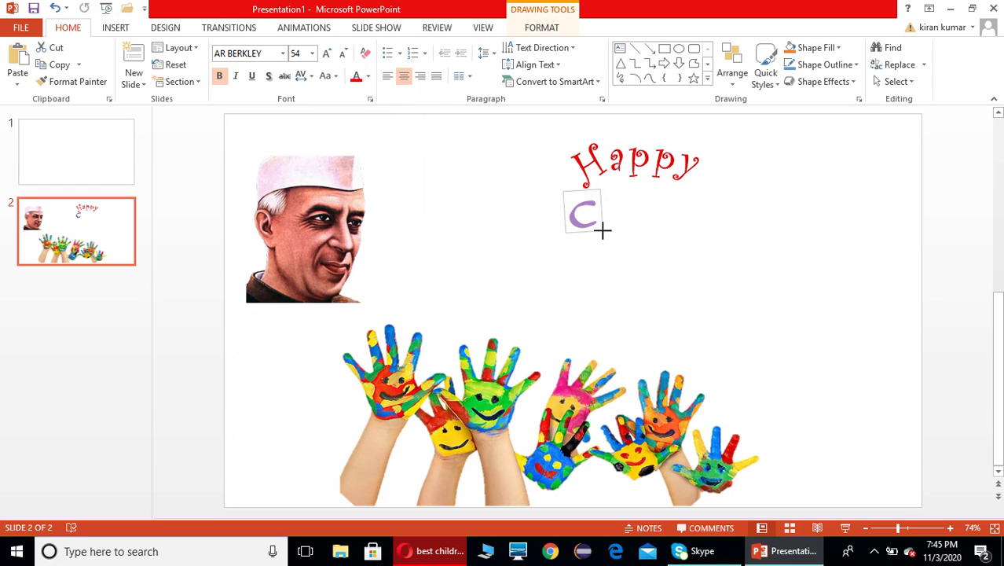
pyautogui.moveTo(605, 238); pyautogui.dragTo(601, 227)
pyautogui.click(653, 240)
pyautogui.click(591, 198)
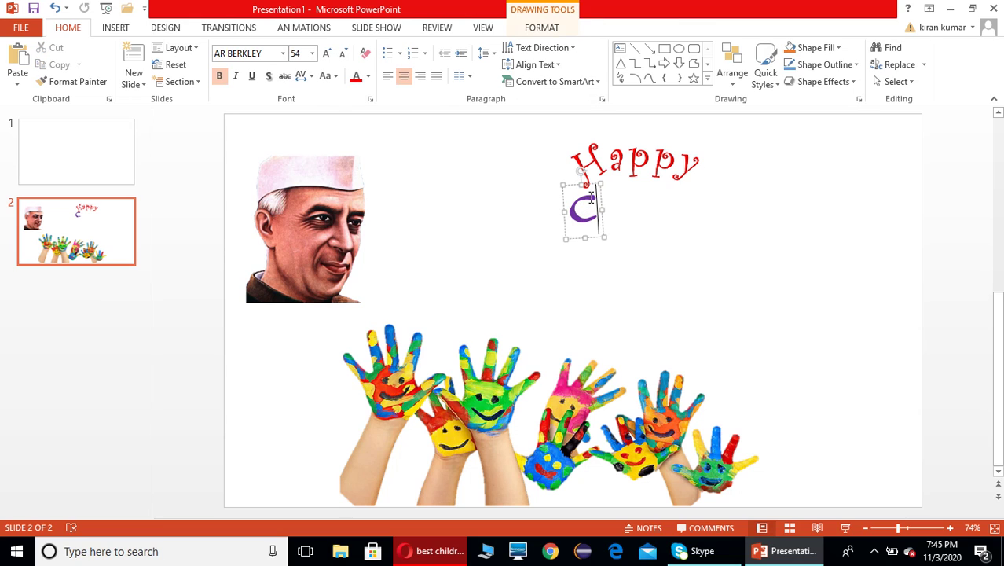
pyautogui.moveTo(596, 186); pyautogui.dragTo(599, 189)
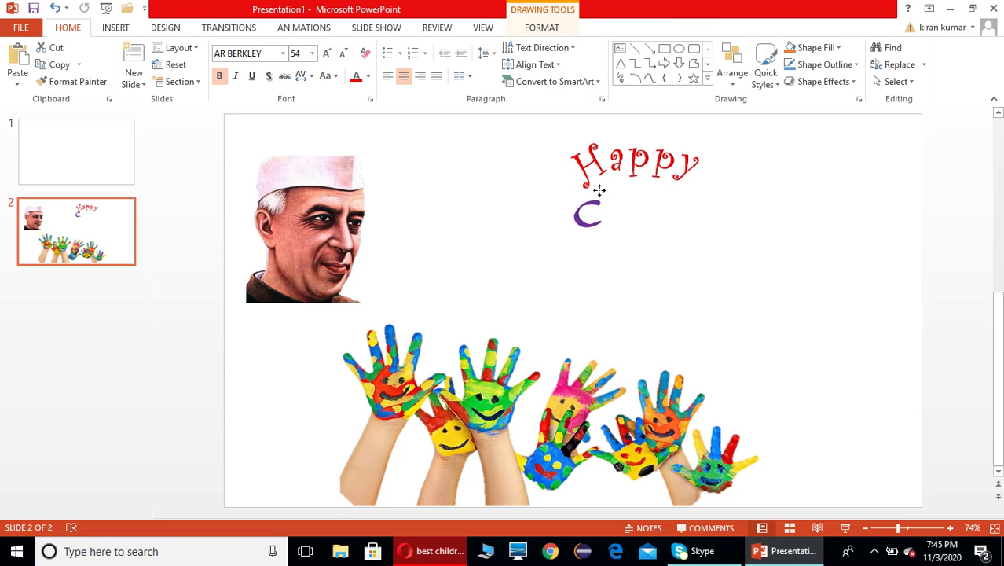
pyautogui.click(661, 213)
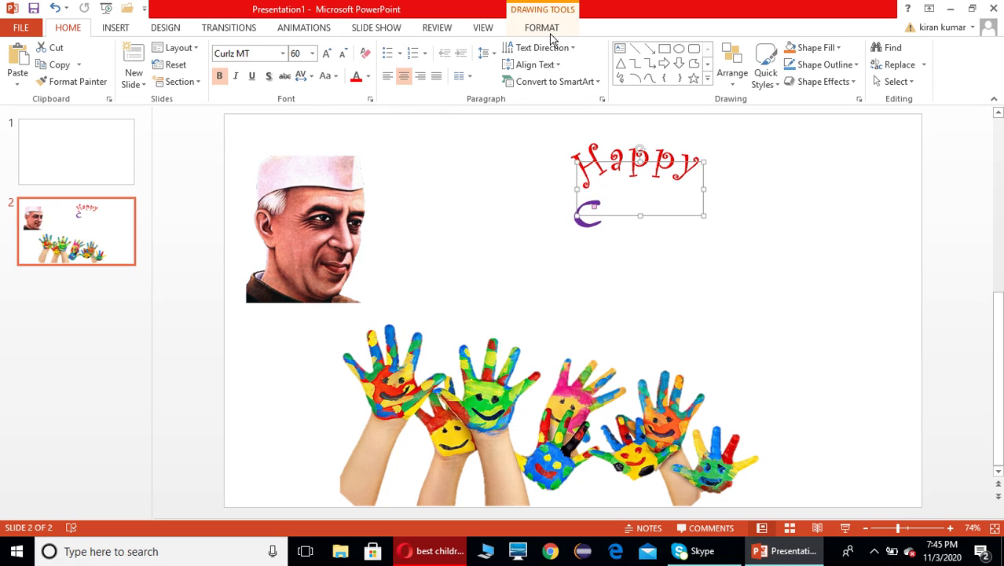
pyautogui.click(718, 267)
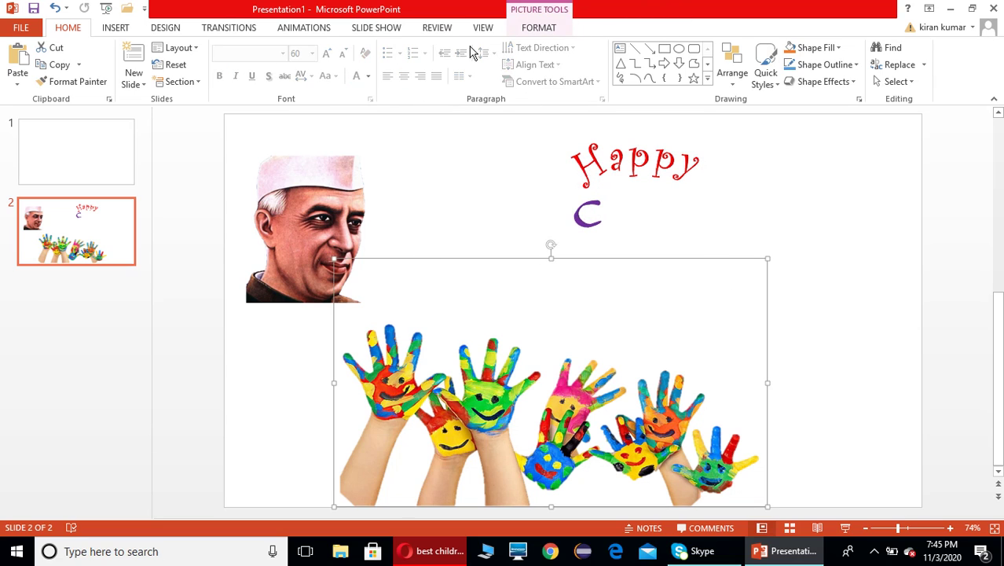
# - Insert a gold-style WordArt 'H' and give it a dark red gradient fill
pyautogui.click(119, 28)
pyautogui.click(630, 63)
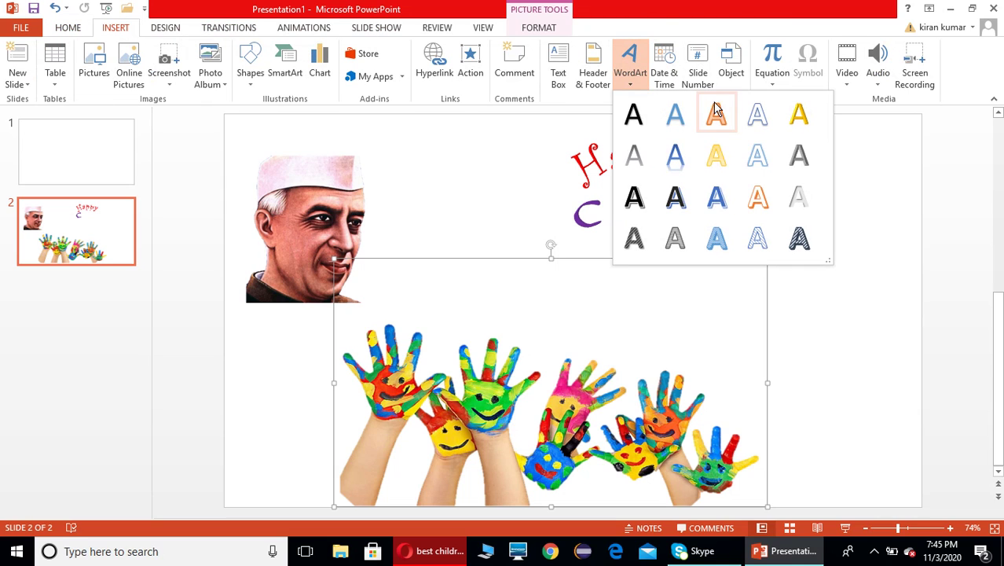
pyautogui.click(800, 116)
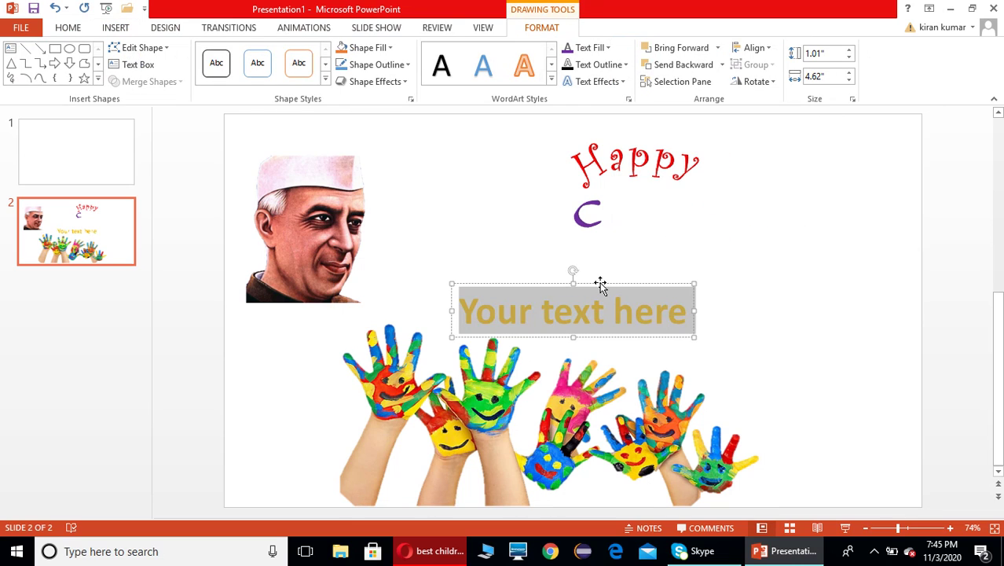
pyautogui.write('H')
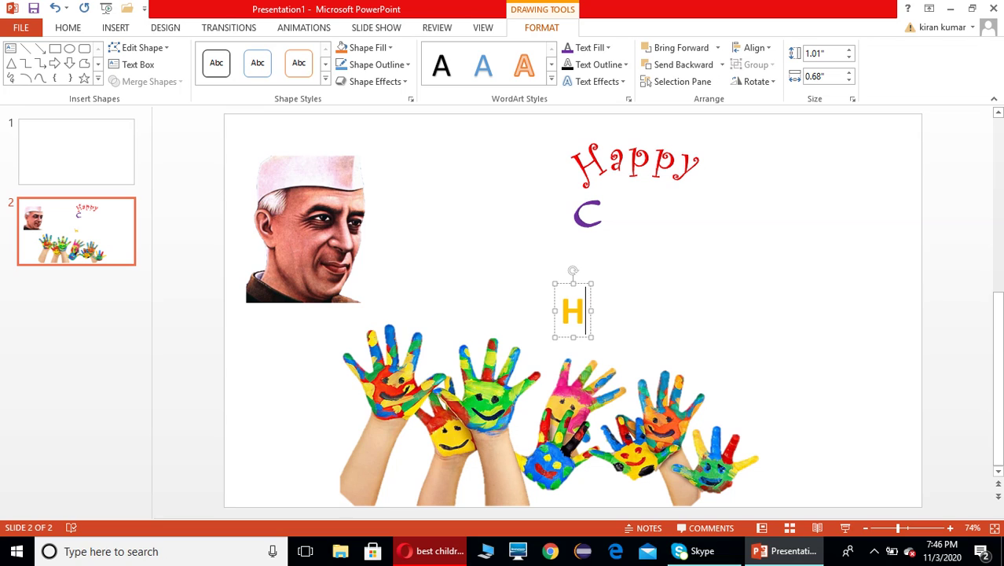
pyautogui.hotkey('ctrl', 'a')
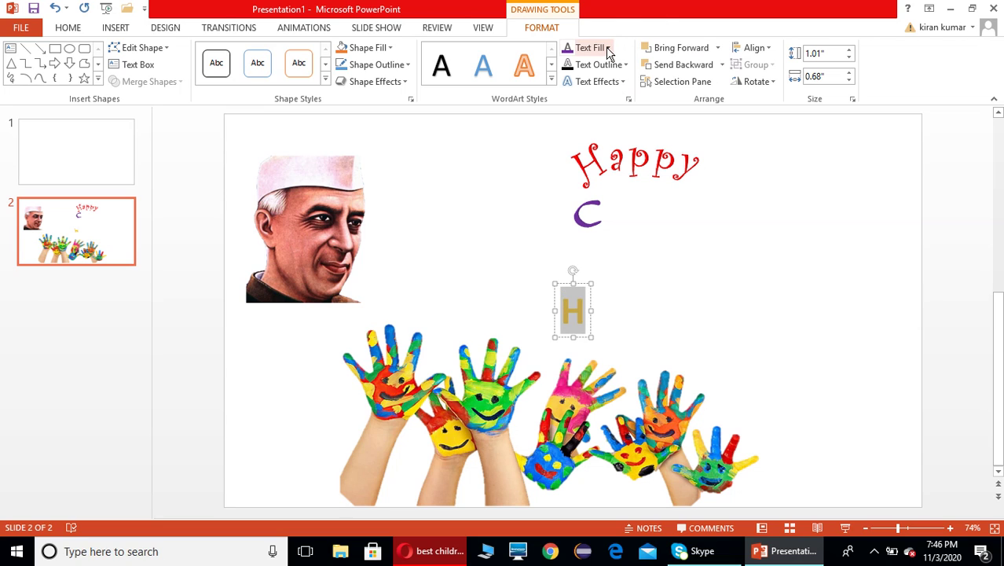
pyautogui.click(608, 48)
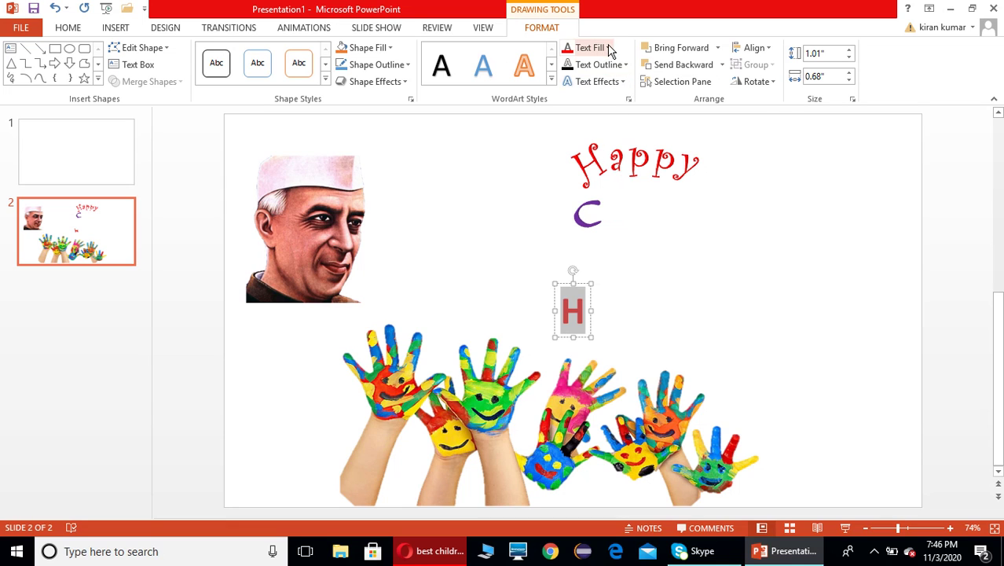
pyautogui.click(601, 47)
pyautogui.moveTo(612, 261)
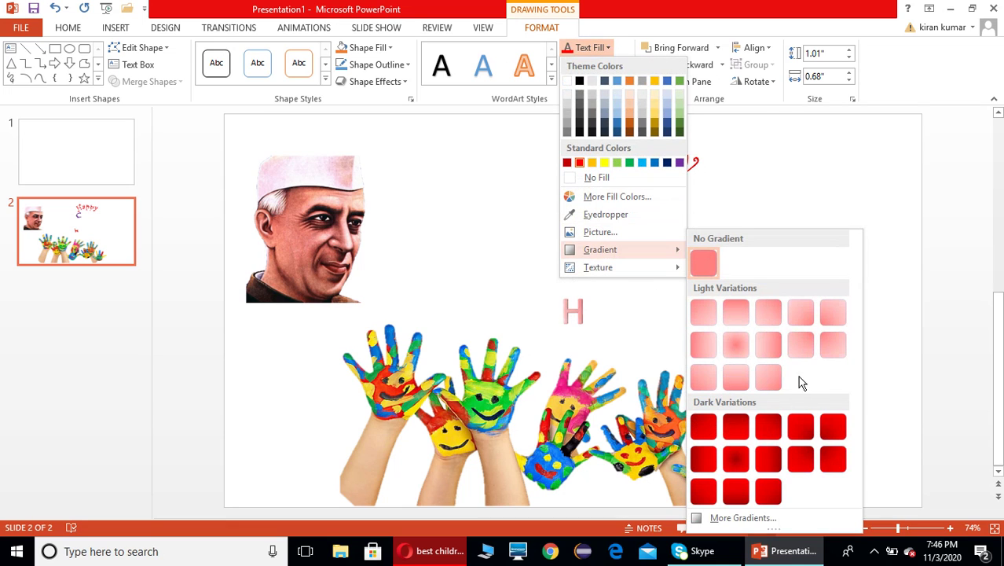
pyautogui.click(728, 456)
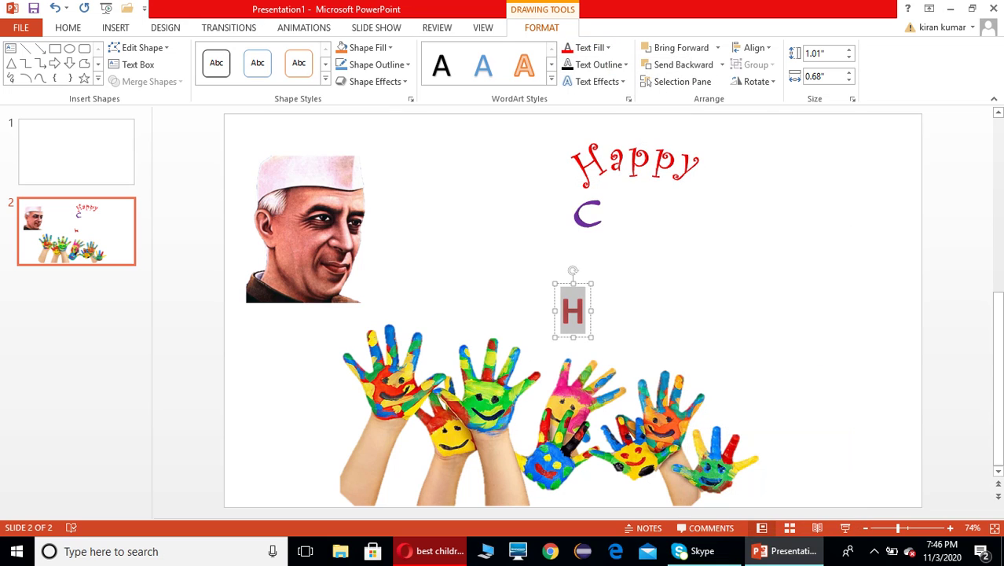
# - Set the H to AR BERKLEY and move it up beside the purple C
pyautogui.click(70, 33)
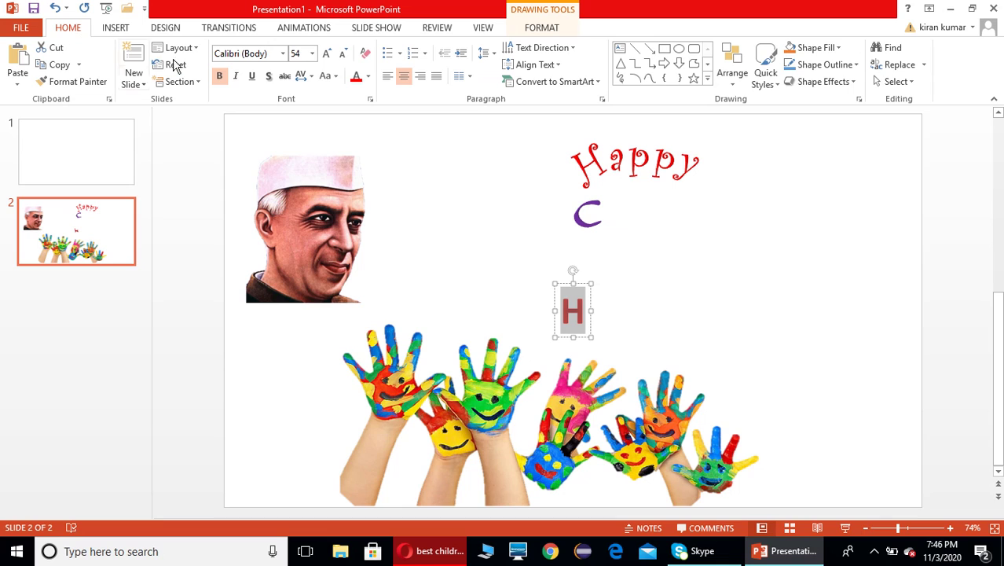
pyautogui.click(283, 53)
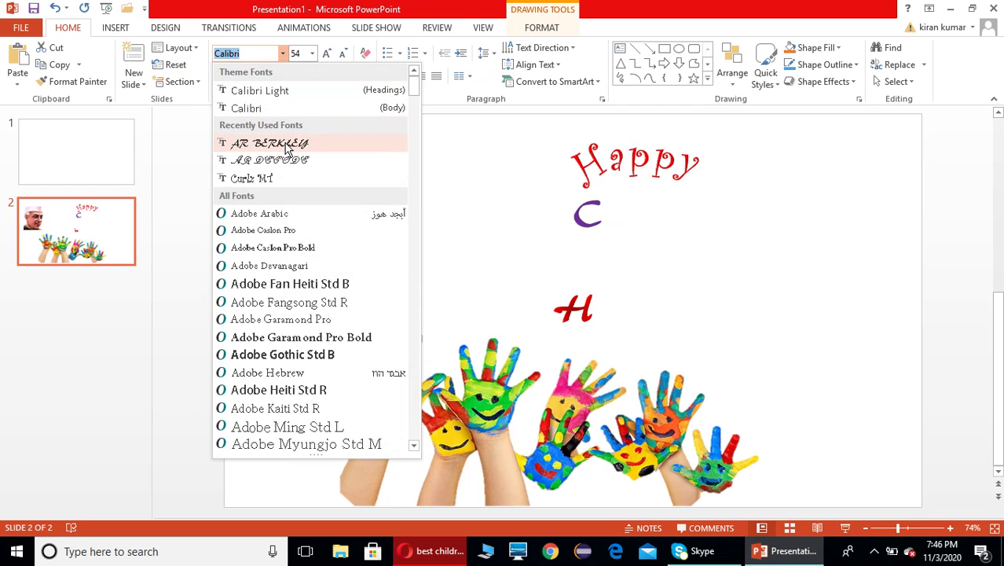
pyautogui.click(288, 149)
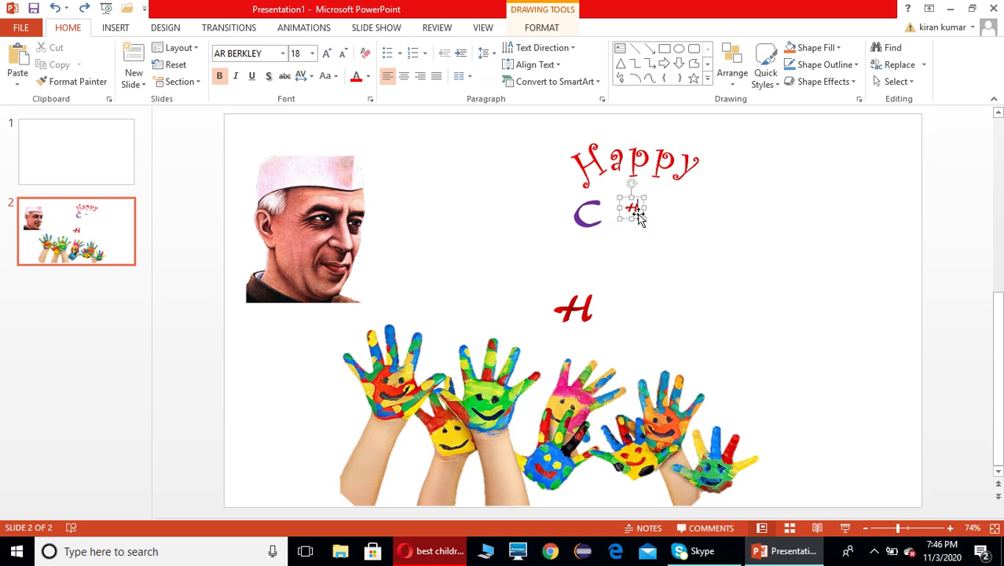
pyautogui.click(641, 214)
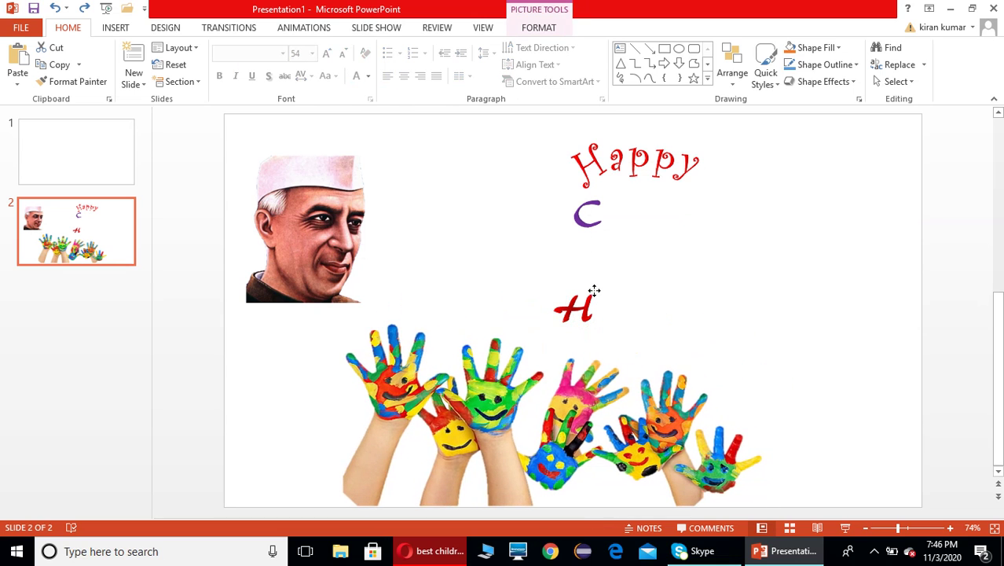
pyautogui.click(731, 202)
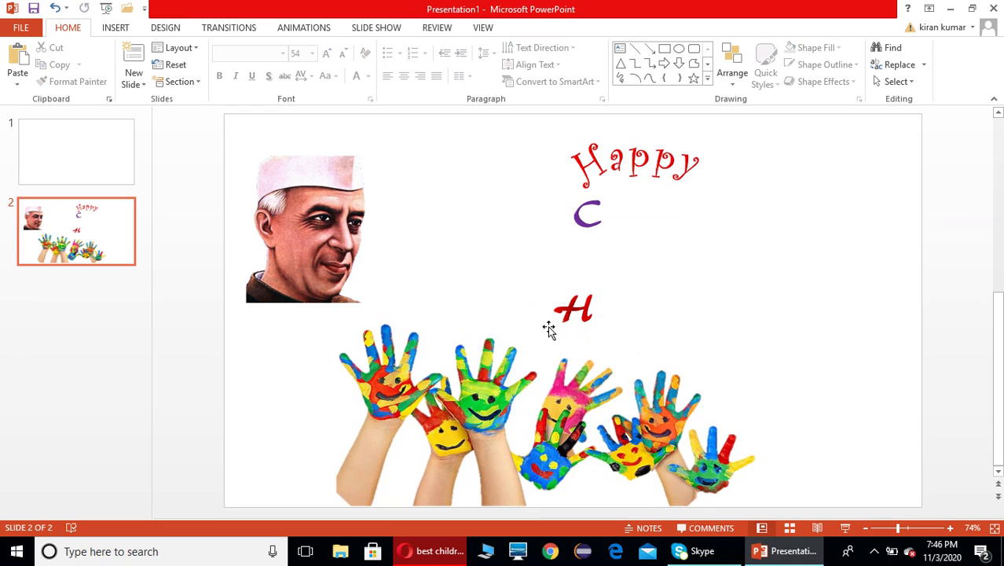
pyautogui.click(583, 307)
pyautogui.moveTo(597, 282)
pyautogui.mouseDown()
pyautogui.moveTo(648, 186)
pyautogui.moveTo(612, 176)
pyautogui.mouseUp()
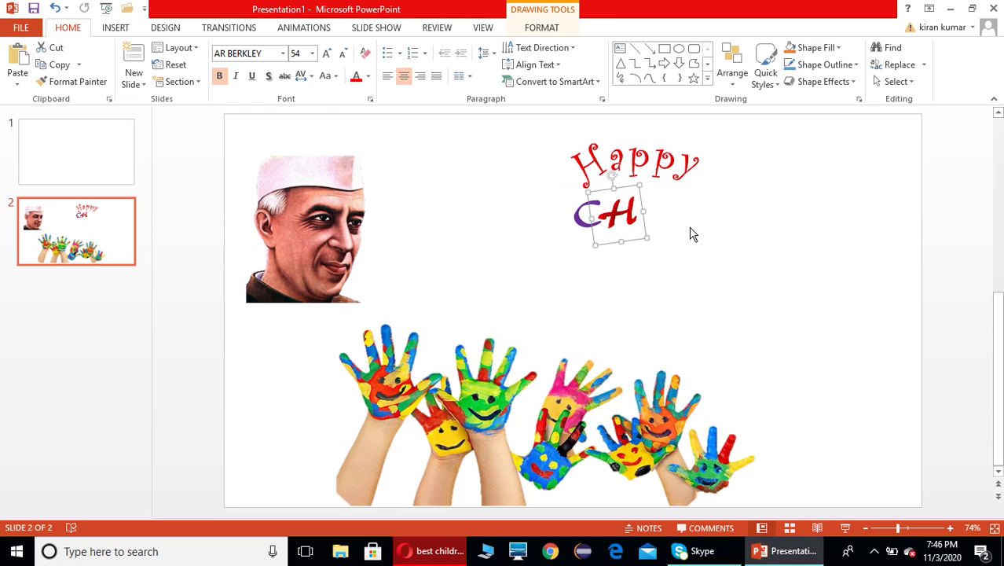
pyautogui.click(631, 252)
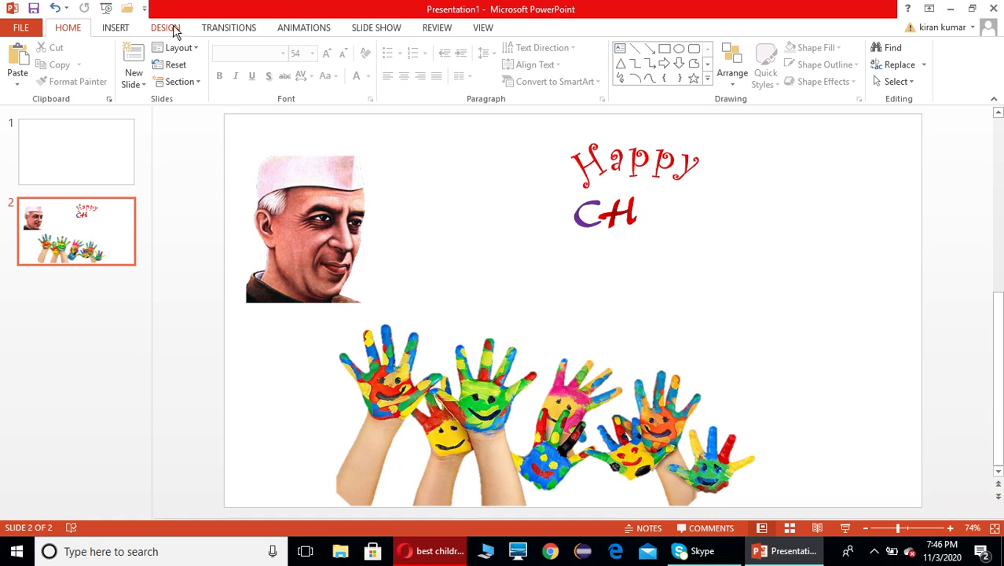
# - Insert a new gold-style WordArt box for the letter I
pyautogui.click(117, 29)
pyautogui.click(634, 71)
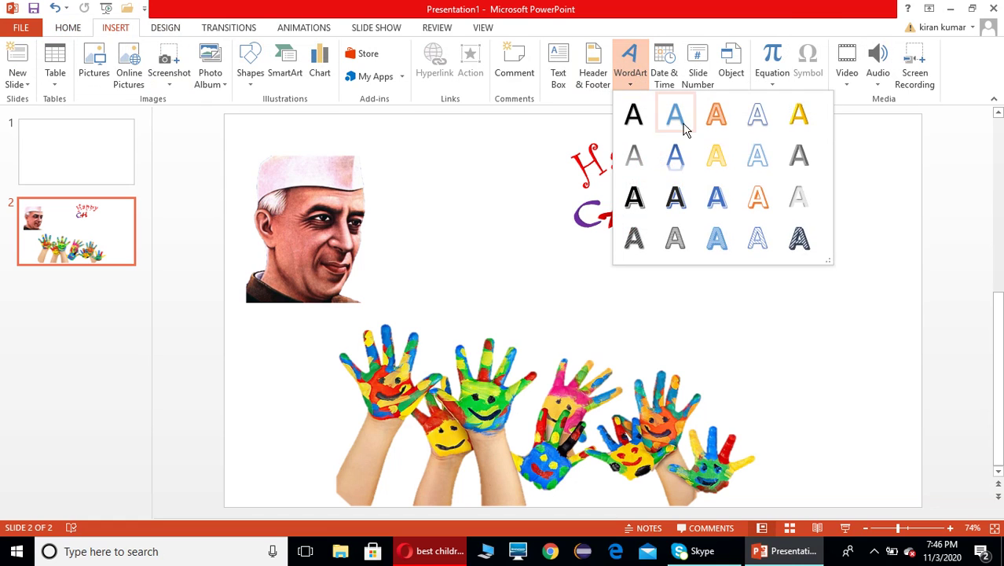
pyautogui.click(800, 118)
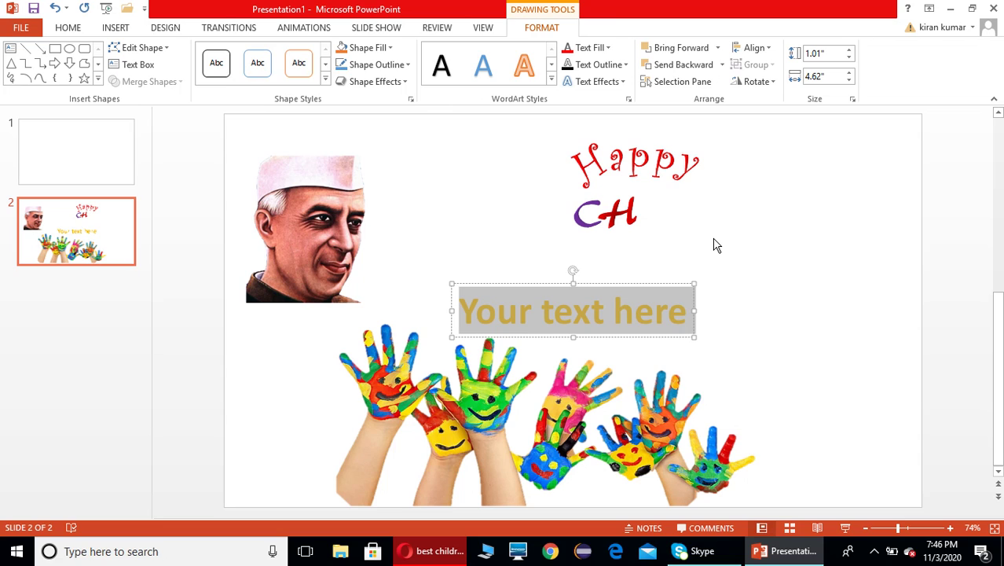
pyautogui.press('BackSpace')
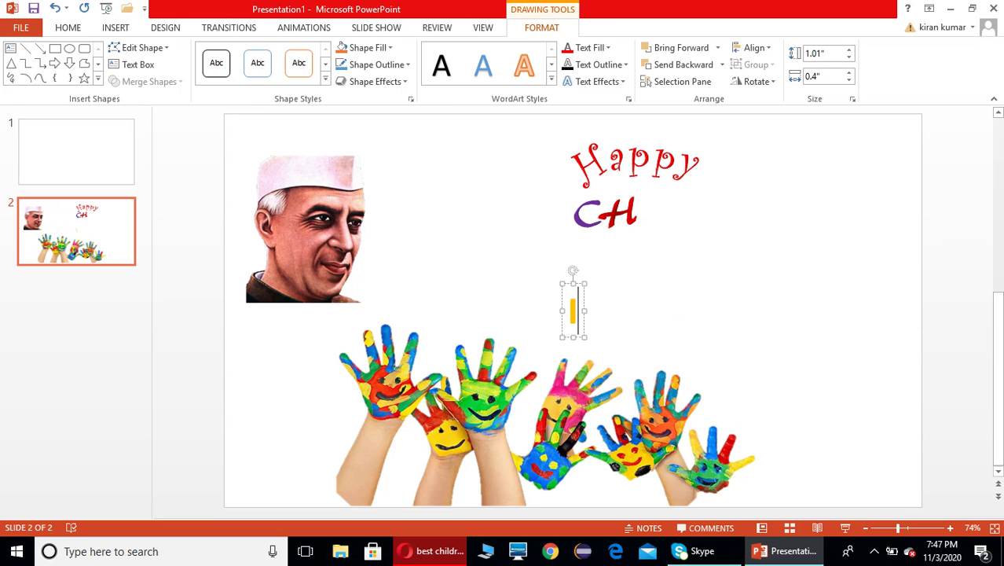
pyautogui.hotkey('ctrl', 'a')
# - Give the I a dark blue gradient fill and move it right after CH
pyautogui.click(611, 49)
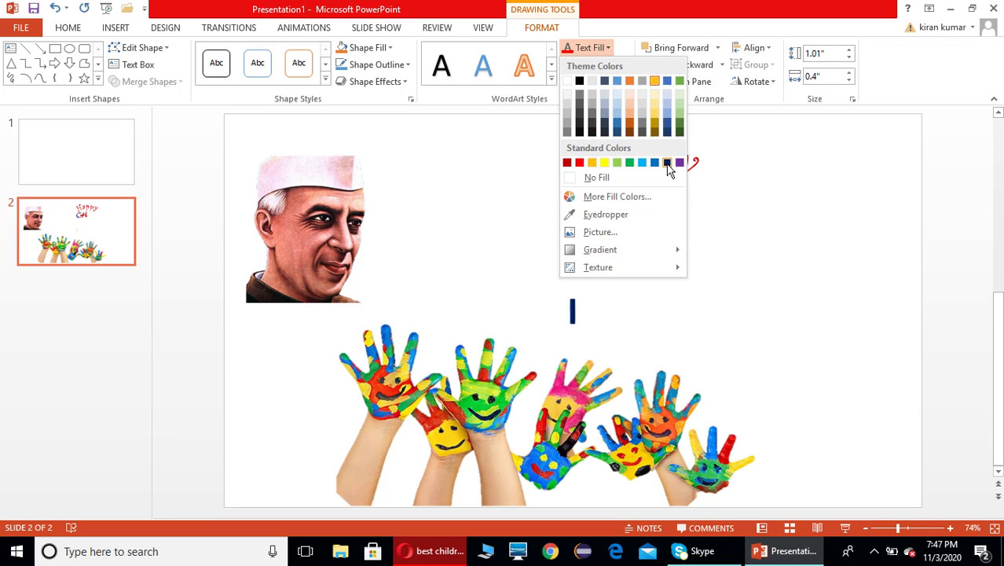
pyautogui.click(668, 168)
pyautogui.click(606, 48)
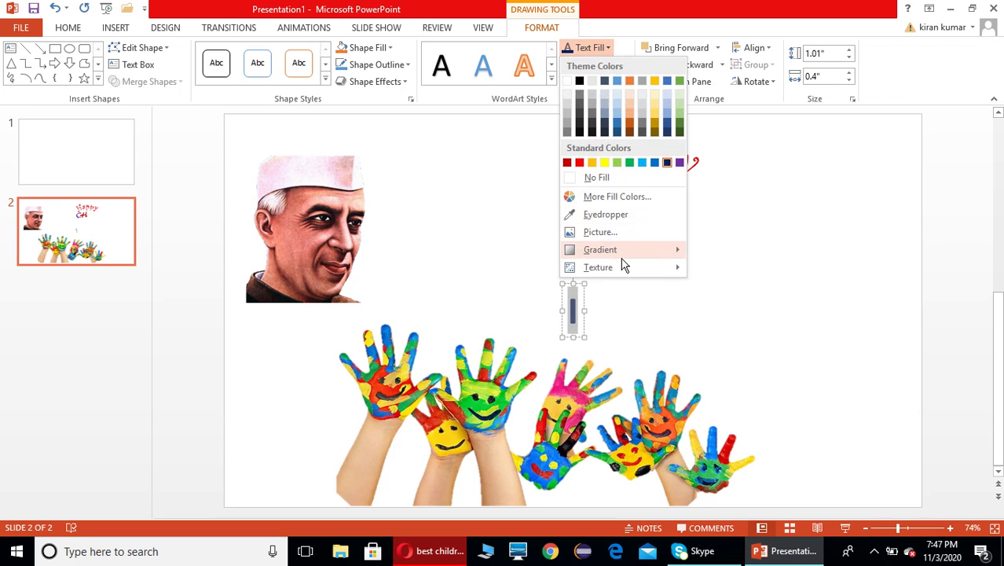
pyautogui.moveTo(629, 255)
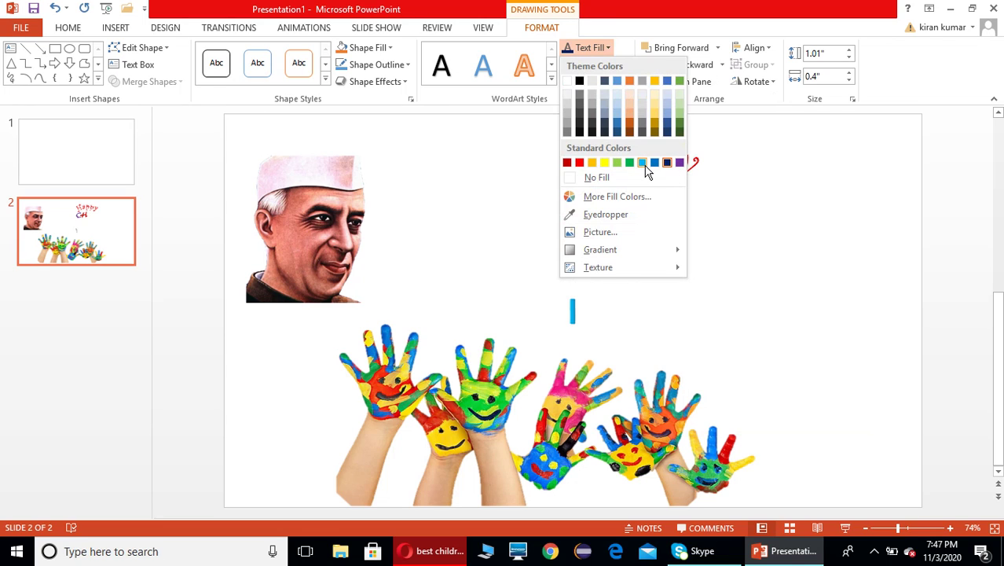
pyautogui.click(644, 164)
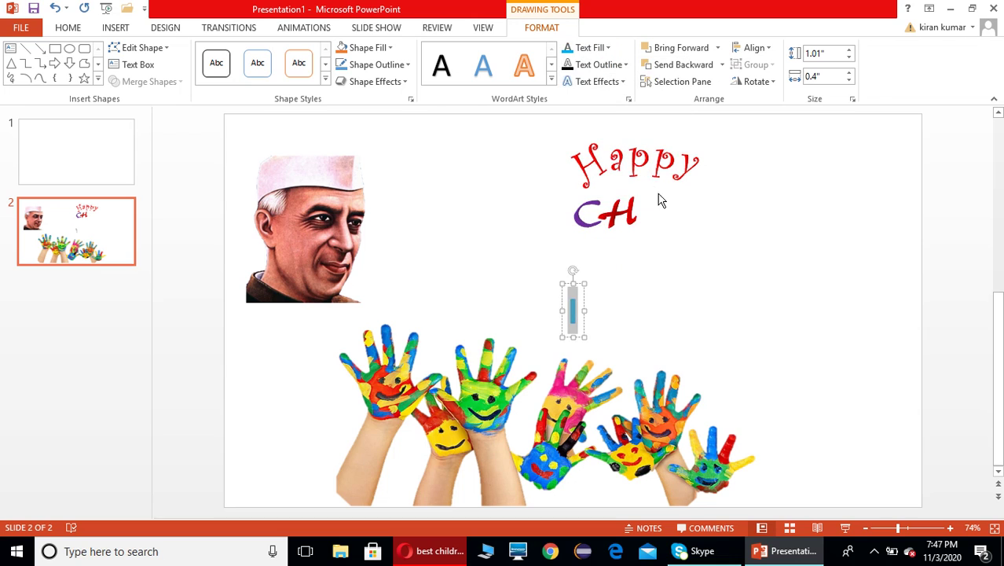
pyautogui.click(610, 48)
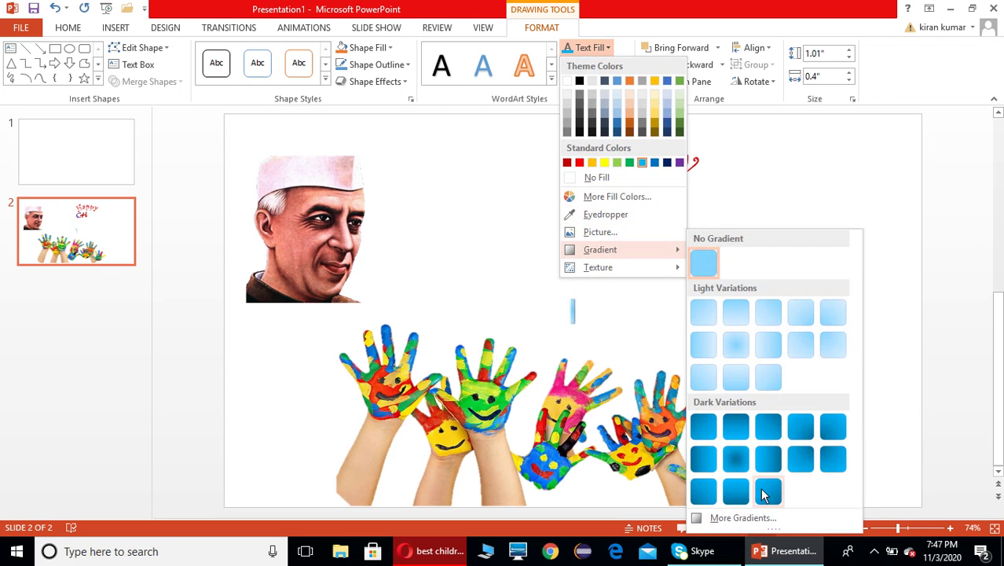
pyautogui.click(743, 461)
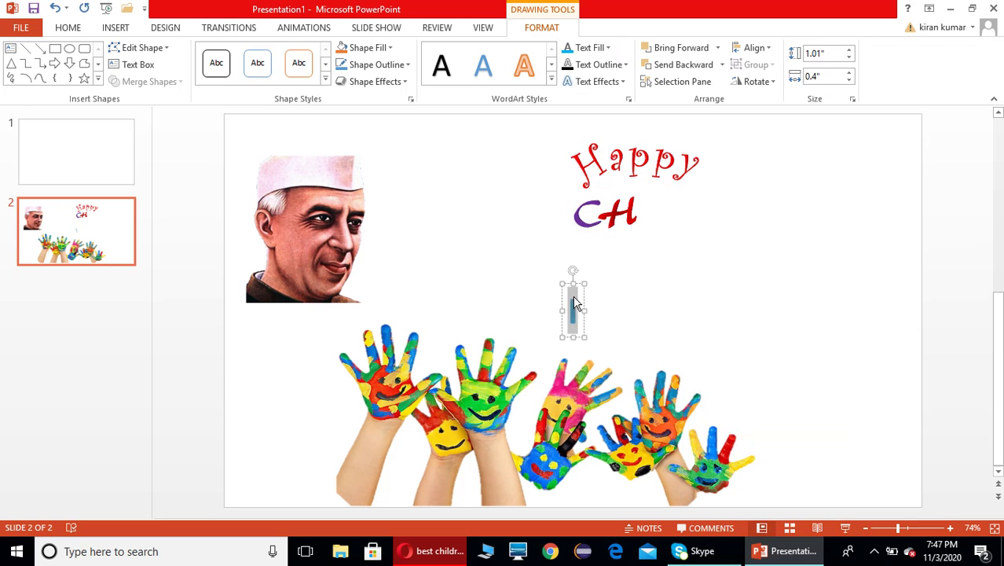
pyautogui.moveTo(584, 299); pyautogui.dragTo(659, 196)
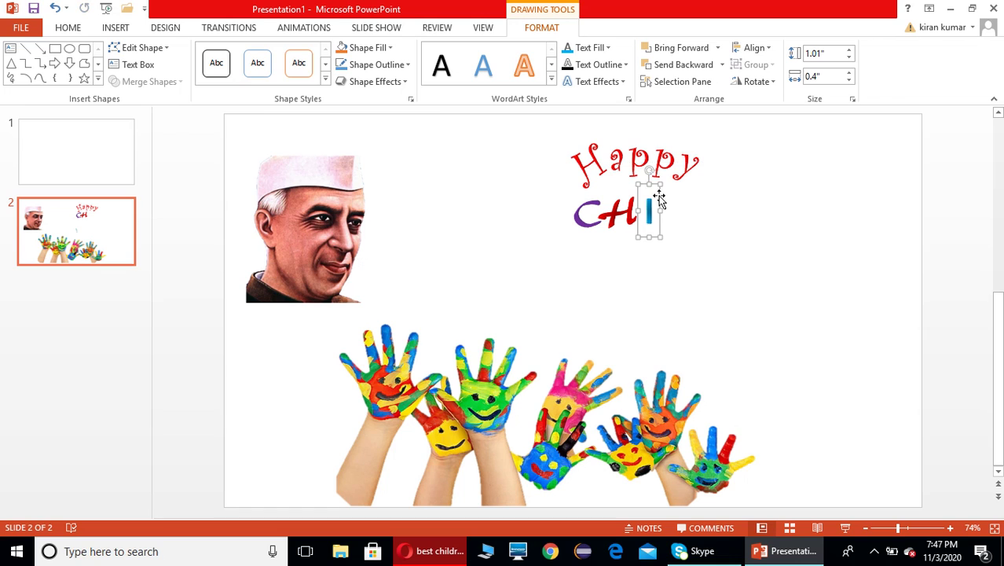
# - Set the I to the Alpha54 font and nudge it into line with CH
pyautogui.click(61, 30)
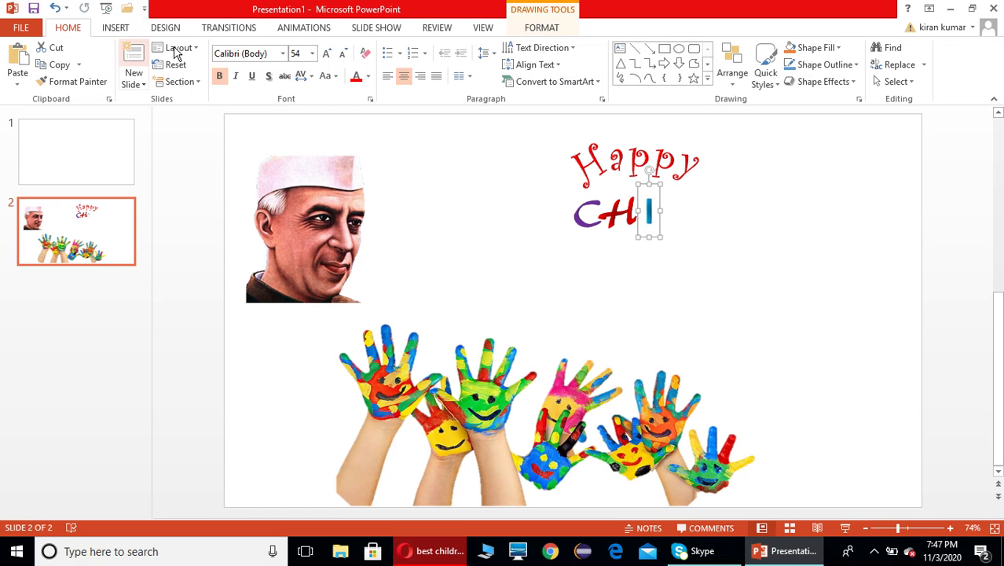
pyautogui.click(282, 55)
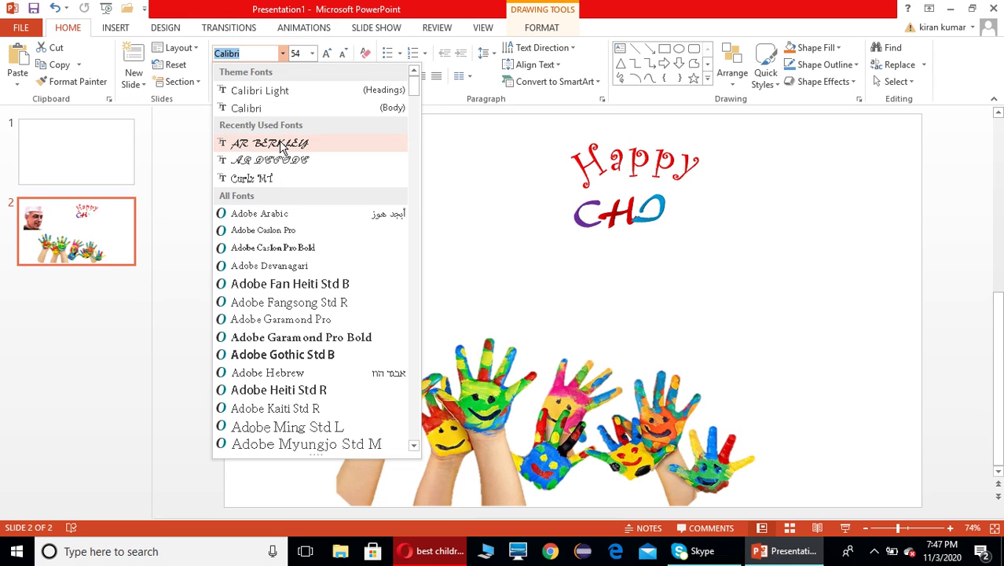
pyautogui.scroll(-2, 292, 347)
pyautogui.scroll(-1, 293, 347)
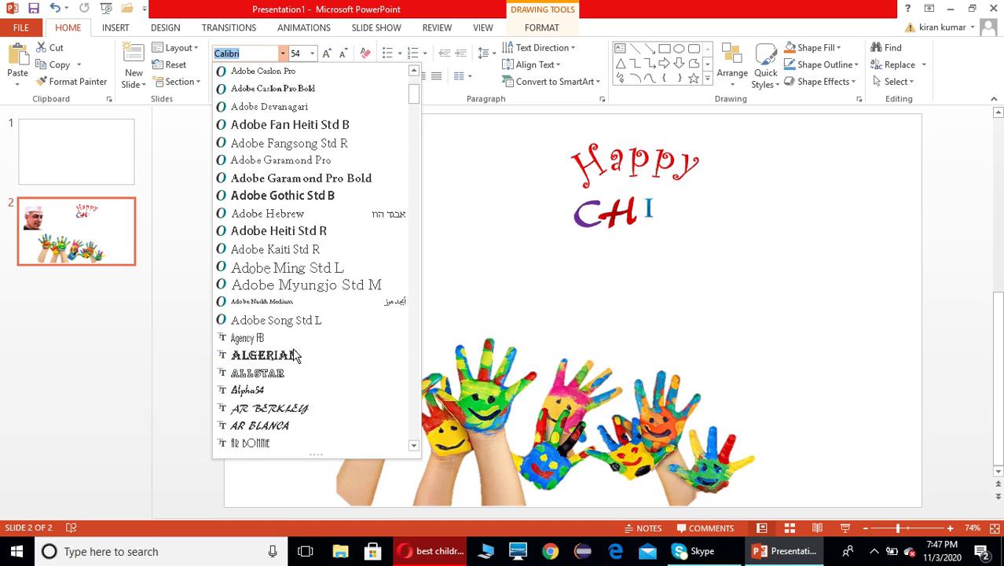
pyautogui.scroll(-1, 297, 356)
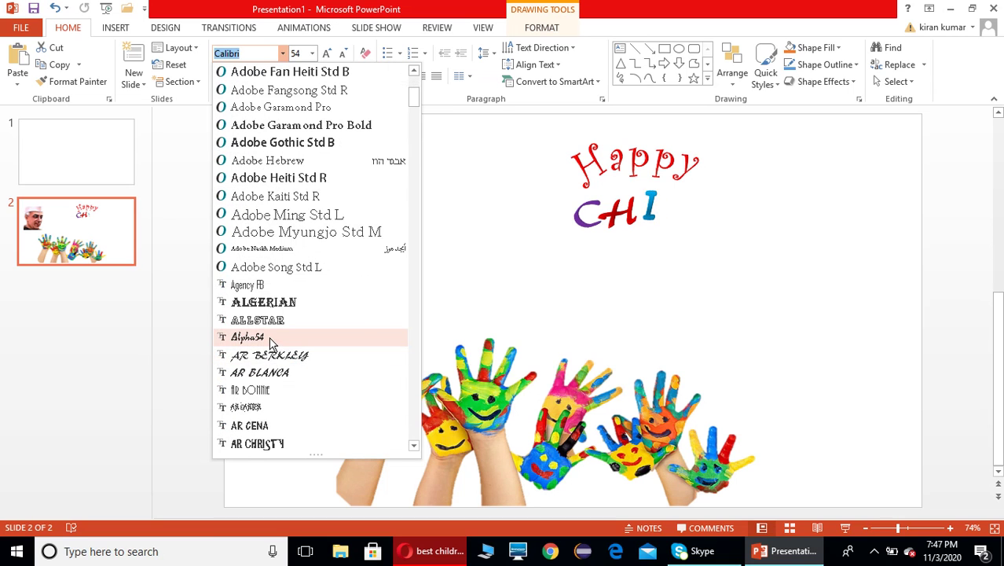
pyautogui.click(271, 342)
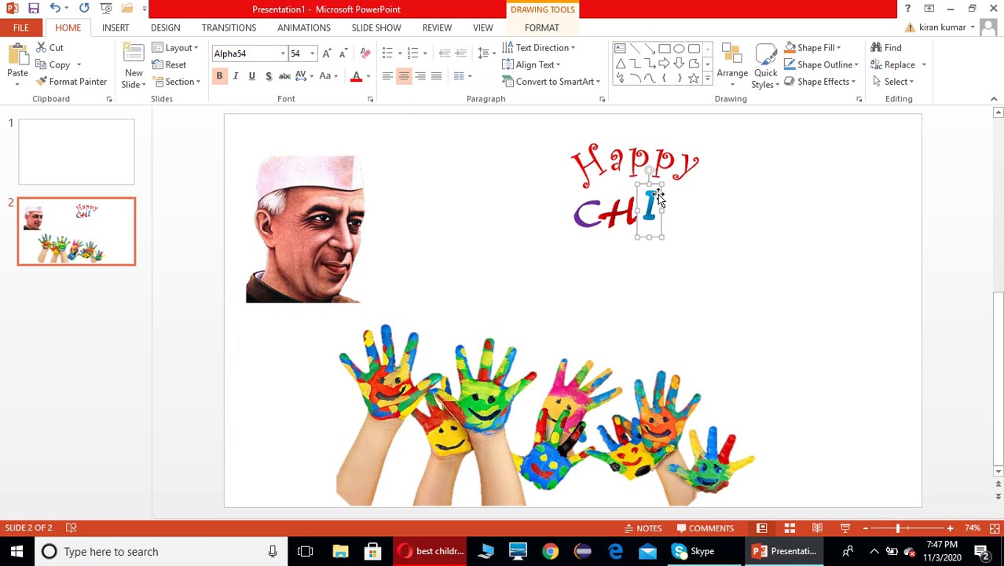
pyautogui.press('Escape')
pyautogui.press('Escape')
pyautogui.moveTo(659, 199); pyautogui.dragTo(660, 201)
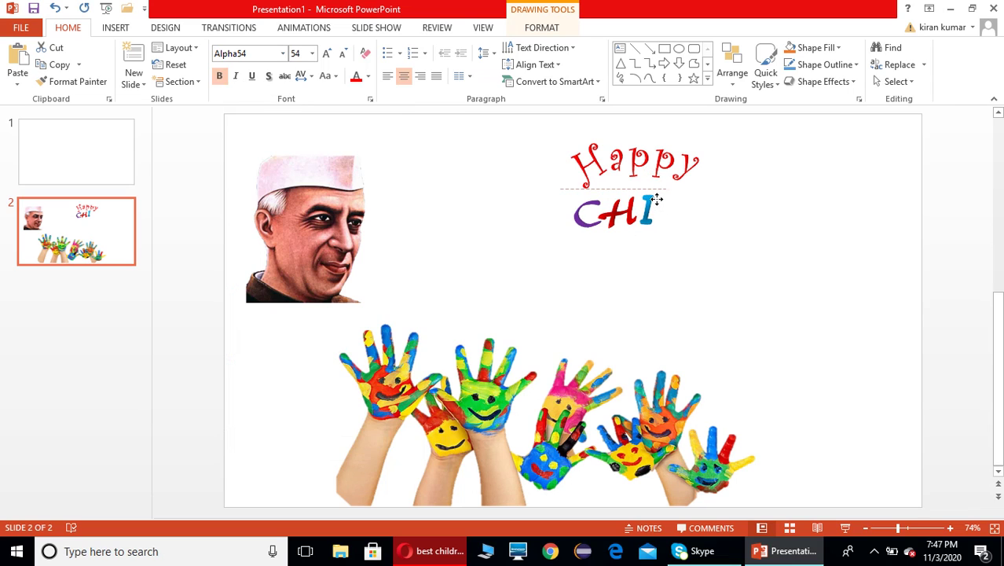
pyautogui.click(703, 254)
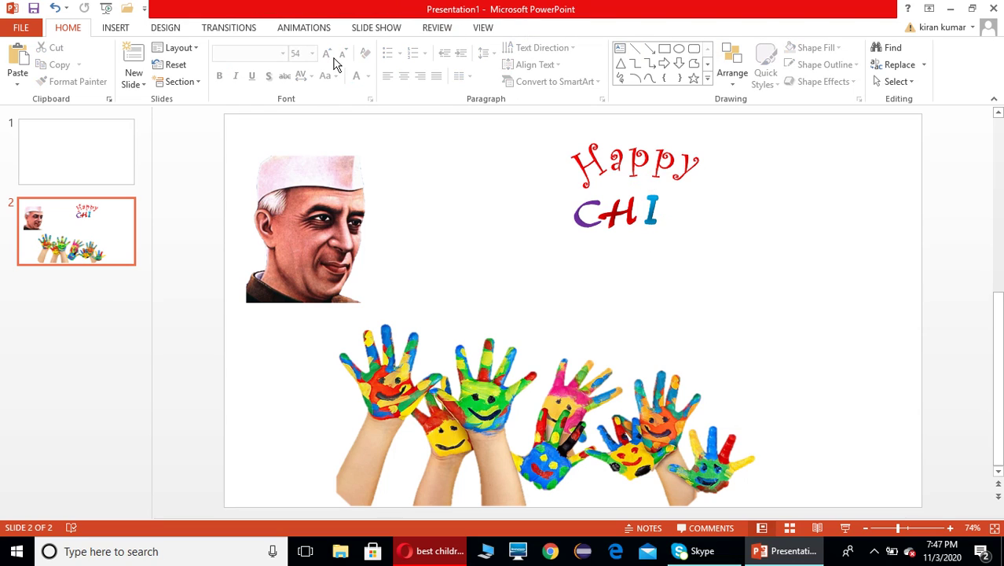
pyautogui.click(117, 29)
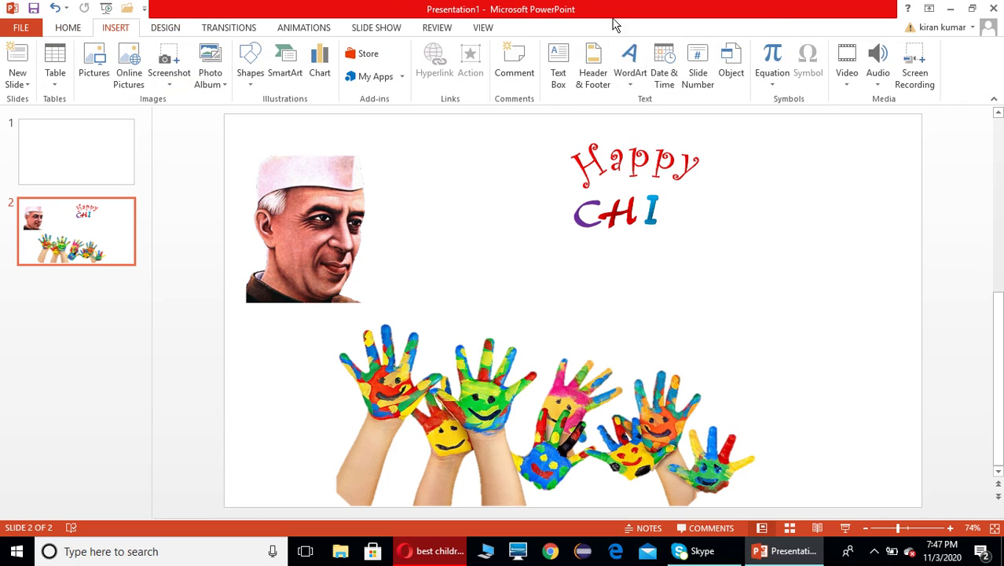
# - Insert a WordArt 'L' and give it a dark green gradient fill
pyautogui.click(632, 76)
pyautogui.click(796, 122)
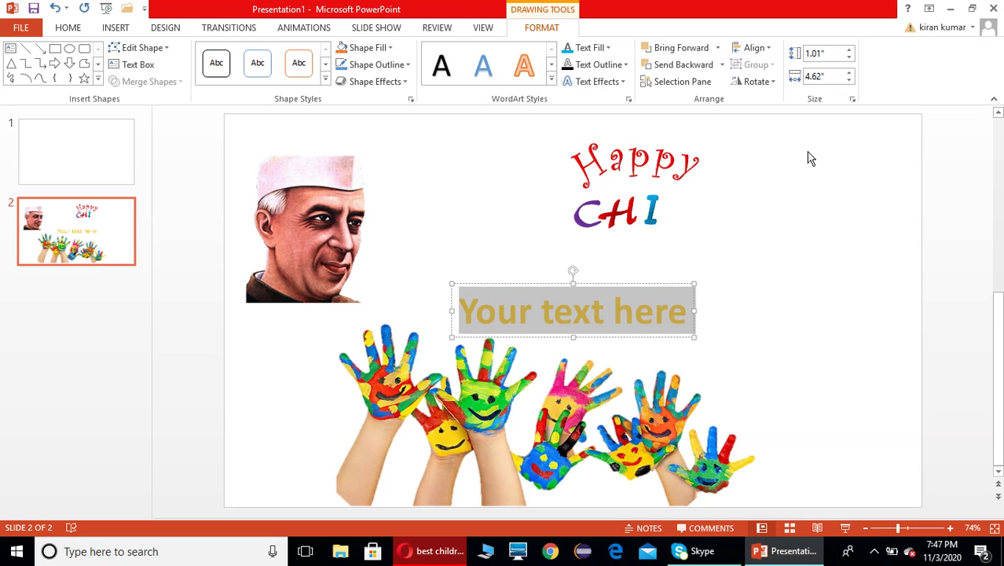
pyautogui.write('L')
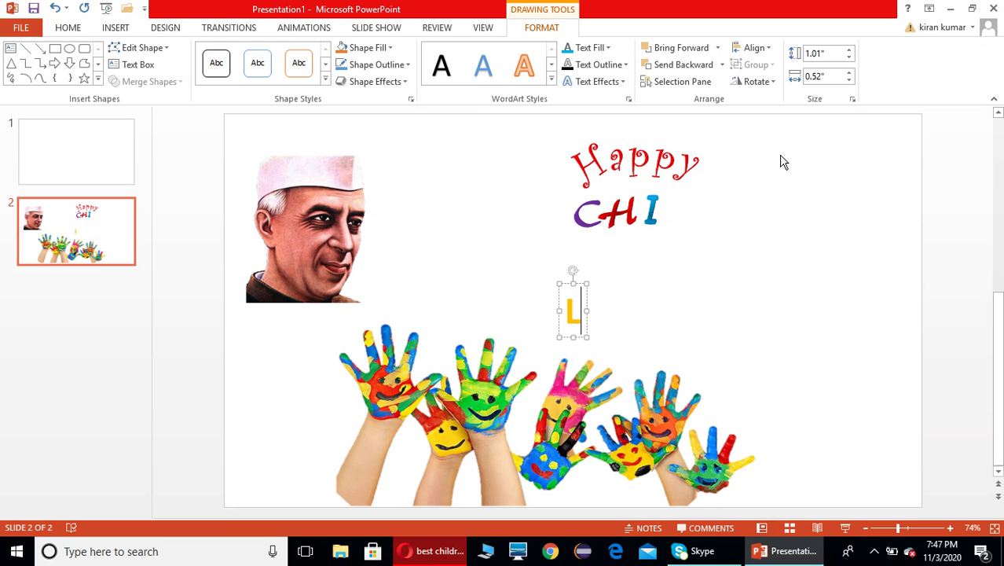
pyautogui.hotkey('shift', 'Left')
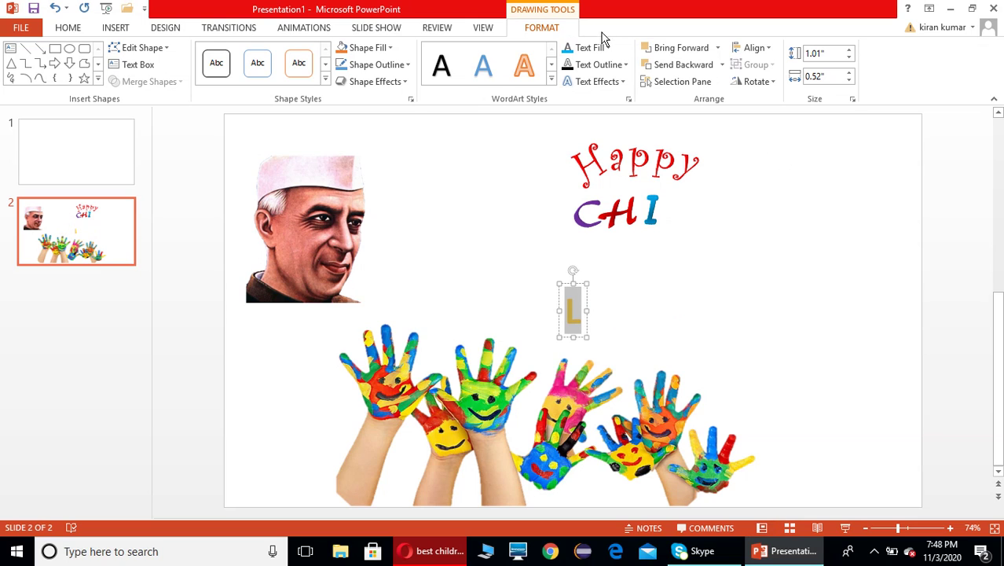
pyautogui.click(608, 48)
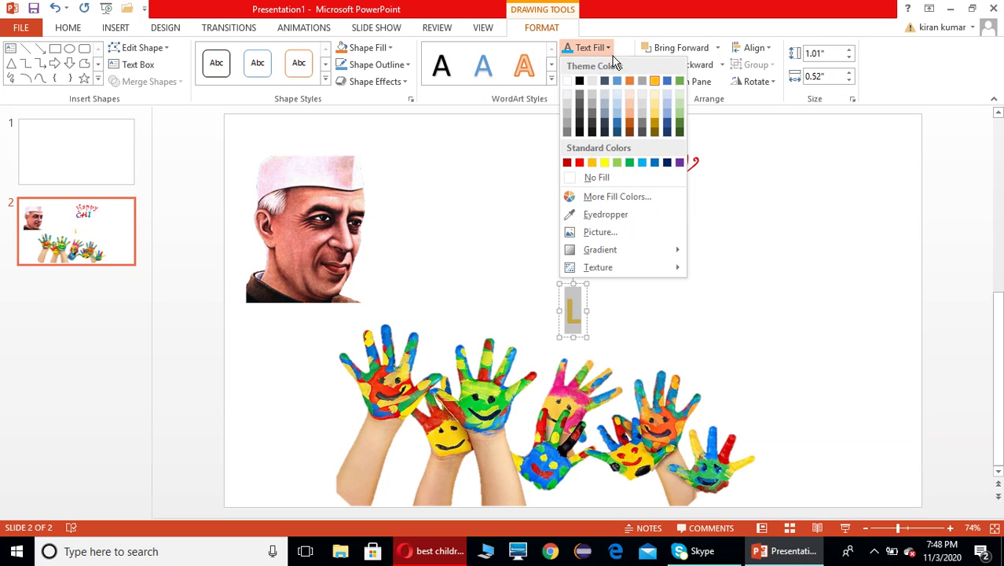
pyautogui.click(632, 162)
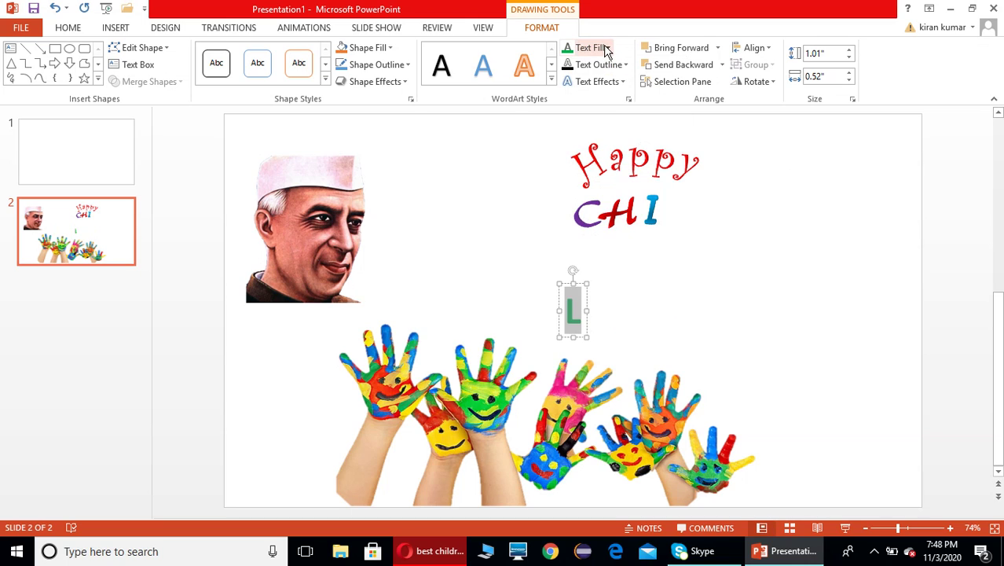
pyautogui.click(609, 49)
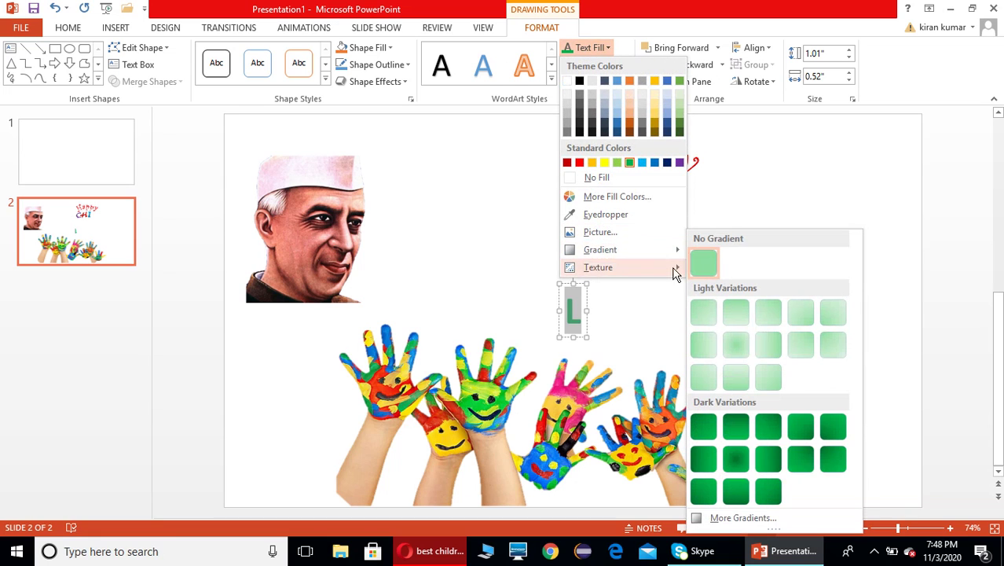
pyautogui.click(736, 460)
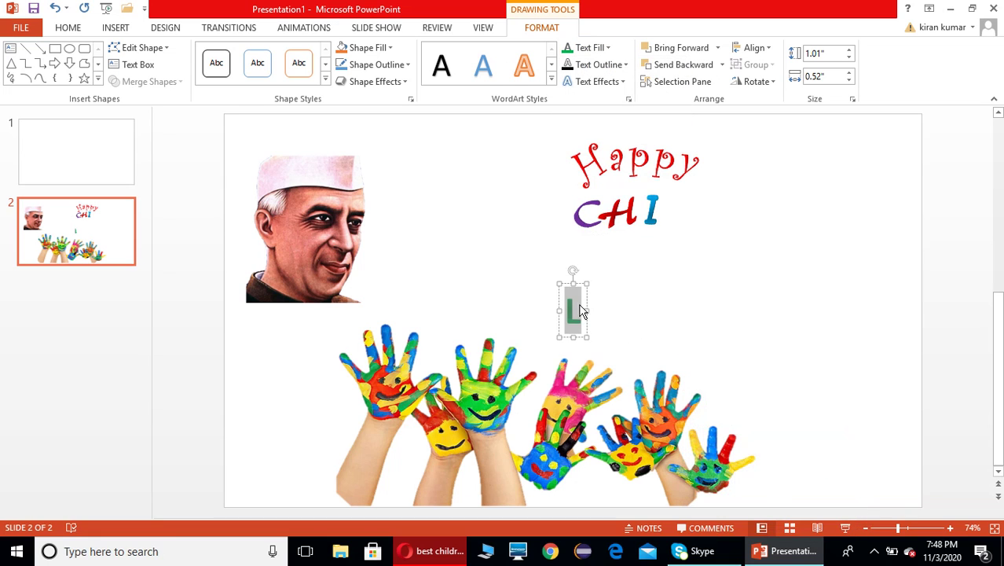
# - Shift the hands picture left and place the L right after CHI to form CHIL
pyautogui.moveTo(579, 287)
pyautogui.mouseDown()
pyautogui.moveTo(597, 277)
pyautogui.moveTo(585, 289)
pyautogui.mouseUp()
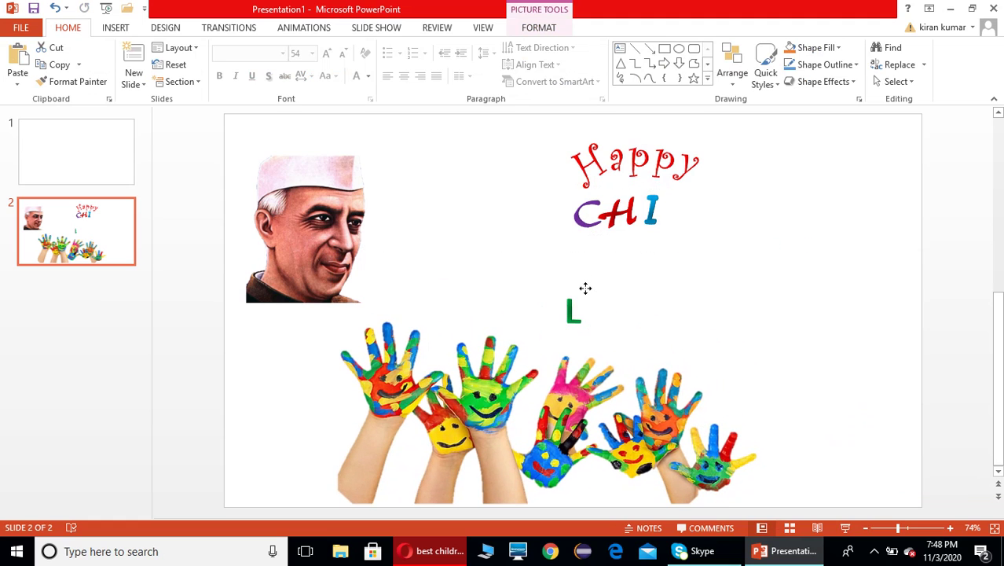
pyautogui.click(789, 312)
pyautogui.click(579, 304)
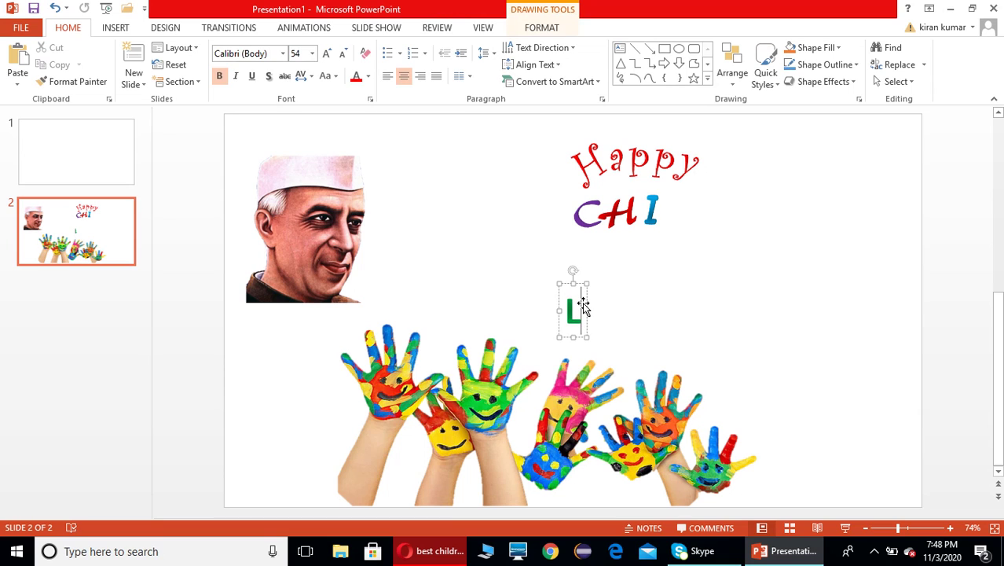
pyautogui.moveTo(582, 305); pyautogui.dragTo(568, 299)
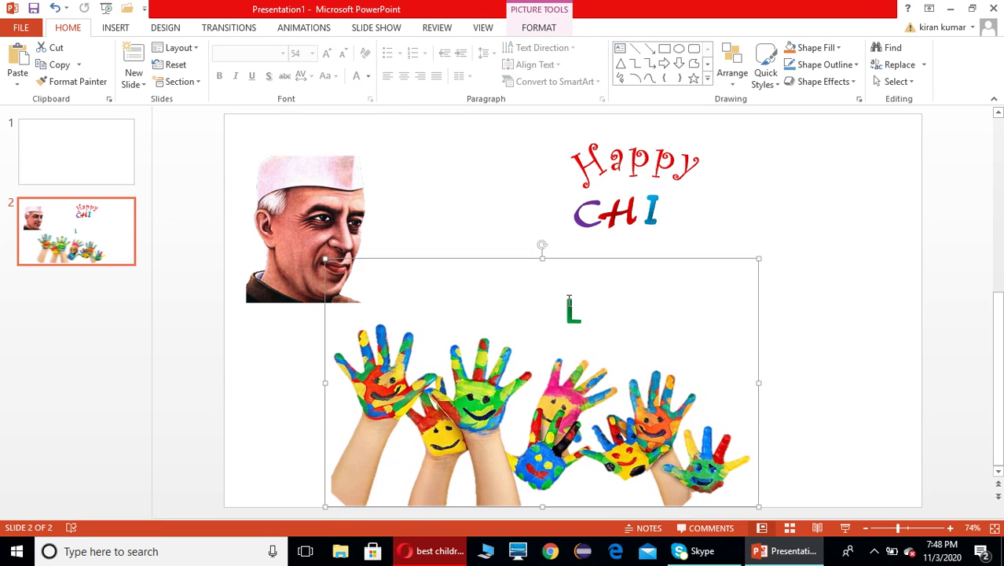
pyautogui.click(570, 303)
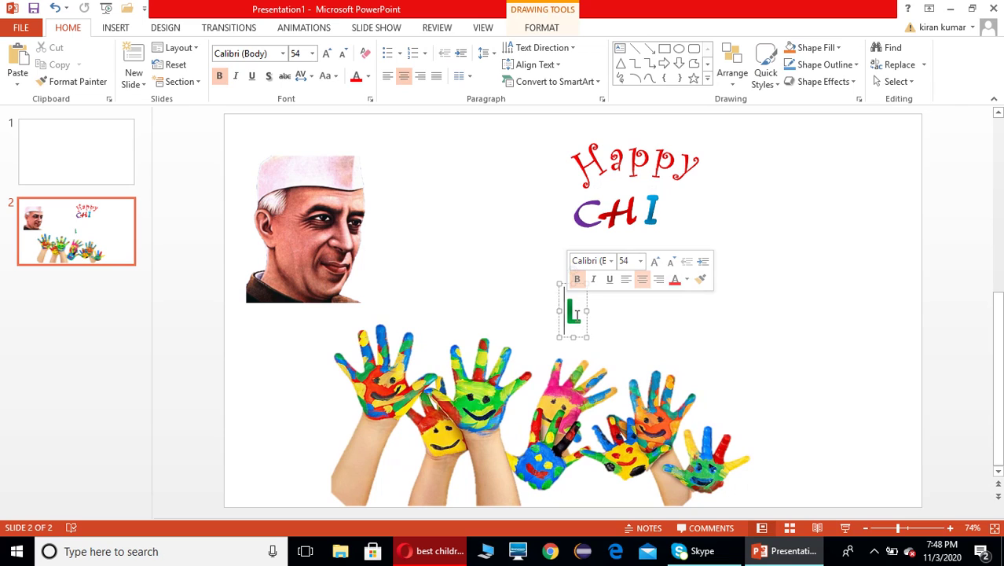
pyautogui.click(542, 297)
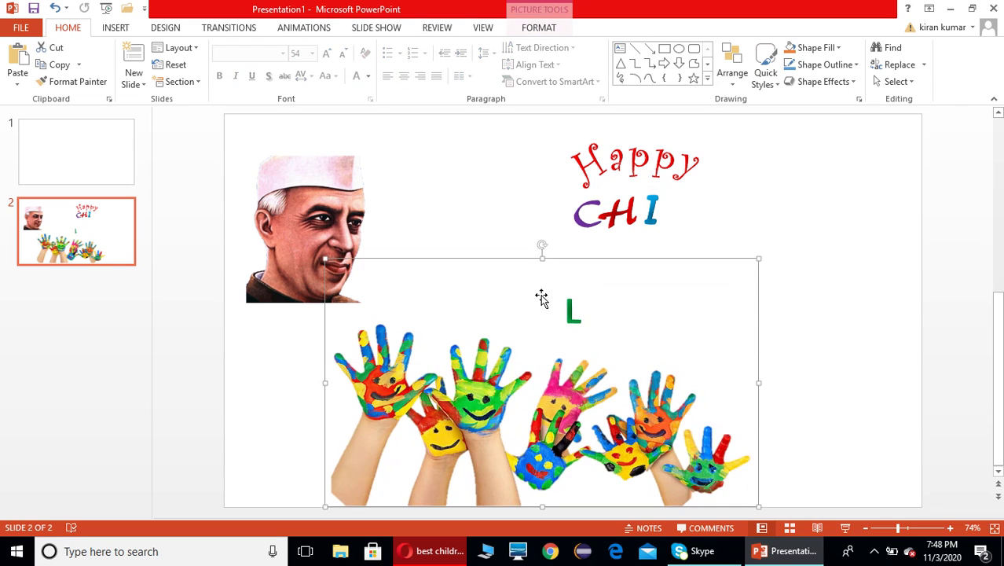
pyautogui.click(573, 310)
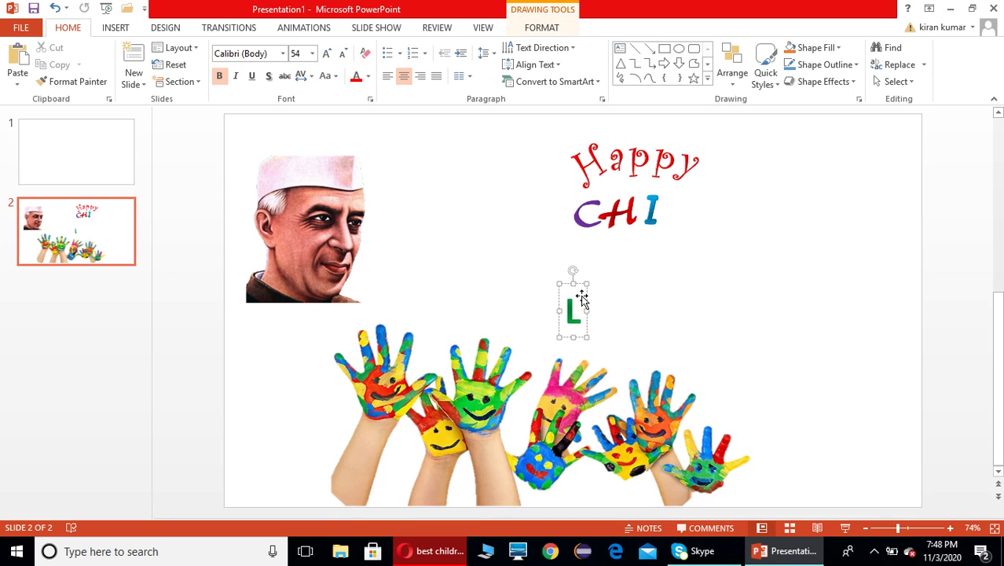
pyautogui.moveTo(581, 297); pyautogui.dragTo(486, 291)
pyautogui.click(582, 314)
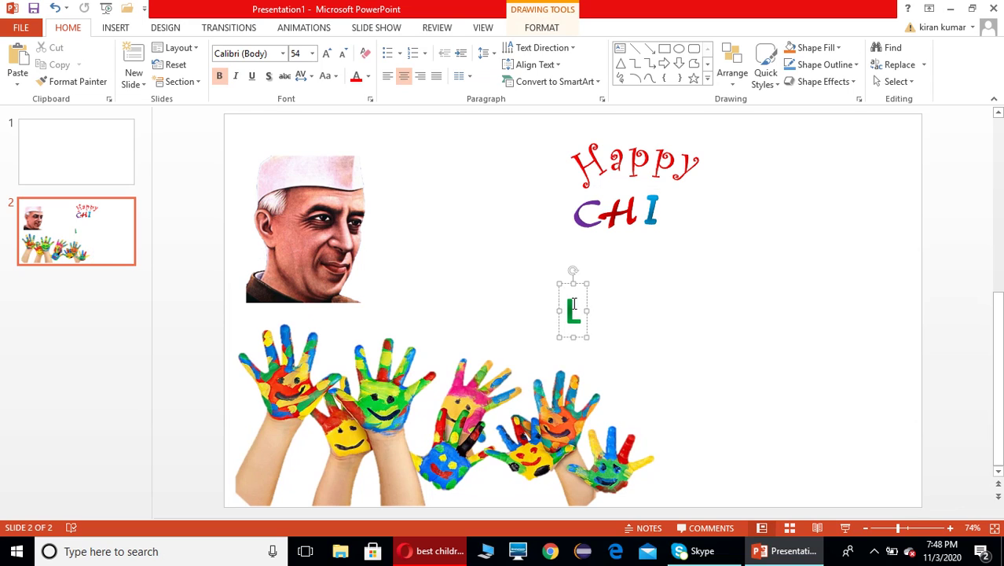
pyautogui.click(609, 311)
pyautogui.click(571, 290)
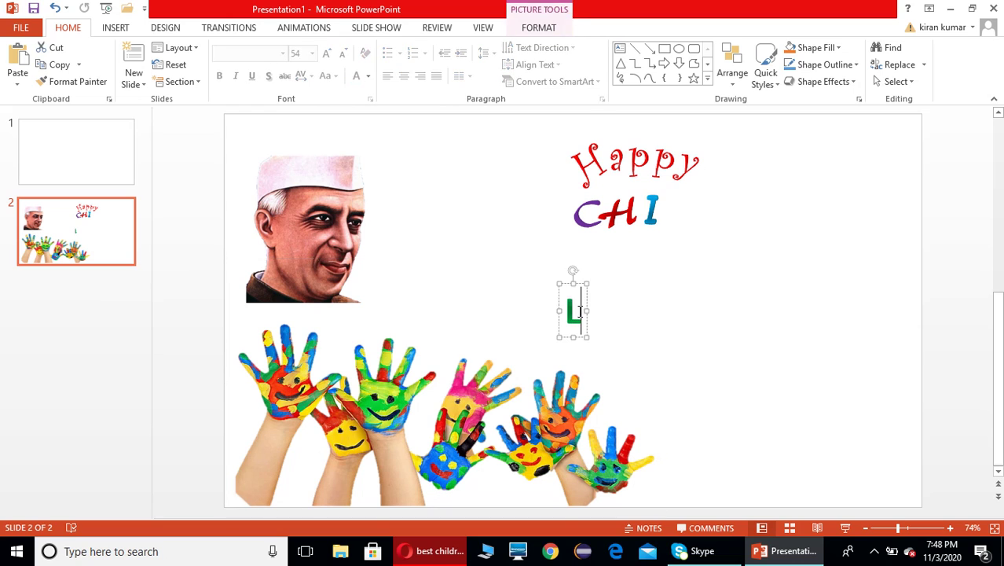
pyautogui.moveTo(584, 295); pyautogui.dragTo(685, 198)
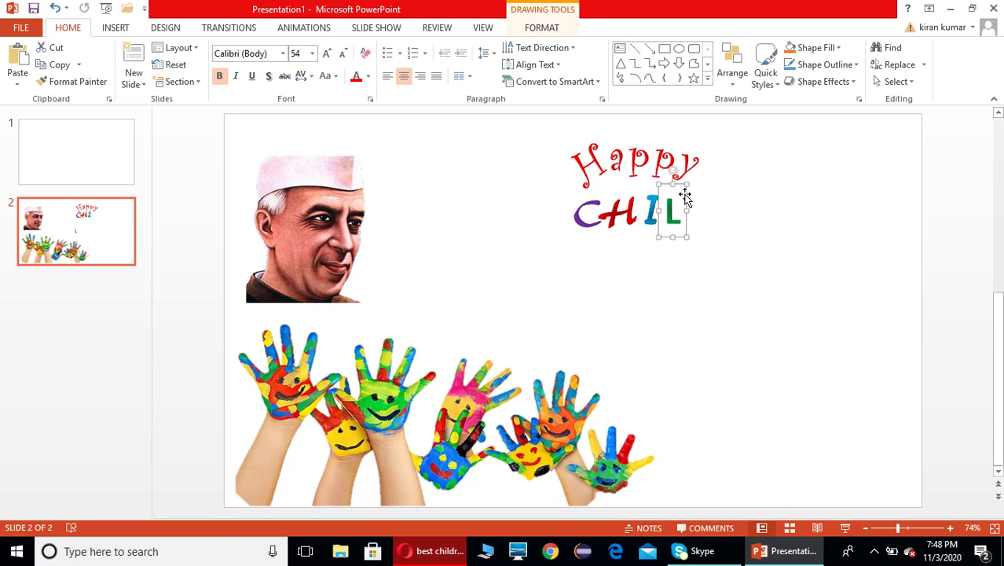
# - Set the L to AR BERKLEY, tilt it slightly, and move the hands picture right and up
pyautogui.click(284, 54)
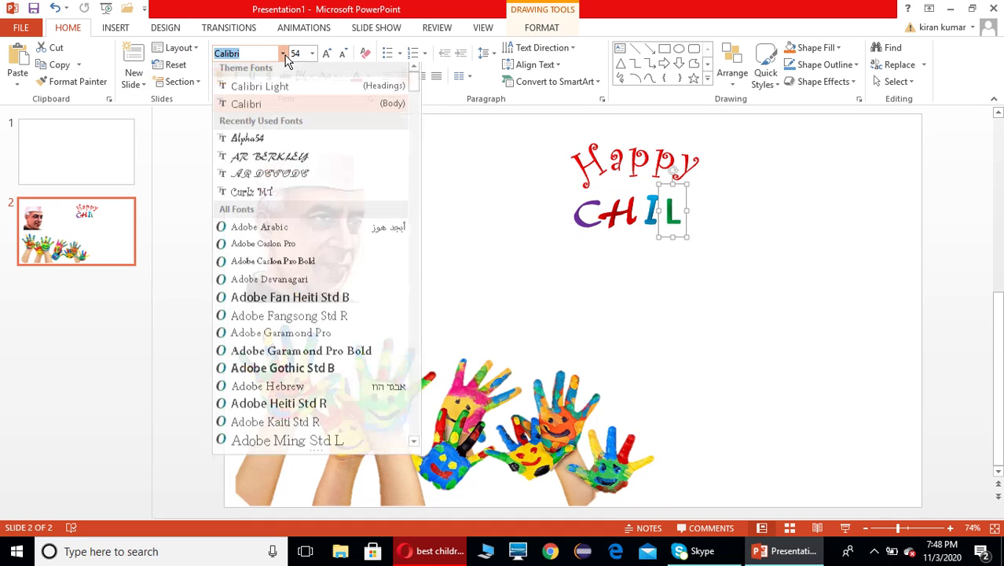
pyautogui.click(297, 162)
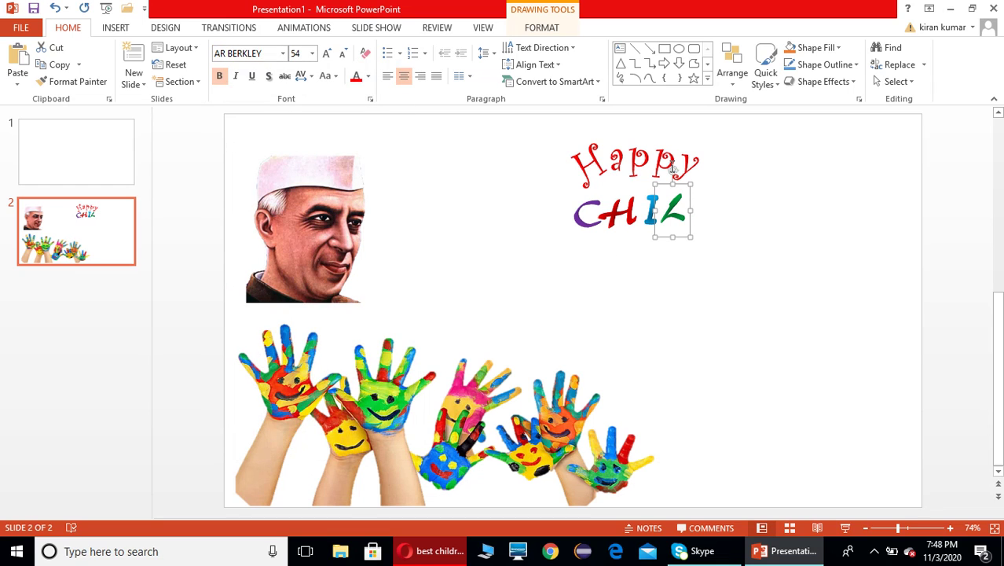
pyautogui.moveTo(672, 173); pyautogui.dragTo(669, 181)
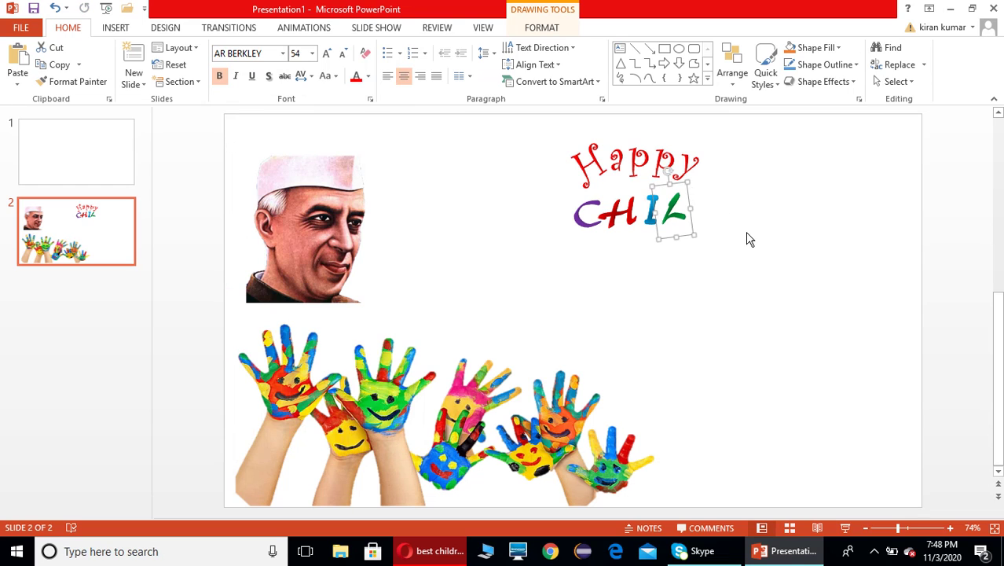
pyautogui.click(749, 240)
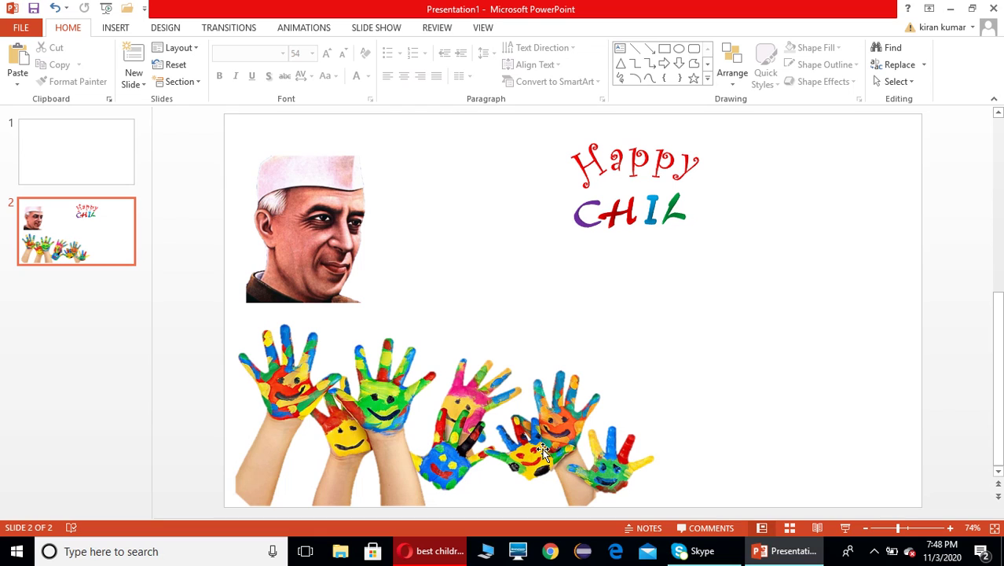
pyautogui.moveTo(542, 451)
pyautogui.mouseDown()
pyautogui.moveTo(580, 425)
pyautogui.moveTo(590, 435)
pyautogui.mouseUp()
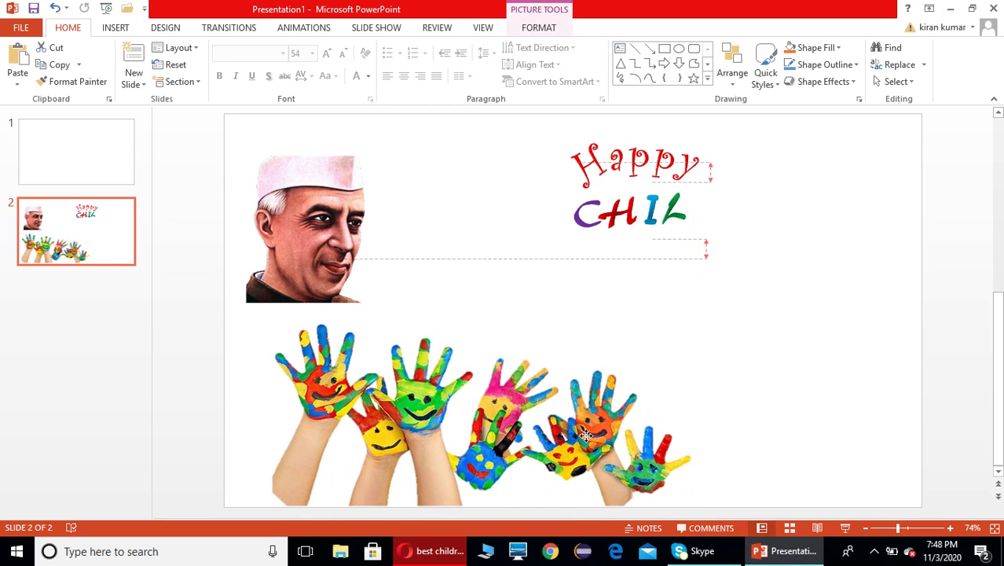
pyautogui.click(767, 357)
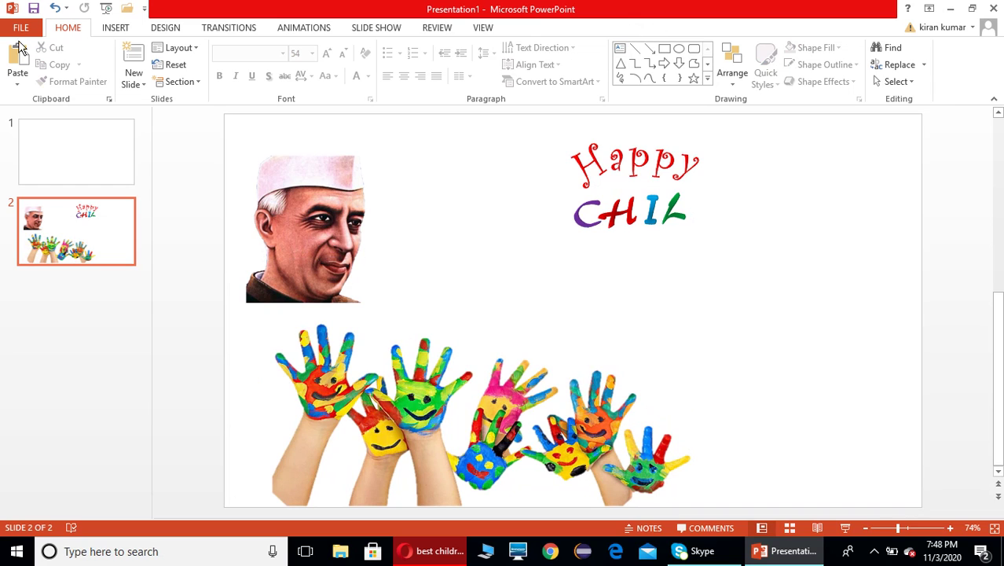
pyautogui.click(130, 31)
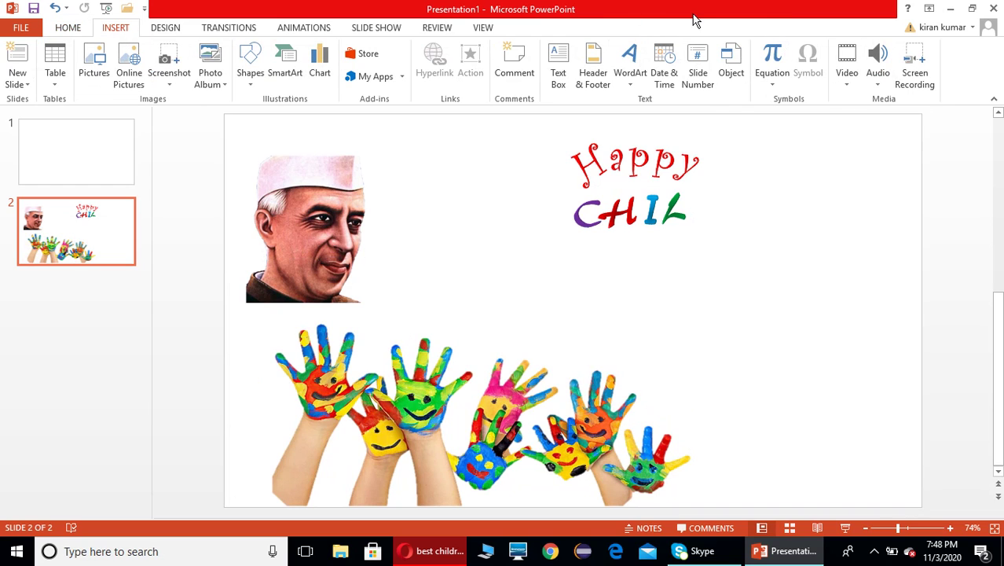
# - Insert a WordArt 'D' near CHIL and fill it yellow
pyautogui.click(630, 63)
pyautogui.click(797, 115)
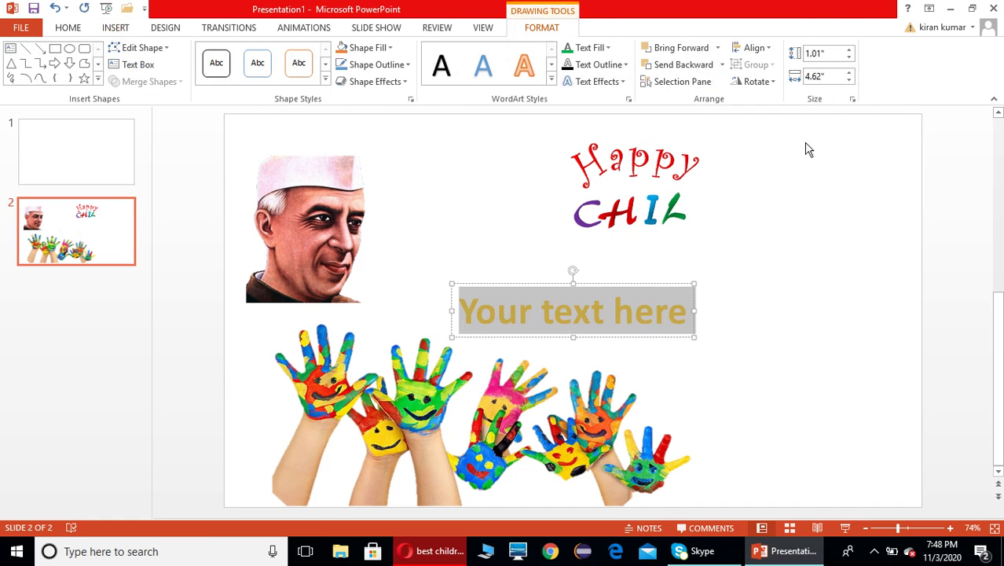
pyautogui.moveTo(657, 288); pyautogui.dragTo(866, 168)
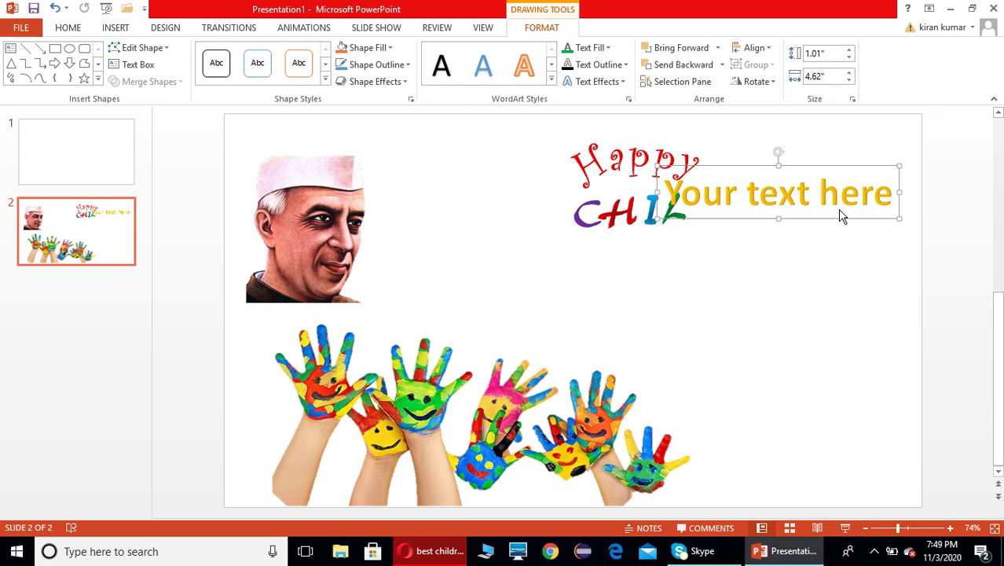
pyautogui.write('D')
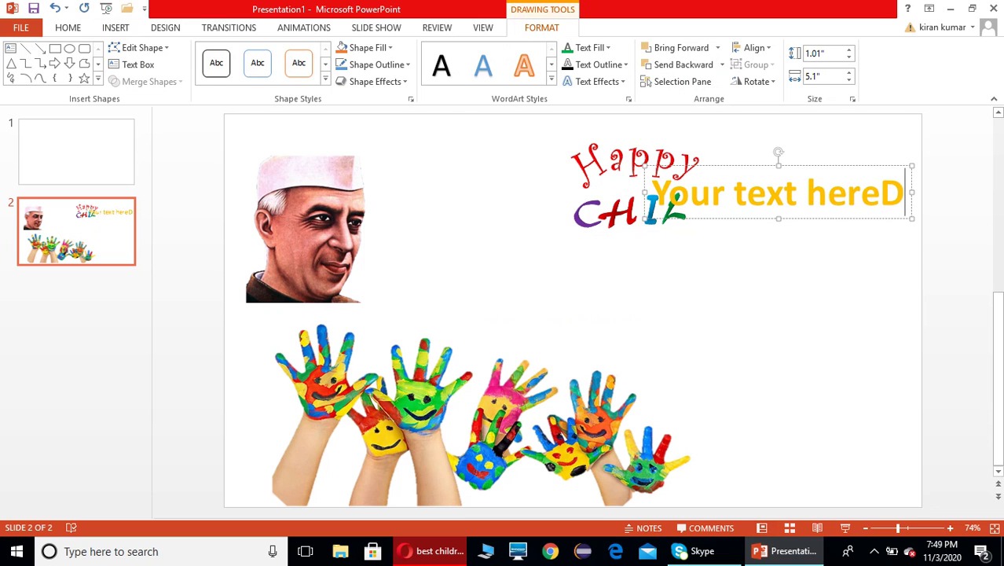
pyautogui.press('BackSpace')
pyautogui.press('BackSpace')
pyautogui.press('BackSpace')
pyautogui.press('BackSpace')
pyautogui.press('BackSpace')
pyautogui.press('BackSpace')
pyautogui.press('BackSpace')
pyautogui.press('BackSpace')
pyautogui.press('BackSpace')
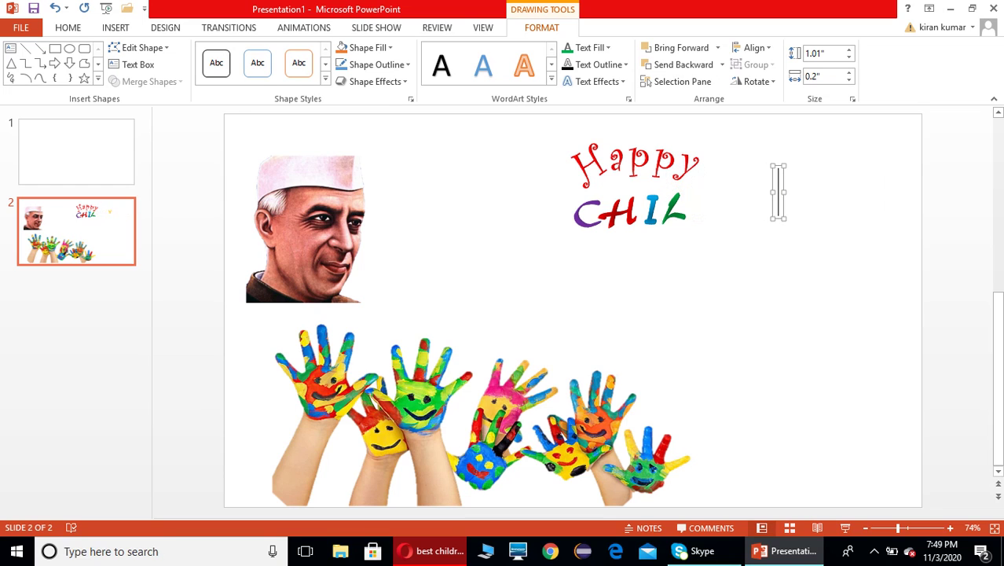
pyautogui.write('D')
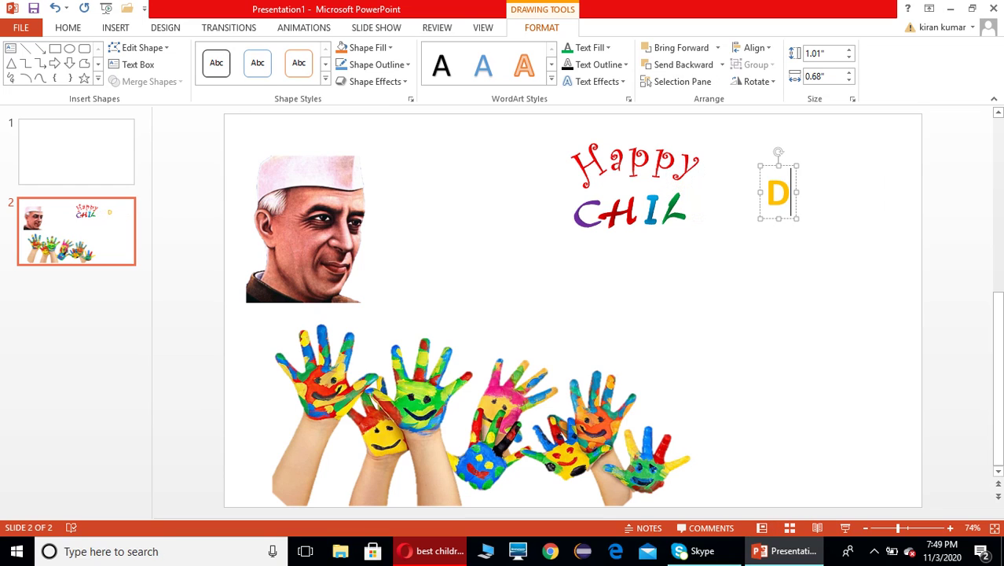
pyautogui.hotkey('ctrl', 'a')
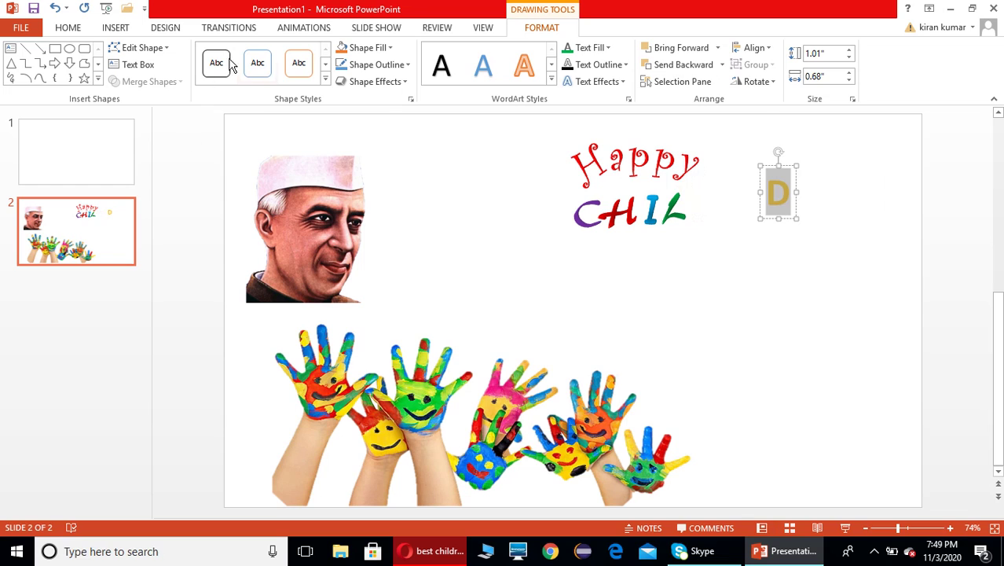
pyautogui.click(610, 47)
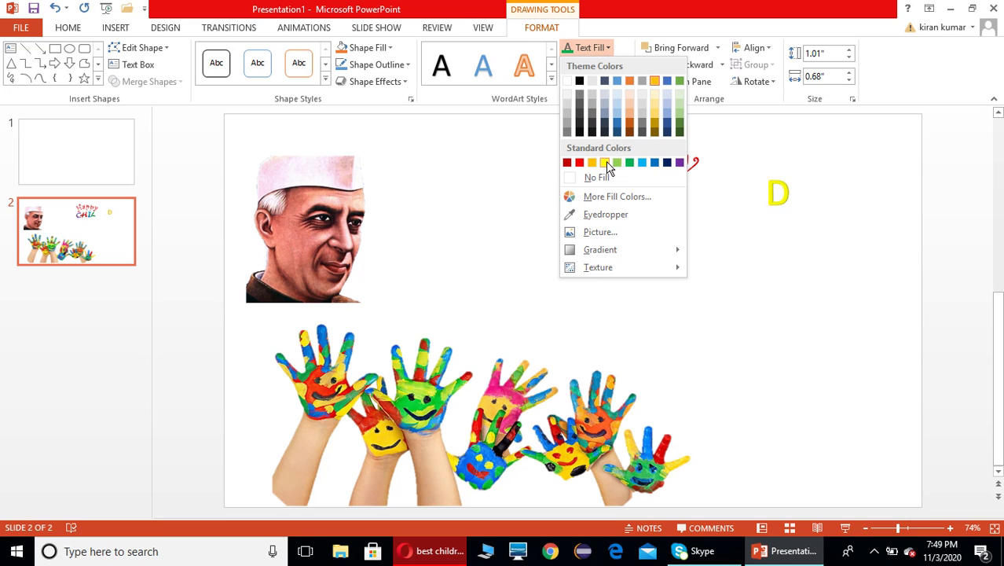
pyautogui.click(606, 162)
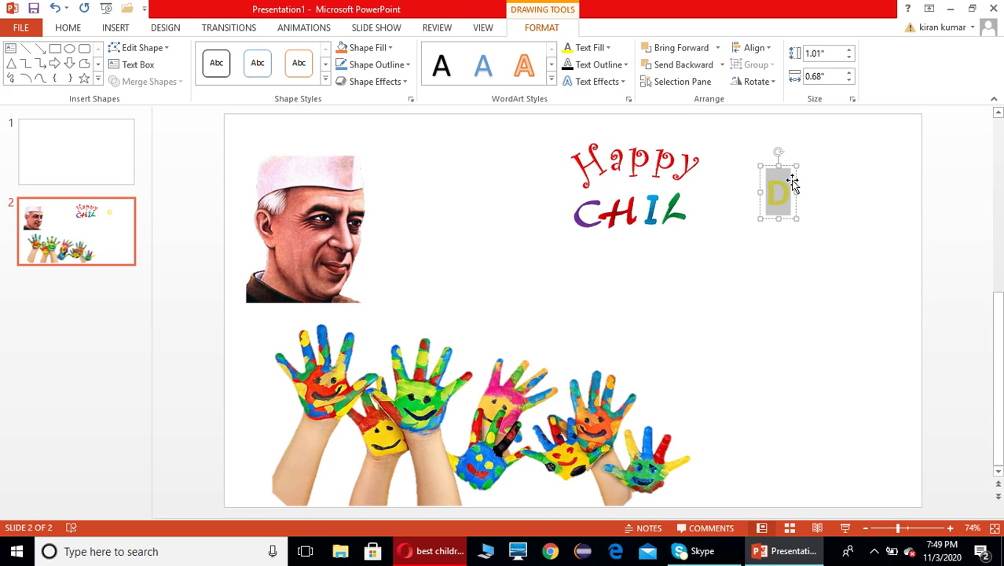
# - Place the D right after CHIL and set it to the AR BERKLEY font
pyautogui.moveTo(792, 183)
pyautogui.mouseDown()
pyautogui.moveTo(714, 194)
pyautogui.moveTo(705, 164)
pyautogui.mouseUp()
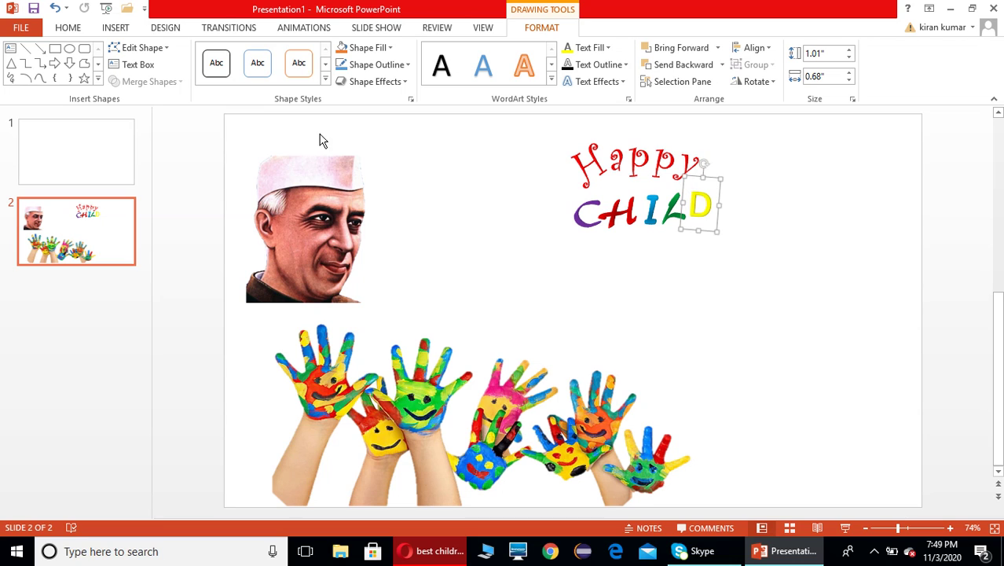
pyautogui.click(76, 29)
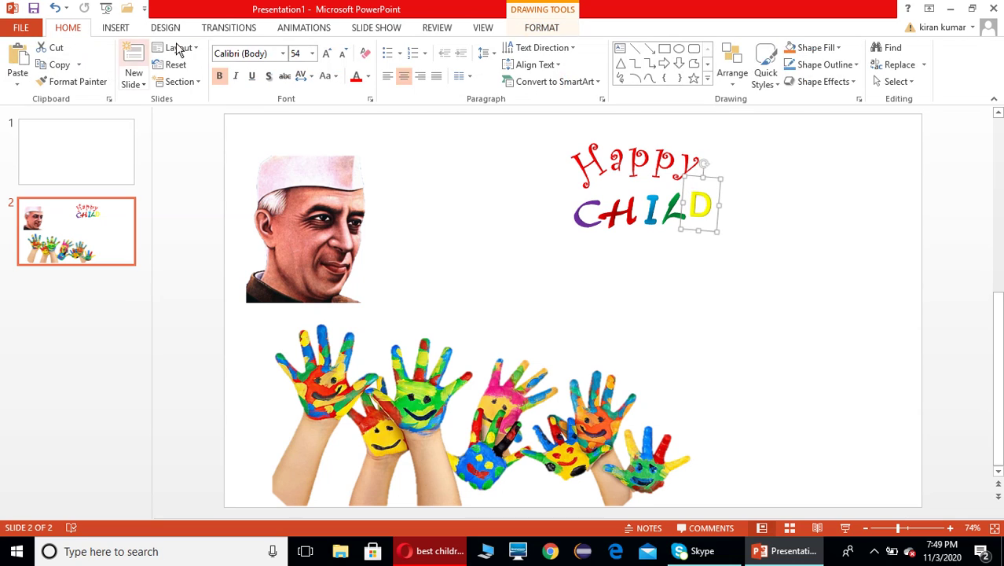
pyautogui.click(282, 54)
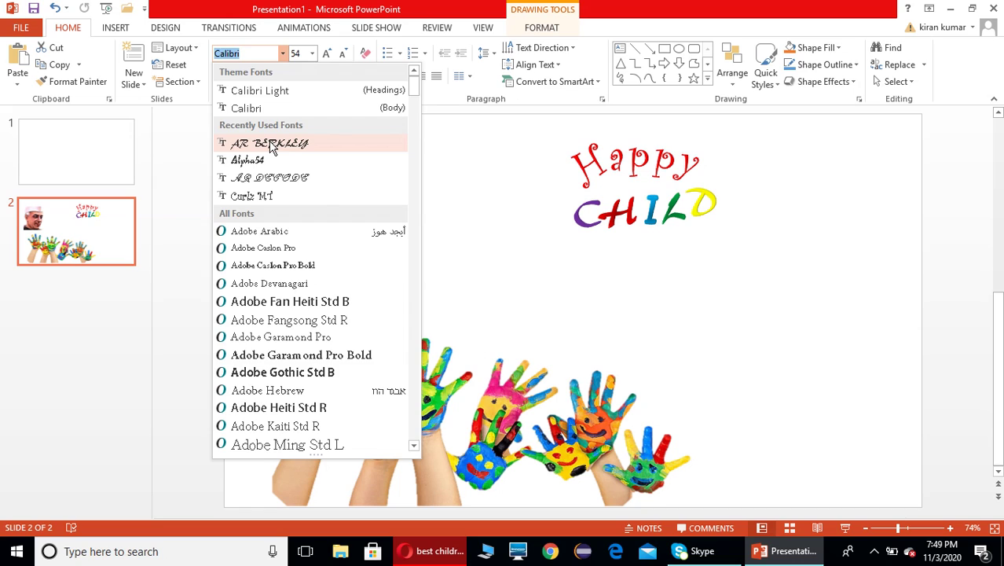
pyautogui.click(271, 147)
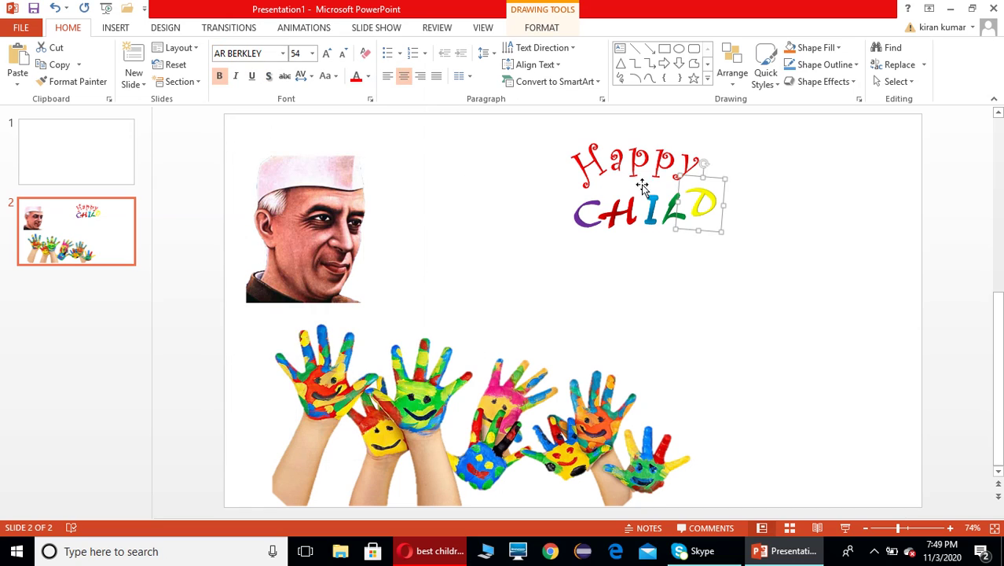
pyautogui.click(723, 189)
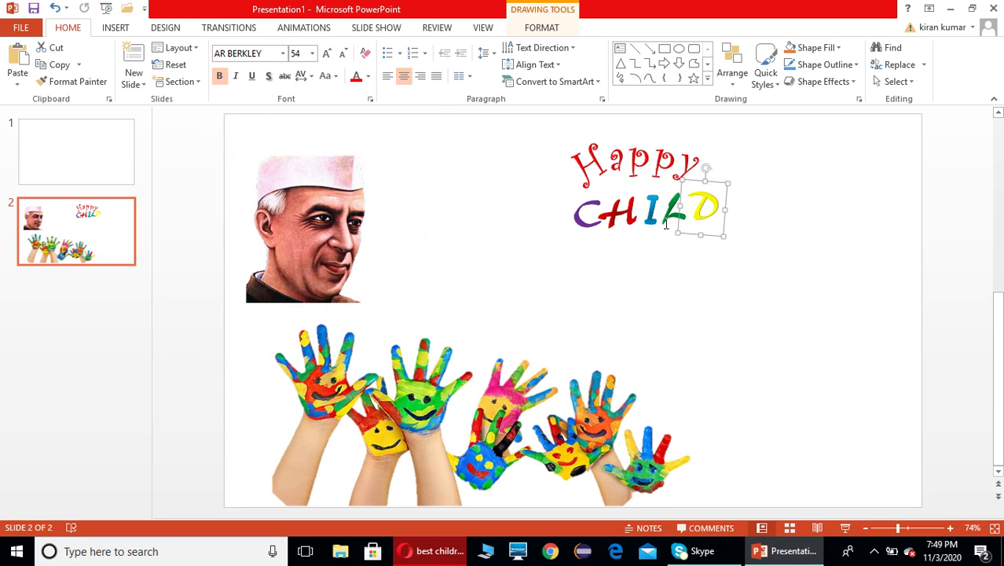
pyautogui.click(753, 224)
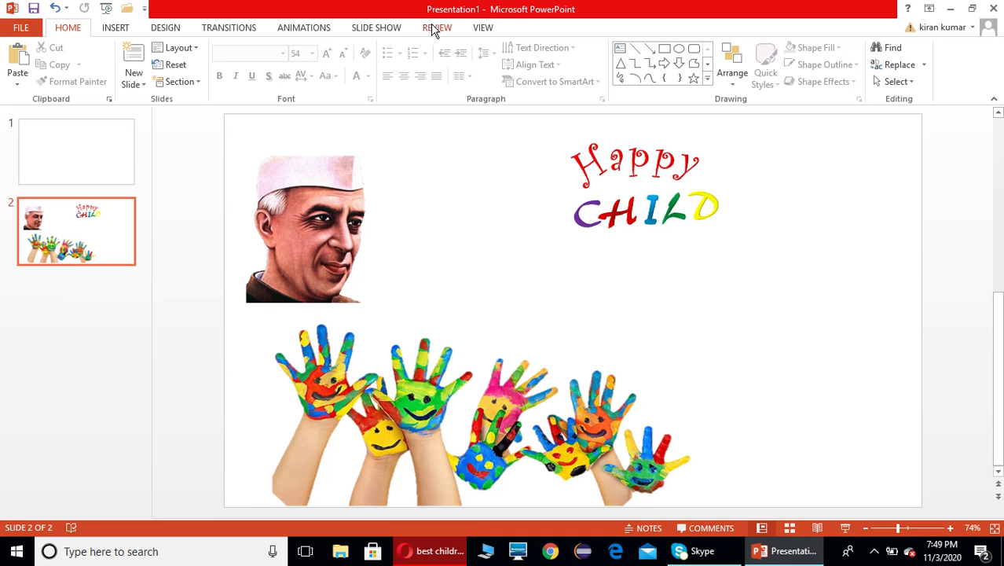
# - Insert a gold-style WordArt 'R' and place it just after CHILD
pyautogui.click(117, 29)
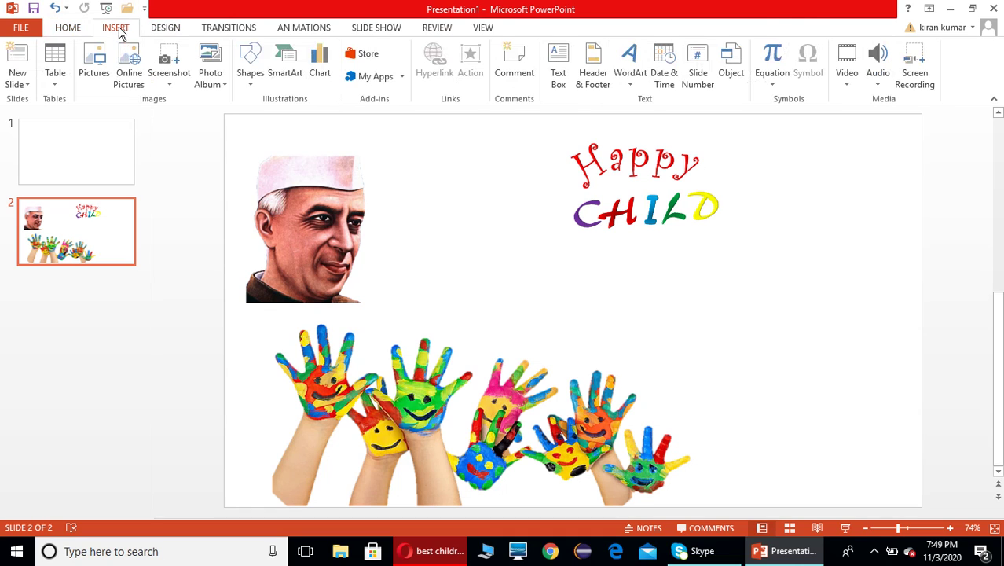
pyautogui.click(630, 72)
pyautogui.click(802, 116)
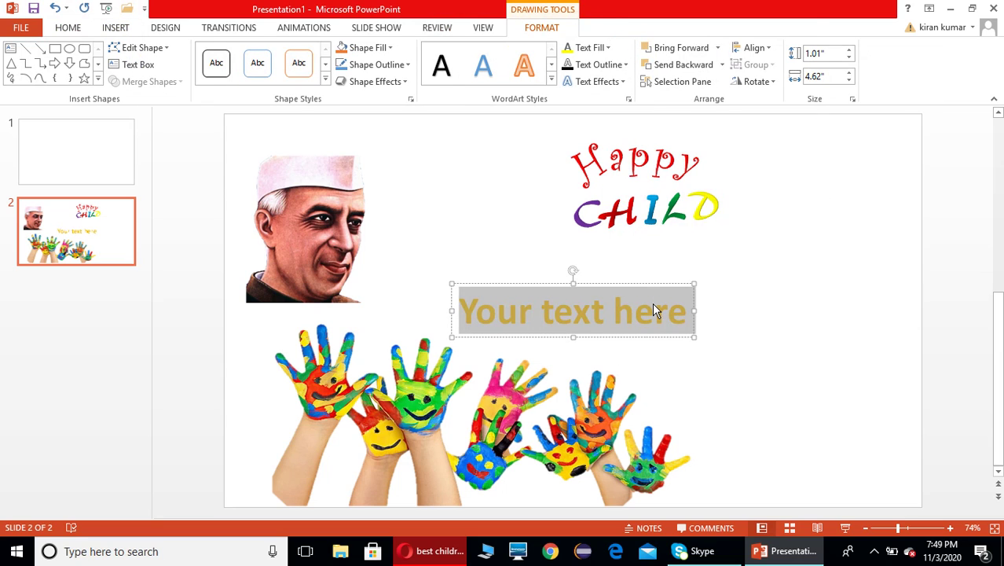
pyautogui.write('R')
pyautogui.hotkey('ctrl', 'a')
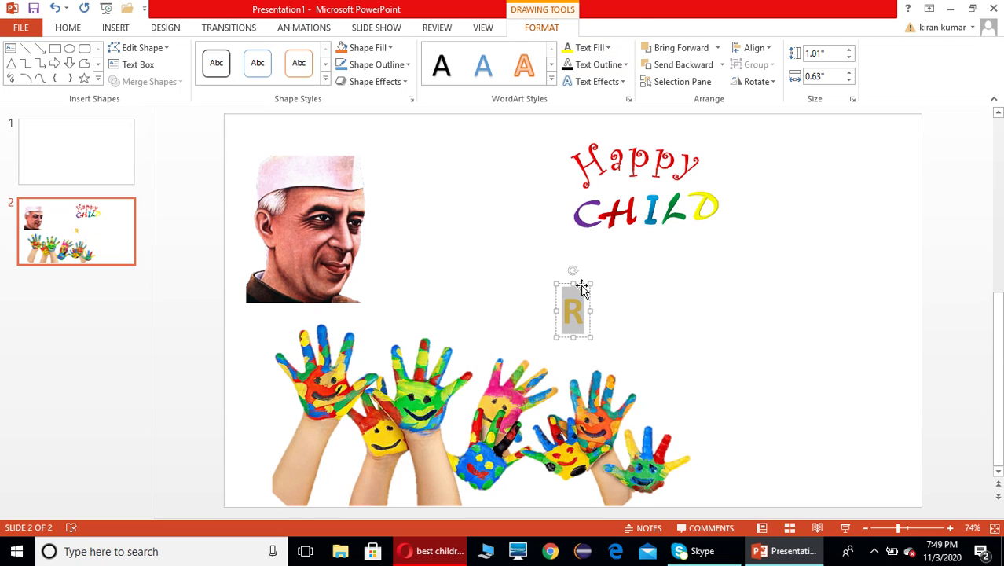
pyautogui.moveTo(581, 289); pyautogui.dragTo(746, 179)
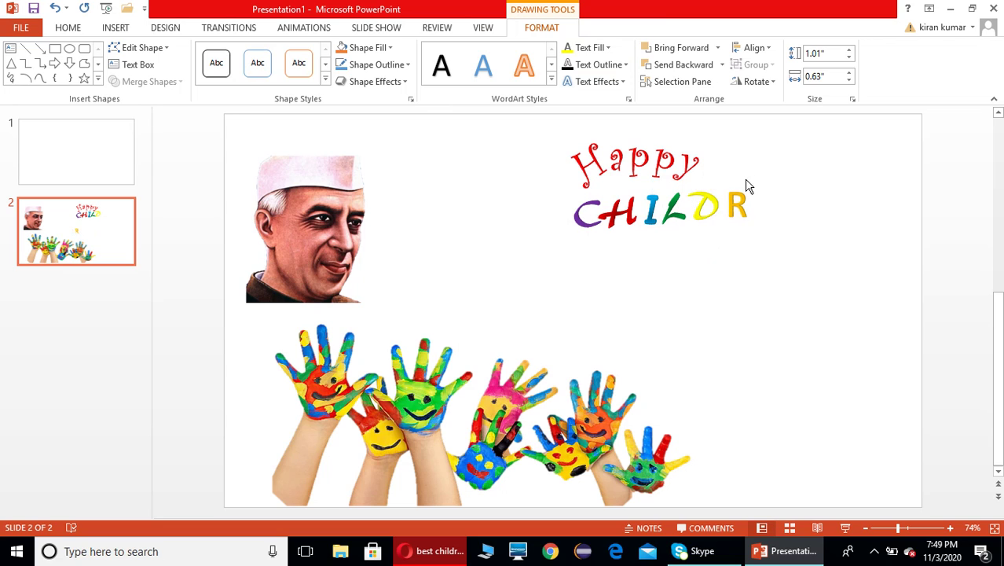
# - Fill the R dark orange-brown with a dark gradient
pyautogui.click(606, 48)
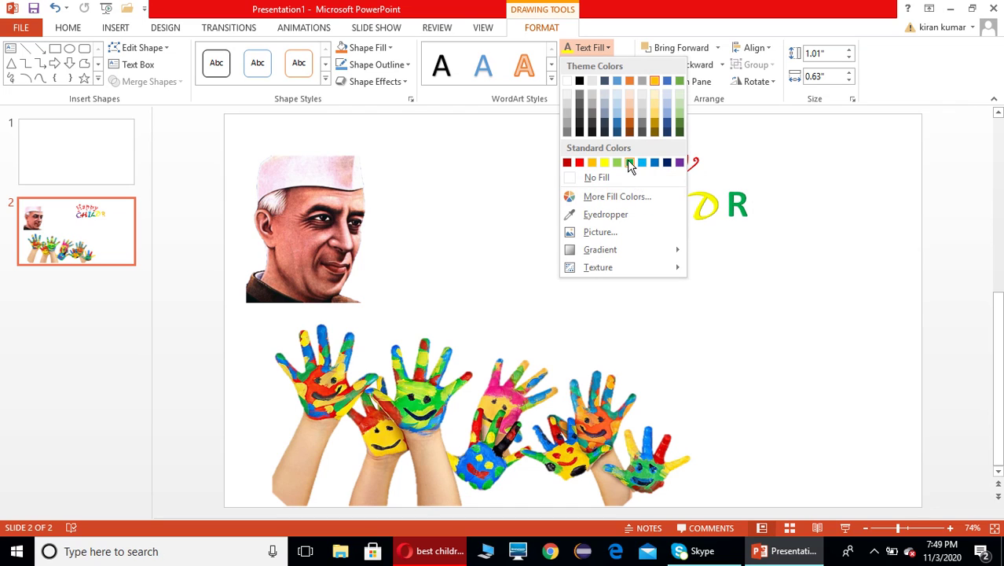
pyautogui.click(629, 132)
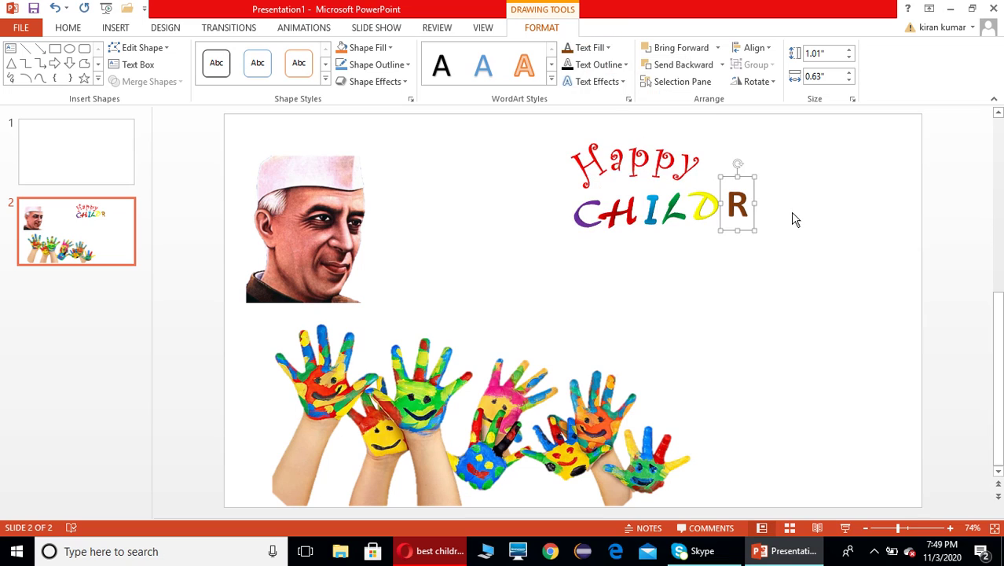
pyautogui.click(608, 49)
pyautogui.moveTo(650, 252)
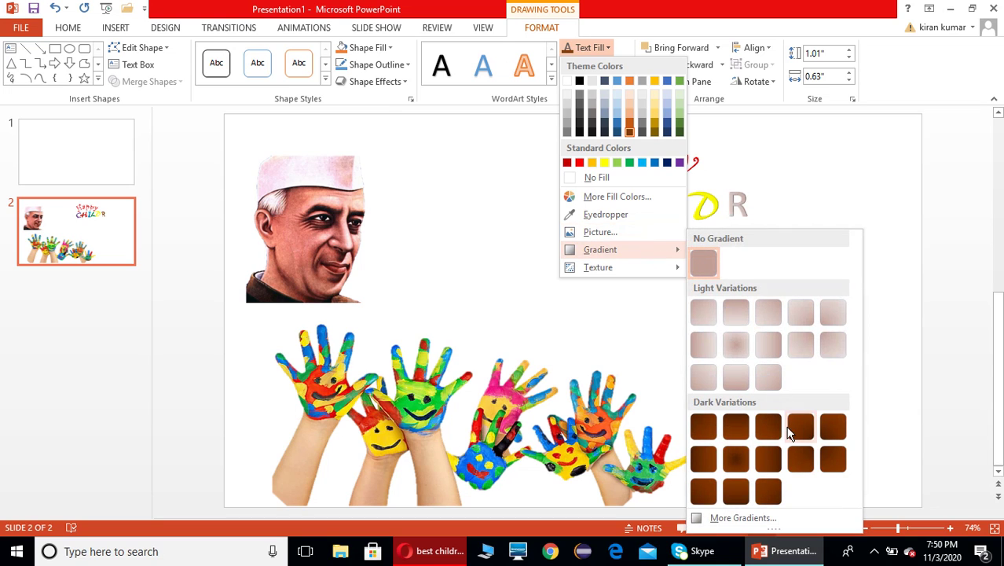
pyautogui.click(737, 432)
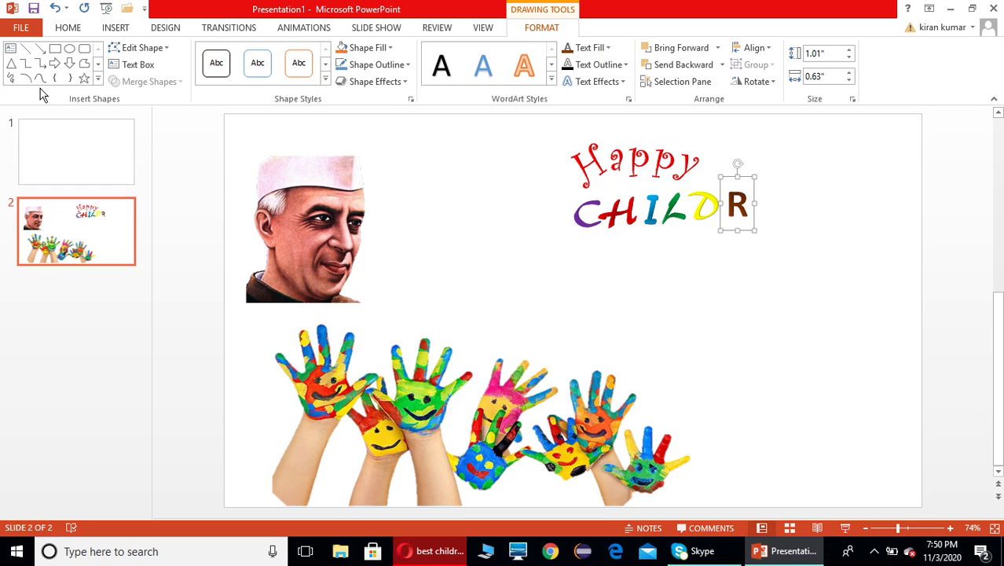
# - Set the R to AR BERKLEY, nudge it into line and tilt it slightly
pyautogui.click(67, 28)
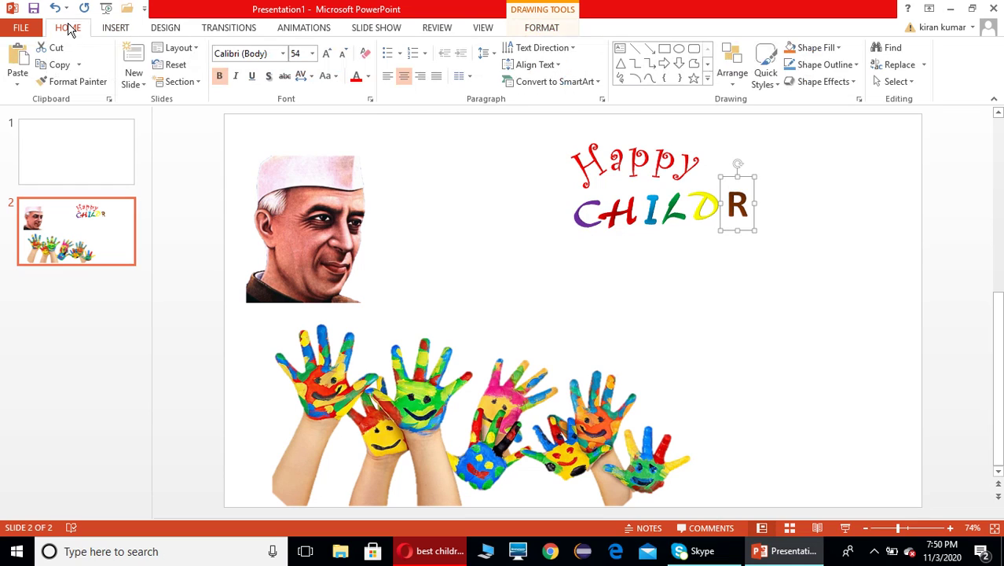
pyautogui.click(282, 53)
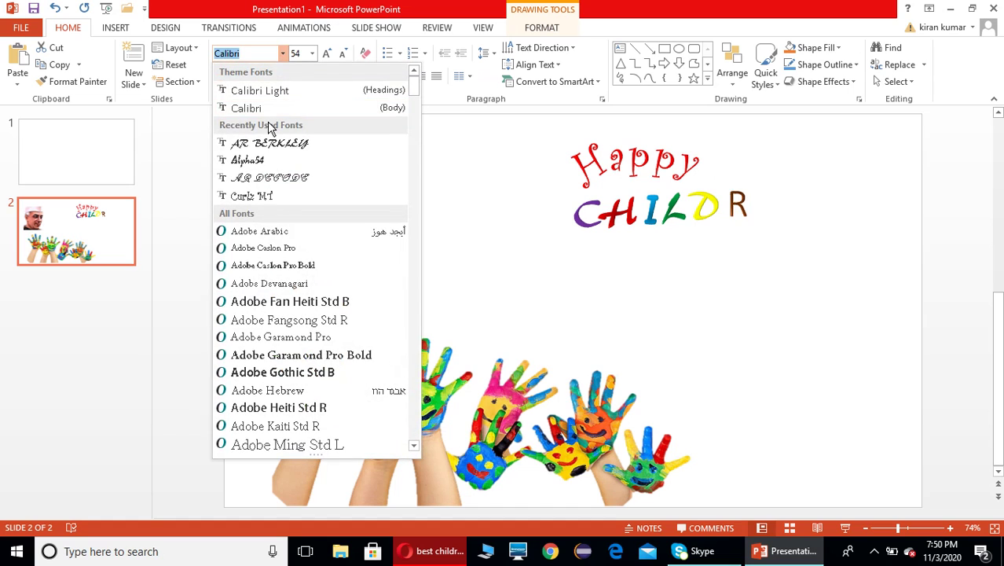
pyautogui.click(272, 143)
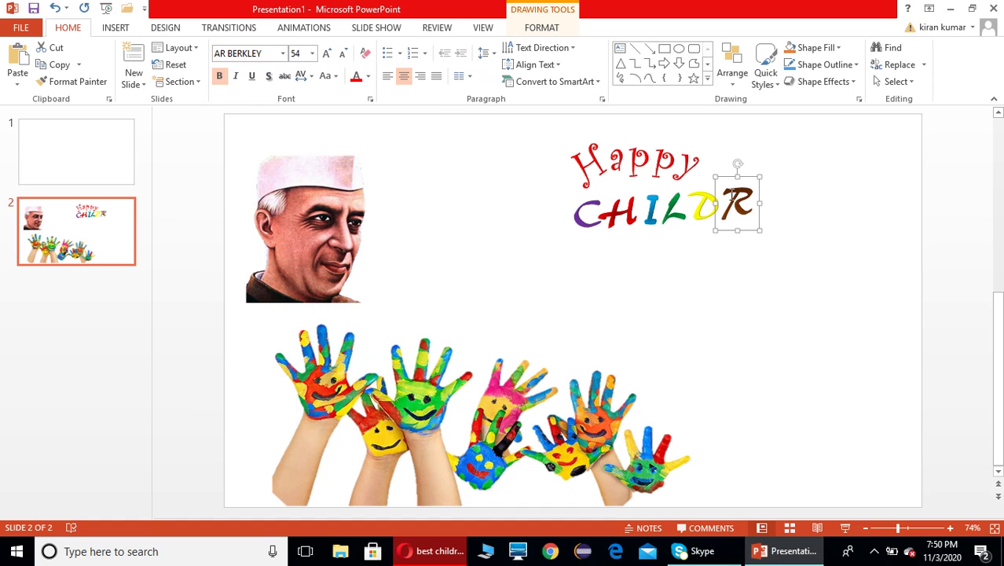
pyautogui.moveTo(757, 192); pyautogui.dragTo(756, 195)
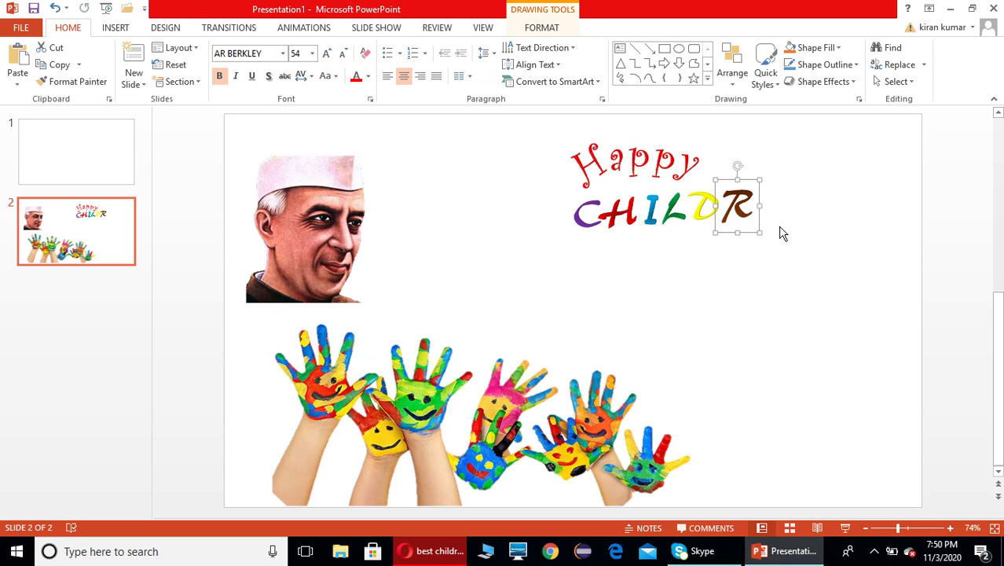
pyautogui.moveTo(740, 165); pyautogui.dragTo(743, 161)
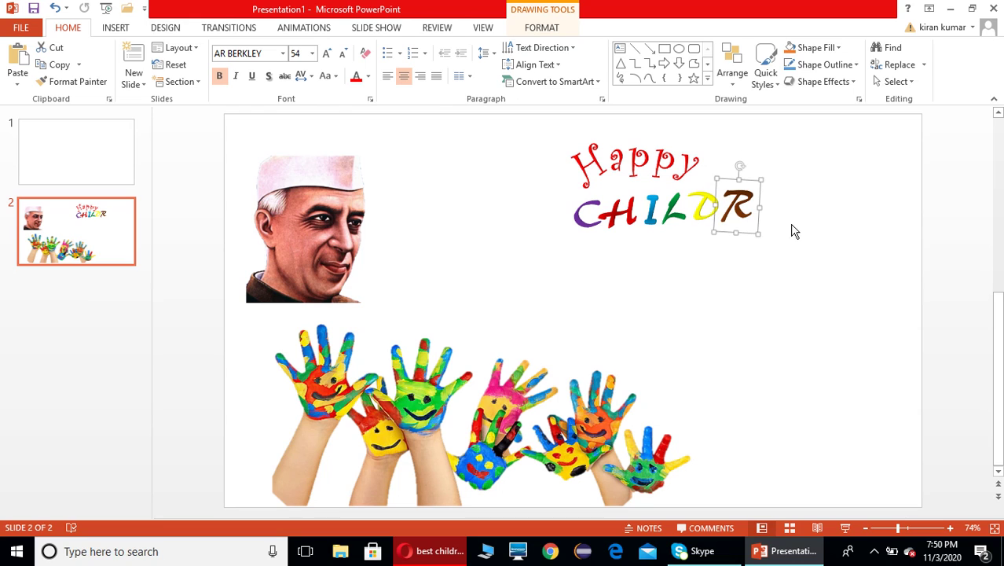
pyautogui.click(790, 227)
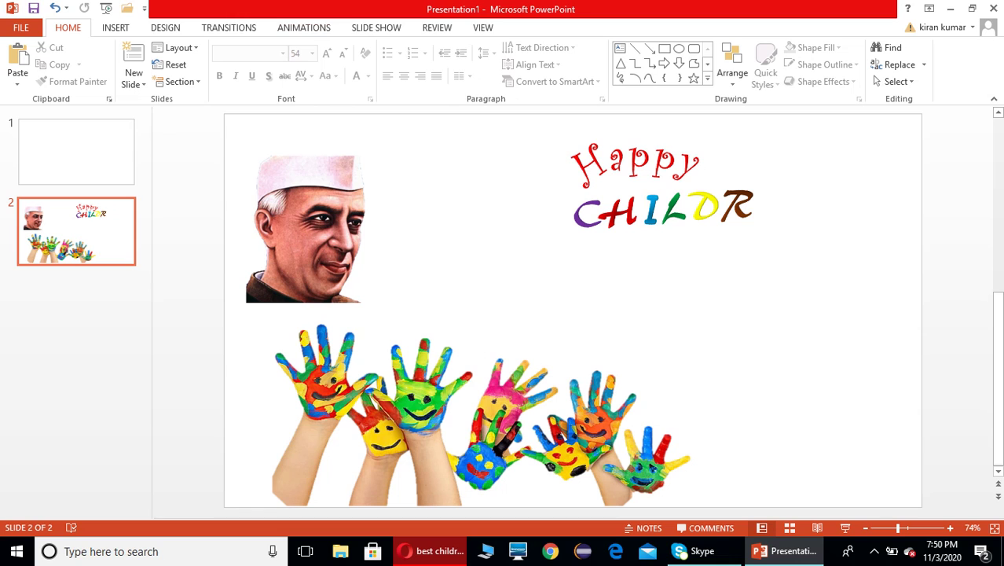
# - Insert a gold-style WordArt box beside CHILDR and replace its placeholder text with E
pyautogui.click(121, 30)
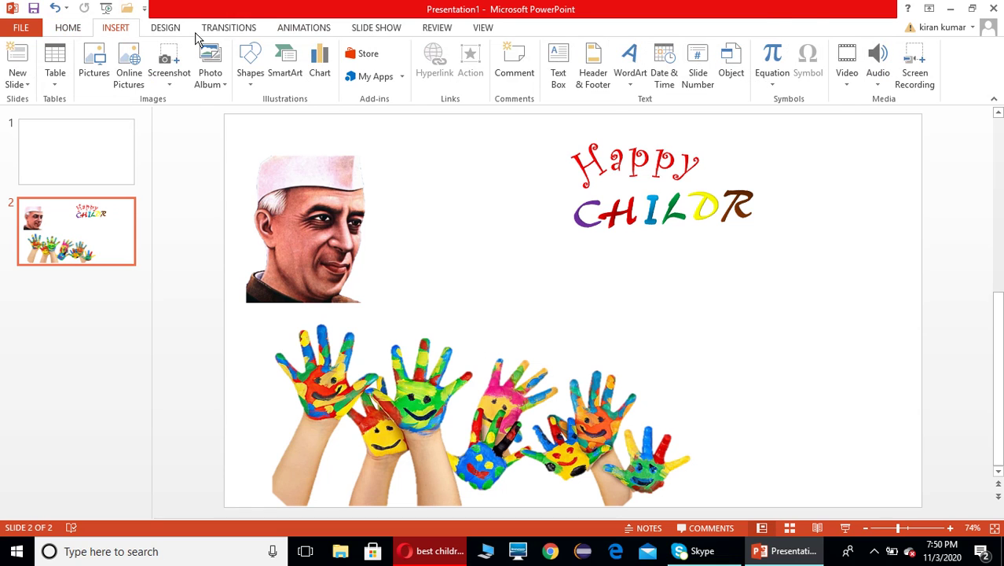
pyautogui.click(630, 67)
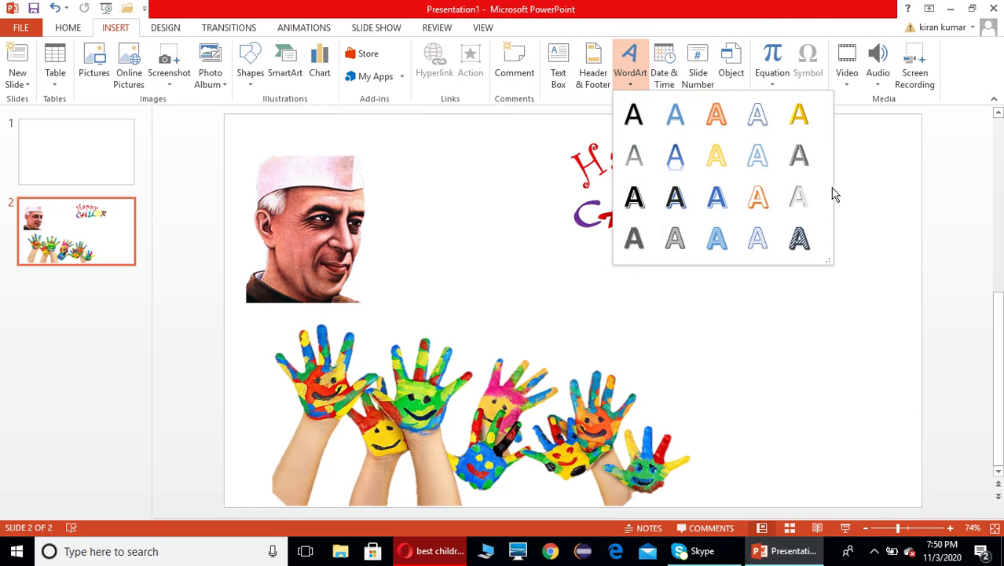
pyautogui.click(807, 124)
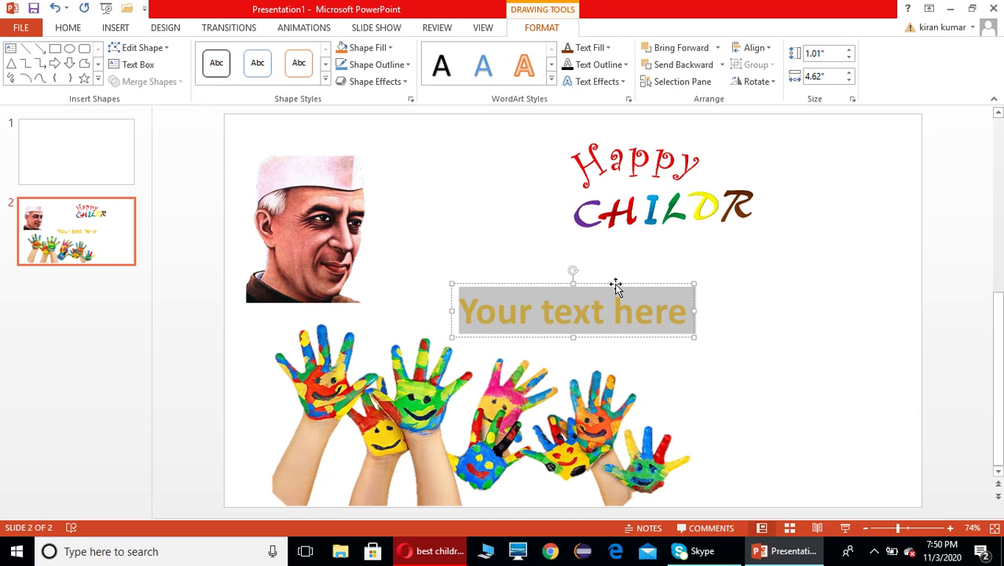
pyautogui.moveTo(615, 283); pyautogui.dragTo(800, 225)
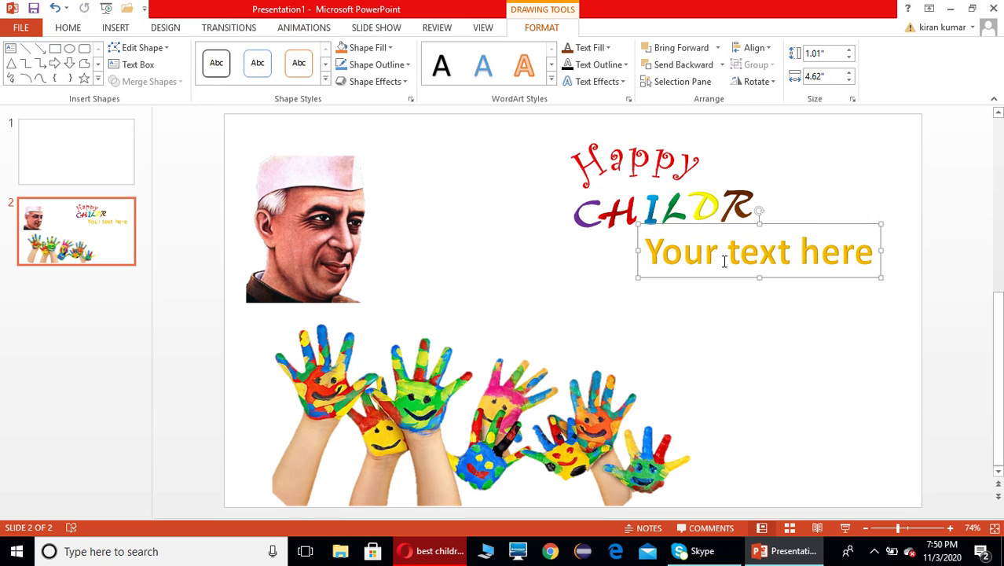
pyautogui.moveTo(648, 244); pyautogui.dragTo(870, 306)
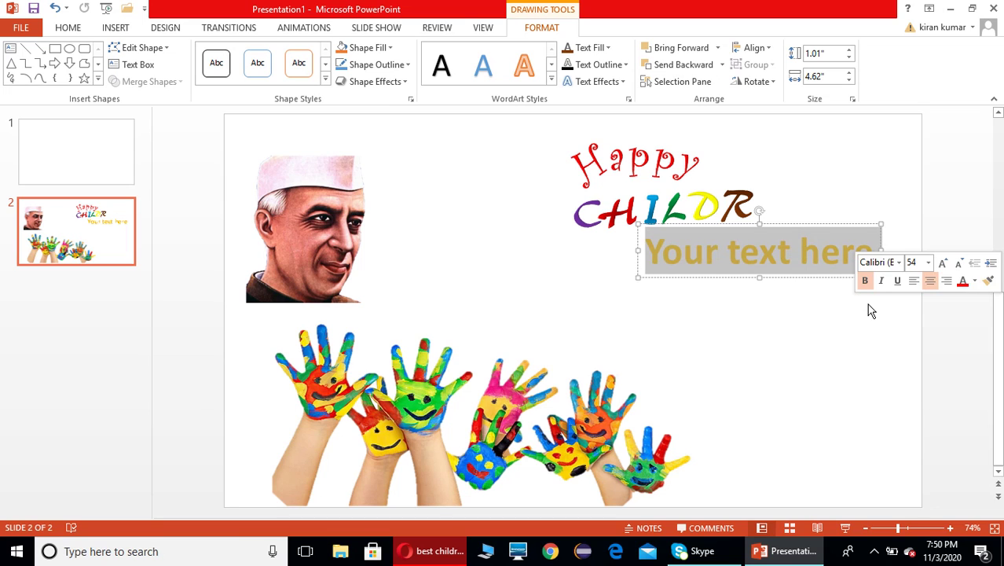
pyautogui.write('E')
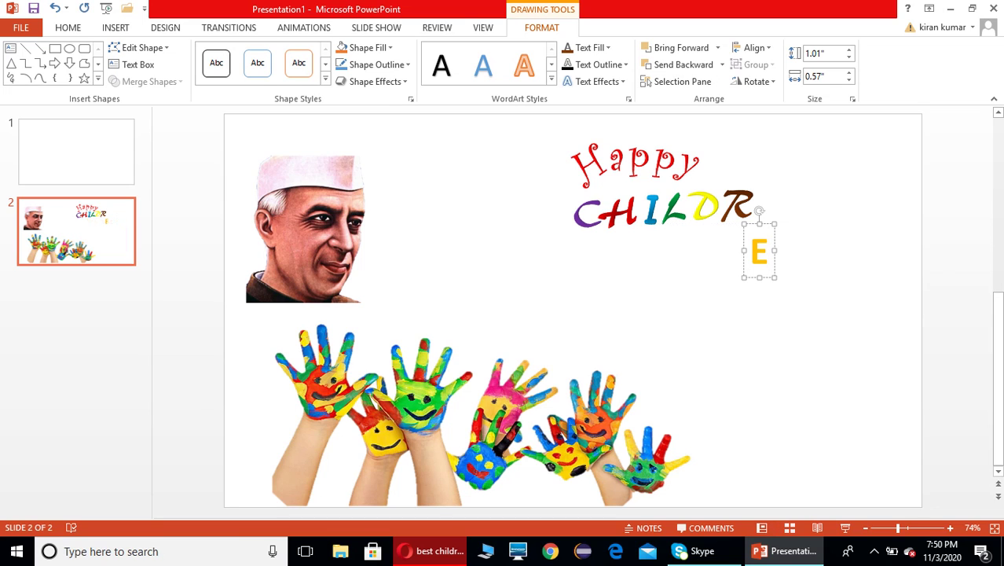
# - Colour the E light orange and move it up beside CHILDR
pyautogui.hotkey('shift', 'Left')
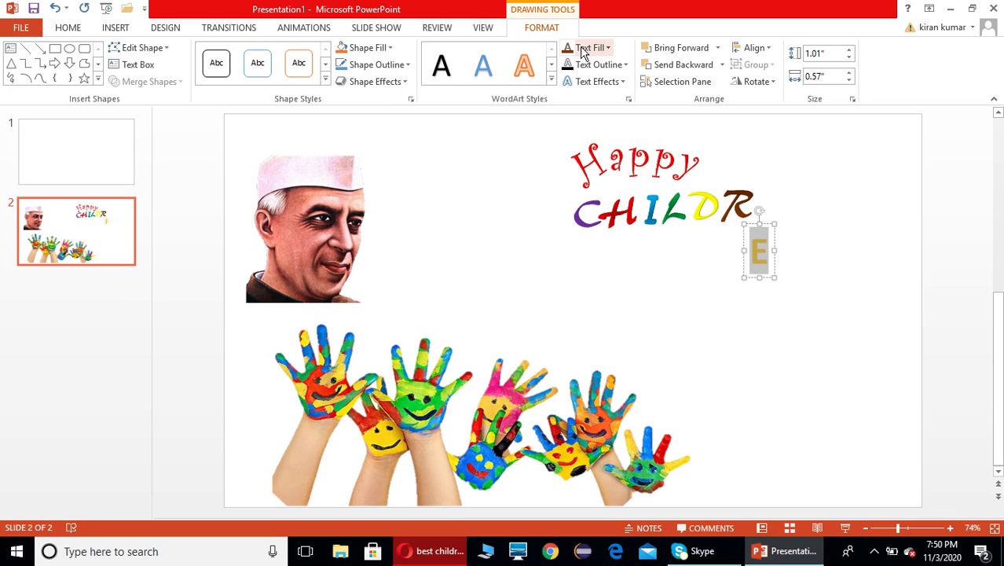
pyautogui.click(611, 49)
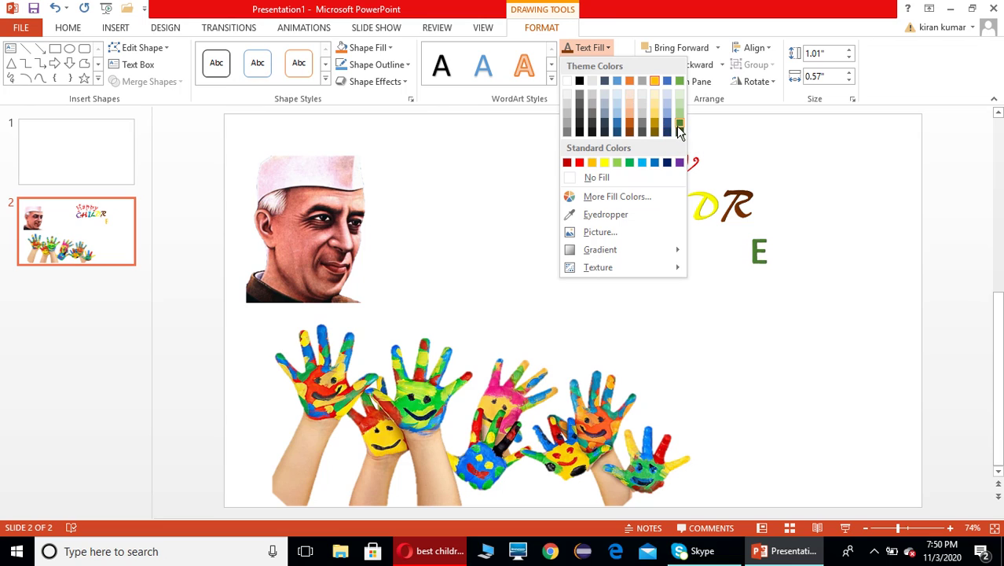
pyautogui.click(628, 115)
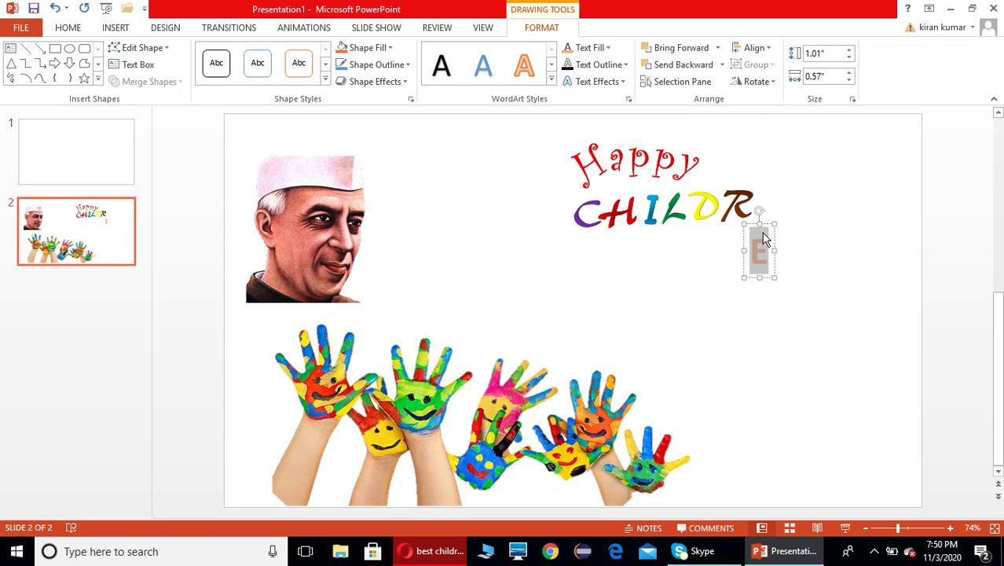
pyautogui.moveTo(770, 246); pyautogui.dragTo(779, 199)
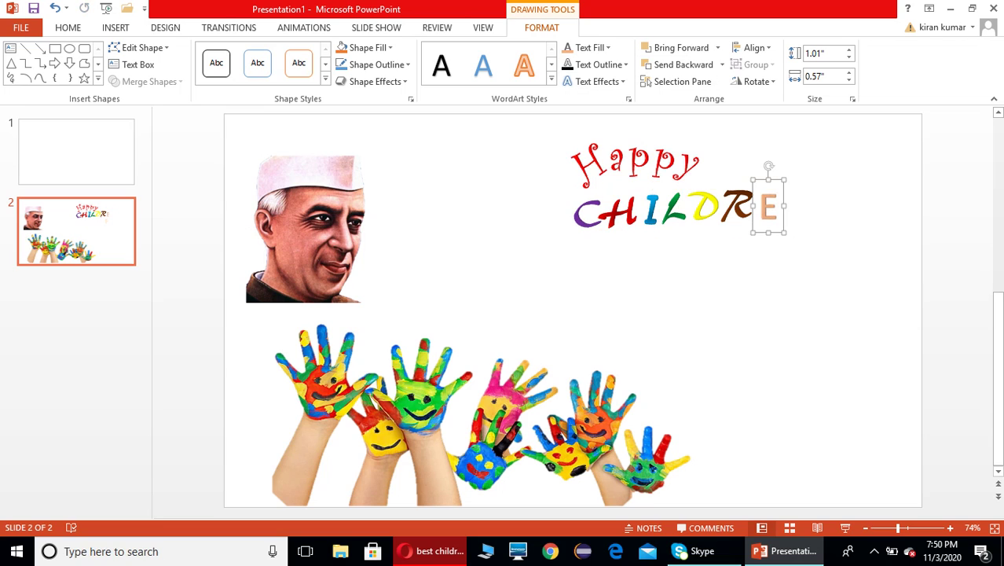
# - Set the E in the AR BERKLEY font
pyautogui.click(78, 30)
pyautogui.click(282, 55)
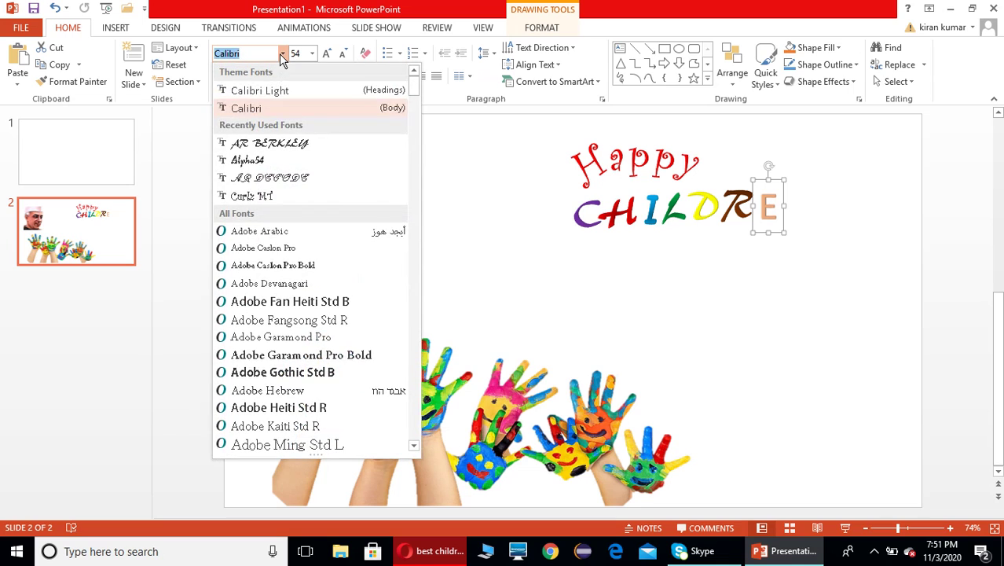
pyautogui.click(275, 143)
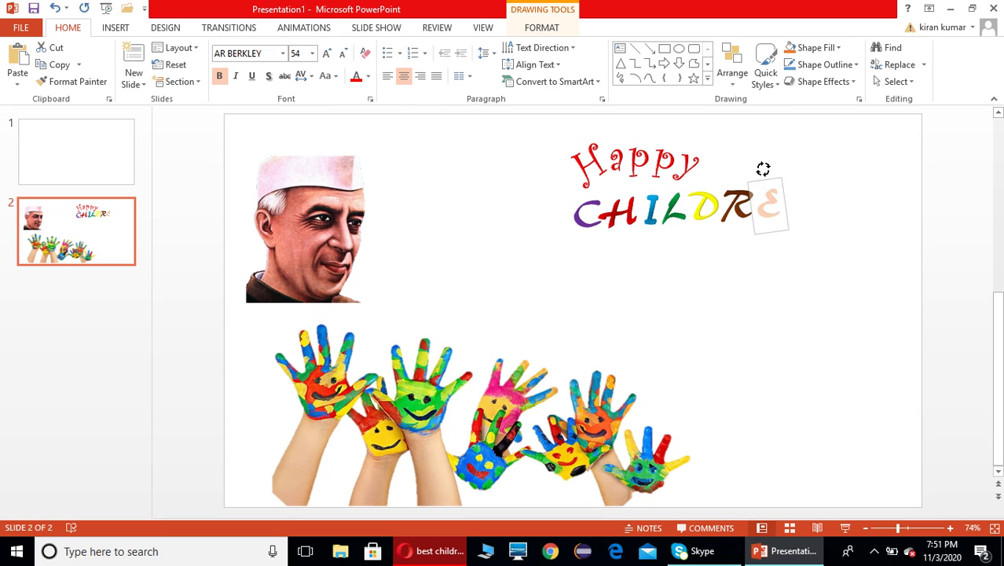
pyautogui.click(833, 245)
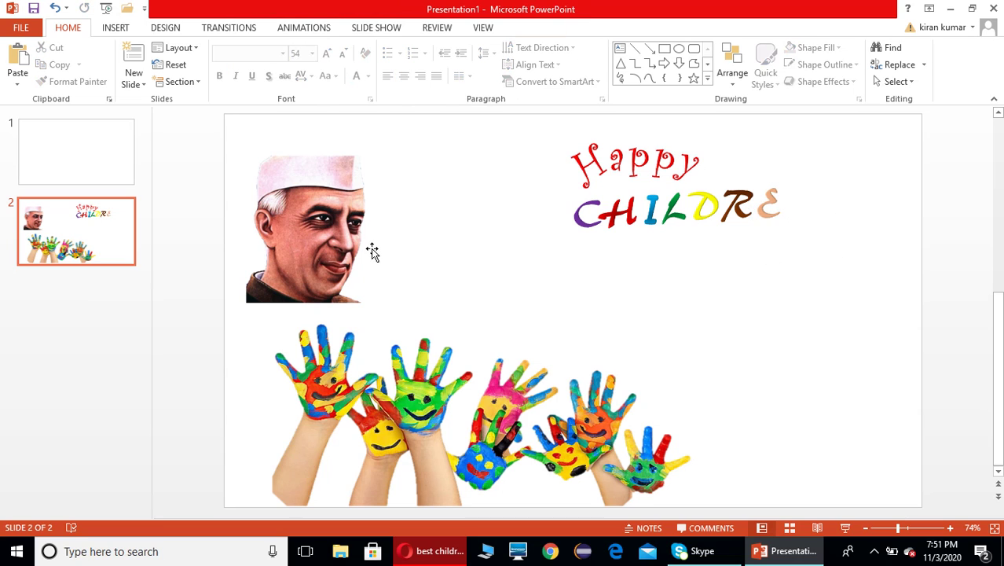
# - Nudge the L and D letters to even the spacing, and lower the R to line up
pyautogui.click(676, 206)
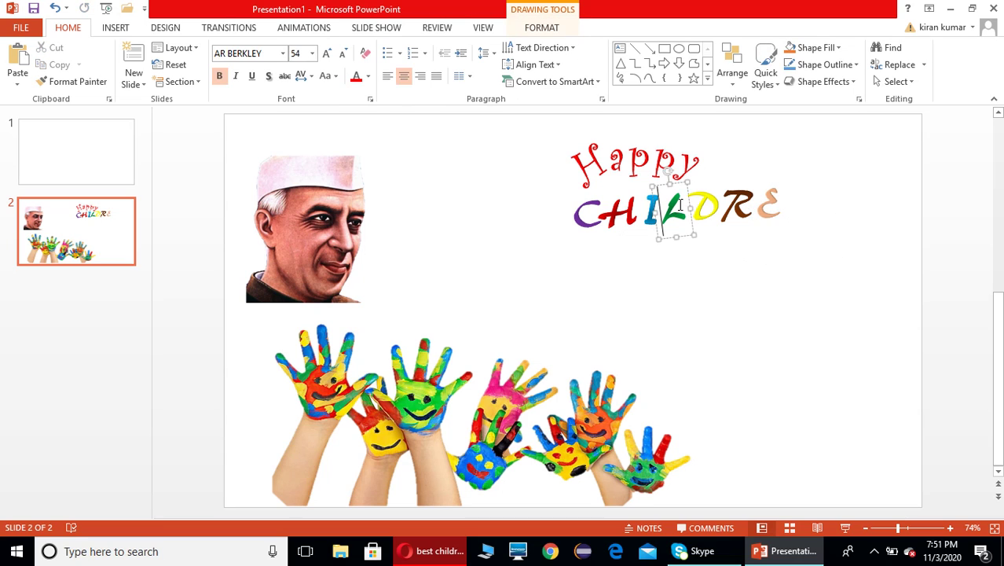
pyautogui.moveTo(684, 206); pyautogui.dragTo(681, 203)
pyautogui.click(713, 204)
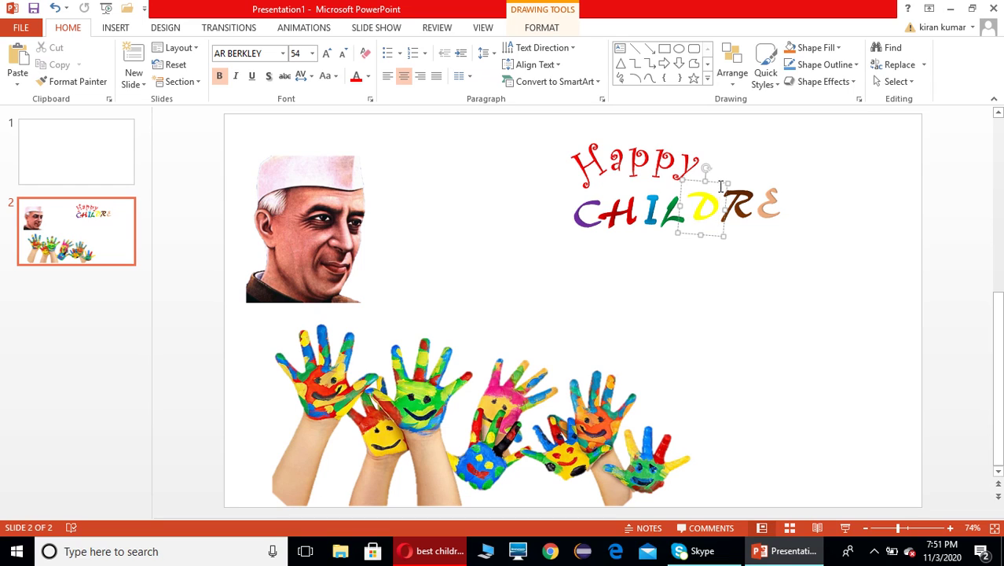
pyautogui.moveTo(720, 182); pyautogui.dragTo(717, 190)
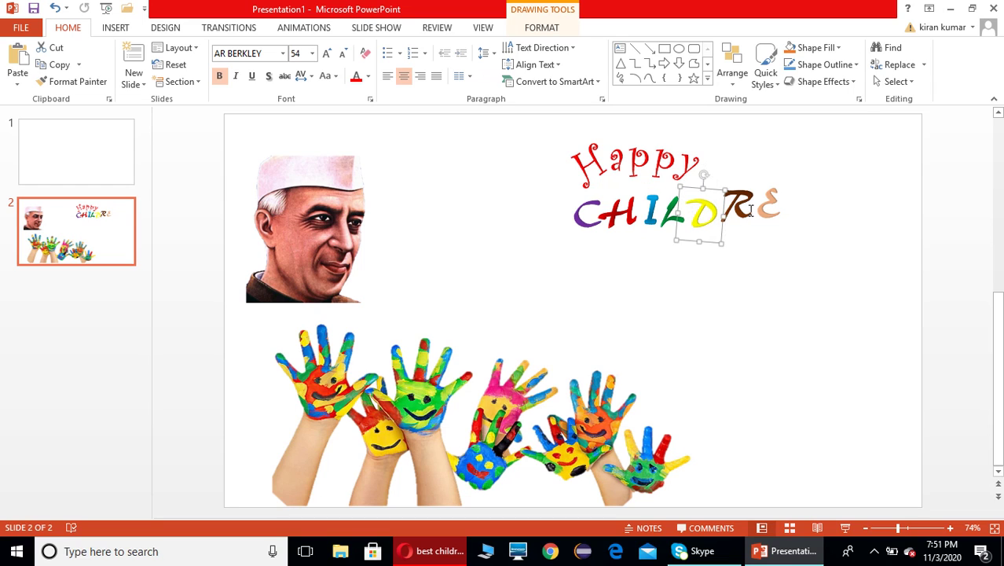
pyautogui.click(746, 210)
pyautogui.hotkey('shift', 'End')
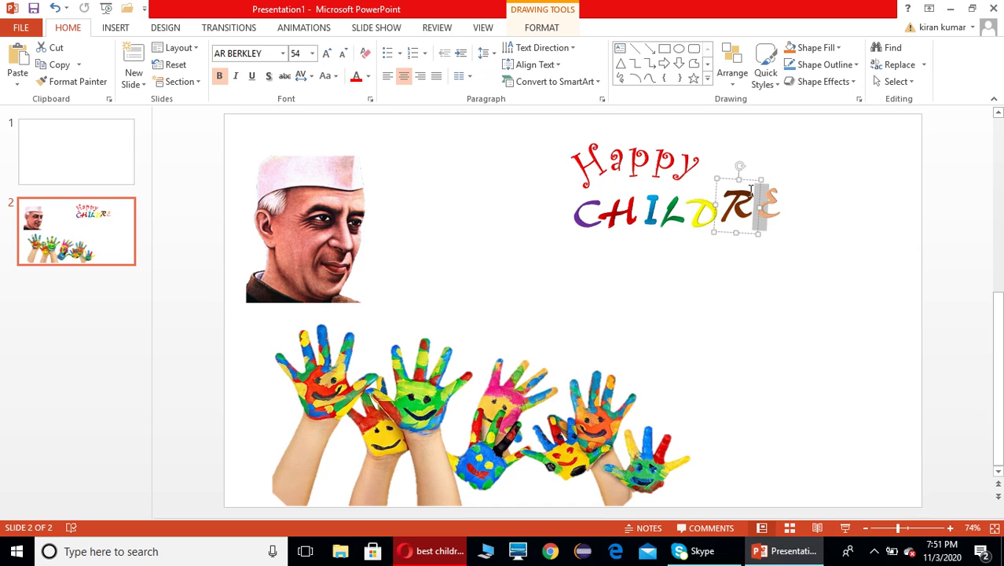
pyautogui.click(745, 182)
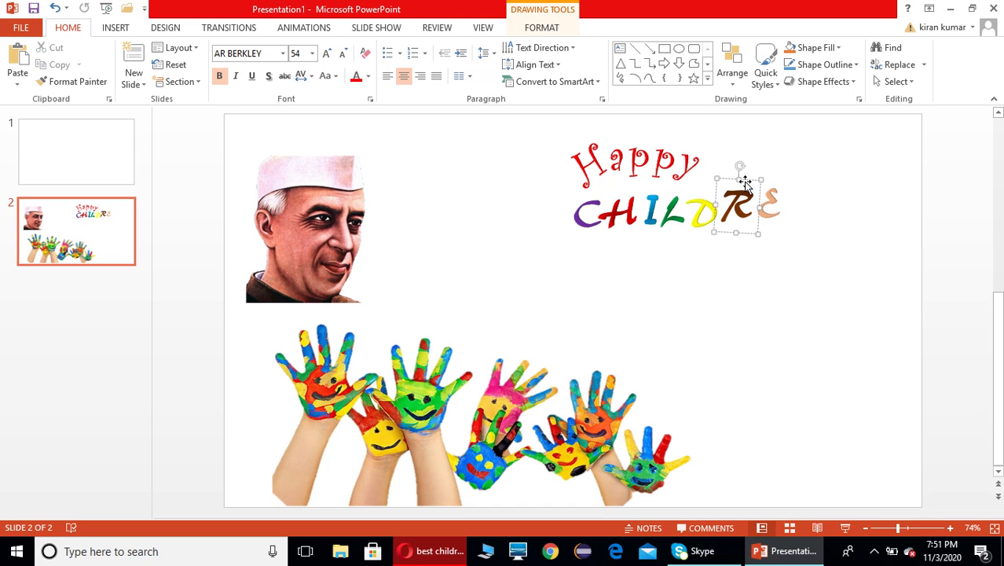
pyautogui.moveTo(745, 182)
pyautogui.mouseDown()
pyautogui.moveTo(746, 191)
pyautogui.moveTo(781, 195)
pyautogui.mouseUp()
# - Check the E, D, L and H letter boxes for alignment, then deselect
pyautogui.click(772, 203)
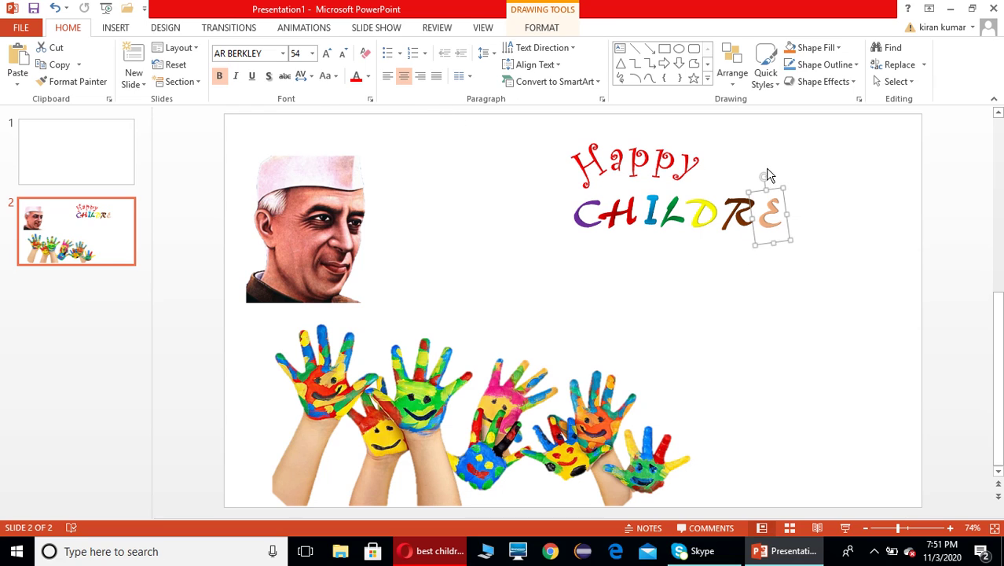
pyautogui.click(743, 200)
pyautogui.click(706, 215)
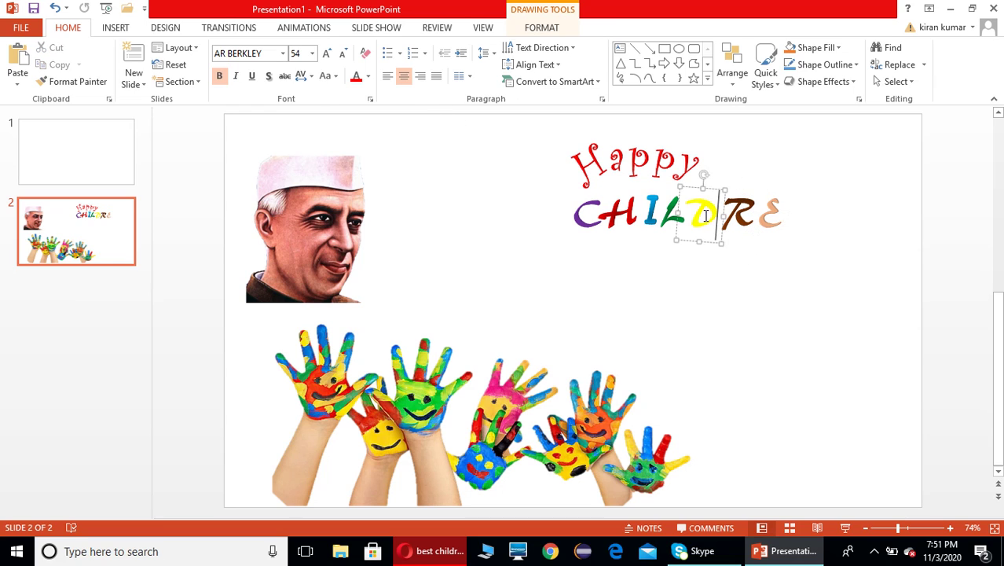
pyautogui.click(661, 205)
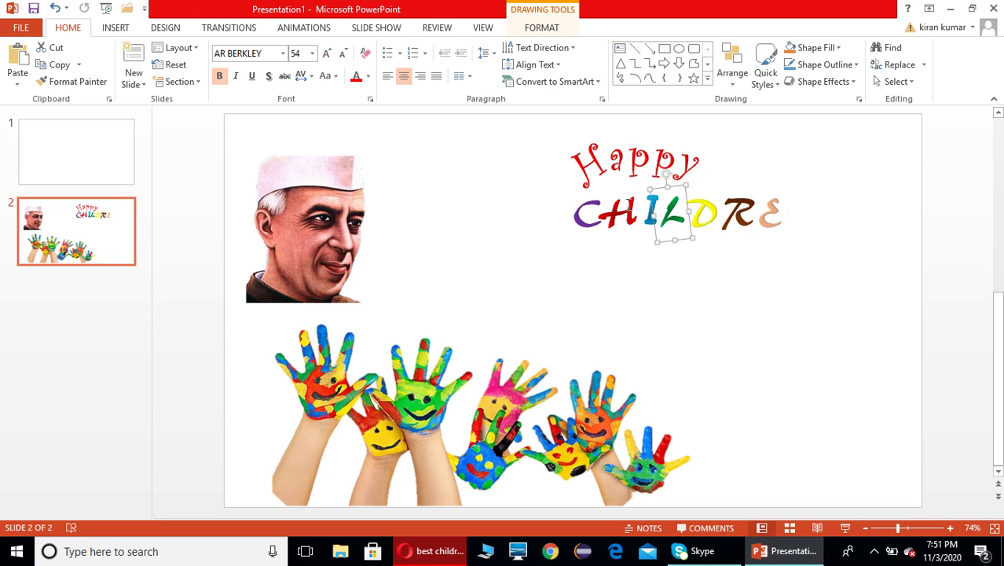
pyautogui.click(621, 208)
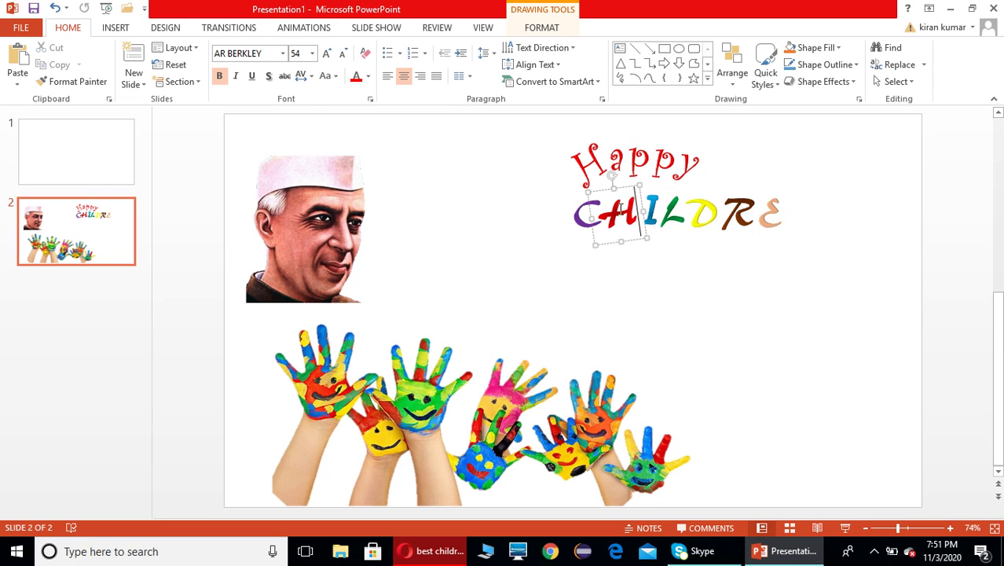
pyautogui.click(787, 215)
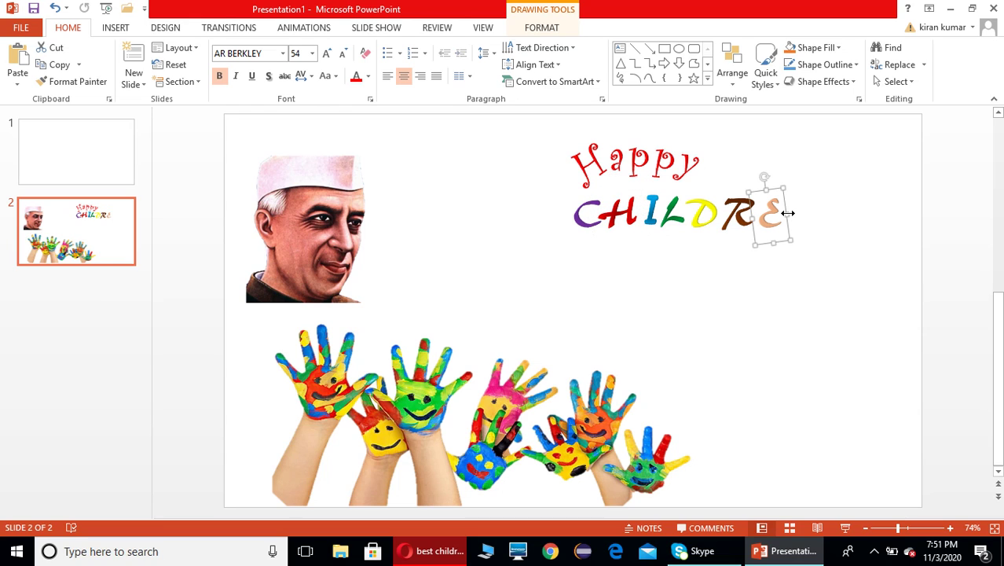
pyautogui.click(765, 258)
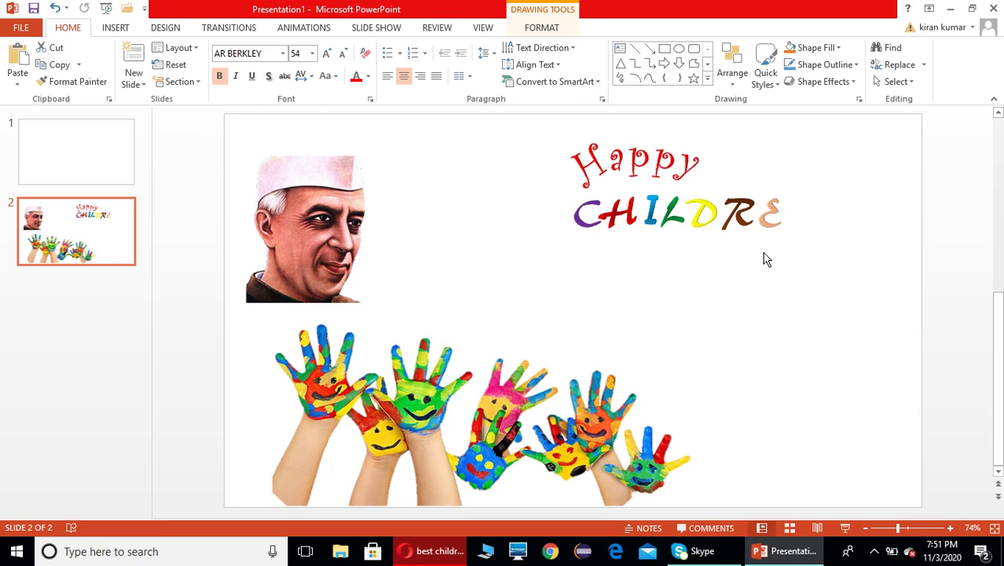
# - Insert a WordArt box above and right of CHILDRE and replace its text with N
pyautogui.click(106, 29)
pyautogui.click(630, 62)
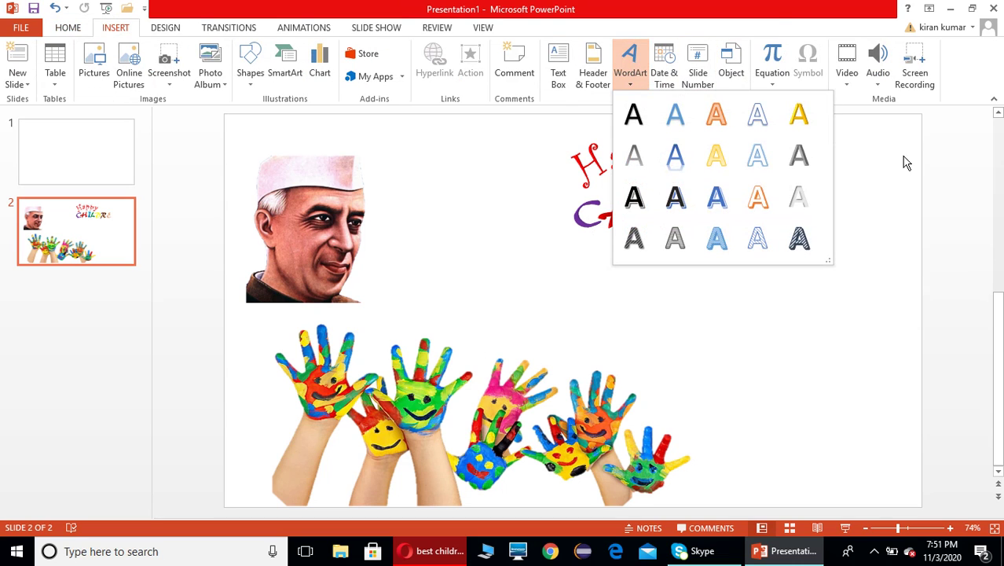
pyautogui.click(797, 114)
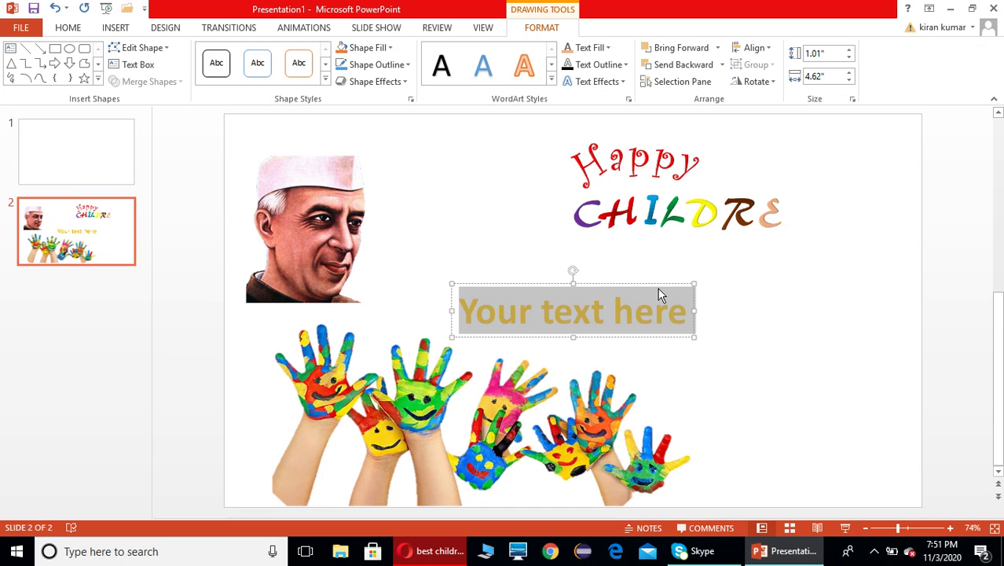
pyautogui.moveTo(663, 284)
pyautogui.mouseDown()
pyautogui.moveTo(875, 144)
pyautogui.moveTo(870, 138)
pyautogui.mouseUp()
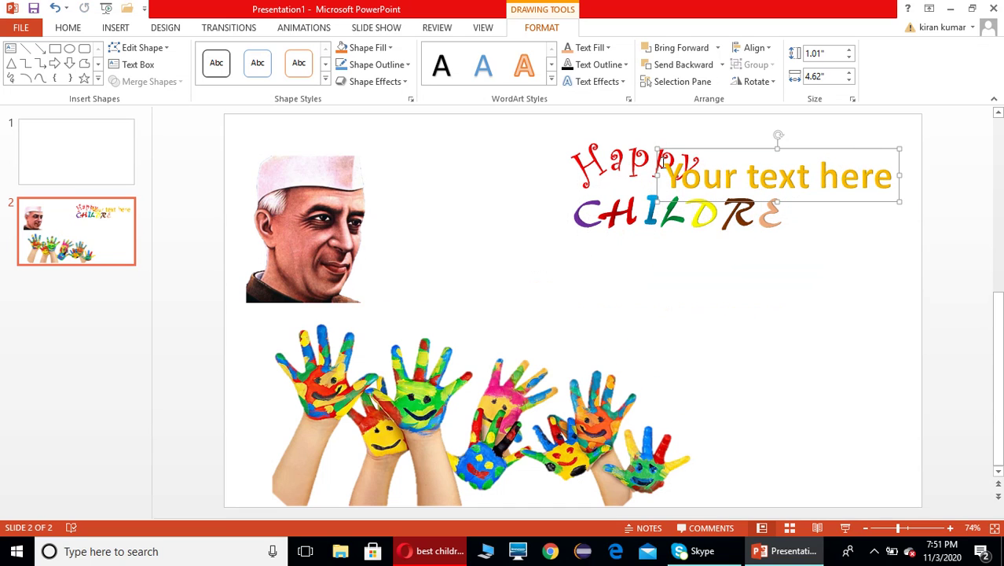
pyautogui.moveTo(673, 170); pyautogui.dragTo(918, 181)
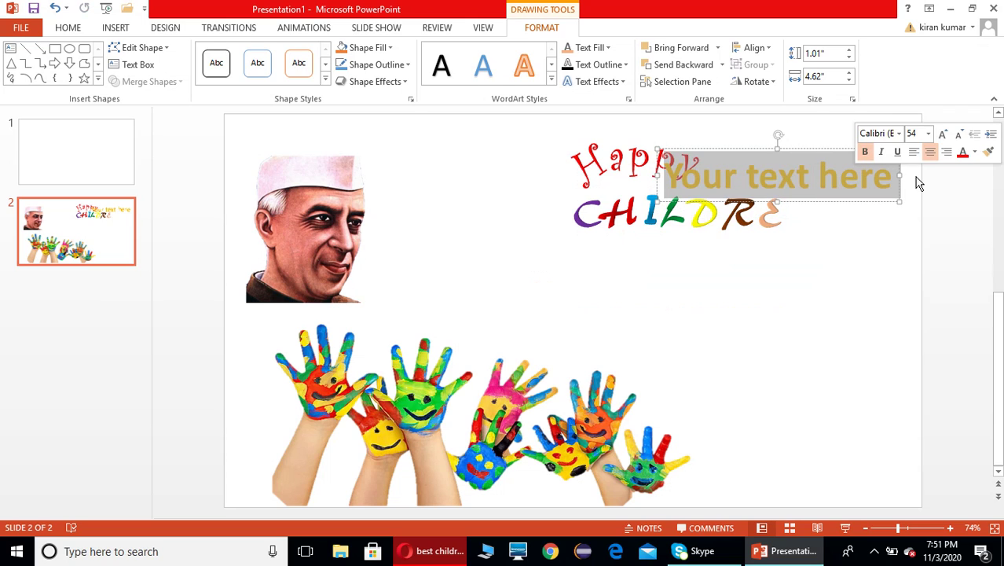
pyautogui.write('N')
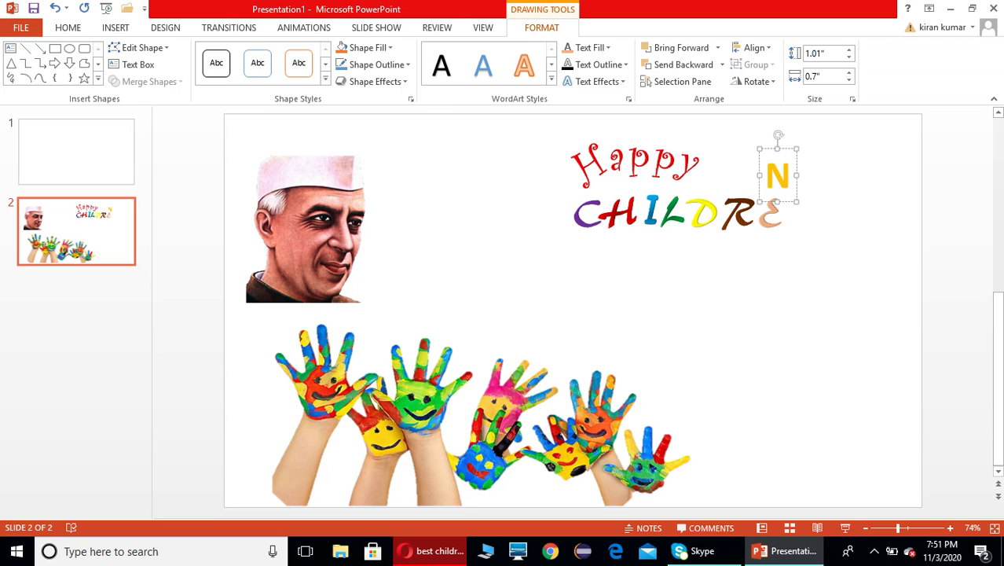
pyautogui.hotkey('shift', 'Left')
# - Give the N a blue text fill
pyautogui.click(610, 48)
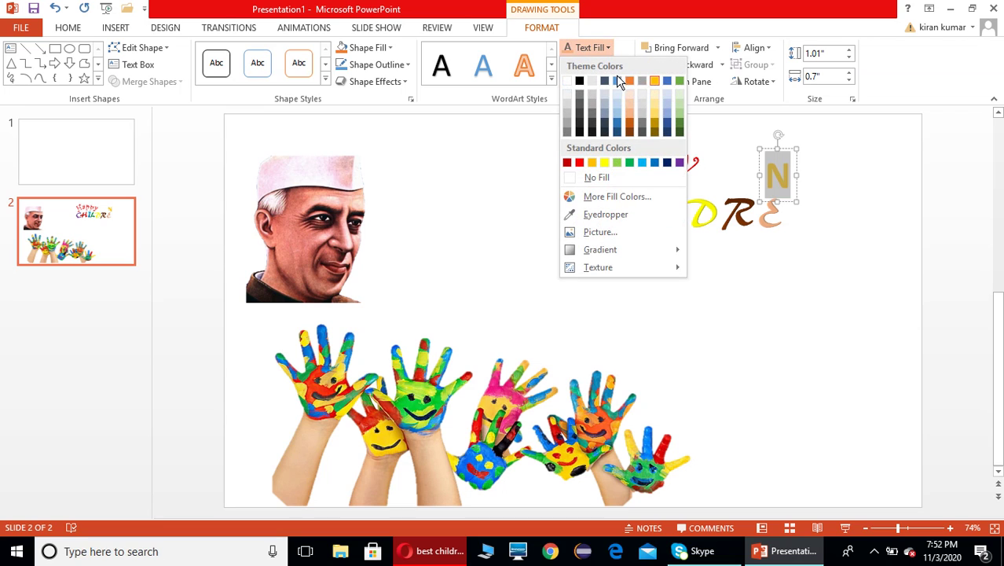
pyautogui.click(655, 163)
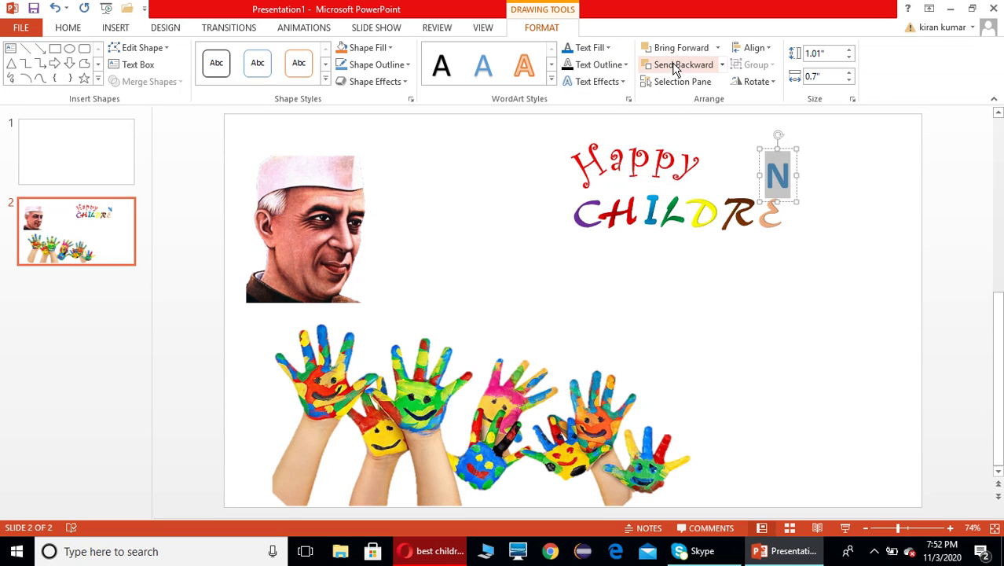
pyautogui.click(607, 50)
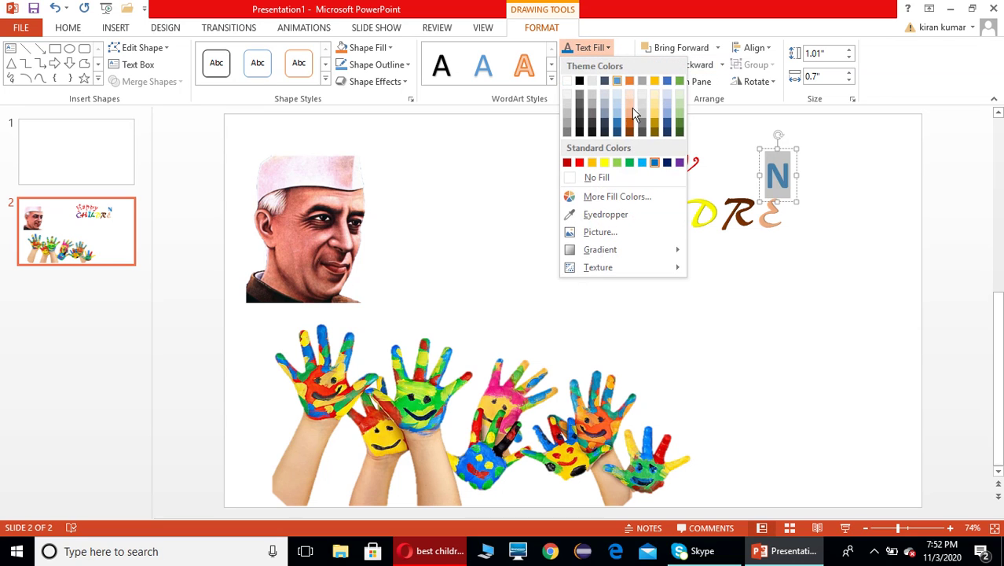
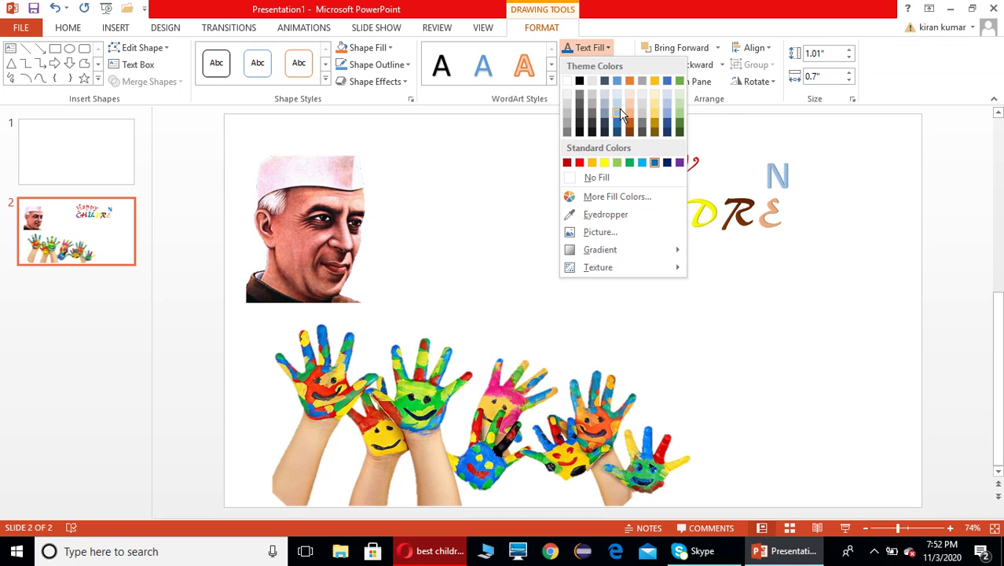
# - Make the N Green Darker 25% in the AR BERKLEY font
pyautogui.click(681, 124)
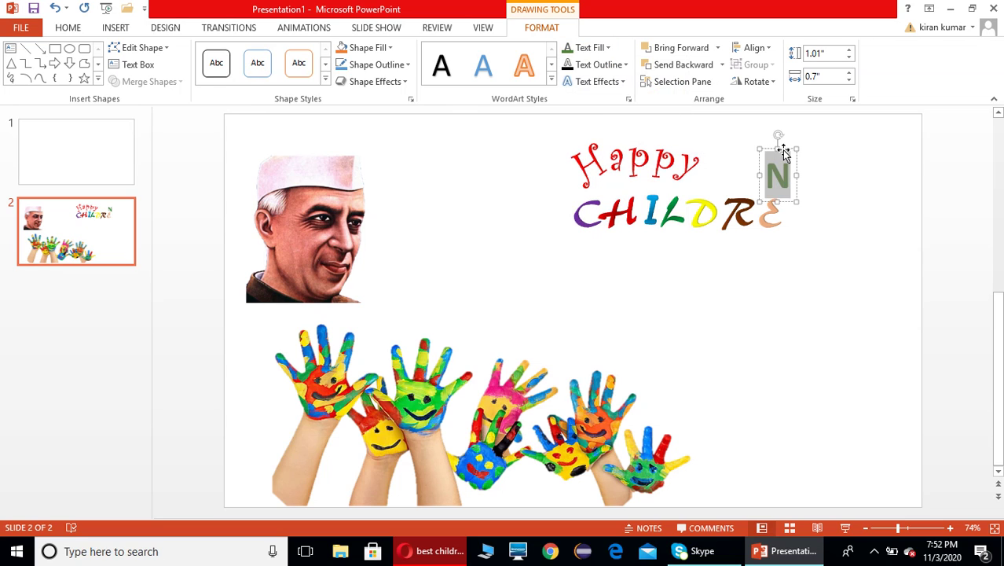
pyautogui.click(65, 33)
pyautogui.click(283, 53)
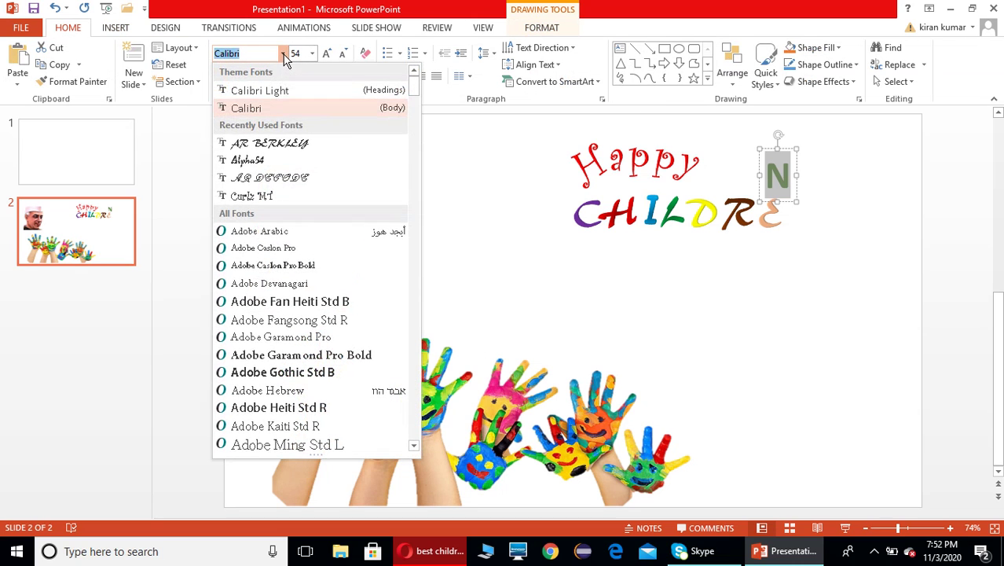
pyautogui.click(276, 144)
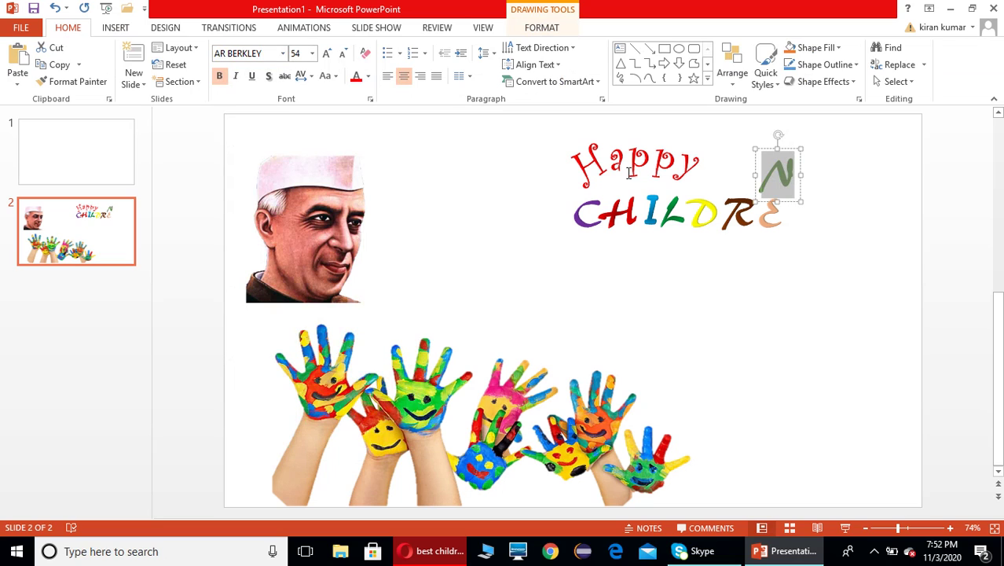
# - Position the N beside CHILDRE, then check the Happy and C letter boxes
pyautogui.moveTo(780, 171)
pyautogui.mouseDown()
pyautogui.moveTo(803, 165)
pyautogui.moveTo(821, 191)
pyautogui.moveTo(810, 167)
pyautogui.mouseUp()
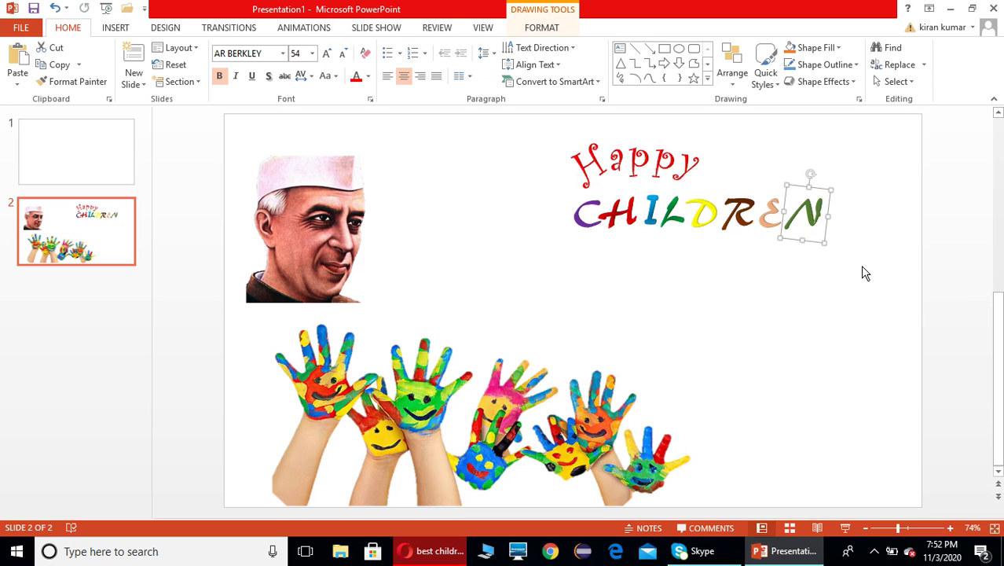
pyautogui.click(862, 272)
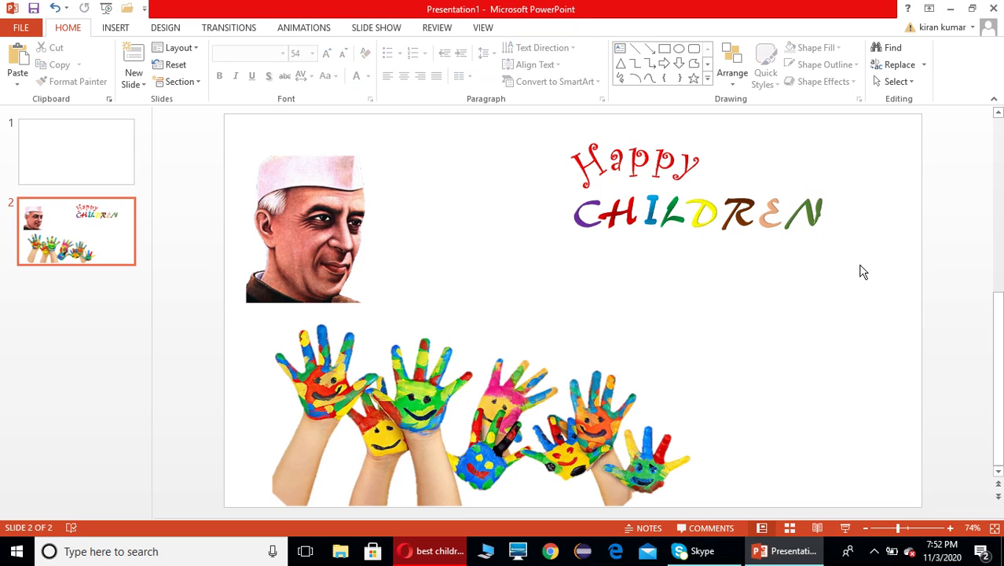
pyautogui.click(664, 160)
pyautogui.click(782, 286)
pyautogui.click(594, 212)
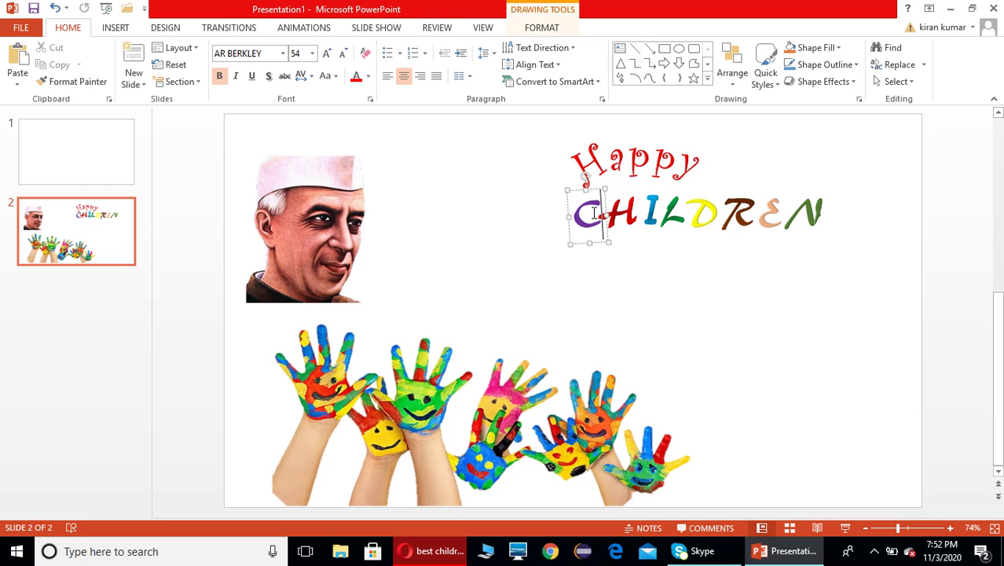
pyautogui.moveTo(578, 206); pyautogui.dragTo(601, 217)
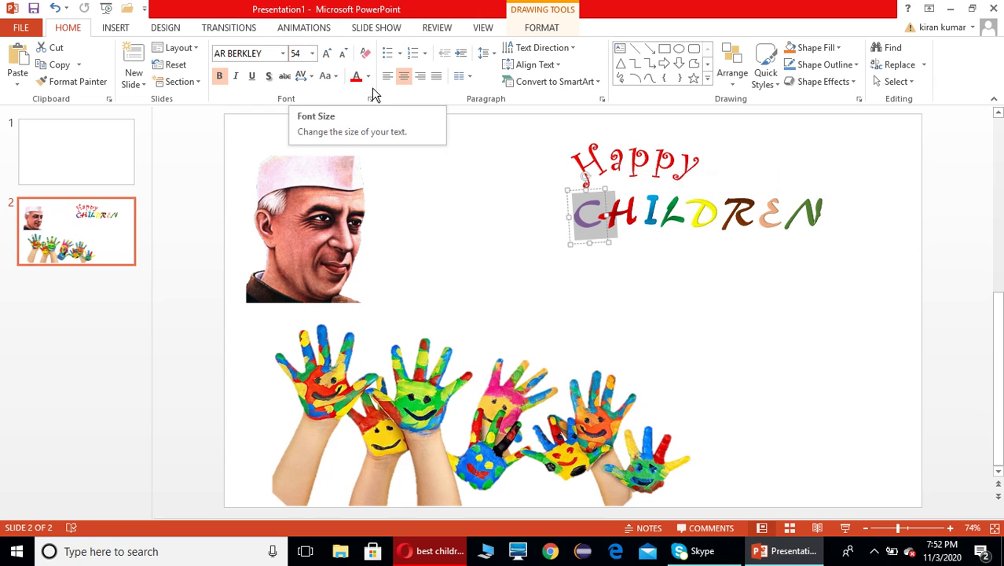
pyautogui.click(617, 287)
pyautogui.click(831, 206)
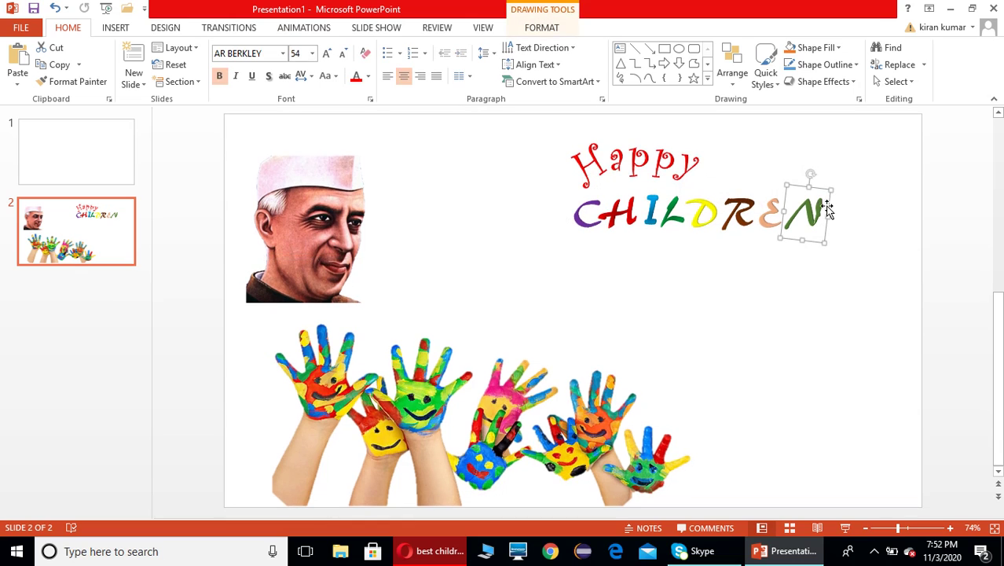
pyautogui.click(836, 216)
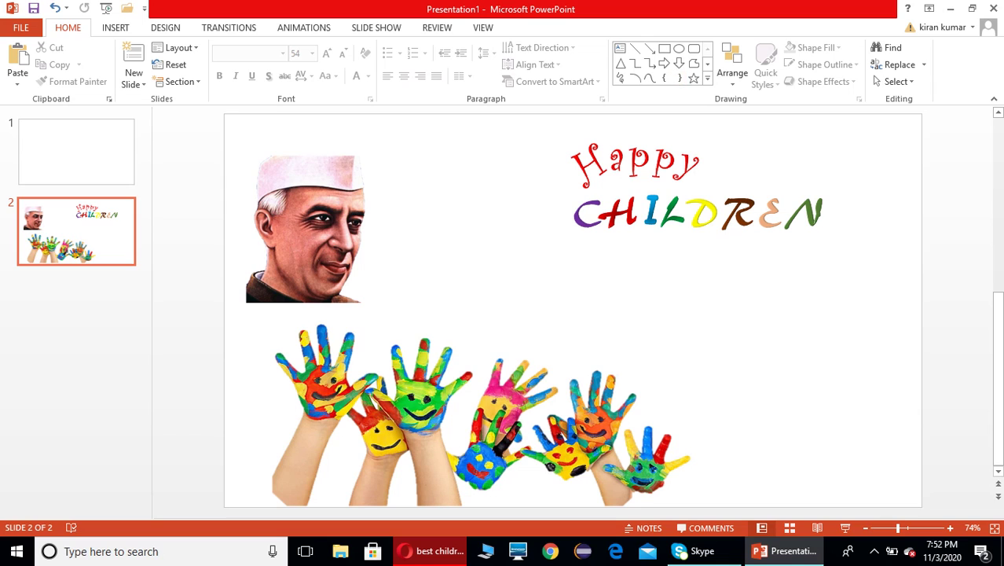
# - Insert a gold-style WordArt box and move it beside CHILDREN
pyautogui.click(106, 32)
pyautogui.click(630, 61)
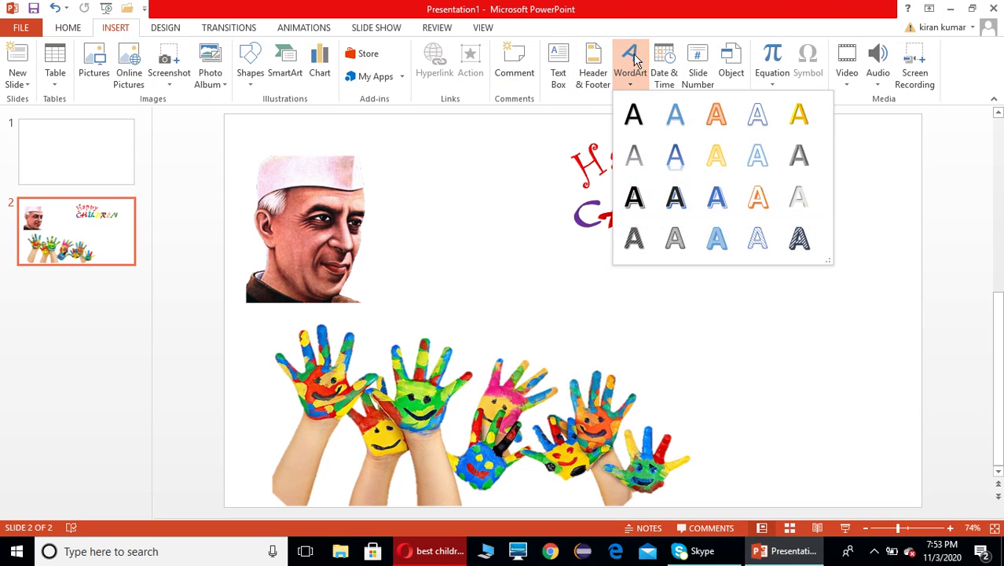
pyautogui.click(795, 118)
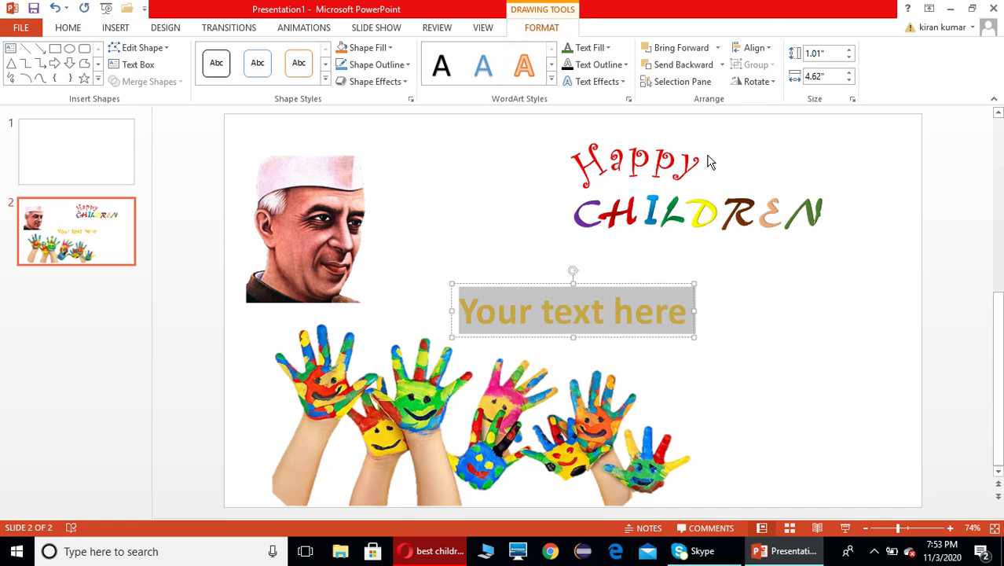
pyautogui.moveTo(601, 283)
pyautogui.mouseDown()
pyautogui.moveTo(855, 233)
pyautogui.moveTo(847, 179)
pyautogui.mouseUp()
# - Replace the WordArt placeholder with an apostrophe and colour it red
pyautogui.moveTo(900, 198); pyautogui.dragTo(656, 204)
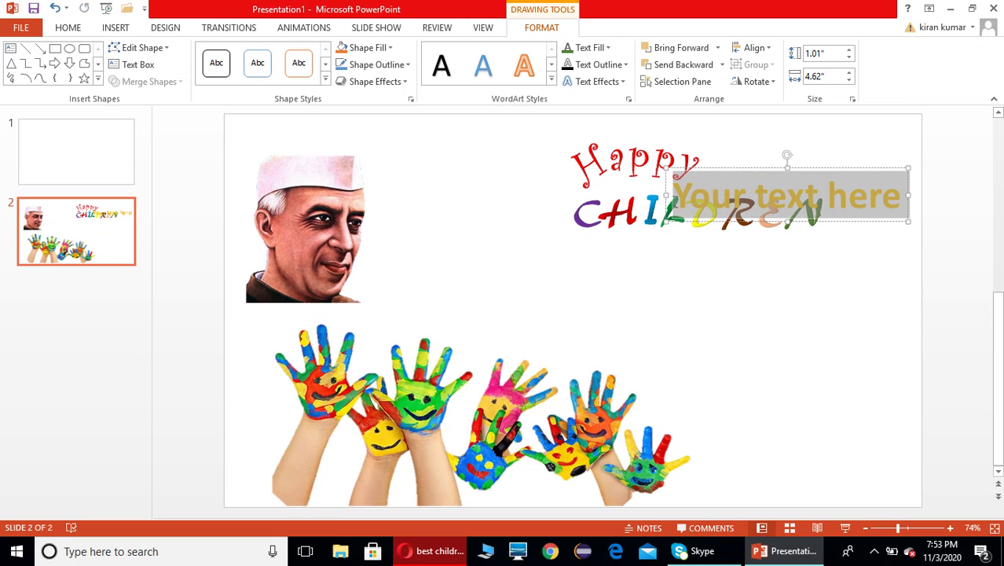
pyautogui.press('Delete')
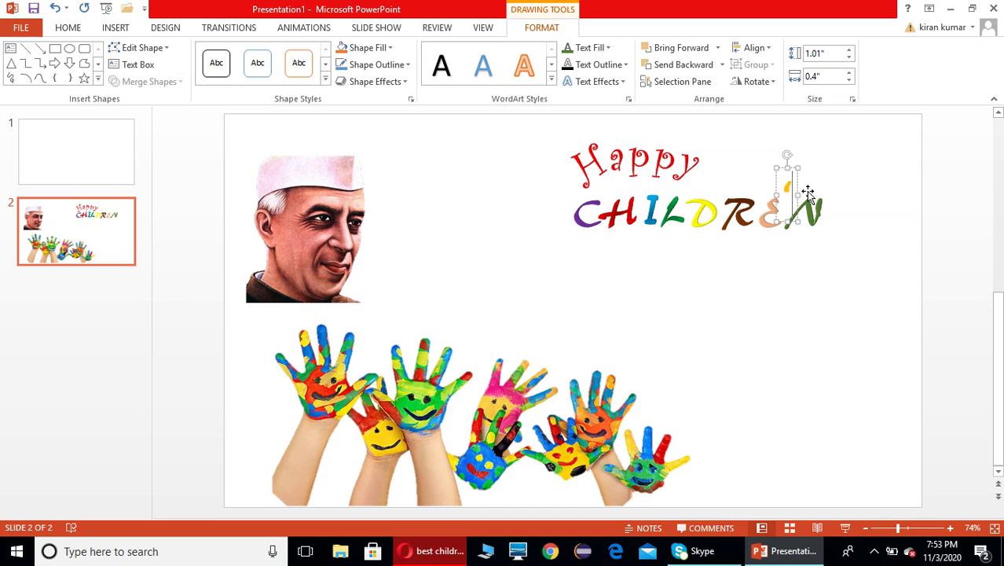
pyautogui.hotkey('ctrl', 'a')
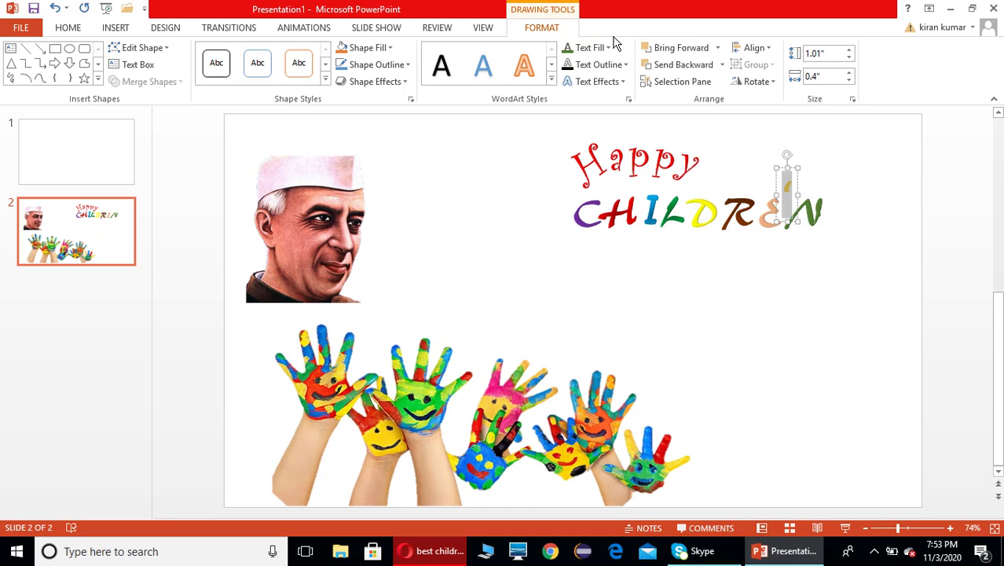
pyautogui.click(607, 48)
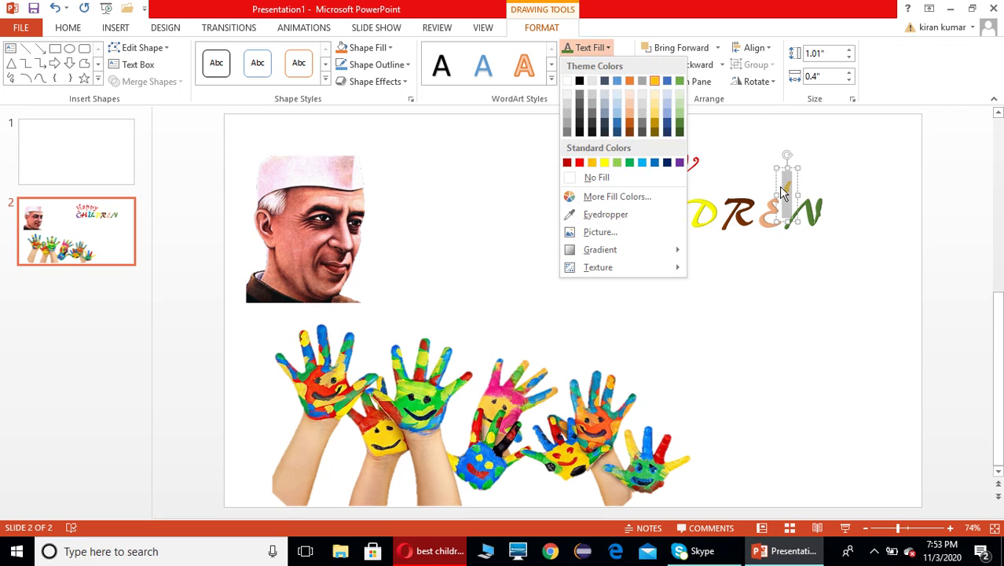
pyautogui.moveTo(605, 250)
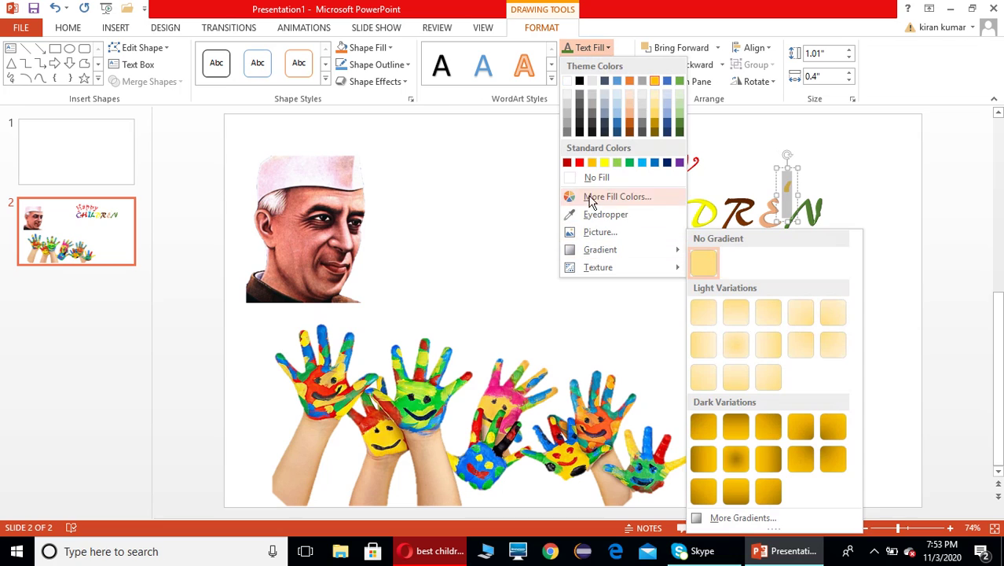
pyautogui.click(581, 163)
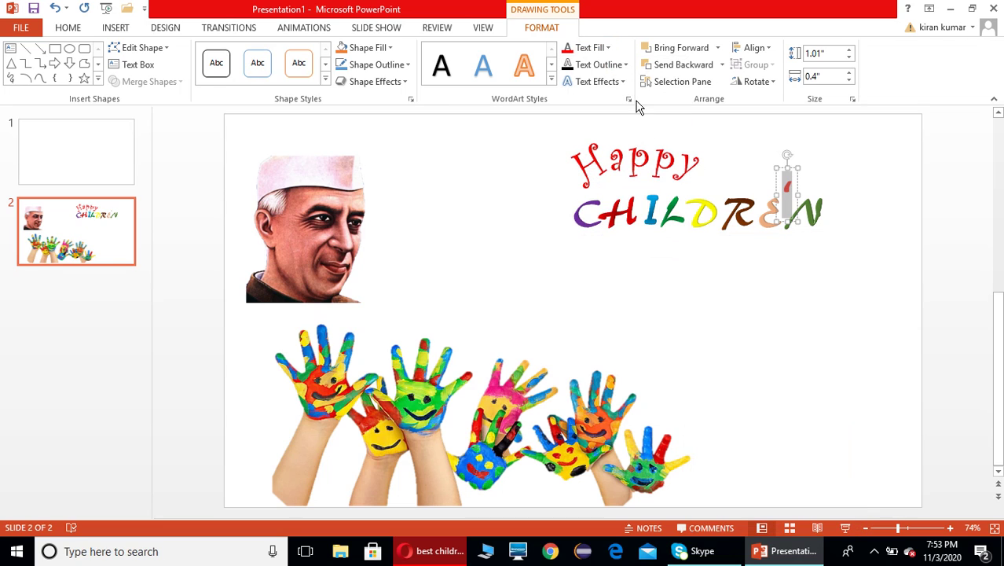
# - Resize the red apostrophe box and place it right after CHILDREN
pyautogui.moveTo(785, 198)
pyautogui.mouseDown()
pyautogui.moveTo(834, 177)
pyautogui.moveTo(831, 185)
pyautogui.mouseUp()
pyautogui.click(839, 173)
pyautogui.click(790, 182)
pyautogui.click(887, 253)
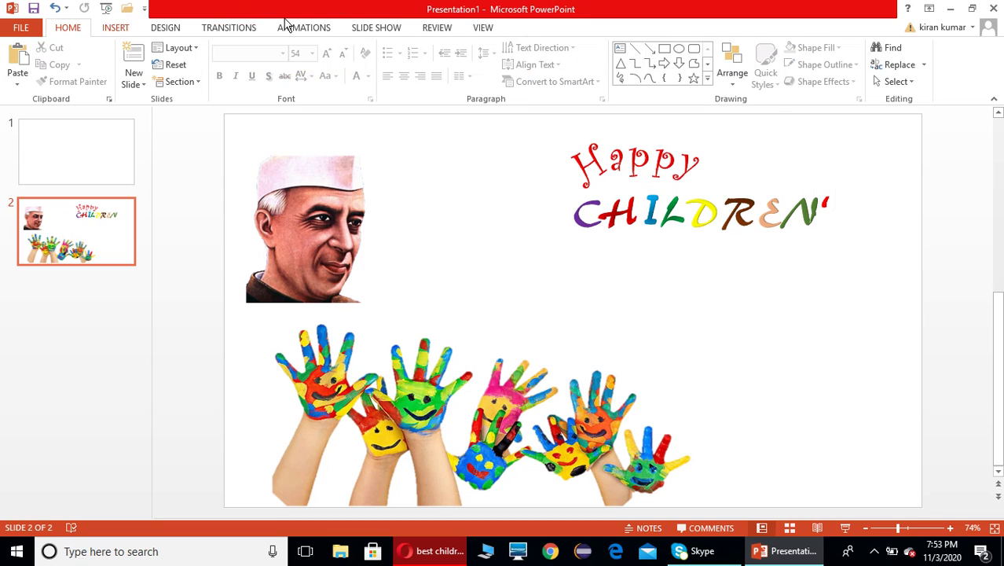
pyautogui.click(117, 29)
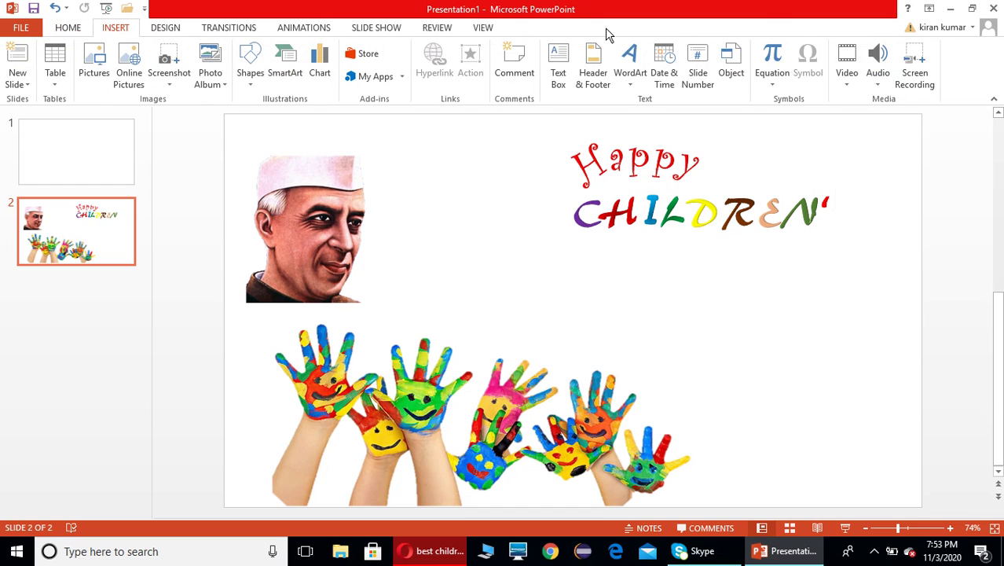
# - Insert another gold WordArt box and shift the painted-hands picture aside
pyautogui.click(631, 67)
pyautogui.click(801, 117)
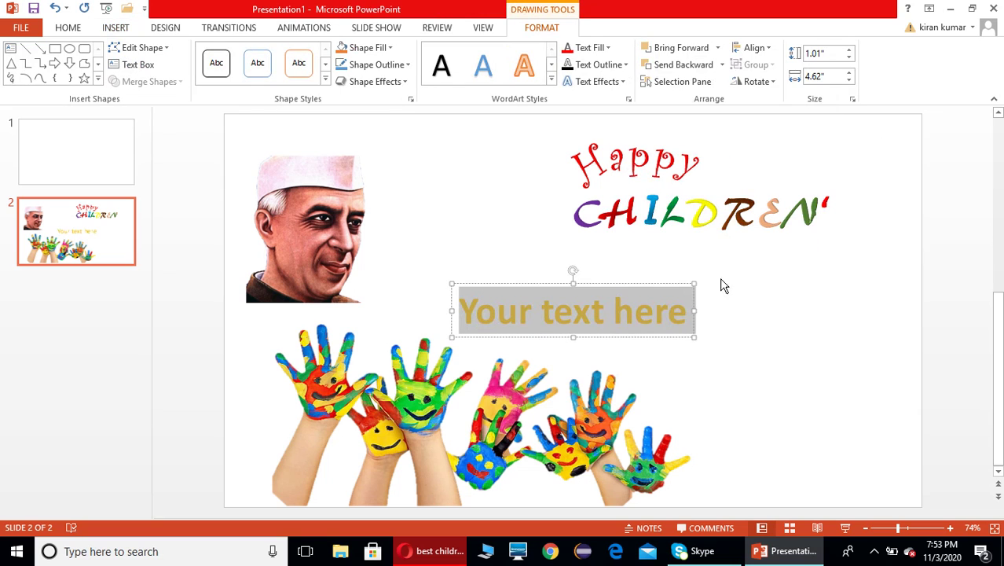
pyautogui.click(651, 281)
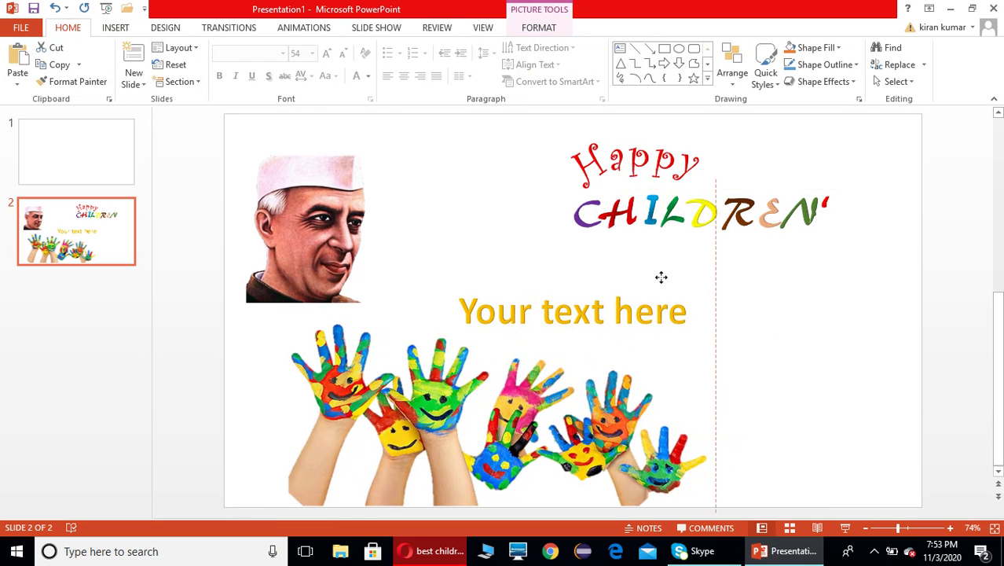
pyautogui.doubleClick(609, 280)
pyautogui.moveTo(611, 276)
pyautogui.mouseDown()
pyautogui.moveTo(661, 260)
pyautogui.moveTo(621, 280)
pyautogui.moveTo(808, 115)
pyautogui.moveTo(815, 131)
pyautogui.mouseUp()
# - Change the WordArt text to 's' and move it after CHILDREN'
pyautogui.click(634, 309)
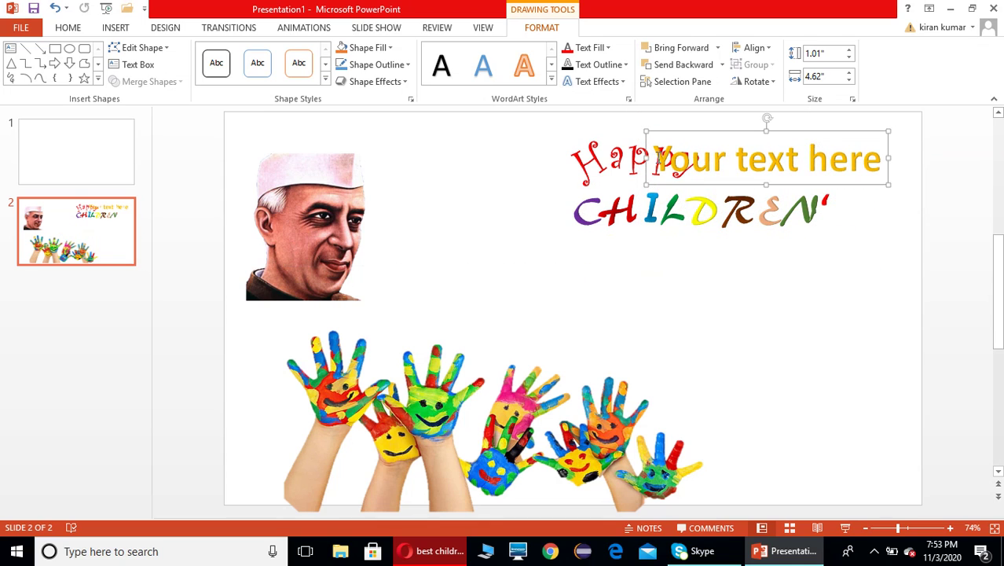
pyautogui.moveTo(657, 155); pyautogui.dragTo(851, 164)
pyautogui.write('s')
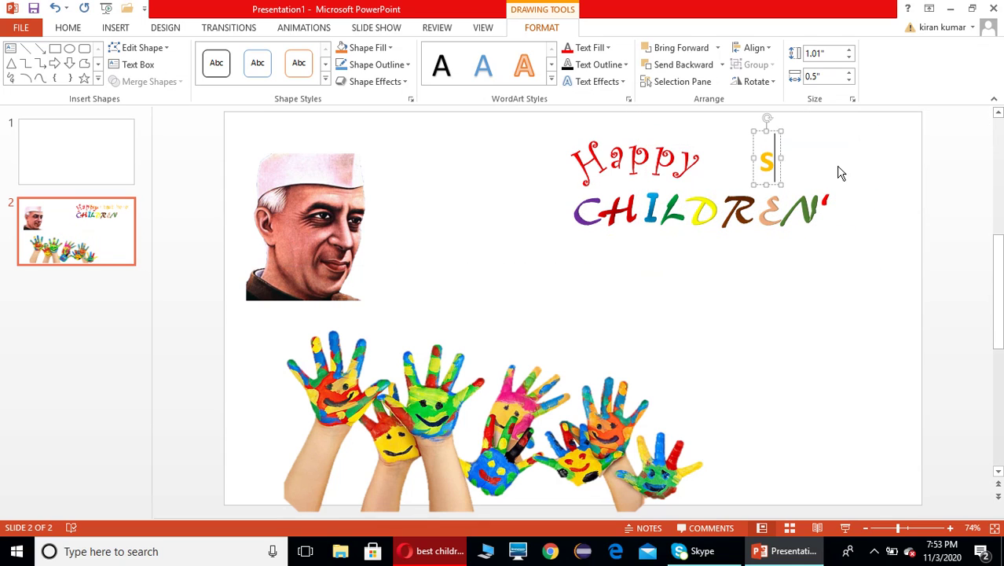
pyautogui.moveTo(774, 131); pyautogui.dragTo(847, 178)
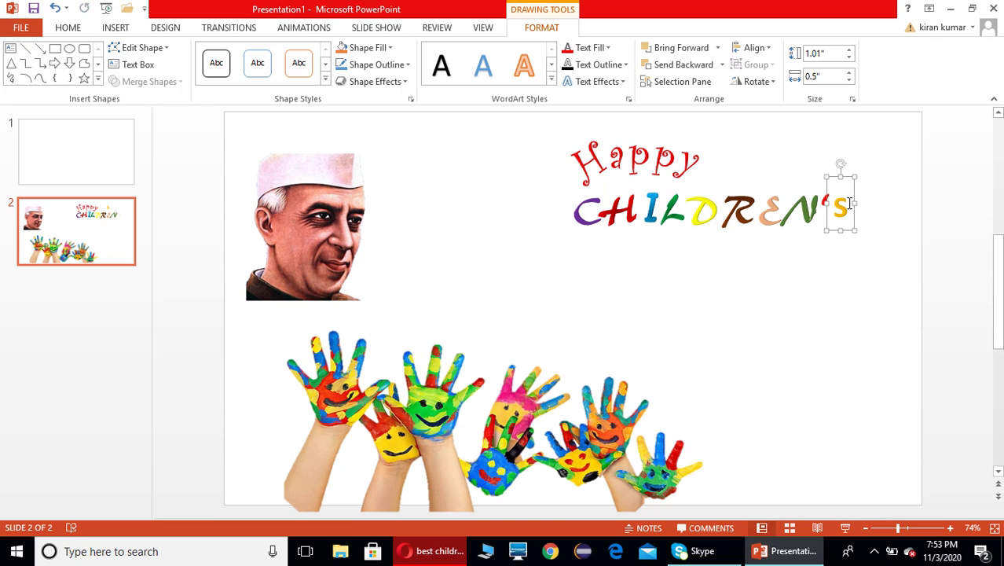
# - Colour the s dark red and set its font to AR BERKLEY
pyautogui.click(75, 31)
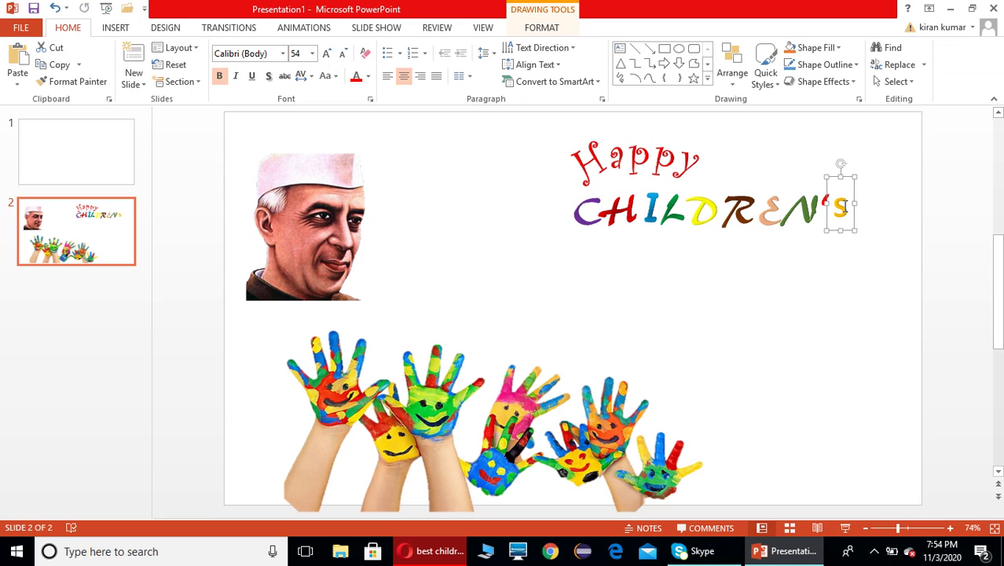
pyautogui.doubleClick(848, 205)
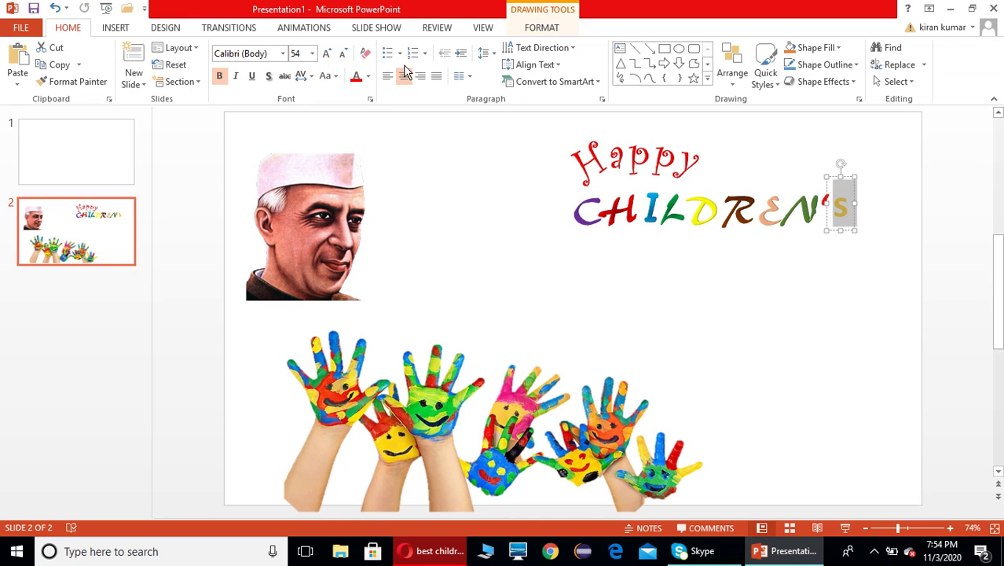
pyautogui.click(530, 30)
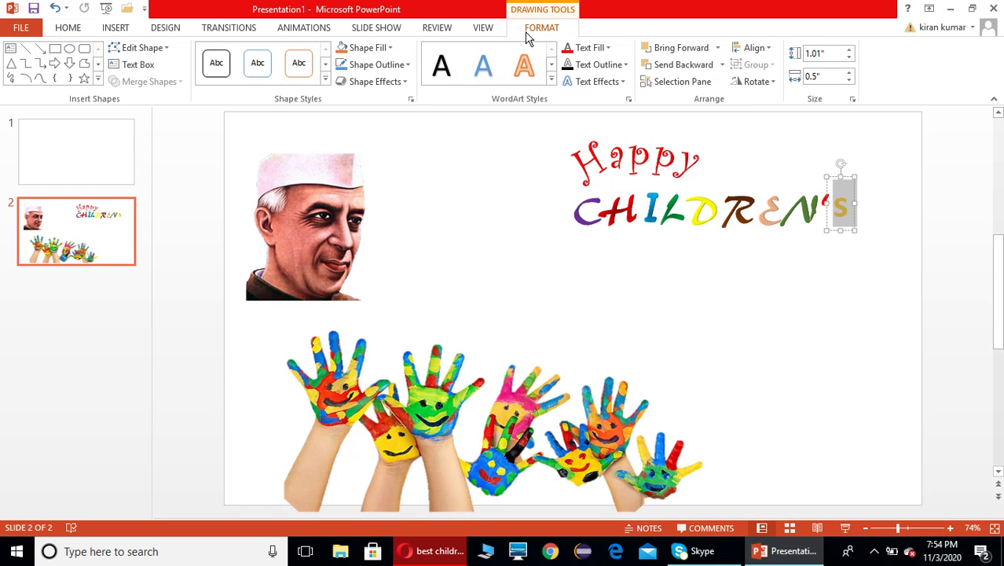
pyautogui.click(609, 48)
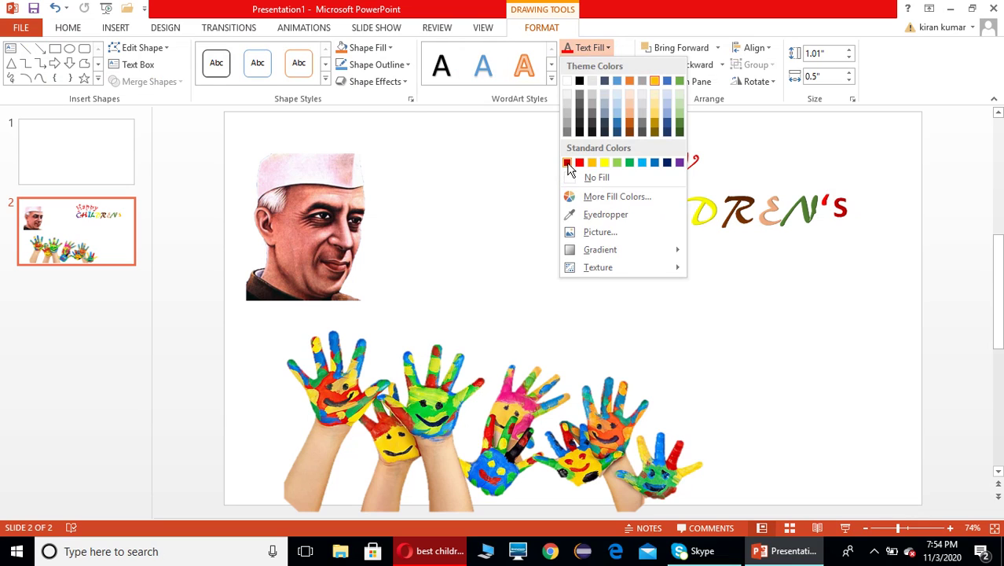
pyautogui.click(569, 164)
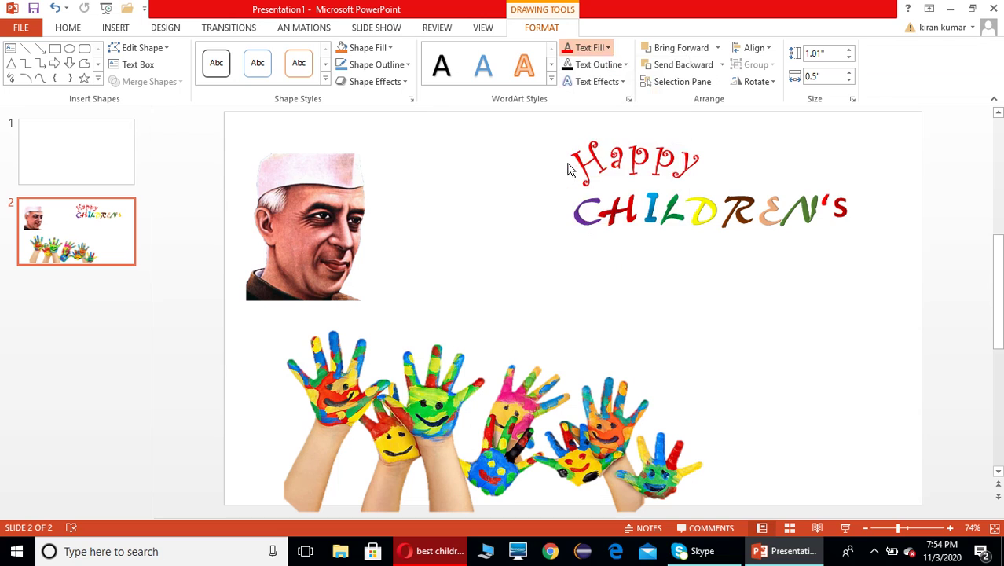
pyautogui.click(83, 29)
pyautogui.click(283, 54)
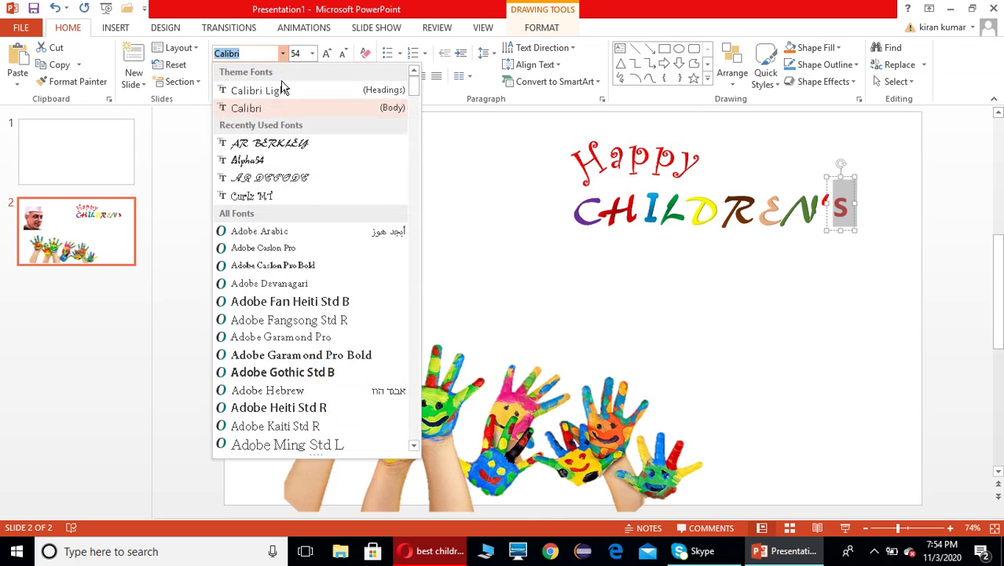
pyautogui.click(257, 146)
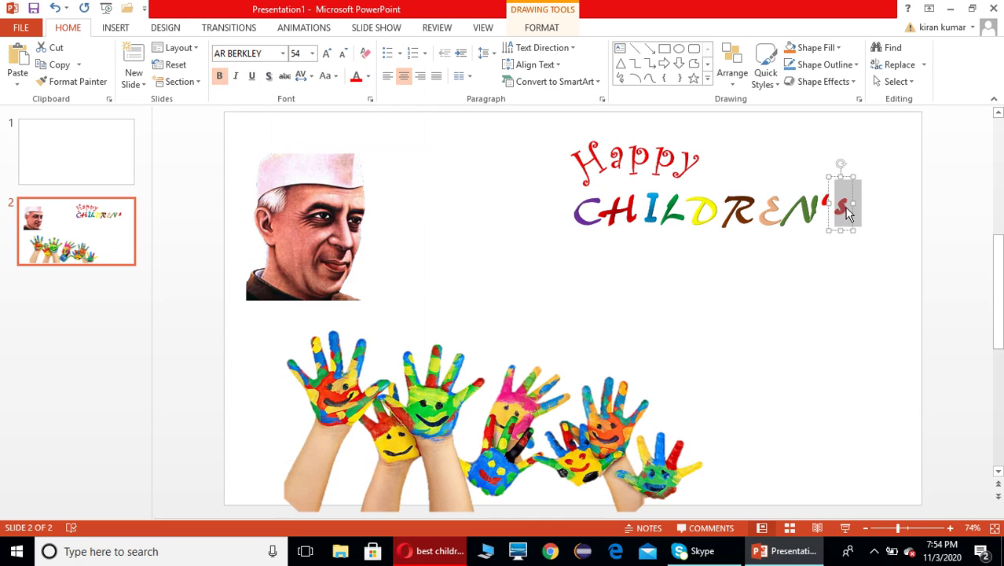
pyautogui.click(839, 264)
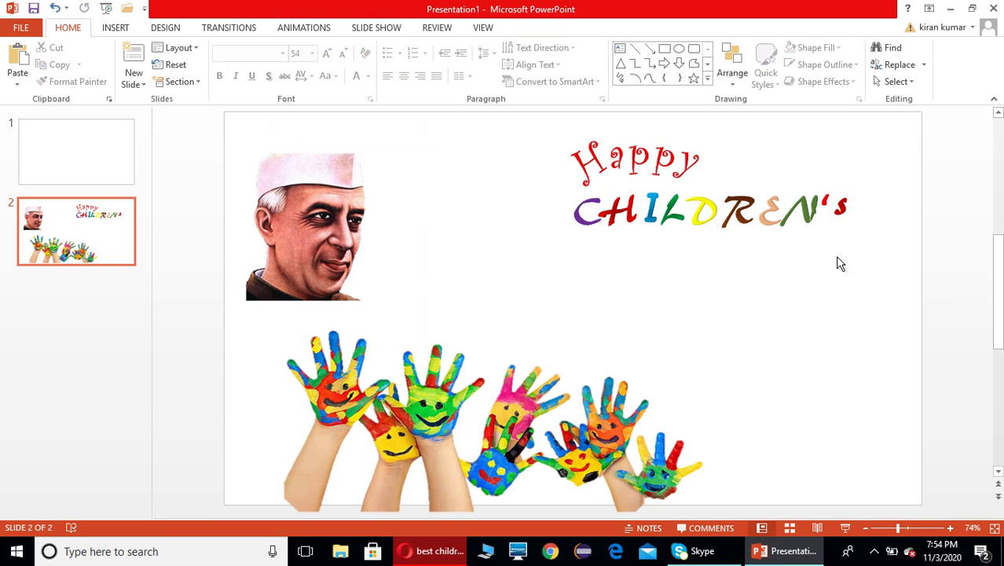
# - Drag Happy right so it sits centred above CHILDREN's
pyautogui.click(657, 161)
pyautogui.moveTo(692, 163); pyautogui.dragTo(763, 157)
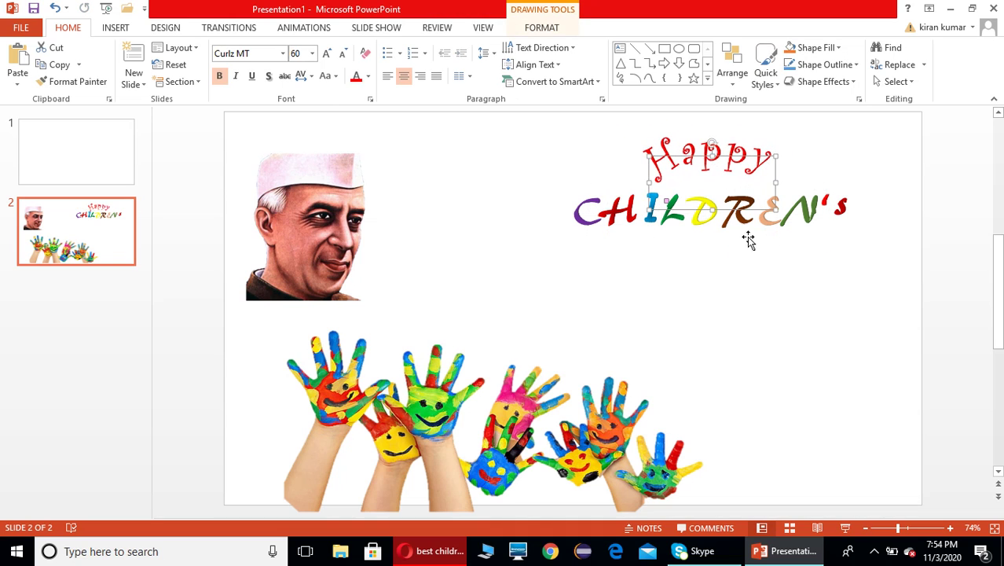
pyautogui.click(745, 276)
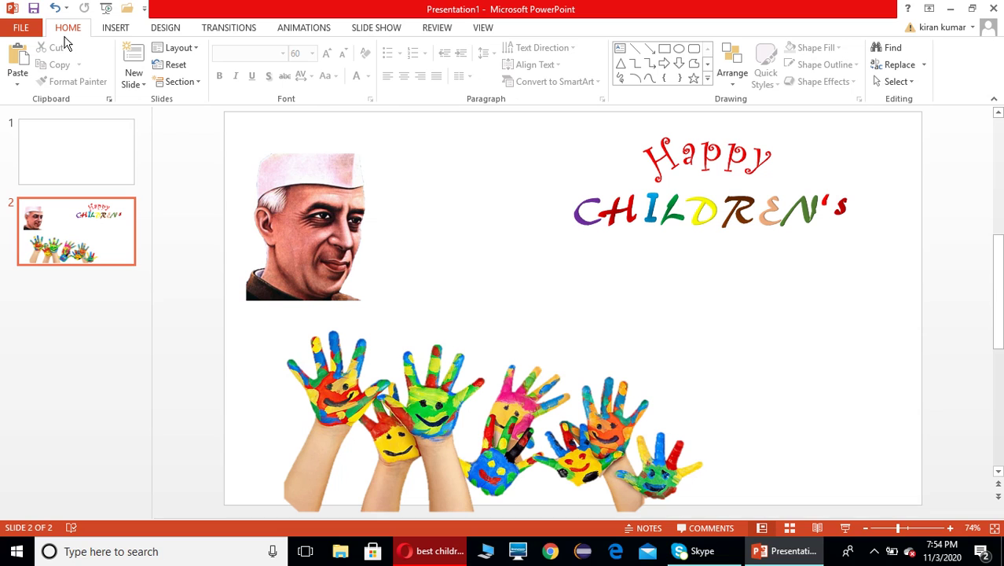
# - Insert a WordArt reading 'Day' below CHILDREN's
pyautogui.click(110, 32)
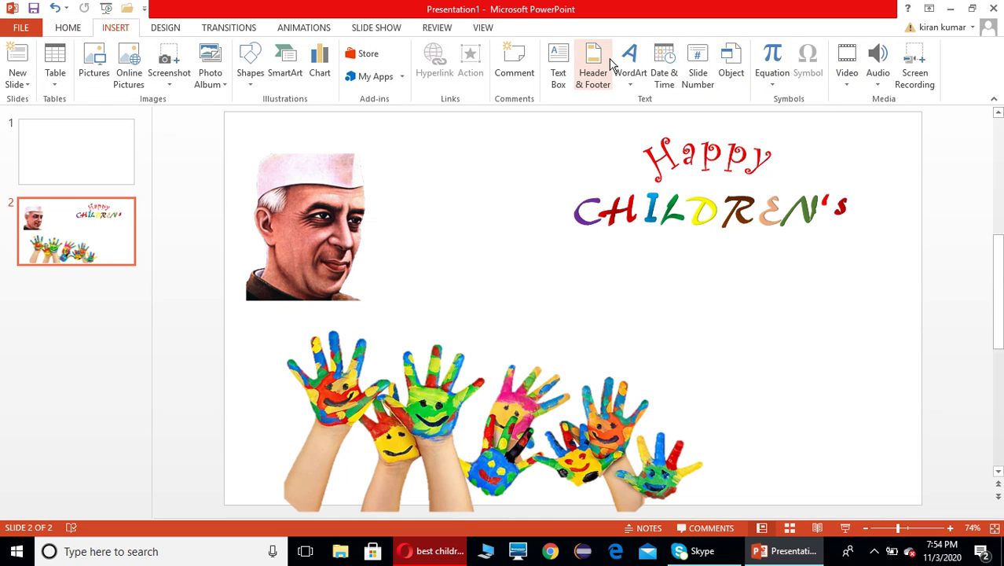
pyautogui.click(633, 77)
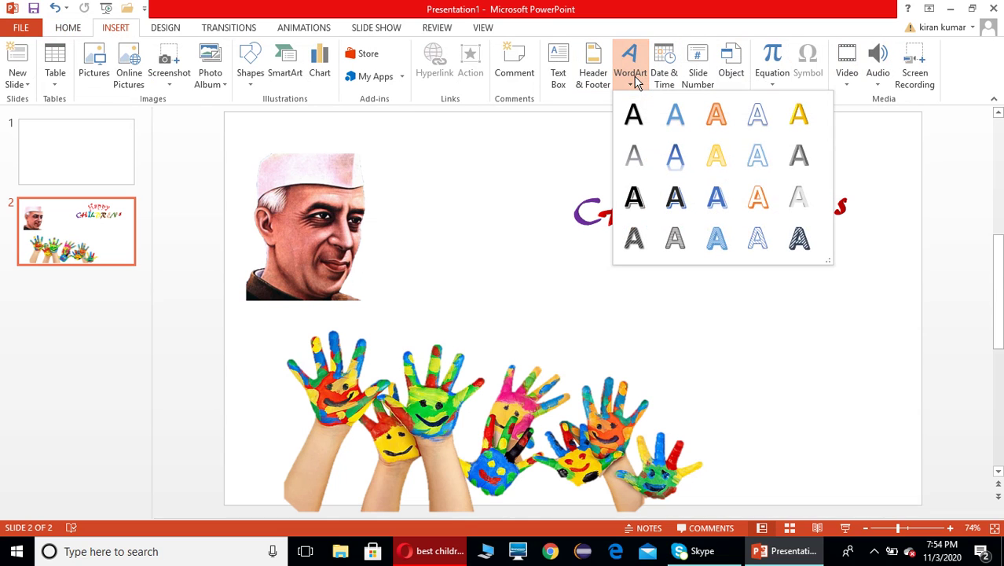
pyautogui.click(799, 118)
pyautogui.moveTo(664, 280)
pyautogui.mouseDown()
pyautogui.moveTo(731, 276)
pyautogui.moveTo(809, 220)
pyautogui.mouseUp()
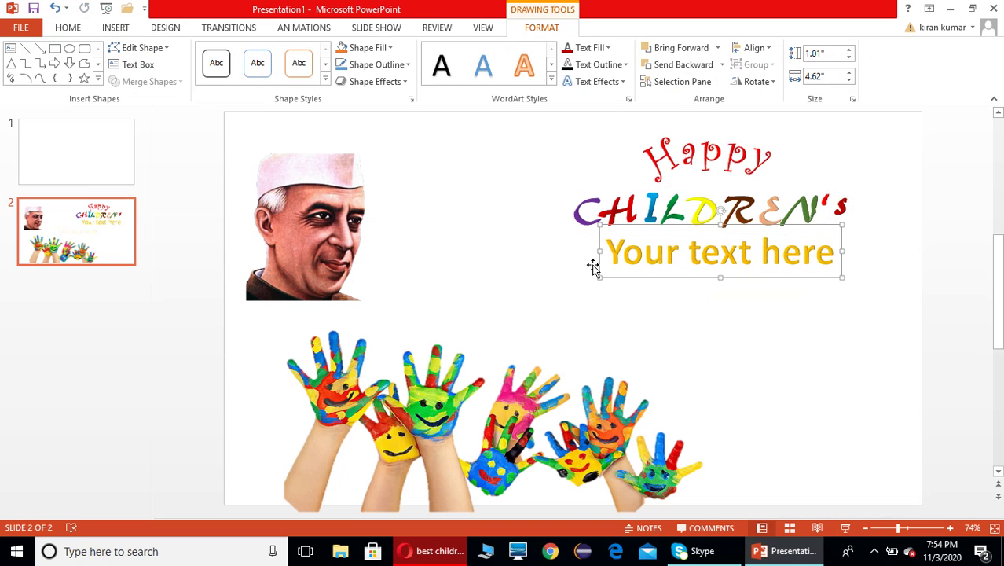
pyautogui.moveTo(609, 243); pyautogui.dragTo(827, 273)
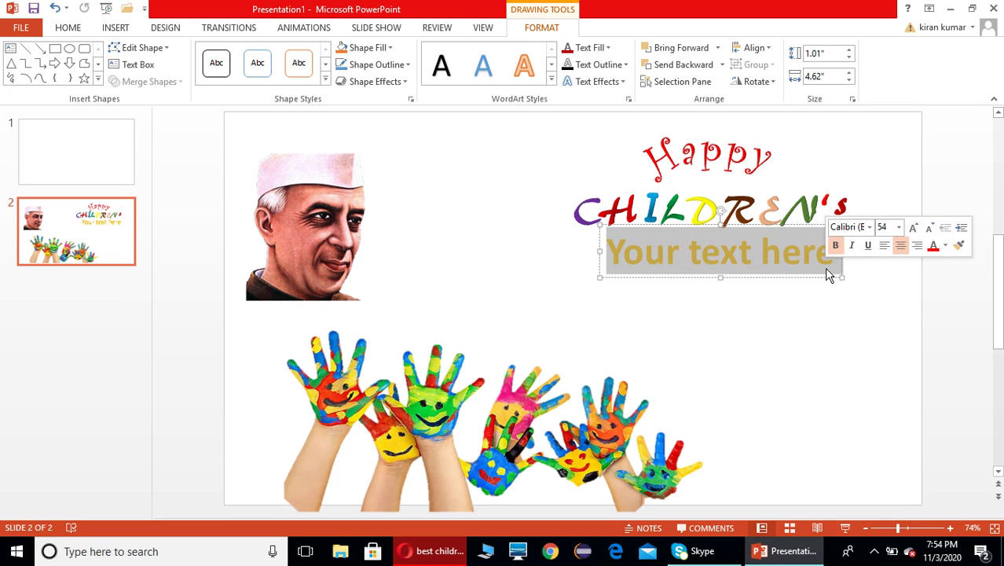
pyautogui.write('Da')
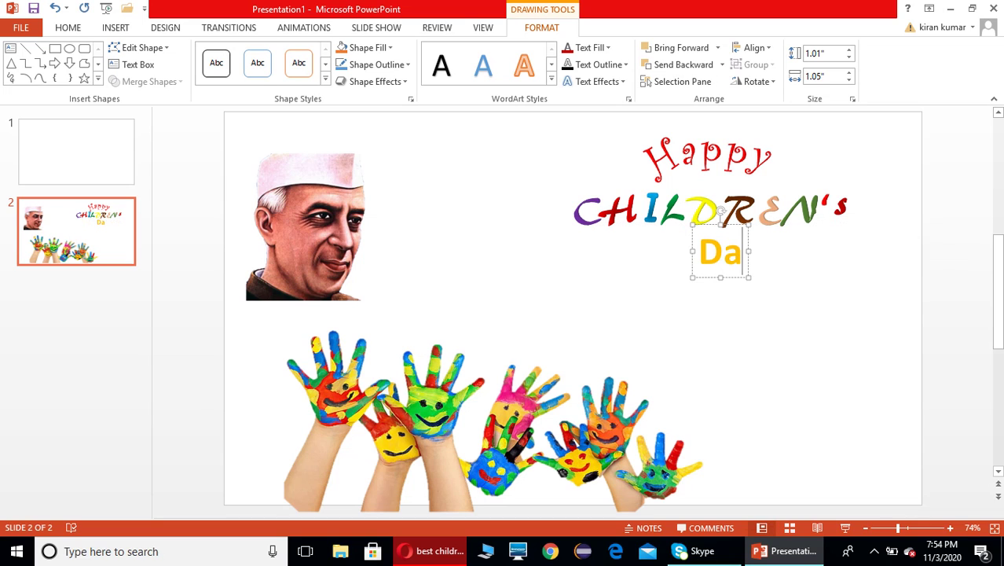
pyautogui.write('y')
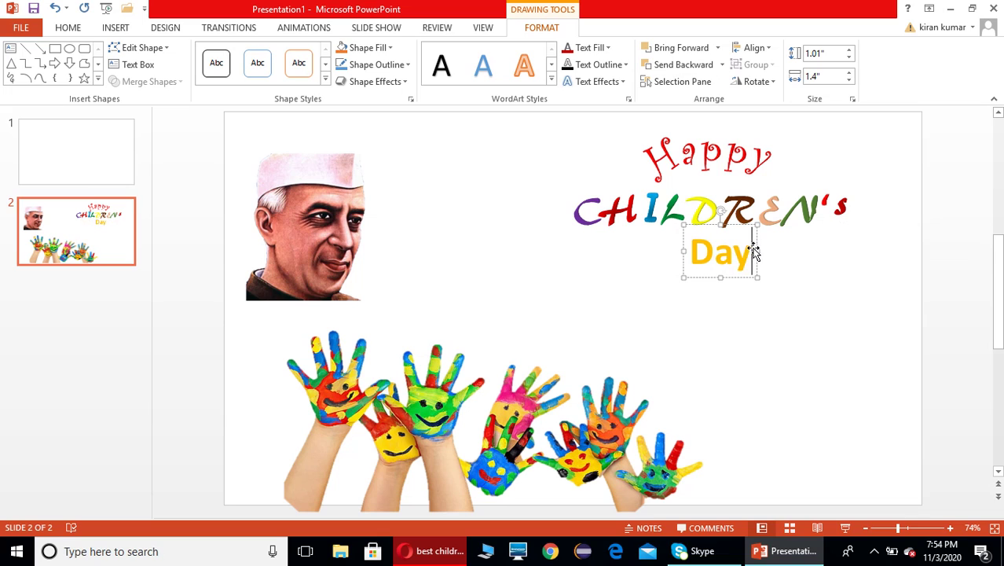
# - Make Day red in the Curlz MT font
pyautogui.moveTo(690, 252); pyautogui.dragTo(754, 253)
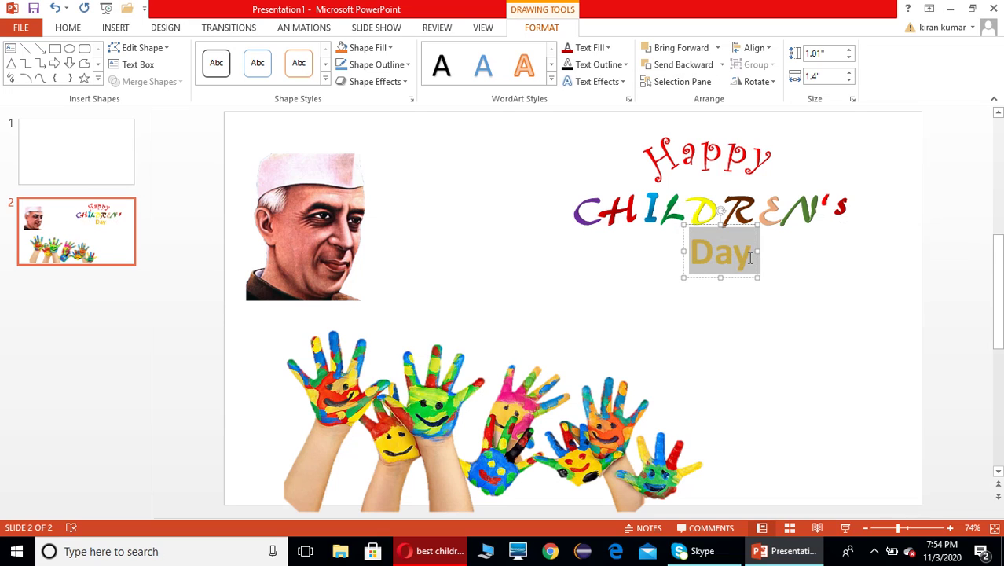
pyautogui.click(67, 27)
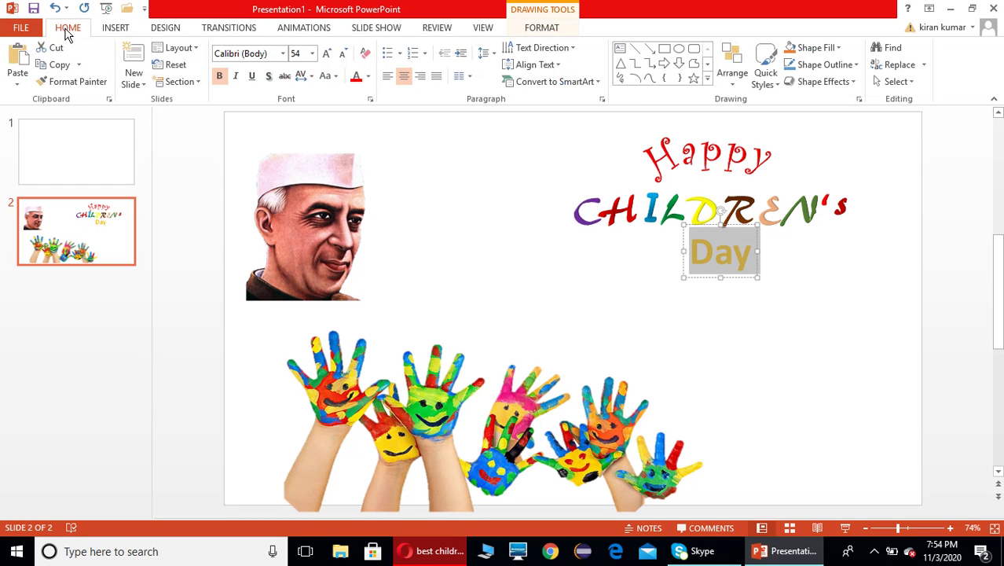
pyautogui.click(368, 77)
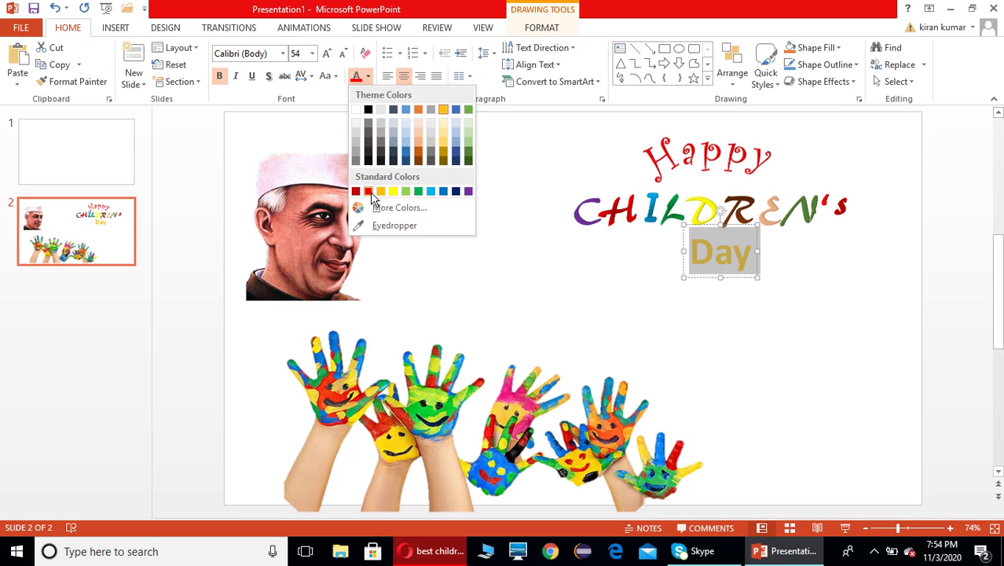
pyautogui.click(369, 191)
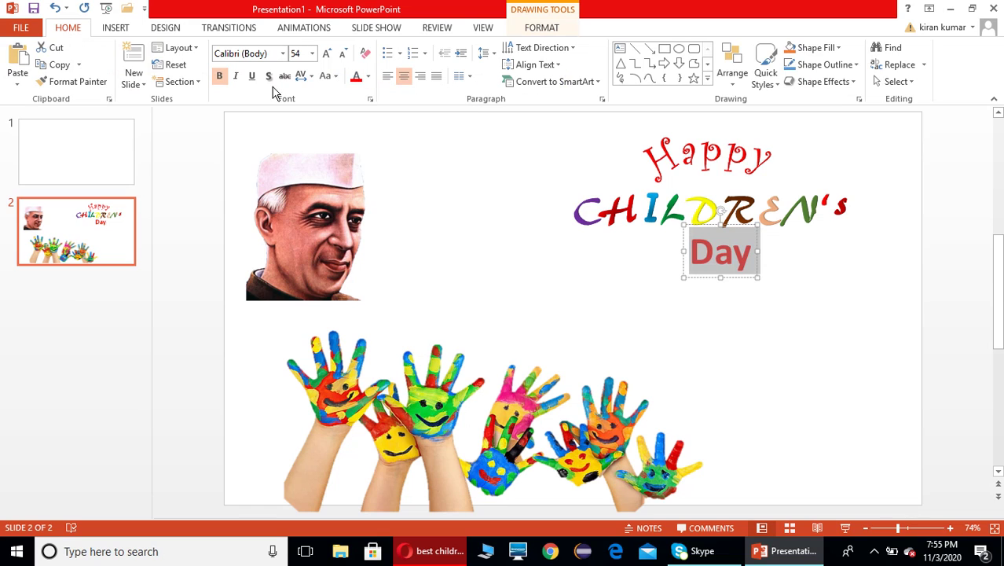
pyautogui.click(284, 54)
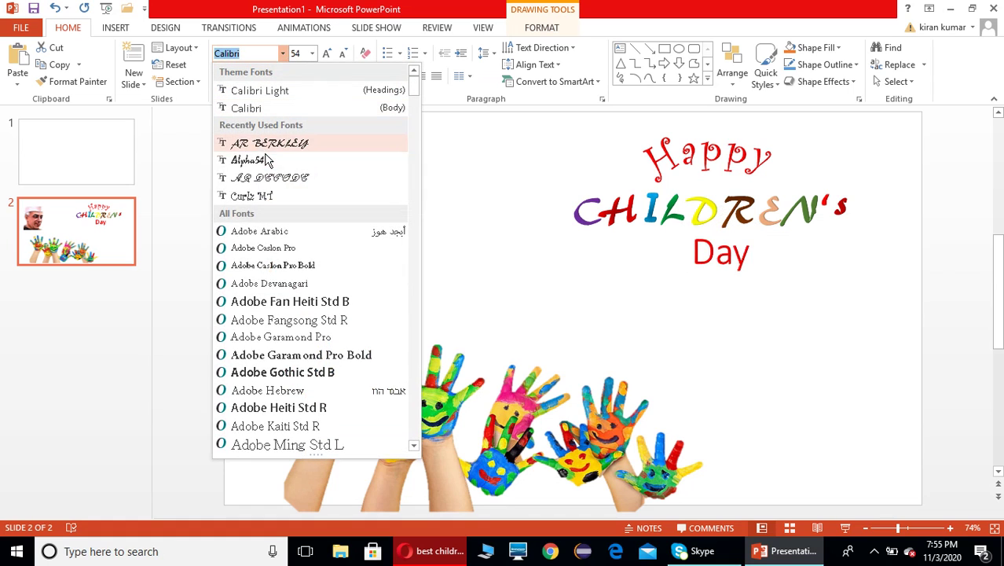
pyautogui.click(265, 196)
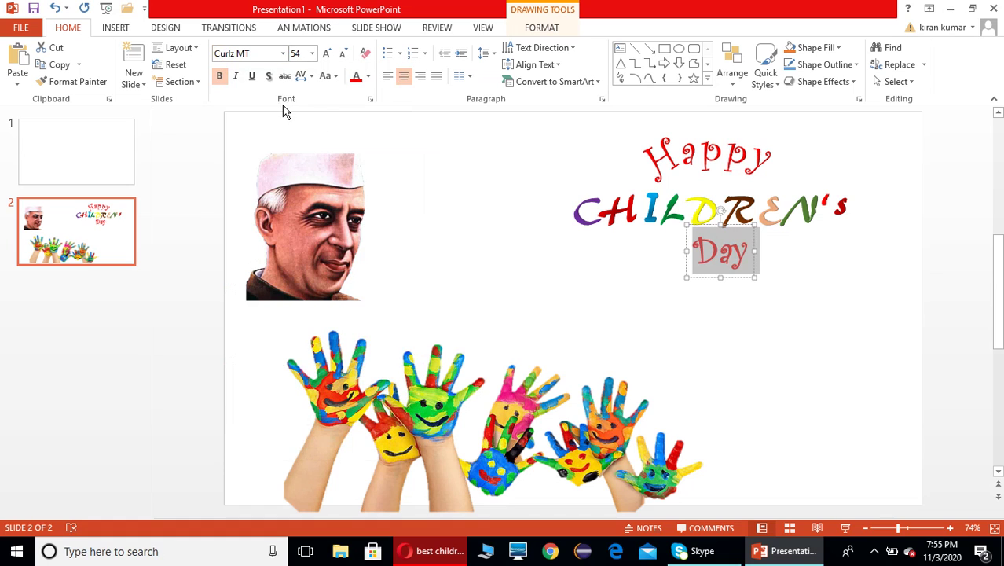
pyautogui.click(311, 79)
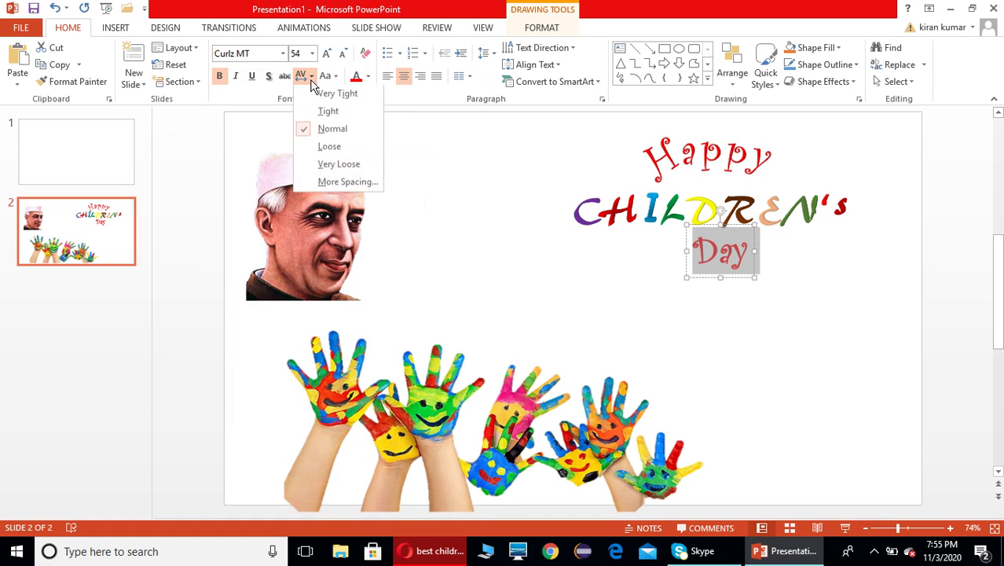
# - Set Day's character spacing to Very Loose, then select each CHILDREN's letter box
pyautogui.click(338, 168)
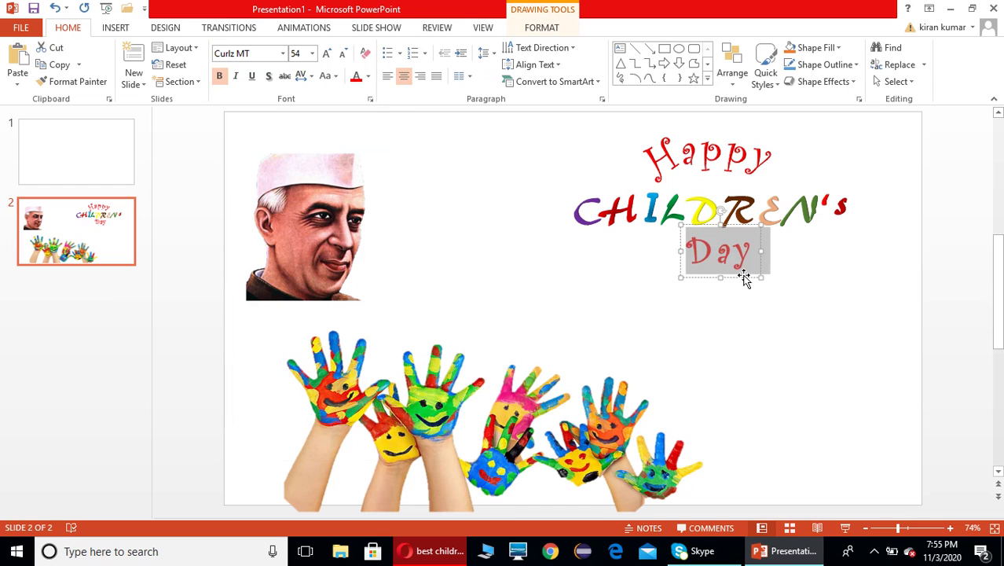
pyautogui.click(807, 295)
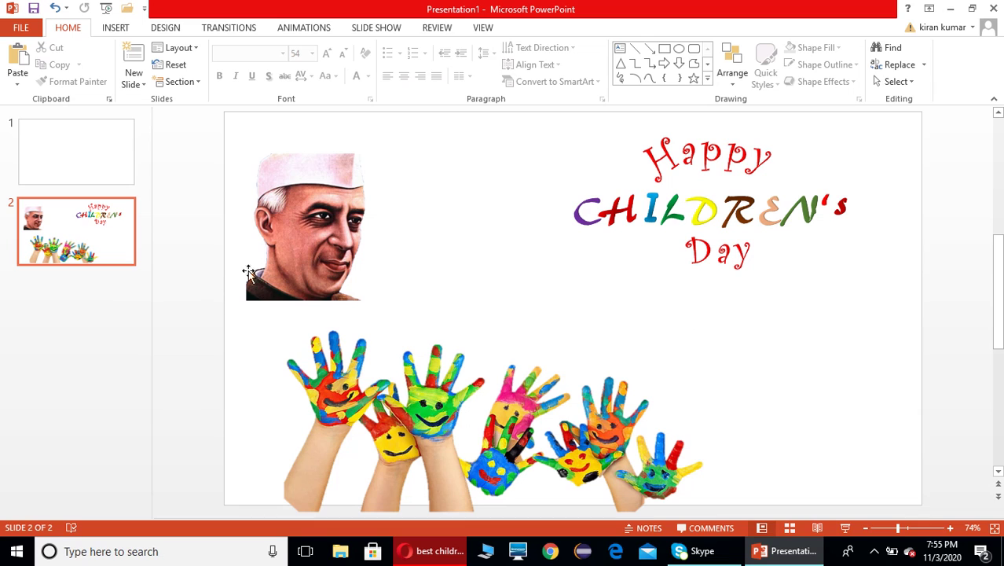
pyautogui.click(583, 208)
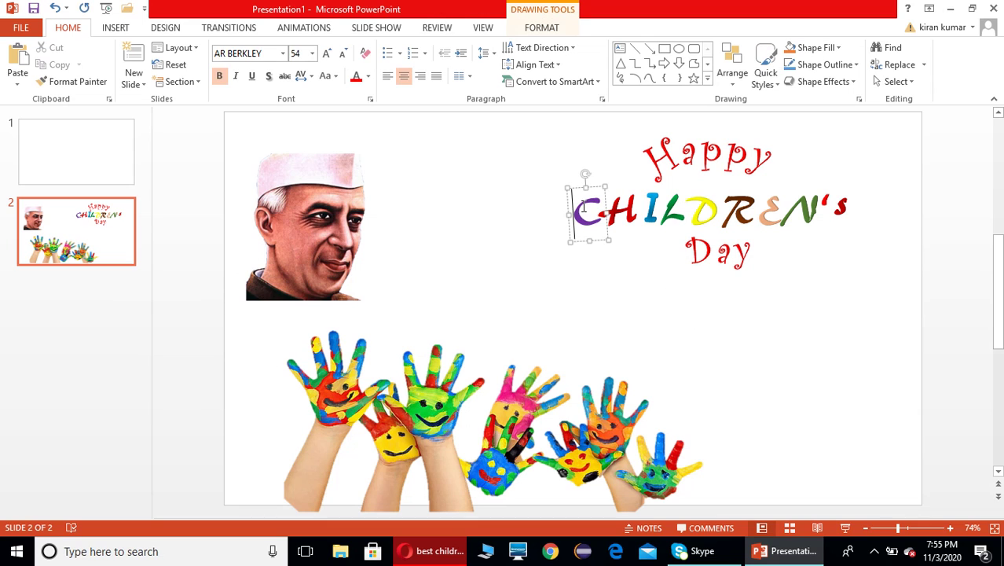
pyautogui.keyDown('shift'); pyautogui.click(626, 217); pyautogui.keyUp('shift')
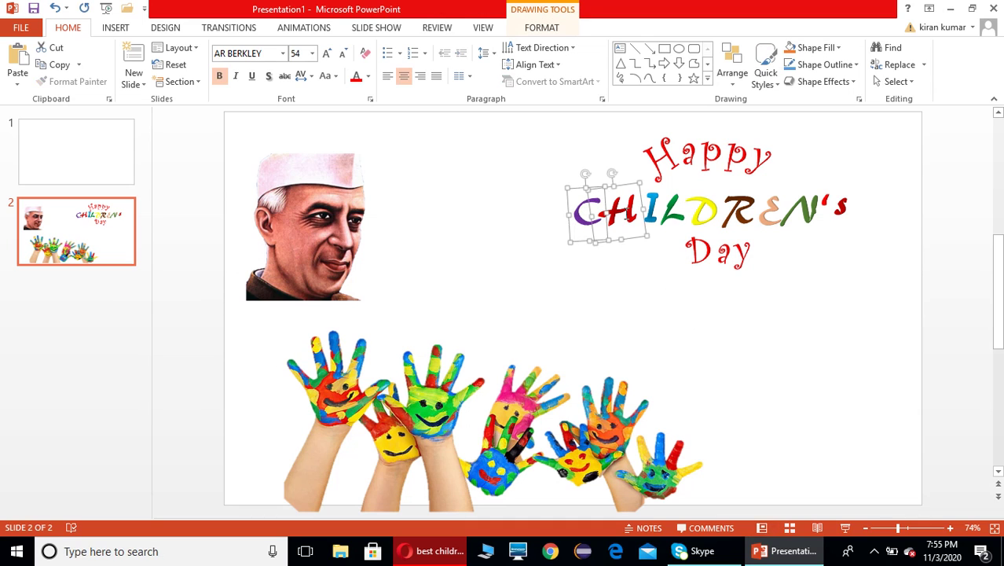
pyautogui.keyDown('shift'); pyautogui.click(654, 207); pyautogui.keyUp('shift')
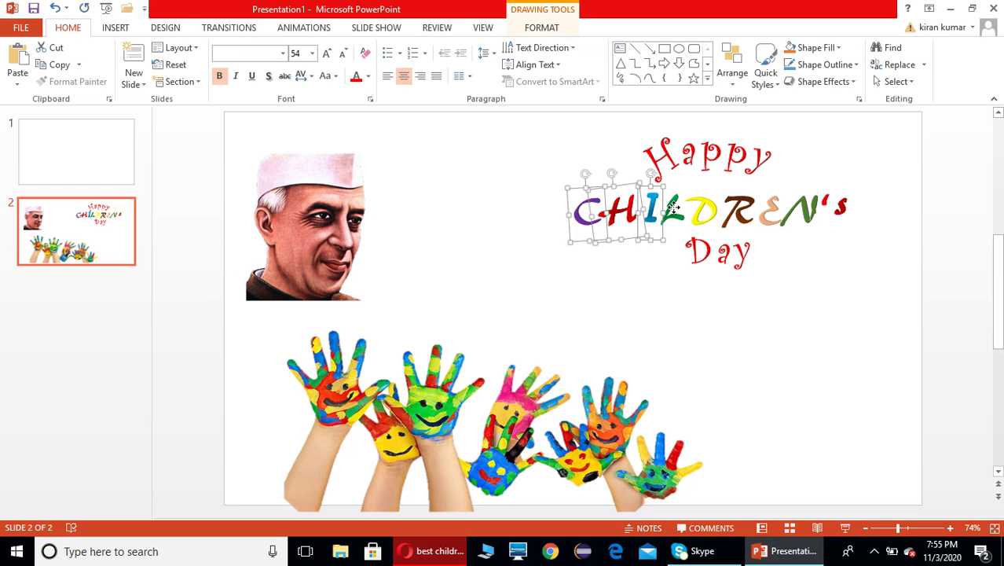
pyautogui.keyDown('shift'); pyautogui.click(674, 207); pyautogui.keyUp('shift')
pyautogui.keyDown('shift'); pyautogui.click(705, 211); pyautogui.keyUp('shift')
pyautogui.keyDown('shift'); pyautogui.click(742, 212); pyautogui.keyUp('shift')
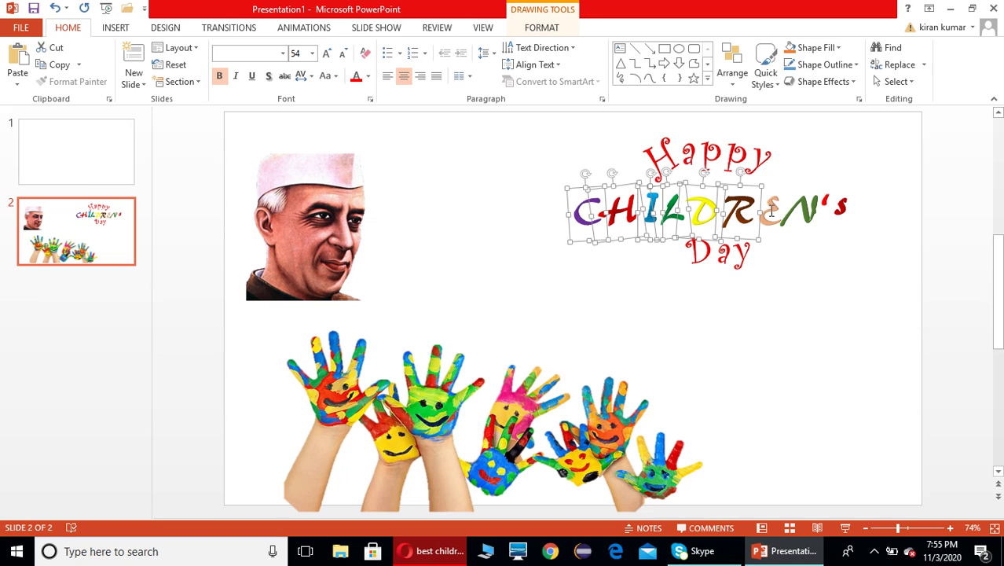
pyautogui.keyDown('shift'); pyautogui.click(770, 211); pyautogui.keyUp('shift')
pyautogui.keyDown('shift'); pyautogui.click(815, 209); pyautogui.keyUp('shift')
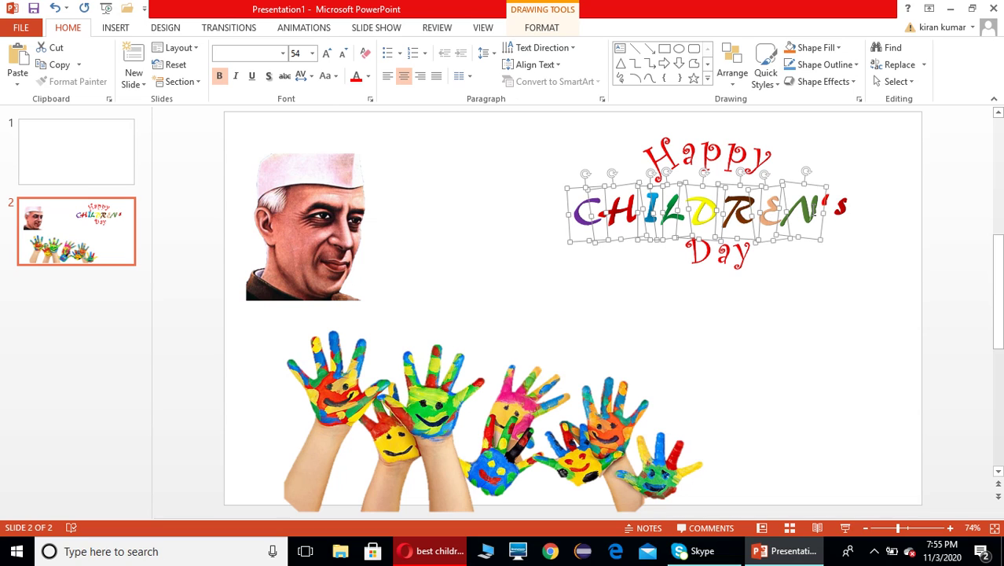
pyautogui.keyDown('shift'); pyautogui.click(828, 201); pyautogui.keyUp('shift')
pyautogui.keyDown('shift'); pyautogui.click(845, 211); pyautogui.keyUp('shift')
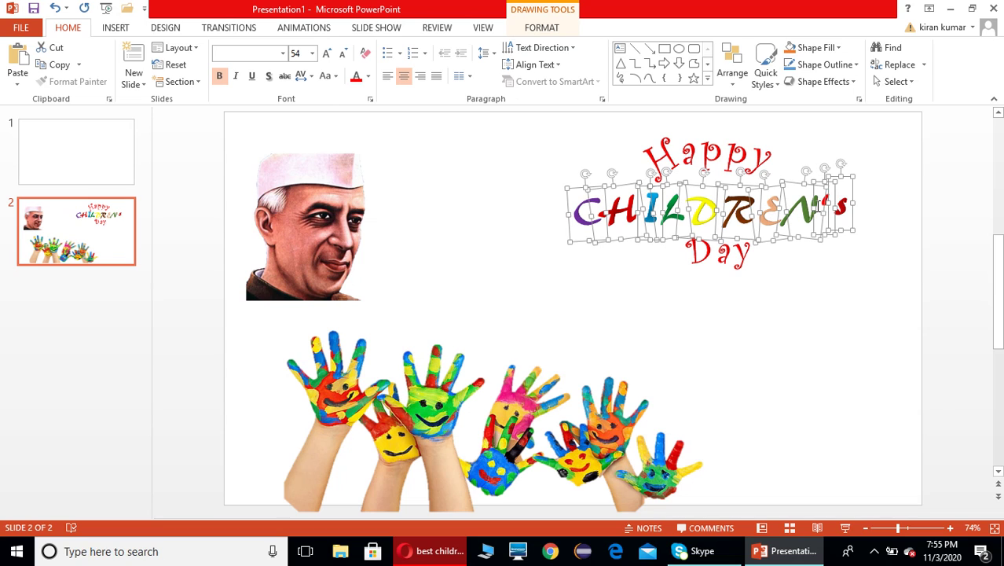
# - Reselect all CHILDREN's letter boxes, C through the final 's, for grouping
pyautogui.rightClick(817, 206)
pyautogui.click(756, 289)
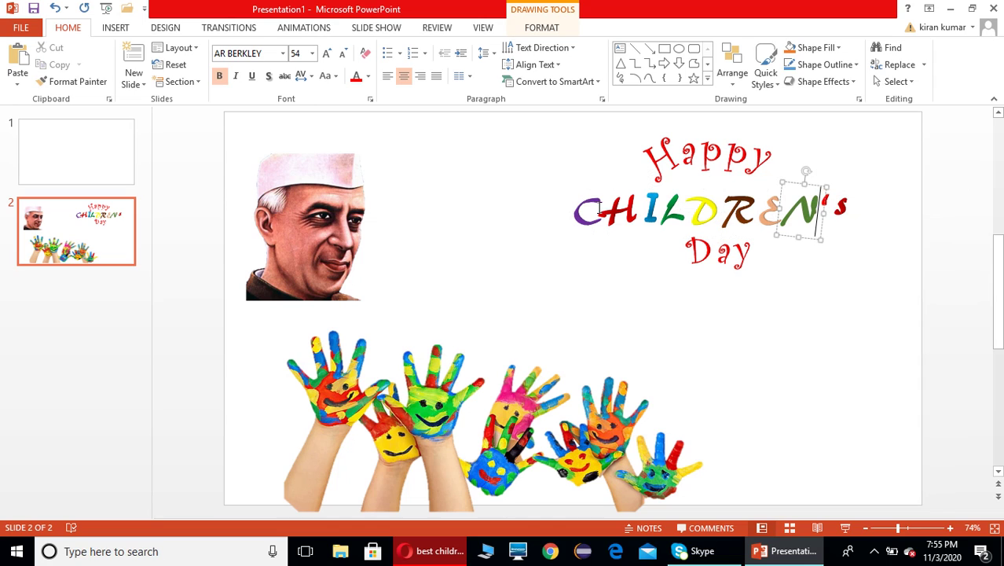
pyautogui.click(579, 205)
pyautogui.keyDown('shift'); pyautogui.click(625, 210); pyautogui.keyUp('shift')
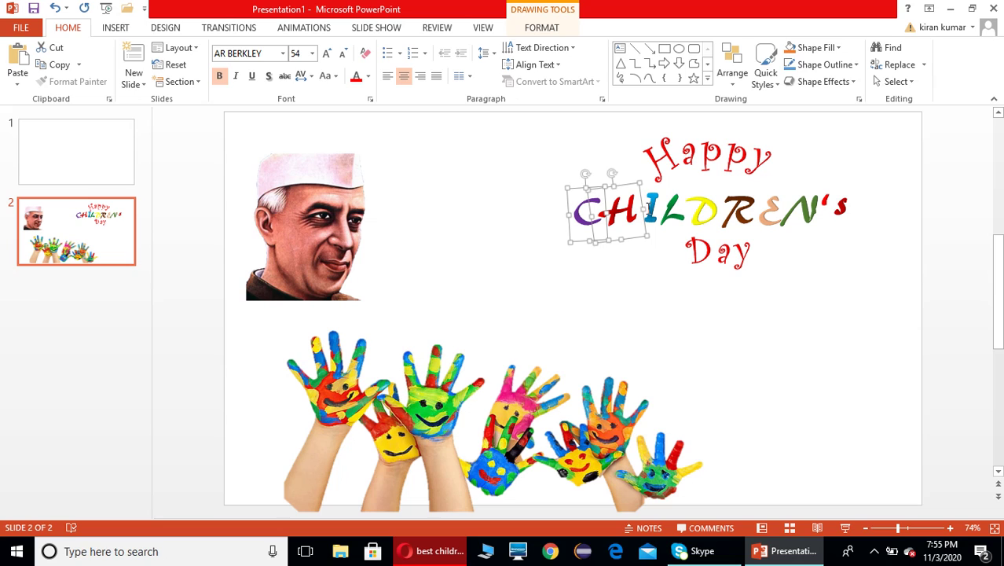
pyautogui.keyDown('shift'); pyautogui.click(651, 208); pyautogui.keyUp('shift')
pyautogui.keyDown('shift'); pyautogui.click(676, 208); pyautogui.keyUp('shift')
pyautogui.keyDown('shift'); pyautogui.click(699, 209); pyautogui.keyUp('shift')
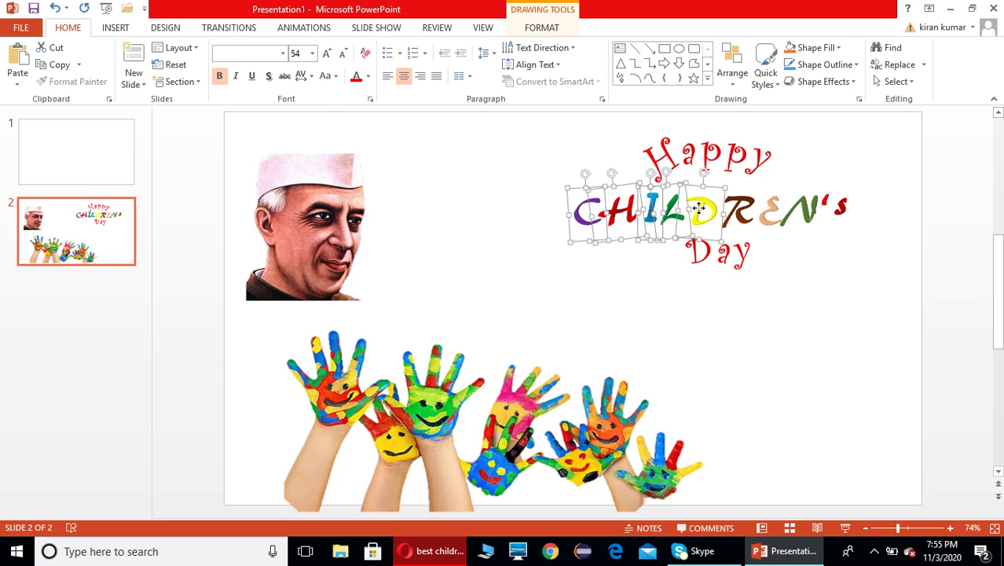
pyautogui.keyDown('shift'); pyautogui.click(742, 208); pyautogui.keyUp('shift')
pyautogui.keyDown('shift'); pyautogui.click(767, 208); pyautogui.keyUp('shift')
pyautogui.keyDown('shift'); pyautogui.click(811, 210); pyautogui.keyUp('shift')
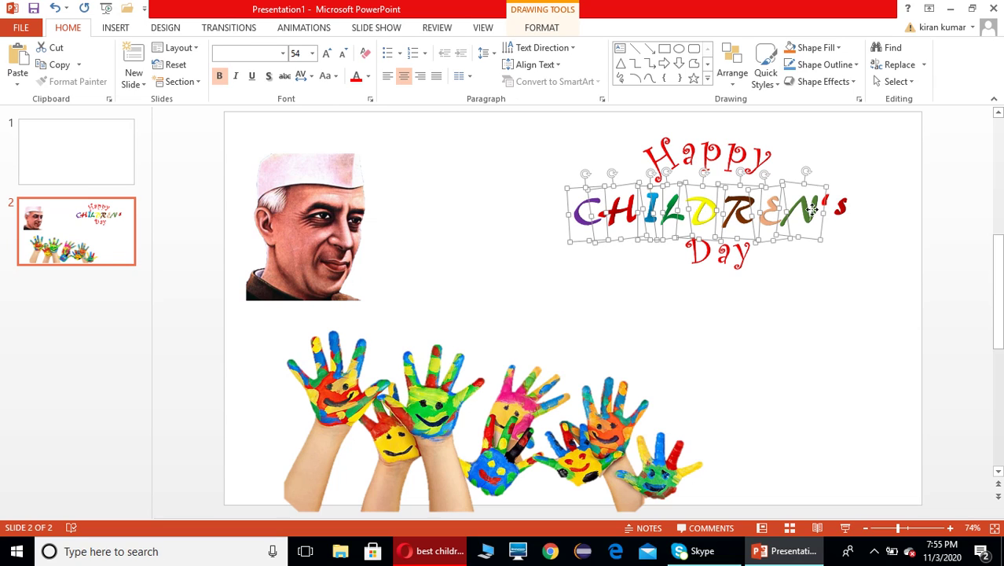
pyautogui.keyDown('shift'); pyautogui.click(838, 207); pyautogui.keyUp('shift')
pyautogui.keyDown('shift'); pyautogui.click(825, 200); pyautogui.keyUp('shift')
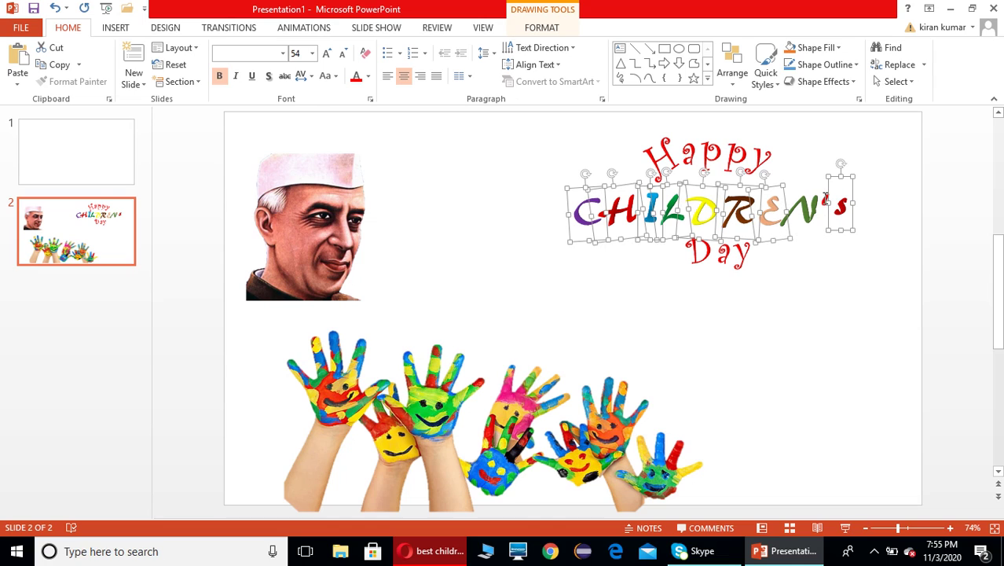
pyautogui.keyDown('shift'); pyautogui.click(813, 210); pyautogui.keyUp('shift')
pyautogui.keyDown('shift'); pyautogui.click(821, 209); pyautogui.keyUp('shift')
pyautogui.keyDown('shift'); pyautogui.click(825, 206); pyautogui.keyUp('shift')
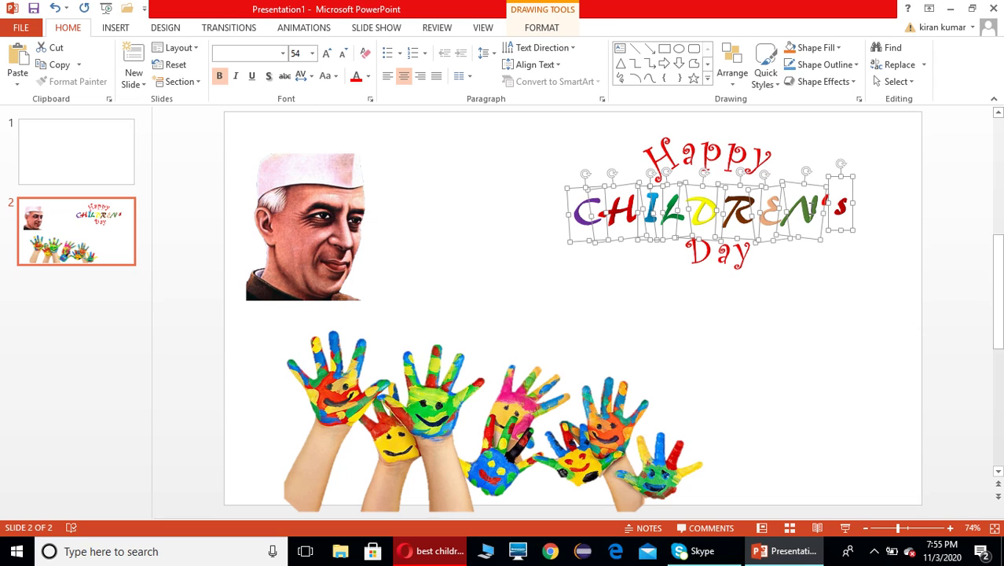
# - Group the selected letters with Ctrl+G and reposition the CHILDREN's group
pyautogui.hotkey('ctrl', 'g')
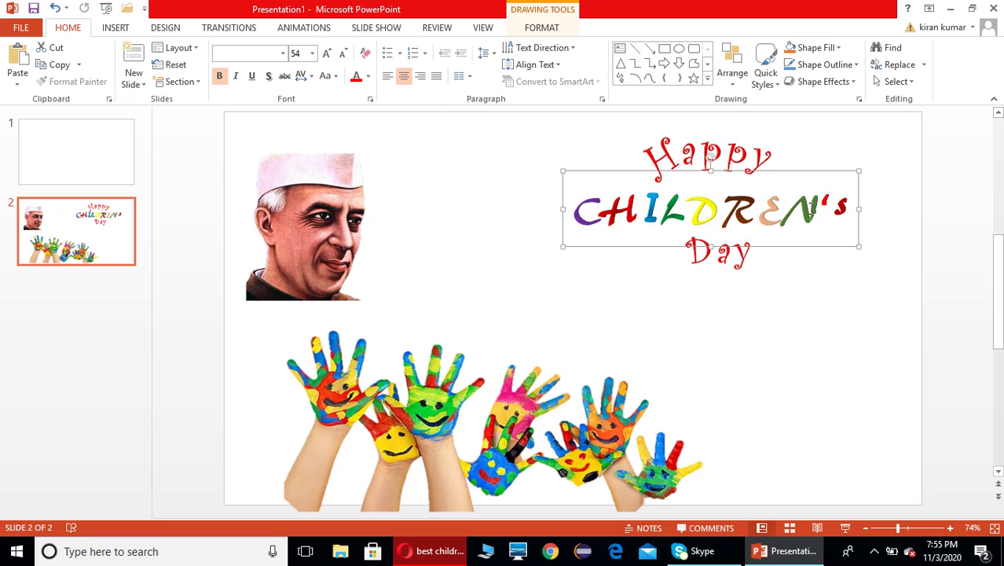
pyautogui.click(849, 316)
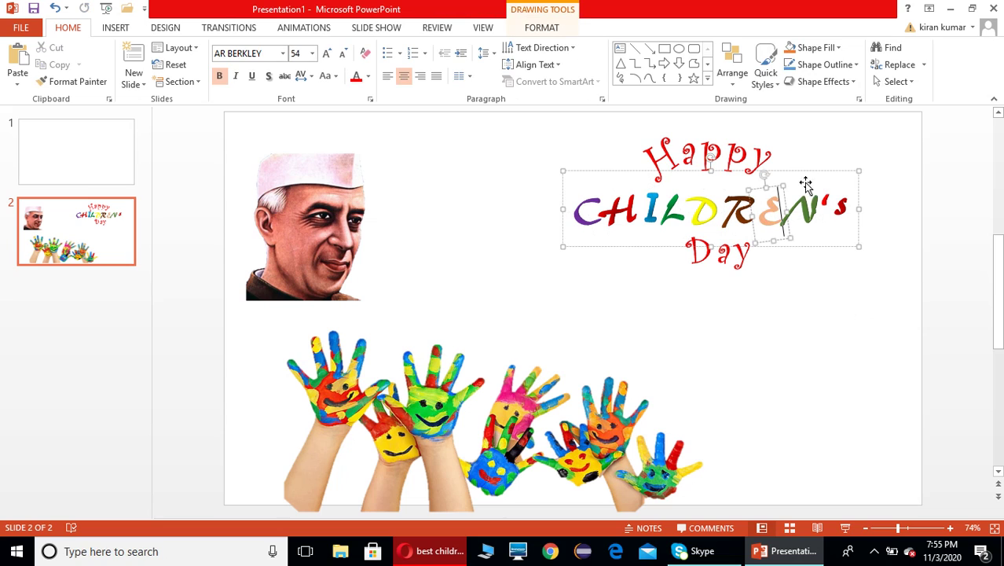
pyautogui.click(770, 217)
pyautogui.moveTo(828, 173); pyautogui.dragTo(825, 180)
# - Nudge the CHILDREN's group slightly to the right
pyautogui.click(868, 314)
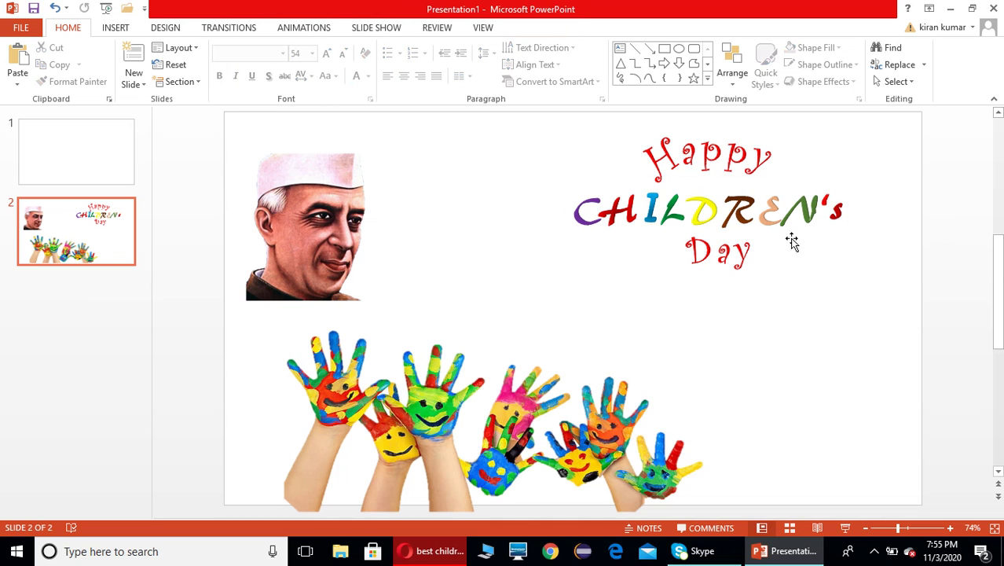
pyautogui.click(761, 208)
pyautogui.click(625, 186)
pyautogui.click(594, 196)
pyautogui.click(621, 176)
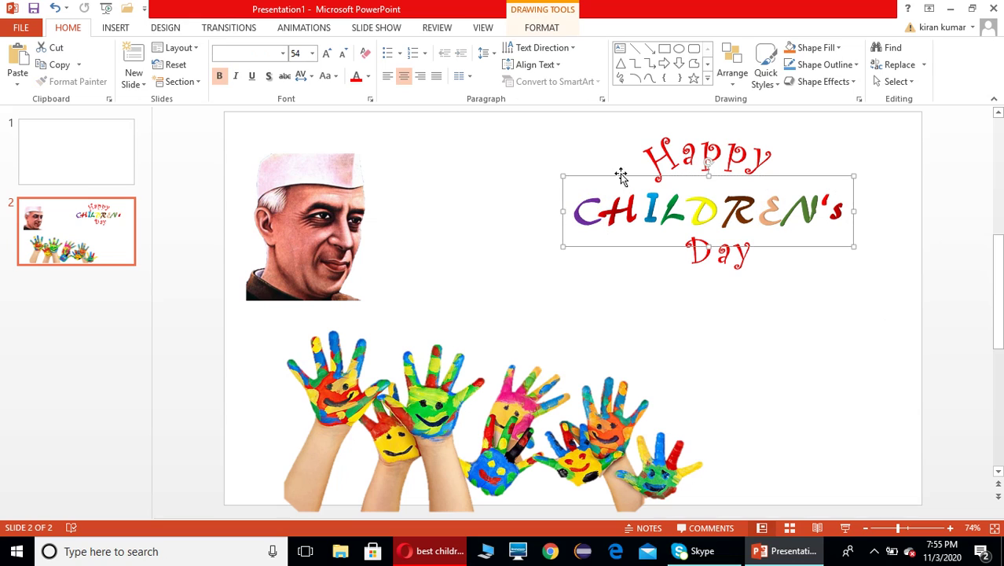
pyautogui.moveTo(622, 181); pyautogui.dragTo(617, 169)
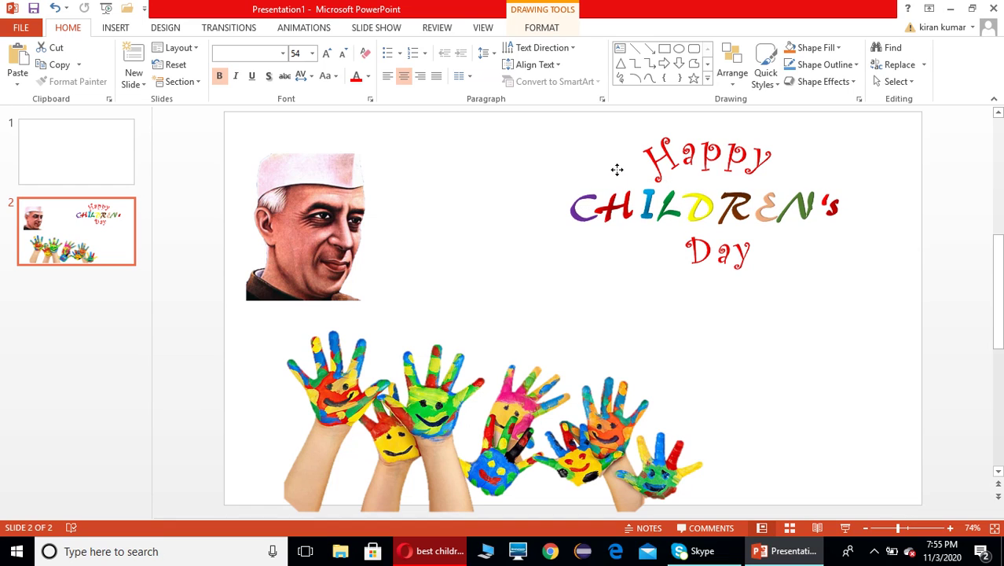
# - Adjust the 's and settle CHILDREN's centred between Happy and Day
pyautogui.click(617, 176)
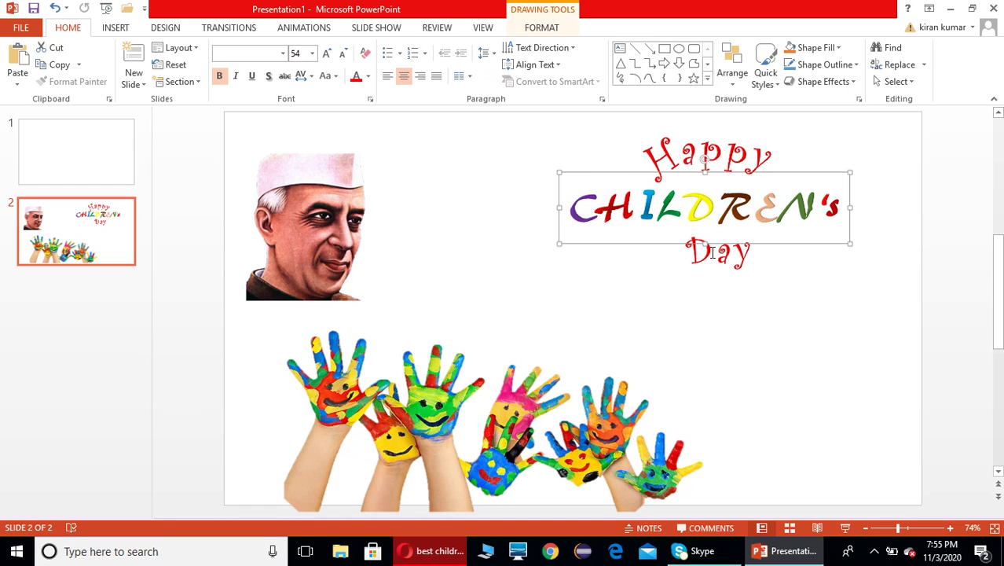
pyautogui.click(827, 196)
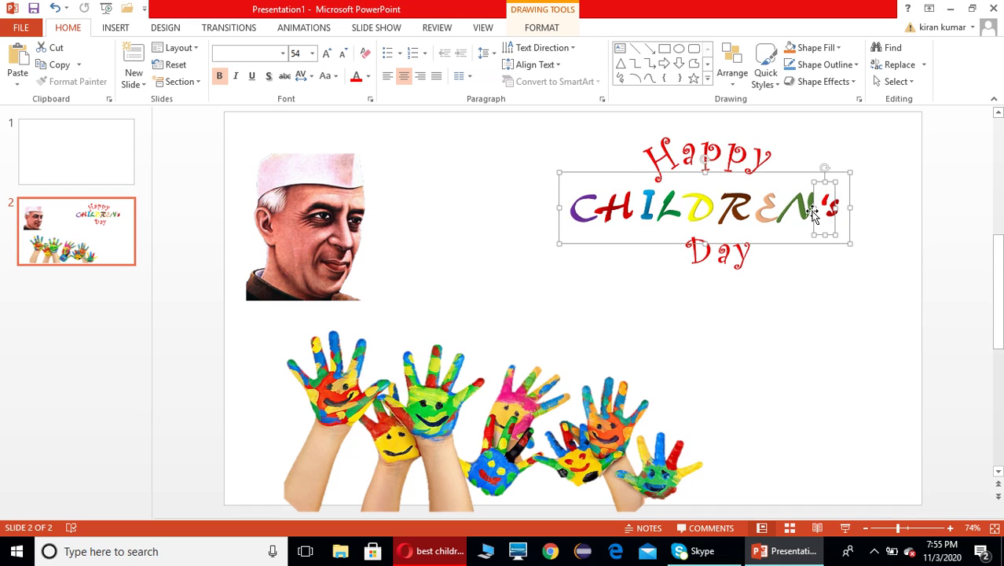
pyautogui.moveTo(813, 214); pyautogui.dragTo(817, 220)
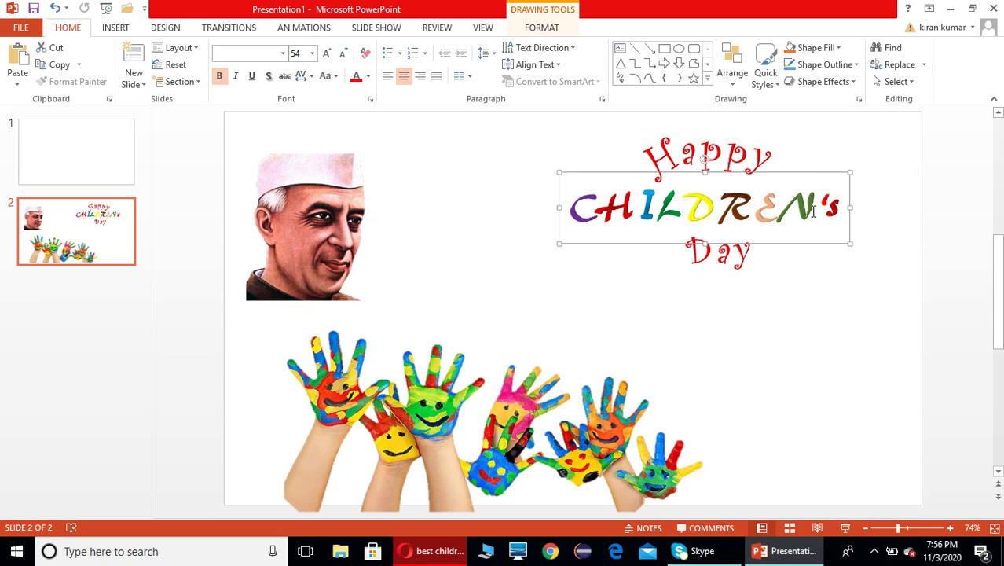
pyautogui.moveTo(796, 184); pyautogui.dragTo(803, 198)
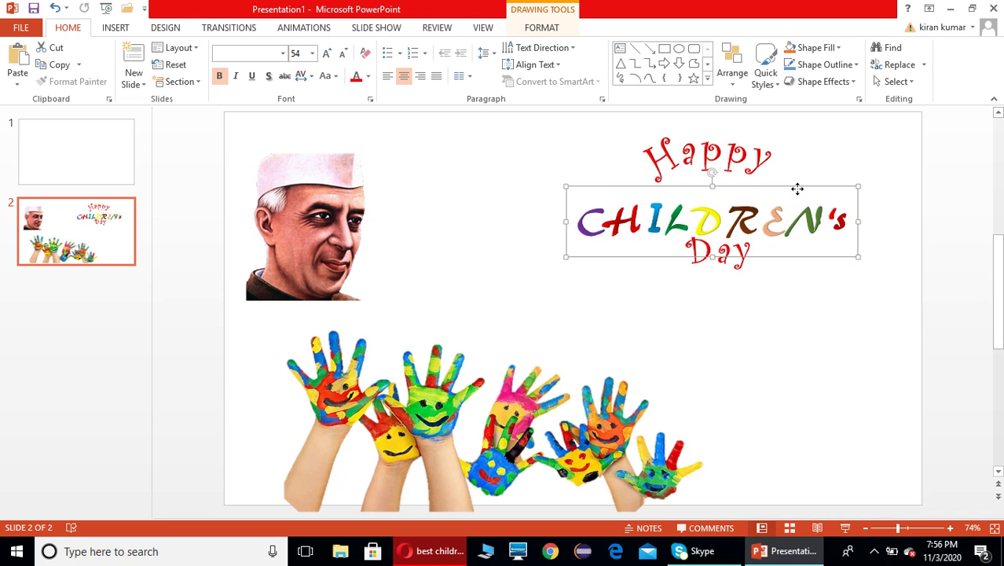
pyautogui.moveTo(797, 189); pyautogui.dragTo(796, 173)
pyautogui.click(807, 330)
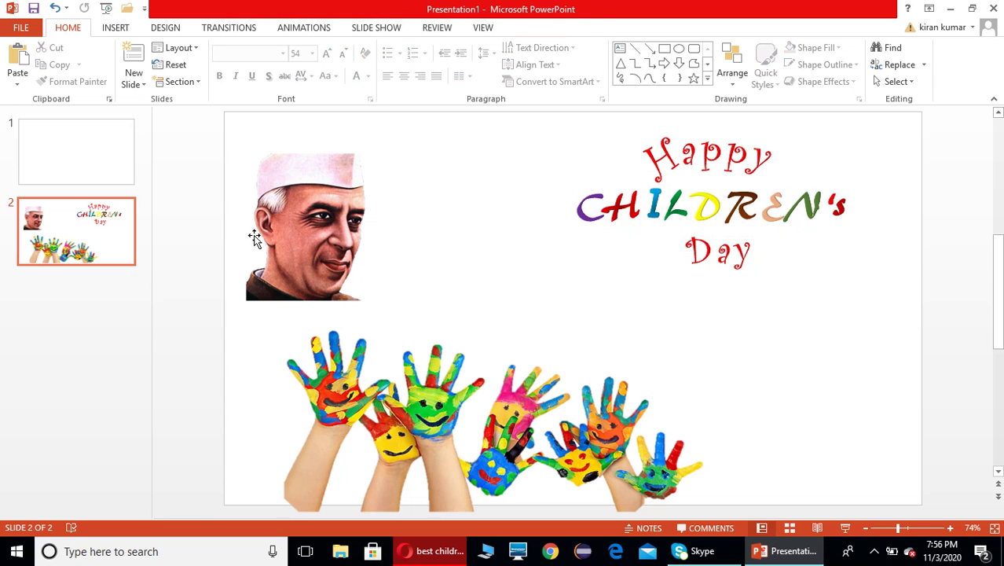
pyautogui.click(115, 28)
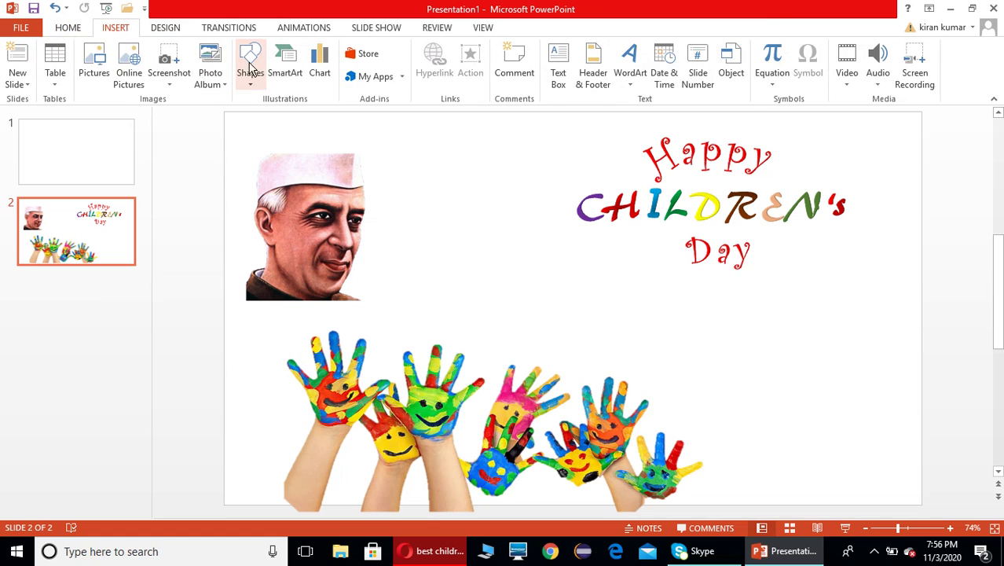
pyautogui.click(251, 70)
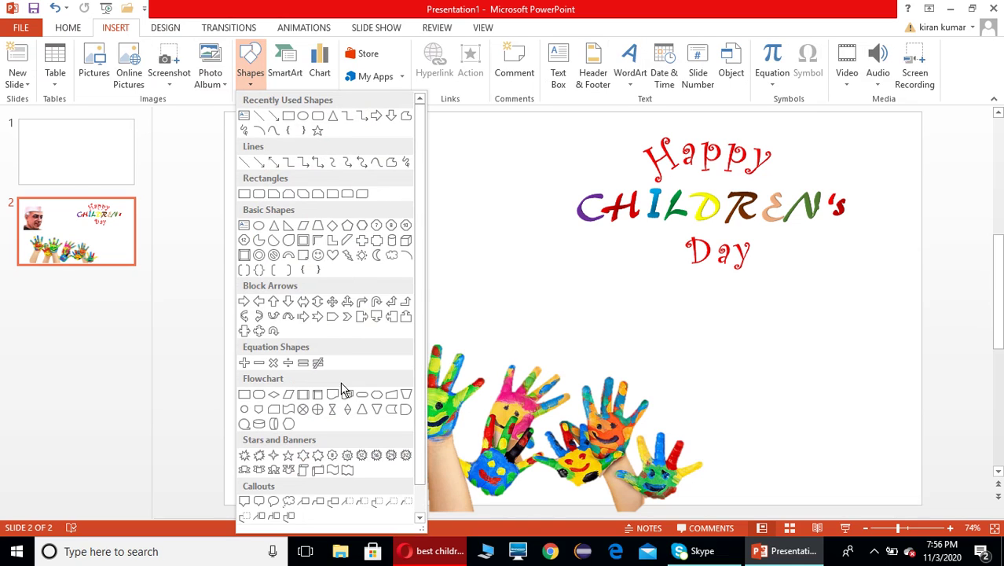
pyautogui.click(273, 457)
pyautogui.click(440, 225)
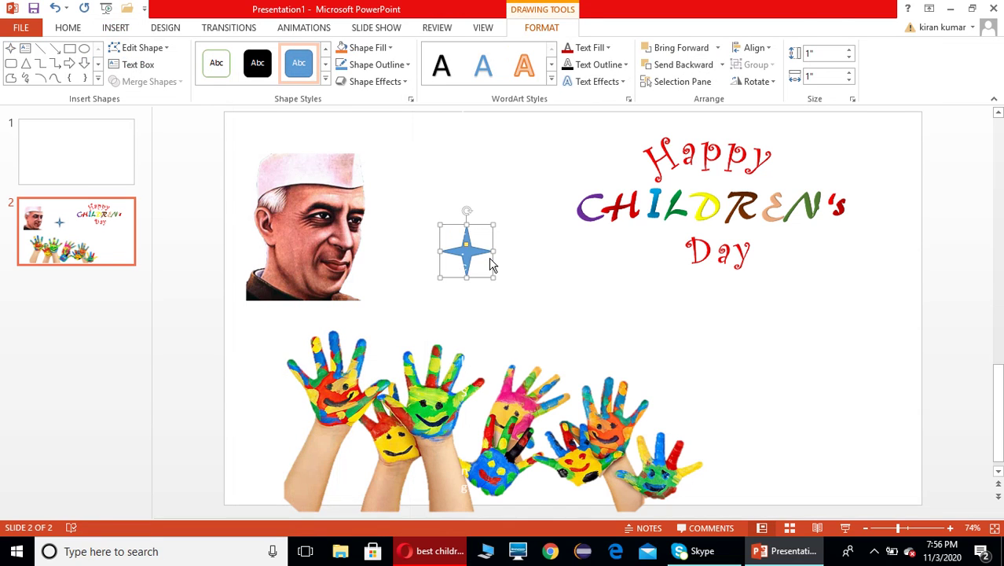
pyautogui.click(498, 267)
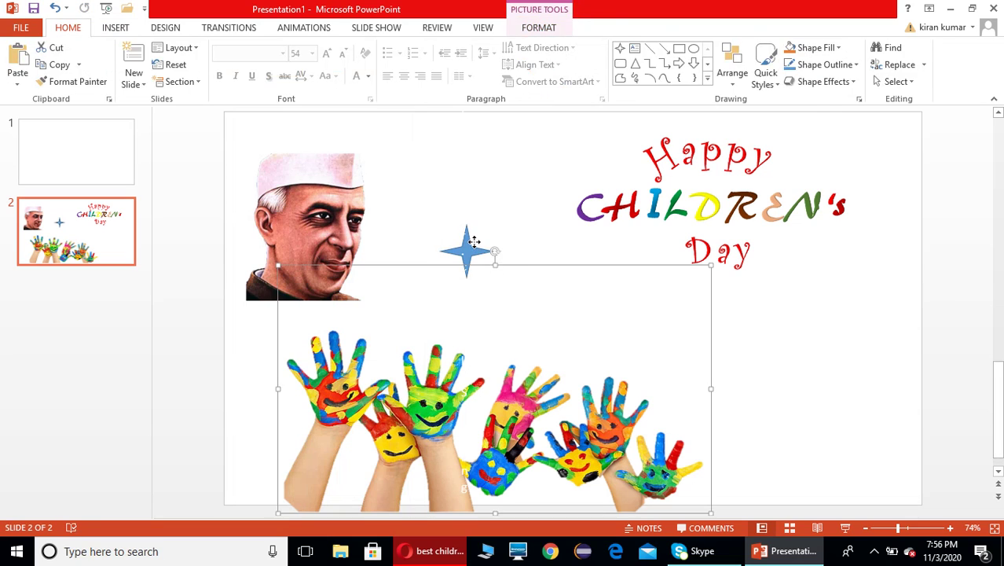
pyautogui.click(474, 242)
pyautogui.moveTo(482, 227); pyautogui.dragTo(468, 141)
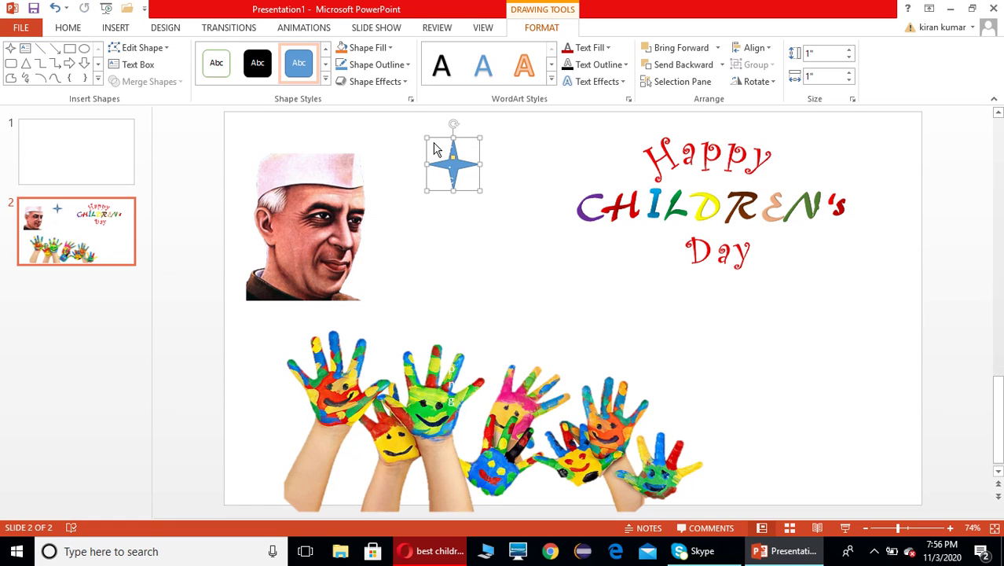
pyautogui.press('Delete')
# - Draw a small 4-Point Star near the top of the slide
pyautogui.click(112, 29)
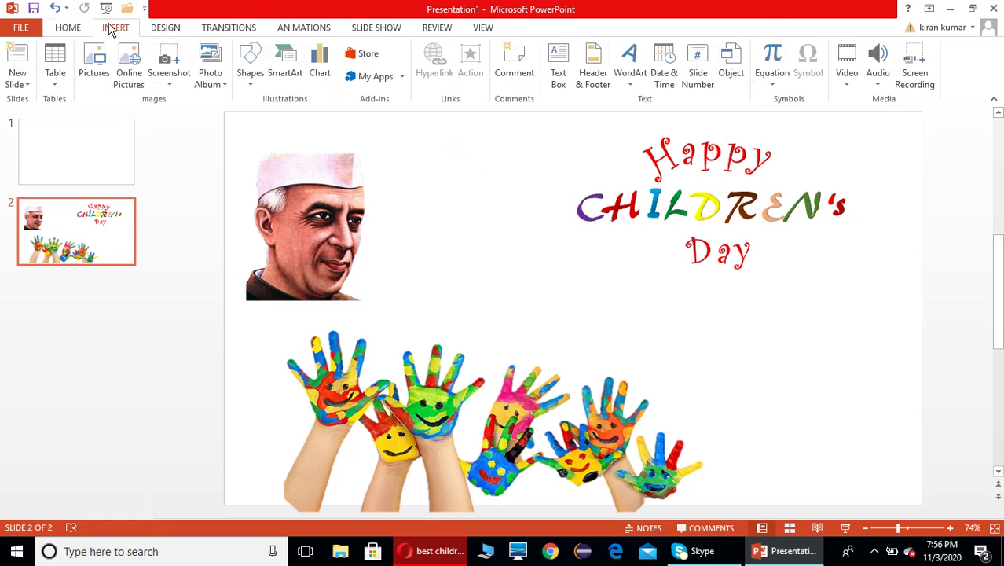
pyautogui.click(249, 69)
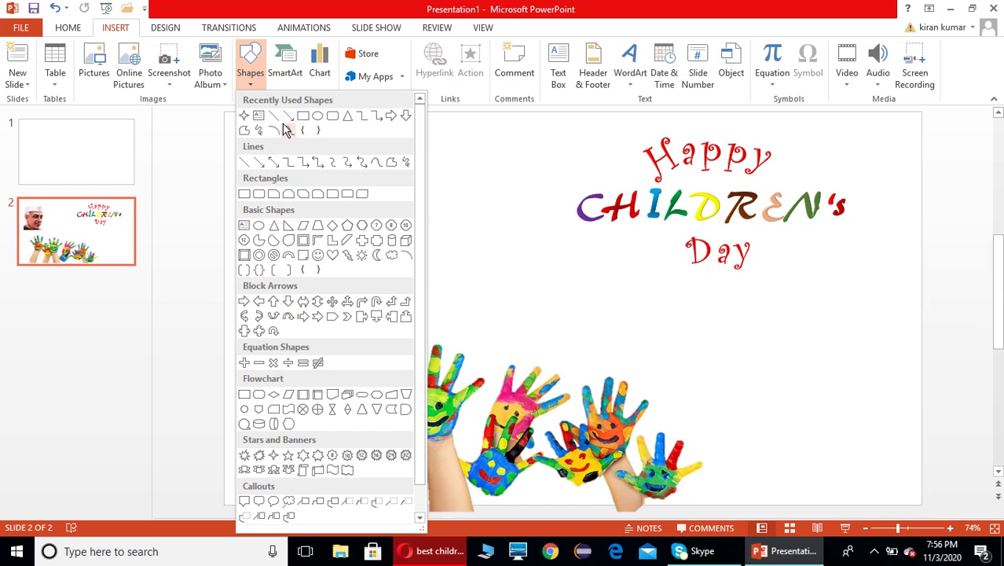
pyautogui.click(244, 116)
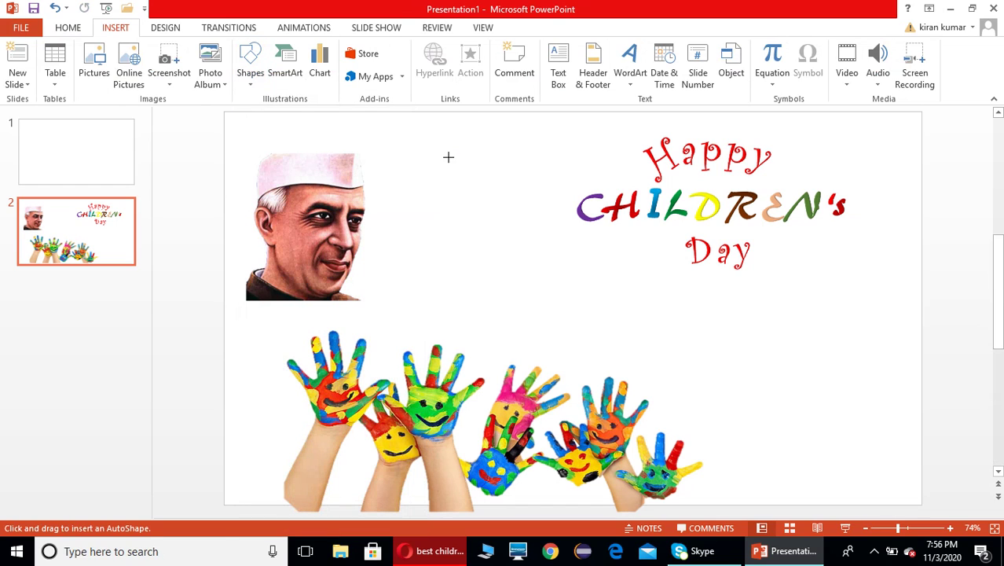
pyautogui.moveTo(462, 144); pyautogui.dragTo(475, 155)
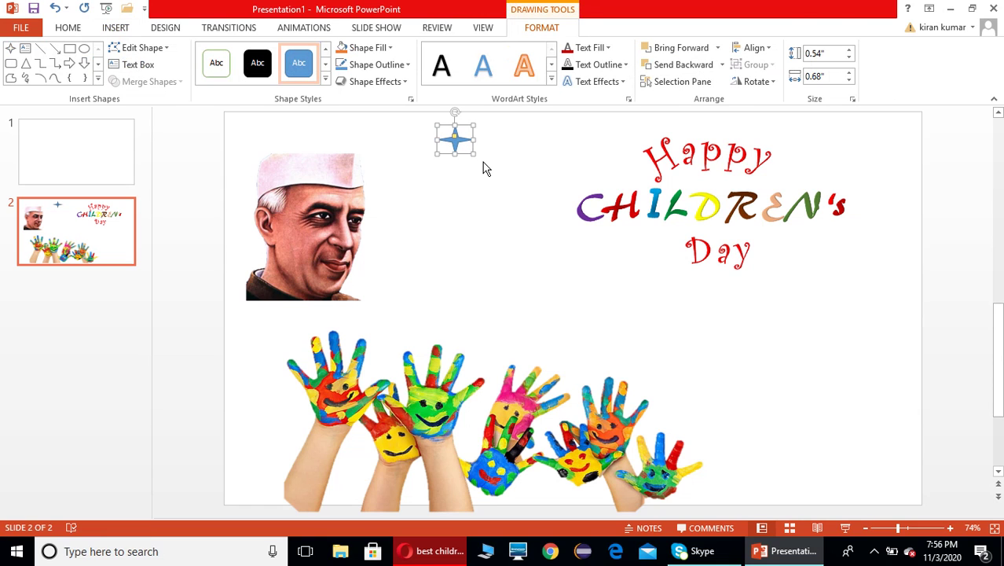
# - Paste star copies in a diagonal trail and move one to the top-right corner
pyautogui.hotkey('ctrl', 'c')
pyautogui.click(511, 150)
pyautogui.hotkey('ctrl', 'v')
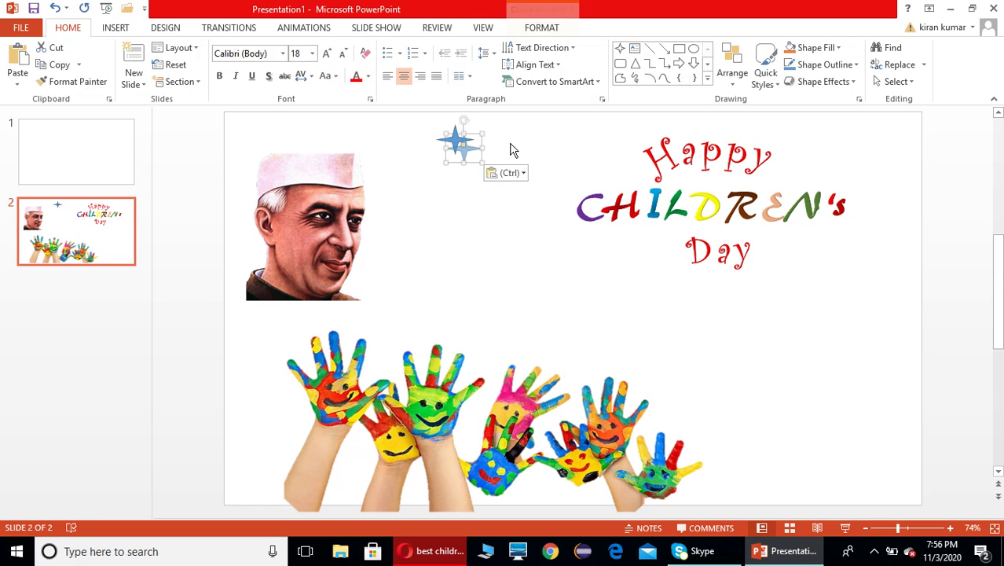
pyautogui.hotkey('ctrl', 'v')
pyautogui.hotkey('ctrl', 'v')
pyautogui.hotkey('ctrl', 'v')
pyautogui.hotkey('ctrl', 'v')
pyautogui.hotkey('ctrl', 'v')
pyautogui.hotkey('ctrl', 'v')
pyautogui.hotkey('ctrl', 'v')
pyautogui.hotkey('ctrl', 'v')
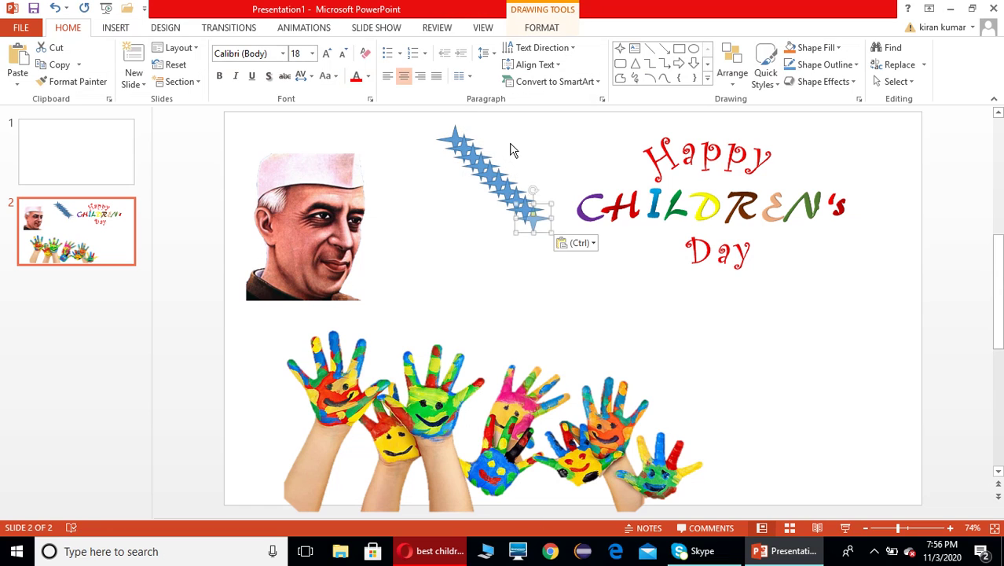
pyautogui.hotkey('ctrl', 'v')
pyautogui.hotkey('ctrl', 'v')
pyautogui.hotkey('ctrl', 'v')
pyautogui.hotkey('ctrl', 'v')
pyautogui.hotkey('ctrl', 'v')
pyautogui.hotkey('ctrl', 'v')
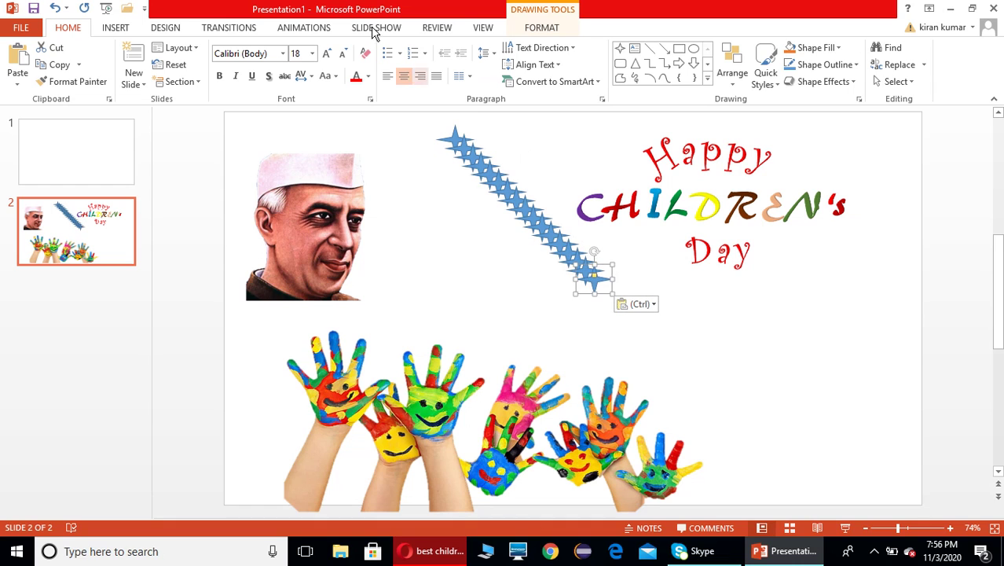
pyautogui.moveTo(589, 283)
pyautogui.mouseDown()
pyautogui.moveTo(872, 139)
pyautogui.moveTo(887, 156)
pyautogui.mouseUp()
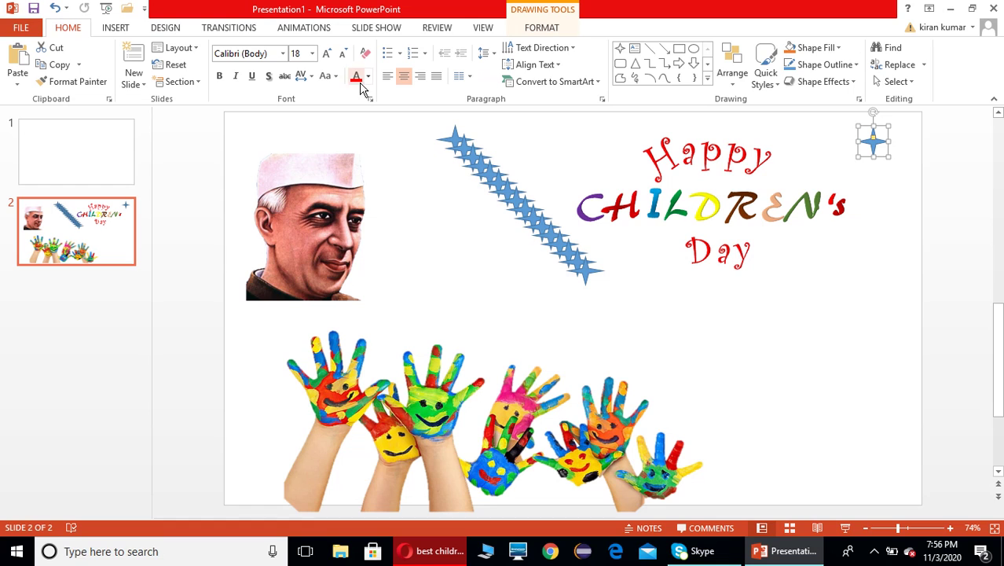
# - Fill the small top-right star red with a dark red gradient, remove its outline, and shrink it
pyautogui.click(542, 28)
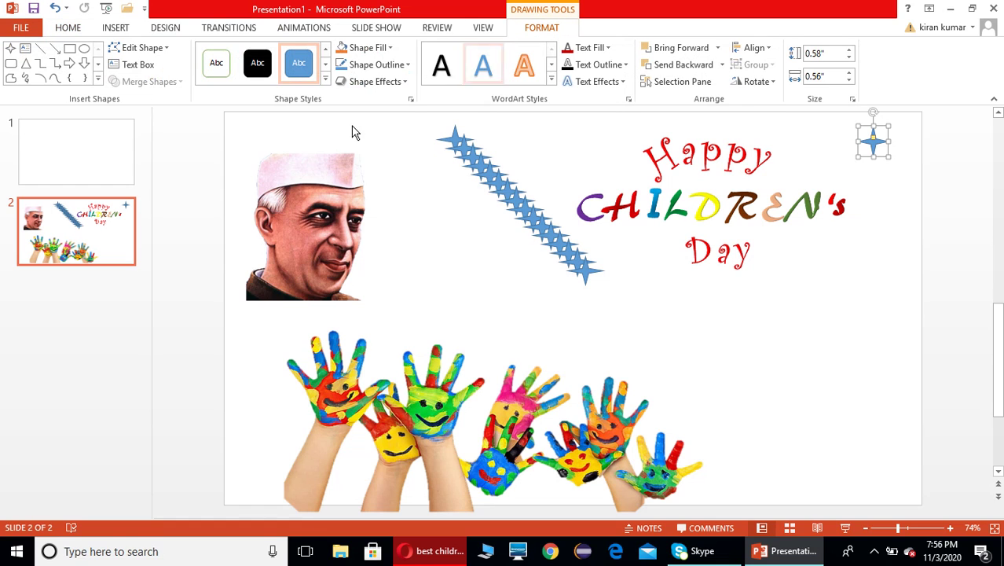
pyautogui.click(390, 49)
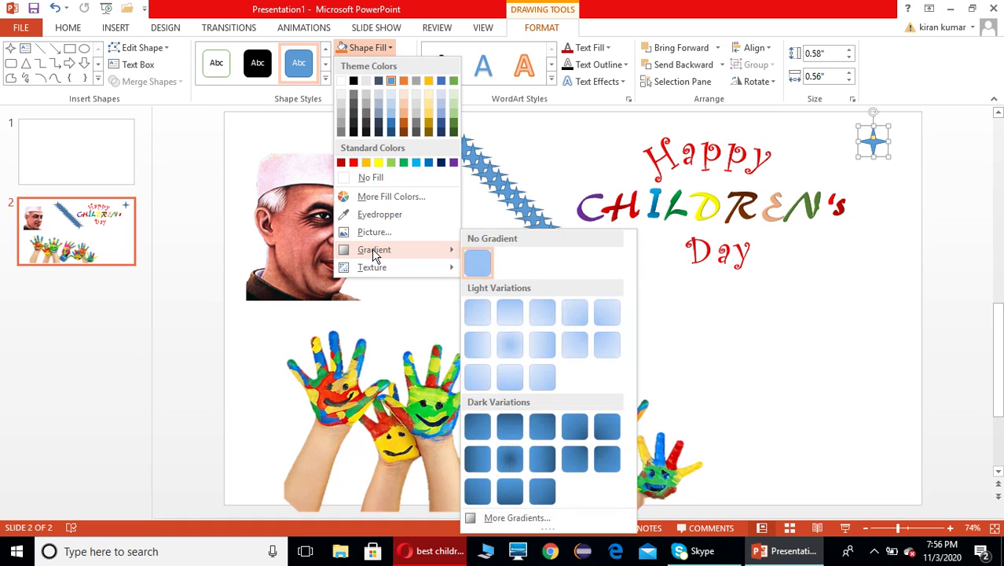
pyautogui.click(353, 163)
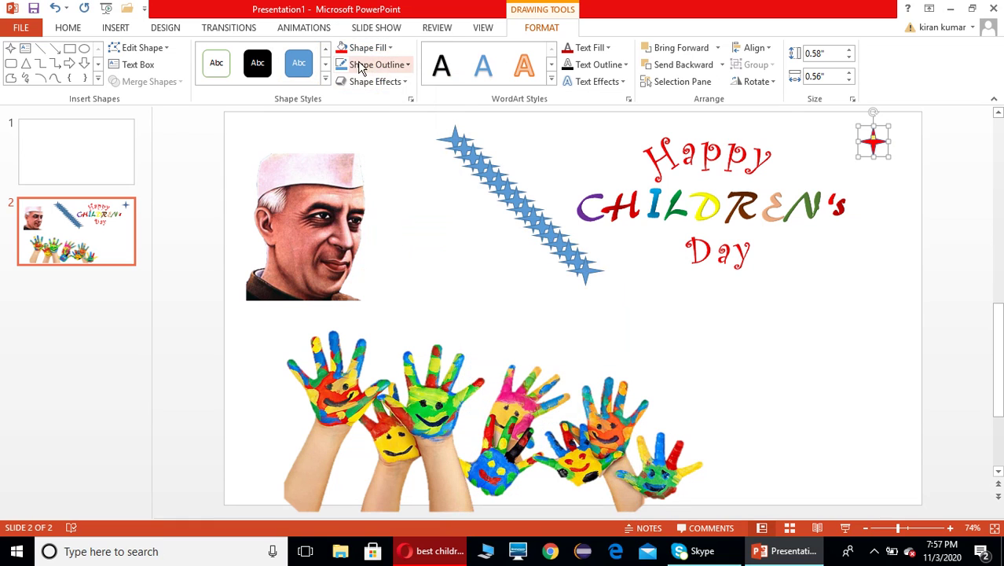
pyautogui.click(391, 48)
pyautogui.moveTo(365, 249)
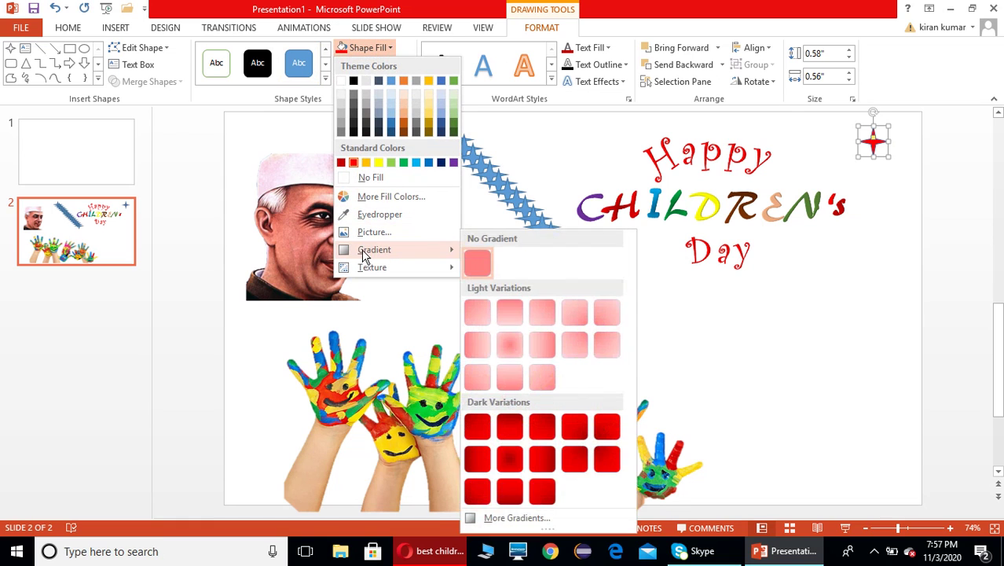
pyautogui.click(509, 459)
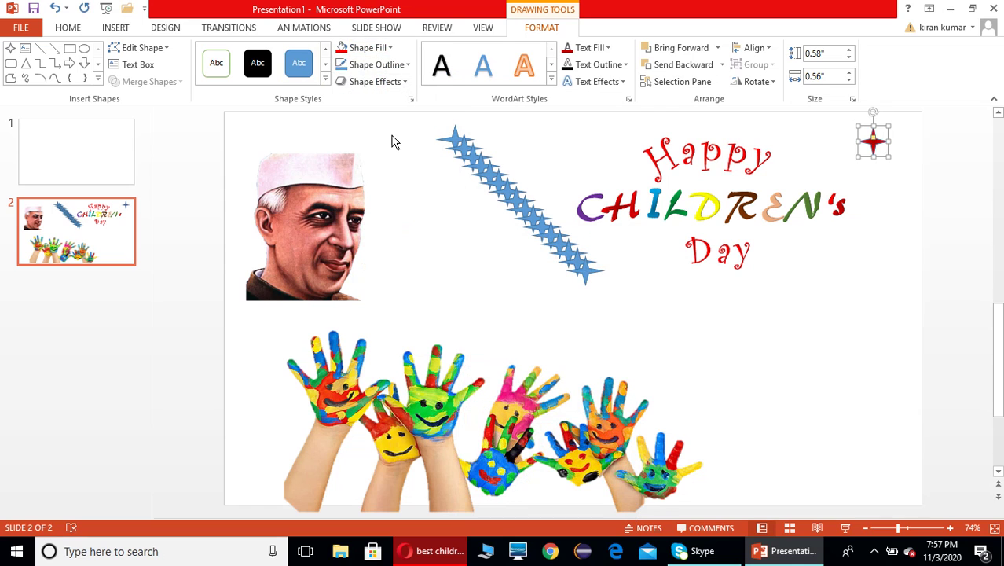
pyautogui.click(411, 66)
pyautogui.click(377, 198)
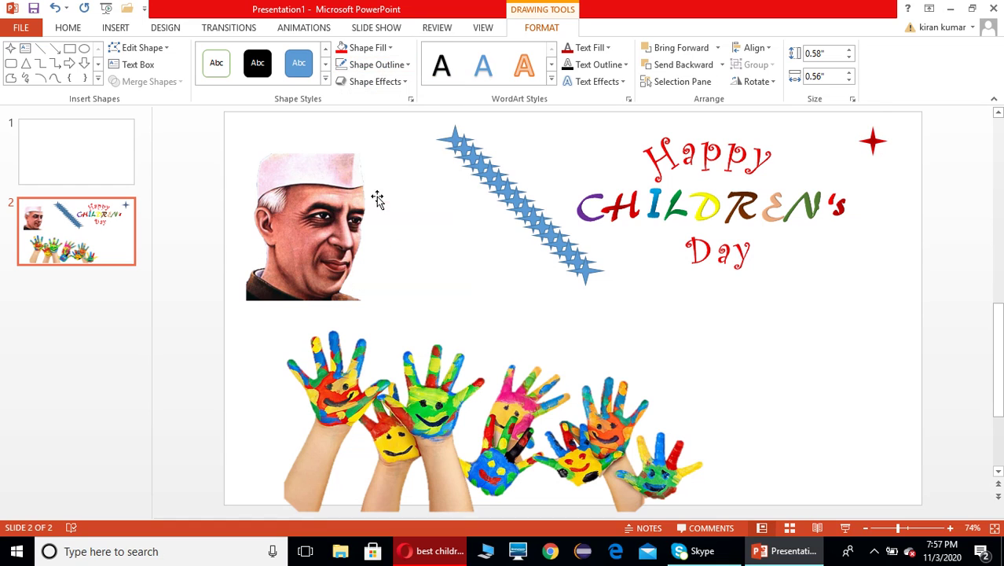
pyautogui.press('Tab')
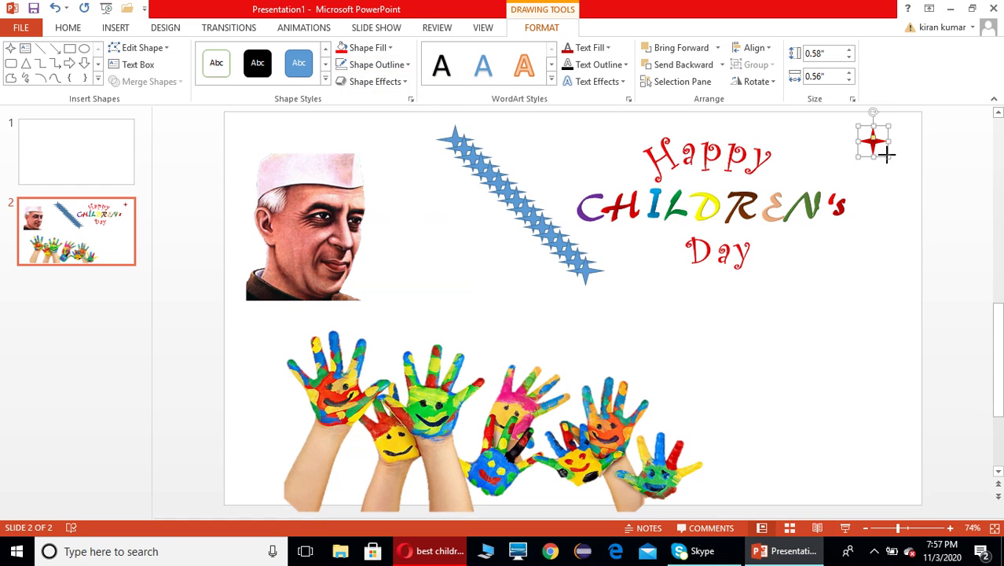
pyautogui.moveTo(886, 155); pyautogui.dragTo(879, 142)
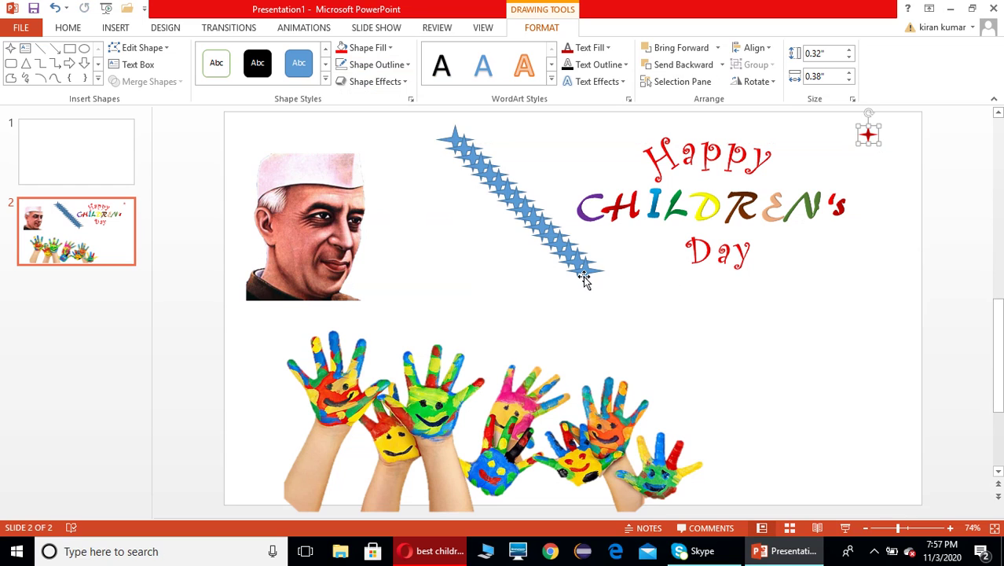
# - Move a blue star below CHILDREN's, give it a black style with a gradient, and resize it
pyautogui.moveTo(583, 280); pyautogui.dragTo(833, 267)
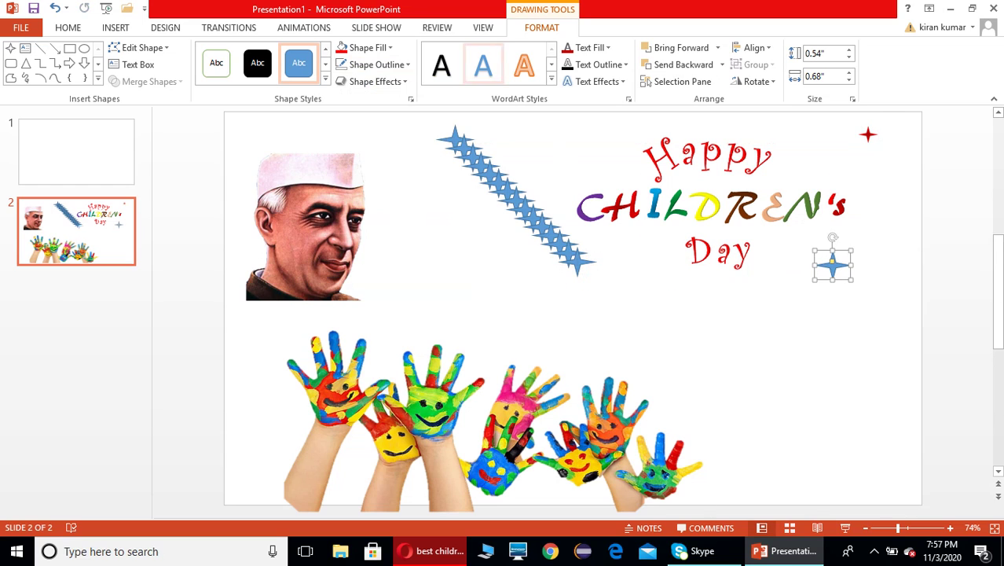
pyautogui.click(326, 82)
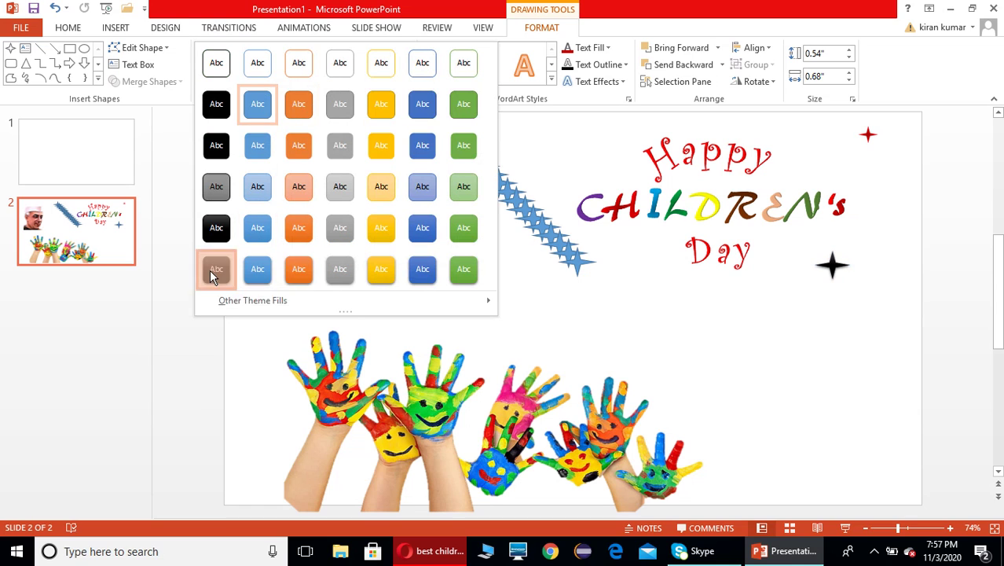
pyautogui.click(210, 269)
pyautogui.click(390, 49)
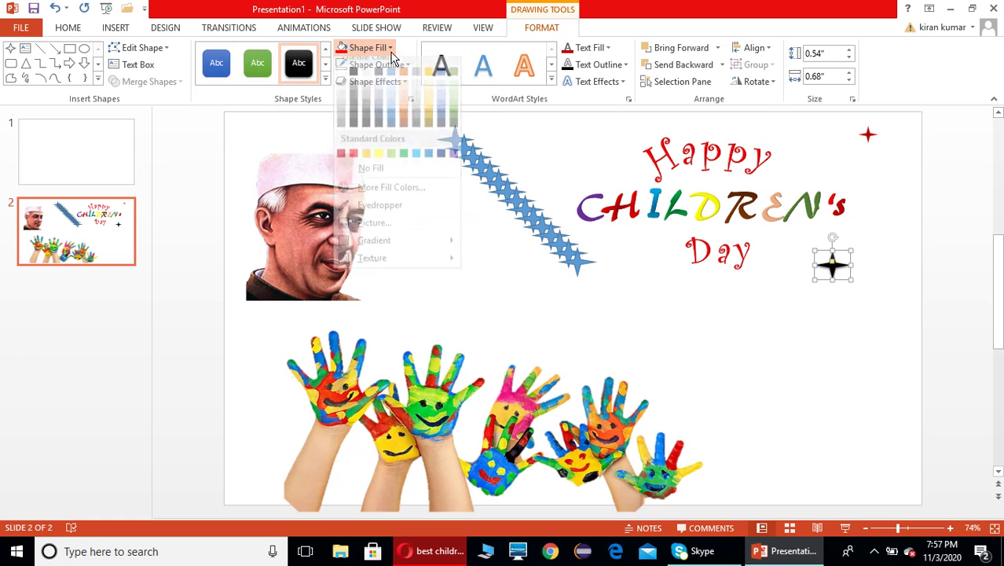
pyautogui.moveTo(370, 251)
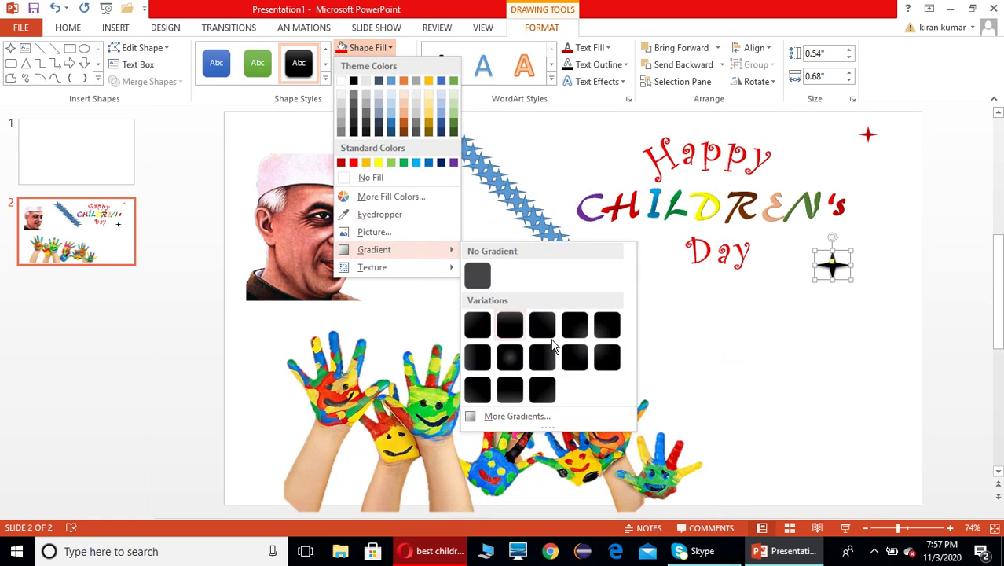
pyautogui.click(517, 360)
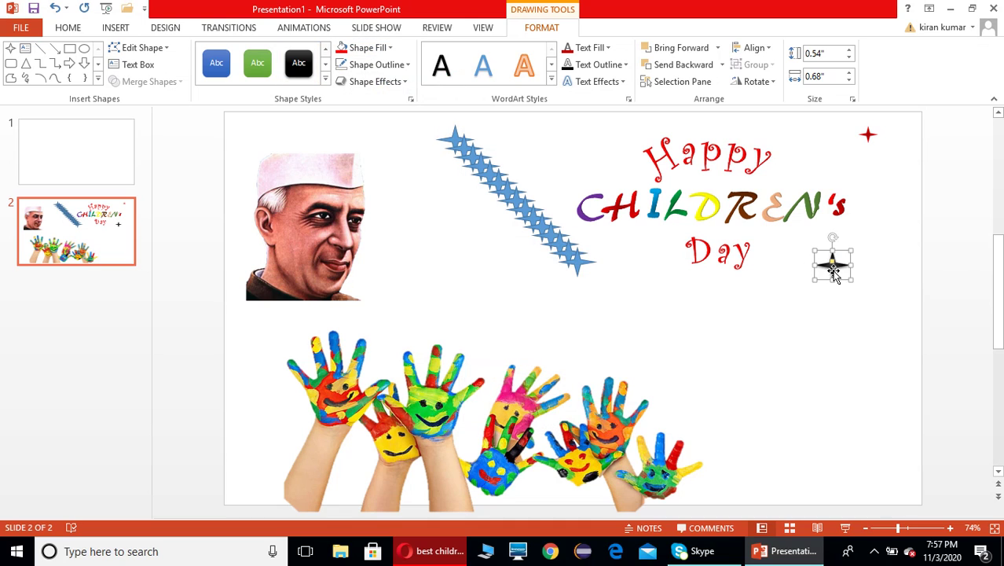
pyautogui.moveTo(850, 279); pyautogui.dragTo(843, 276)
# - Make a yellow gradient, outline-free star beside the title's right end and shift the hands picture right
pyautogui.click(578, 267)
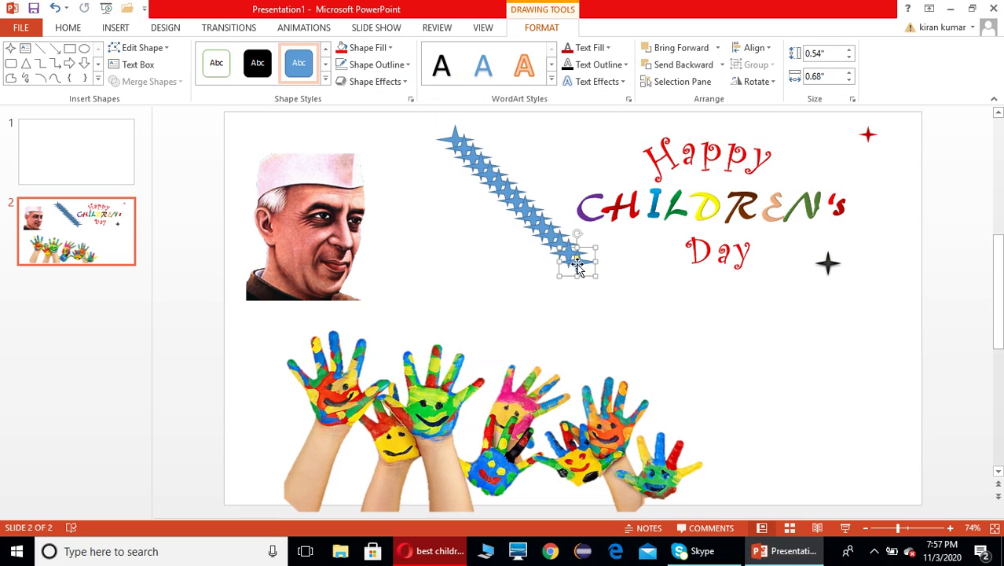
pyautogui.moveTo(584, 265); pyautogui.dragTo(800, 304)
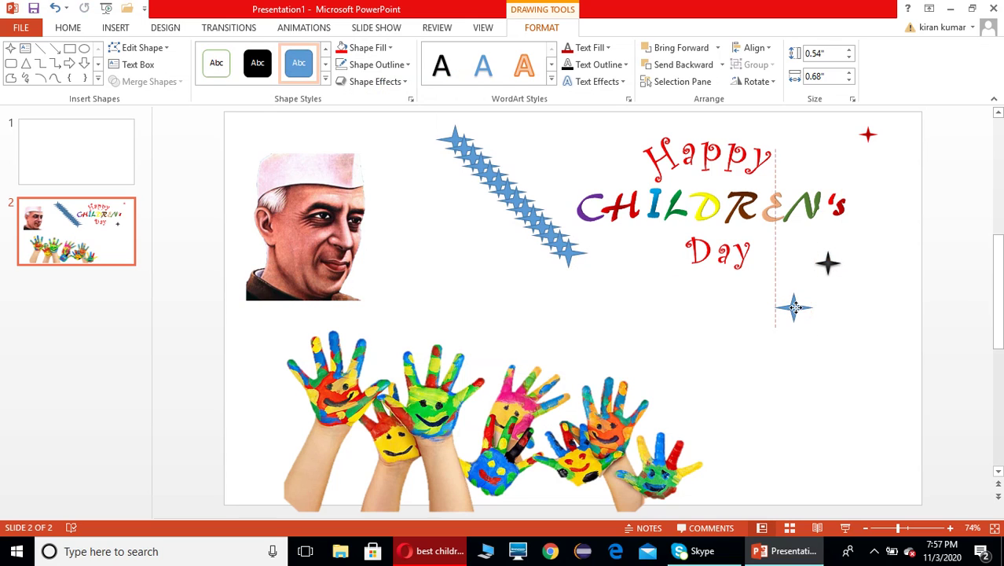
pyautogui.click(391, 48)
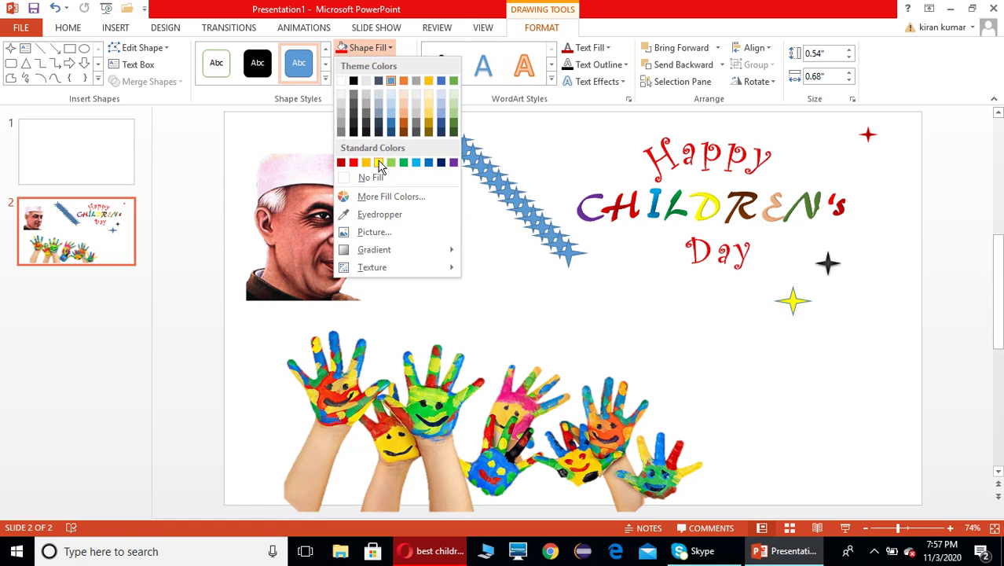
pyautogui.click(379, 163)
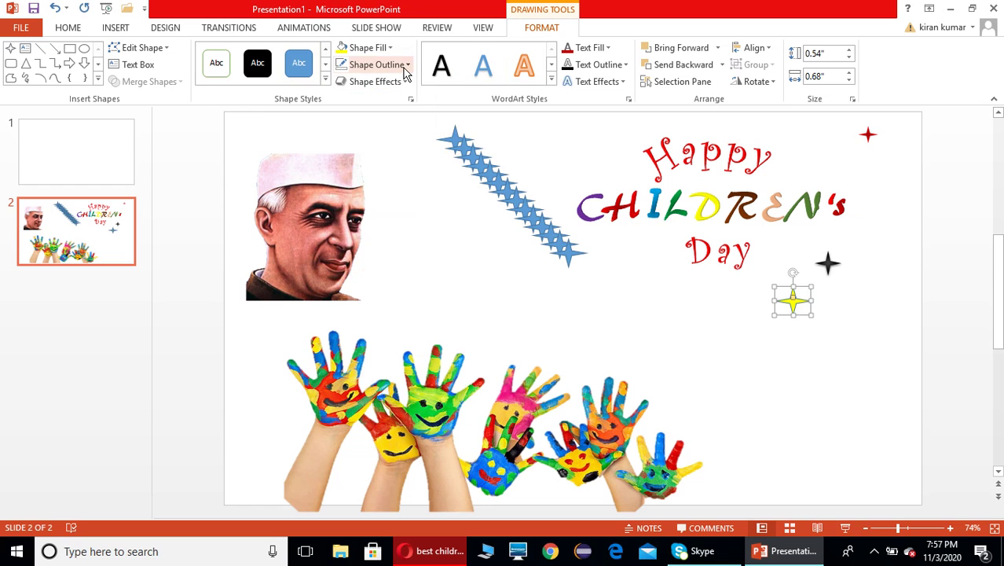
pyautogui.click(405, 67)
pyautogui.click(359, 193)
pyautogui.click(390, 48)
pyautogui.moveTo(451, 250)
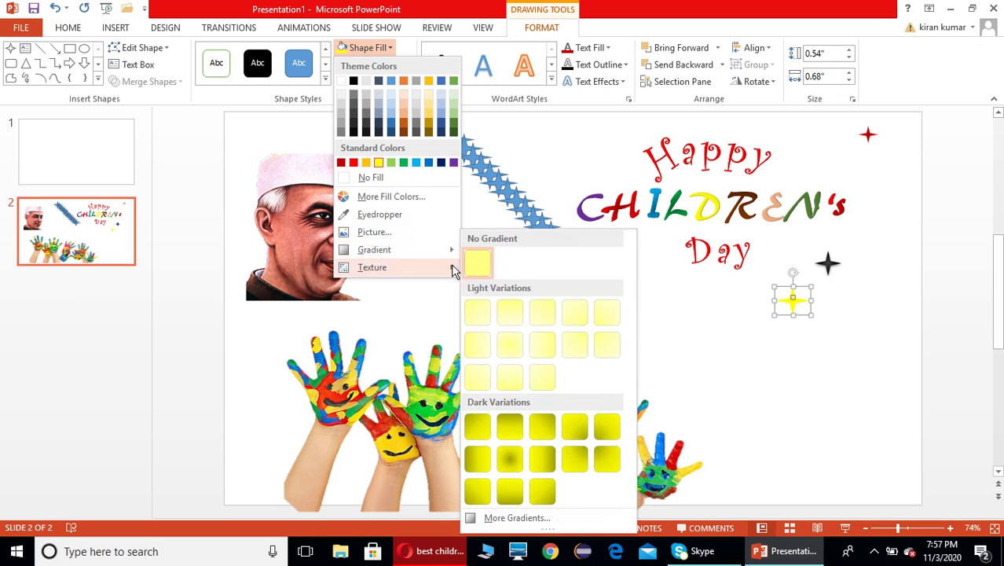
pyautogui.click(509, 459)
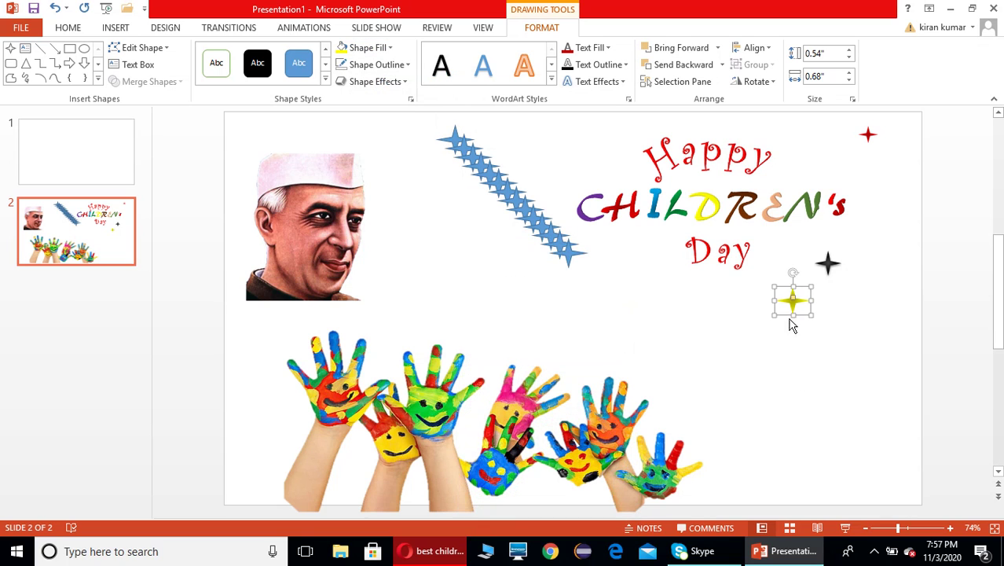
pyautogui.moveTo(811, 310)
pyautogui.mouseDown()
pyautogui.moveTo(776, 287)
pyautogui.moveTo(886, 254)
pyautogui.moveTo(886, 224)
pyautogui.mouseUp()
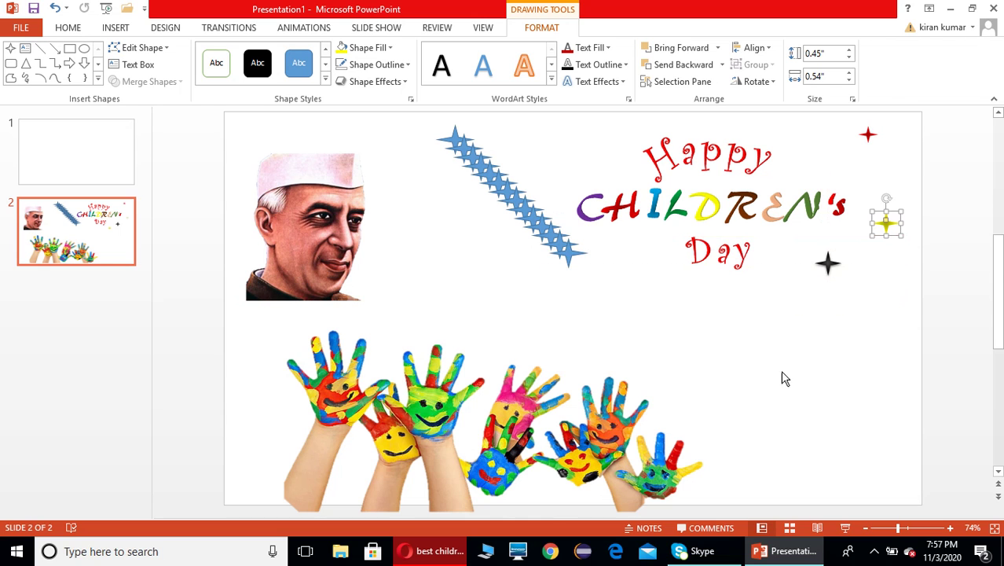
pyautogui.moveTo(591, 435); pyautogui.dragTo(687, 422)
# - Drag chain stars near Happy, beside the portrait, below Day, and left of the hands
pyautogui.click(847, 378)
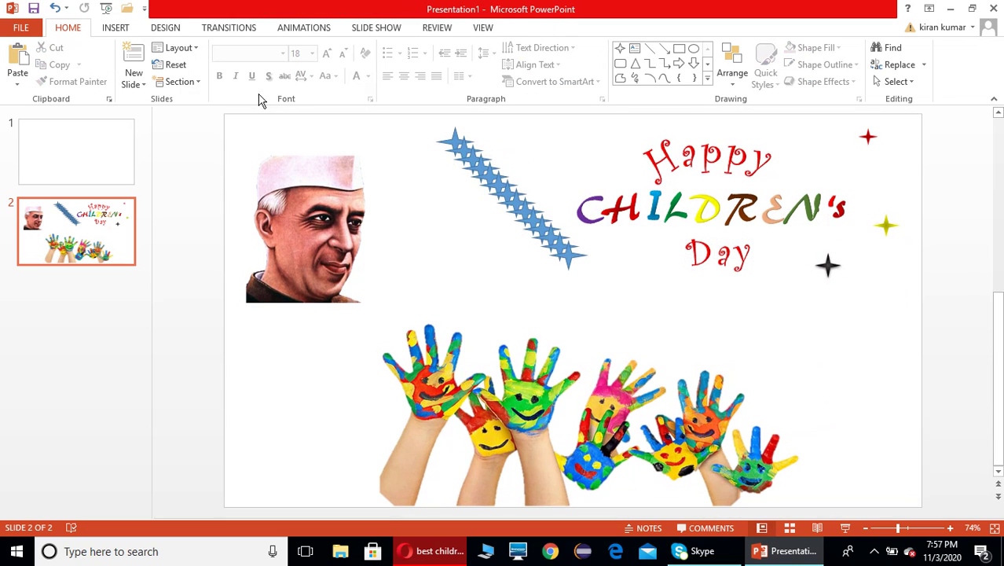
pyautogui.moveTo(561, 252); pyautogui.dragTo(579, 141)
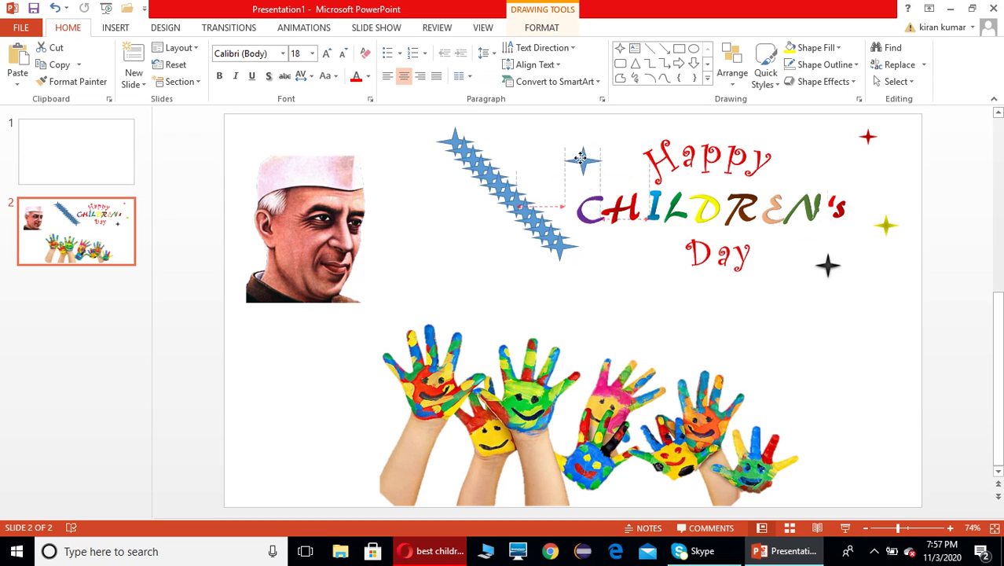
pyautogui.moveTo(564, 250); pyautogui.dragTo(428, 210)
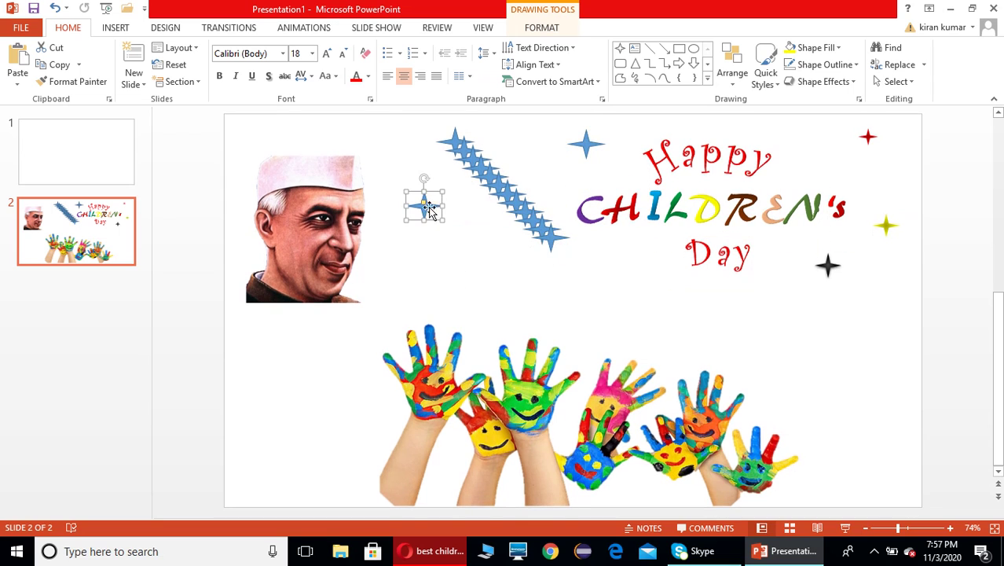
pyautogui.moveTo(558, 244); pyautogui.dragTo(420, 271)
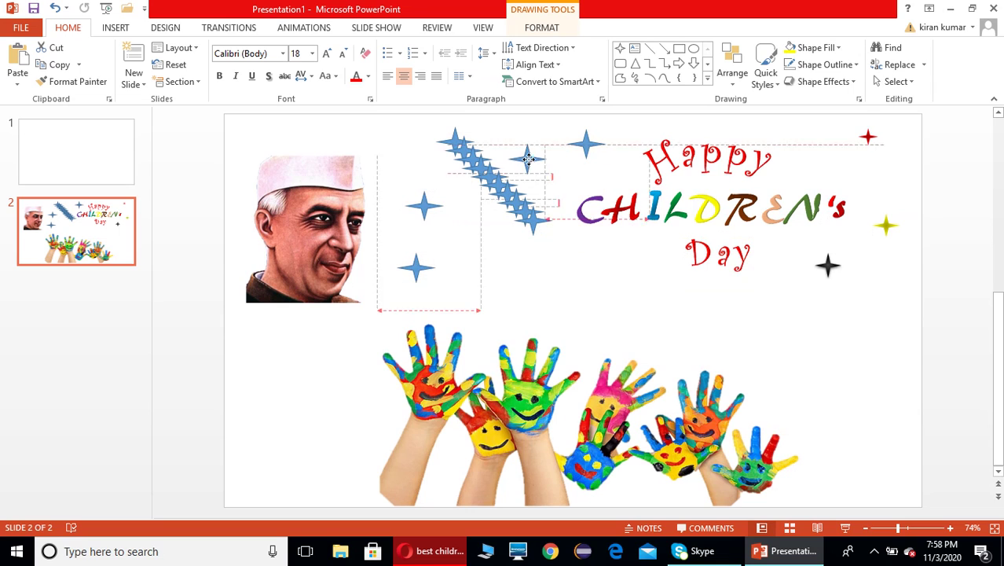
pyautogui.moveTo(547, 240); pyautogui.dragTo(528, 146)
pyautogui.moveTo(545, 223); pyautogui.dragTo(767, 331)
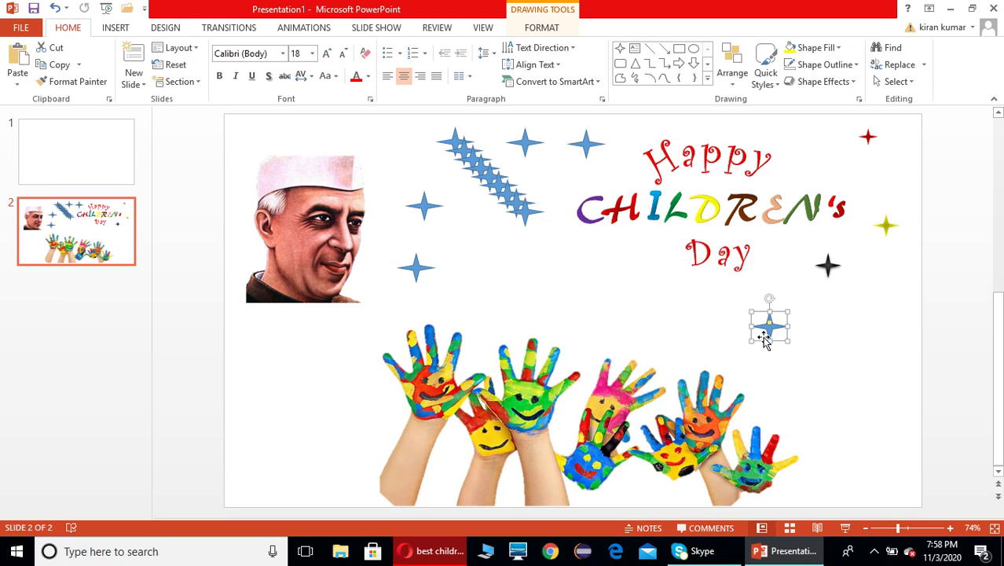
pyautogui.moveTo(518, 218); pyautogui.dragTo(597, 294)
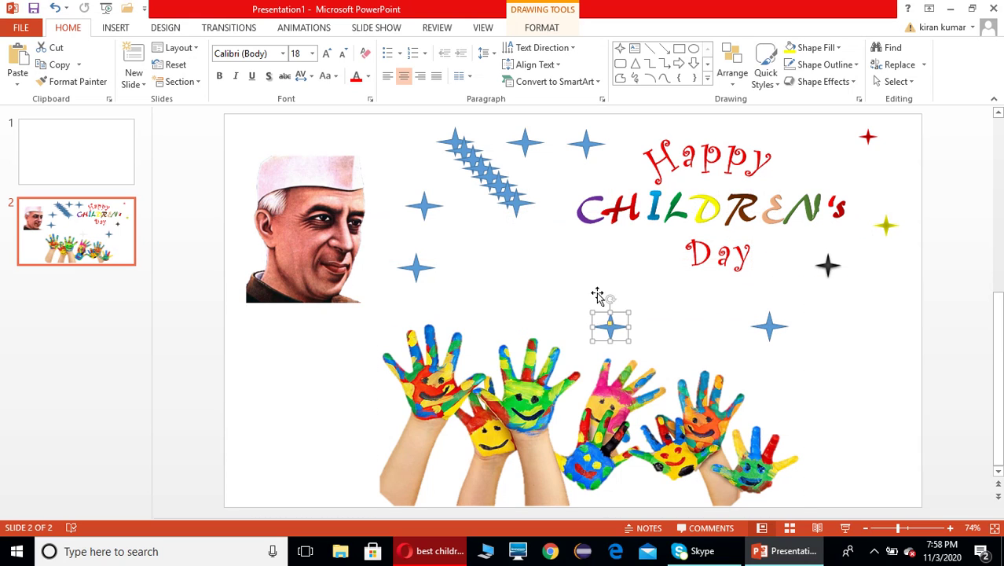
pyautogui.moveTo(520, 204); pyautogui.dragTo(507, 284)
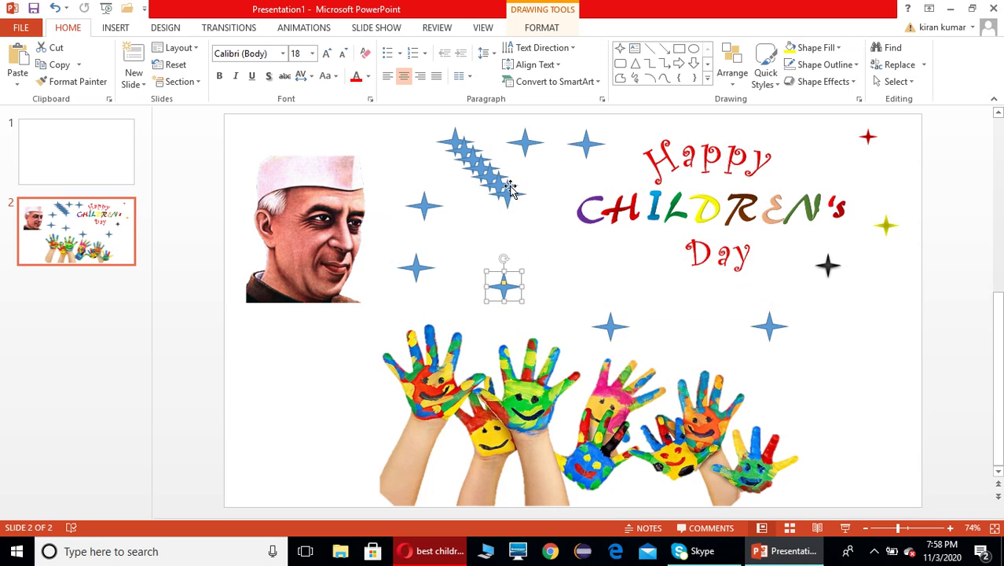
pyautogui.moveTo(393, 133); pyautogui.dragTo(393, 133)
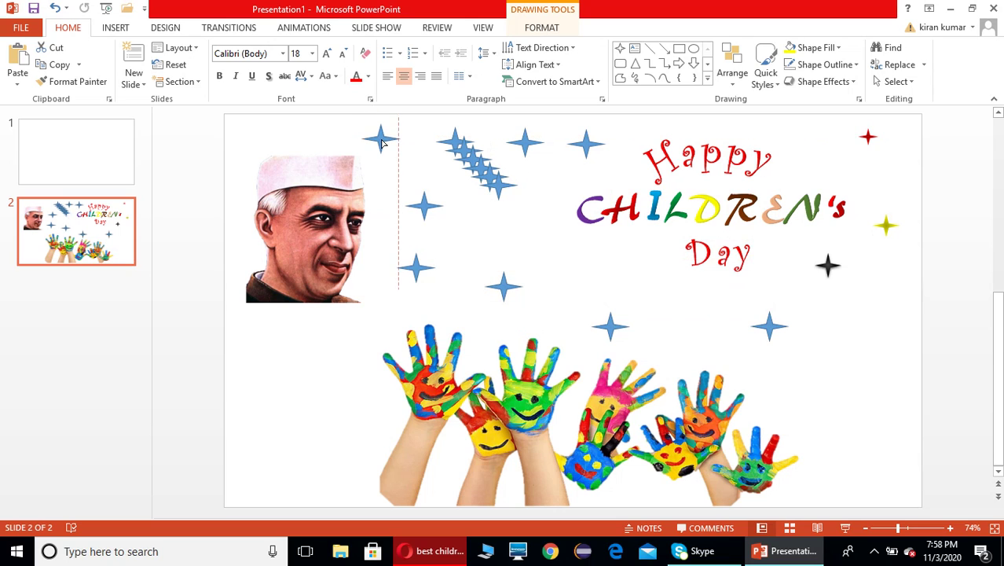
pyautogui.moveTo(500, 188); pyautogui.dragTo(348, 340)
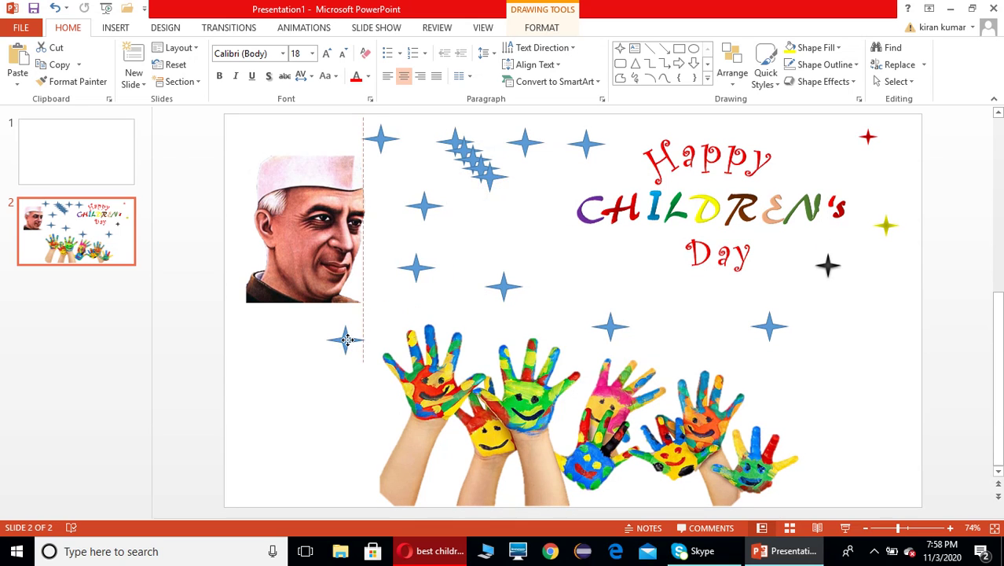
# - Move the remaining chain stars to the top row, top-right corner and above the hands, resizing the top-right one
pyautogui.click(531, 144)
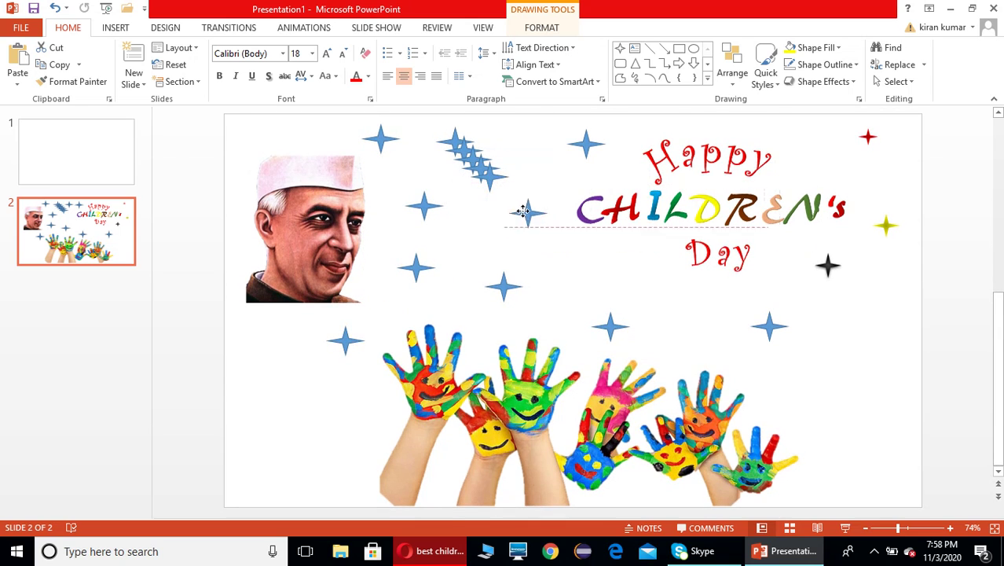
pyautogui.moveTo(531, 144); pyautogui.dragTo(518, 225)
pyautogui.moveTo(491, 173)
pyautogui.mouseDown()
pyautogui.moveTo(534, 147)
pyautogui.moveTo(816, 141)
pyautogui.mouseUp()
pyautogui.click(485, 165)
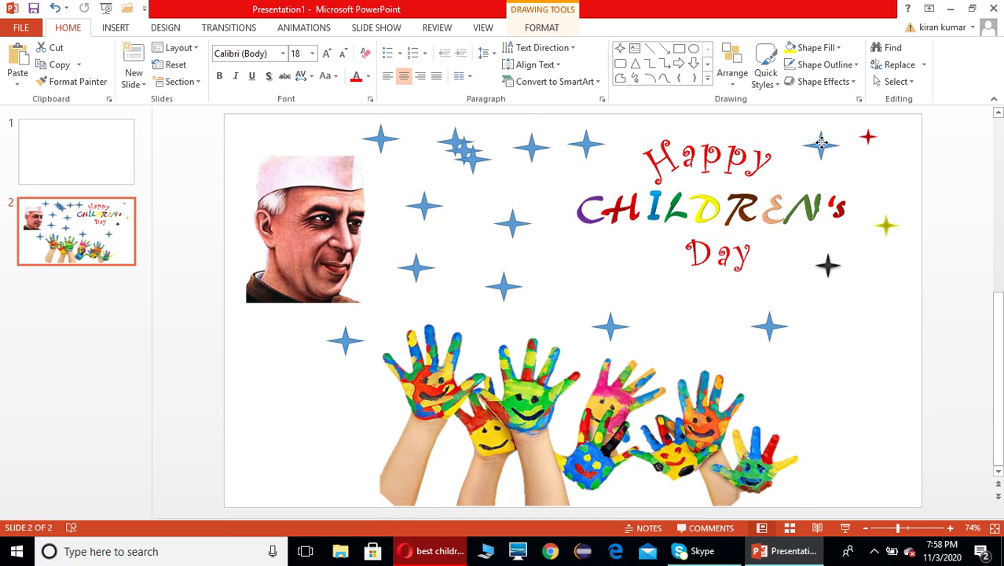
pyautogui.moveTo(474, 163); pyautogui.dragTo(901, 181)
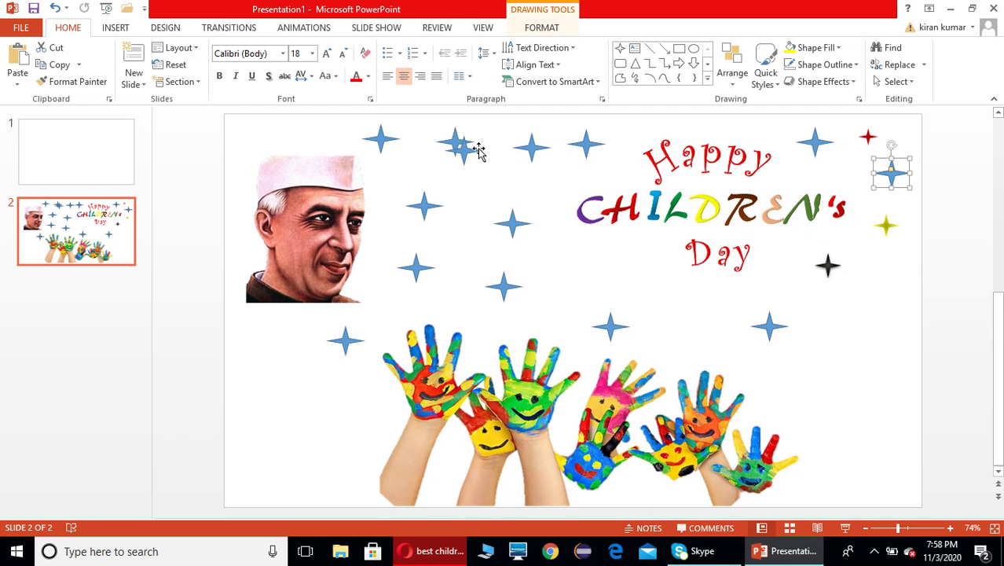
pyautogui.moveTo(479, 149); pyautogui.dragTo(695, 325)
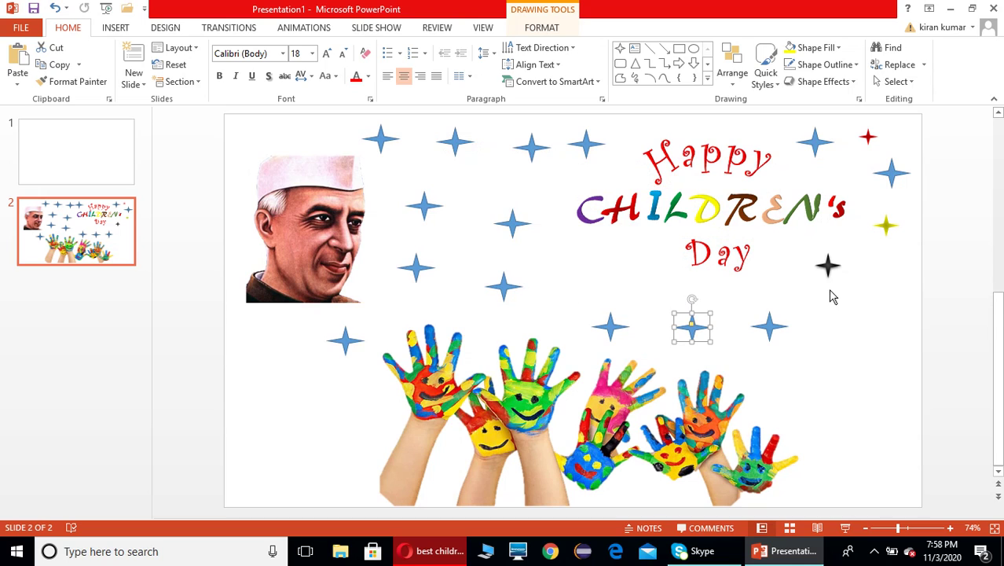
pyautogui.click(898, 177)
pyautogui.moveTo(909, 186); pyautogui.dragTo(903, 186)
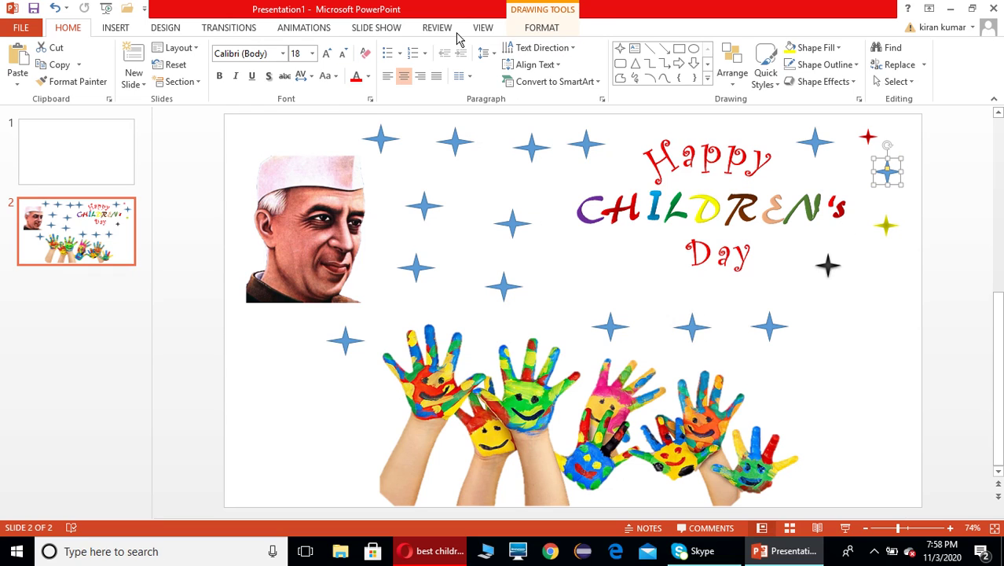
# - Give the small top-right star a dark gradient fill and nudge it toward the right edge
pyautogui.click(540, 30)
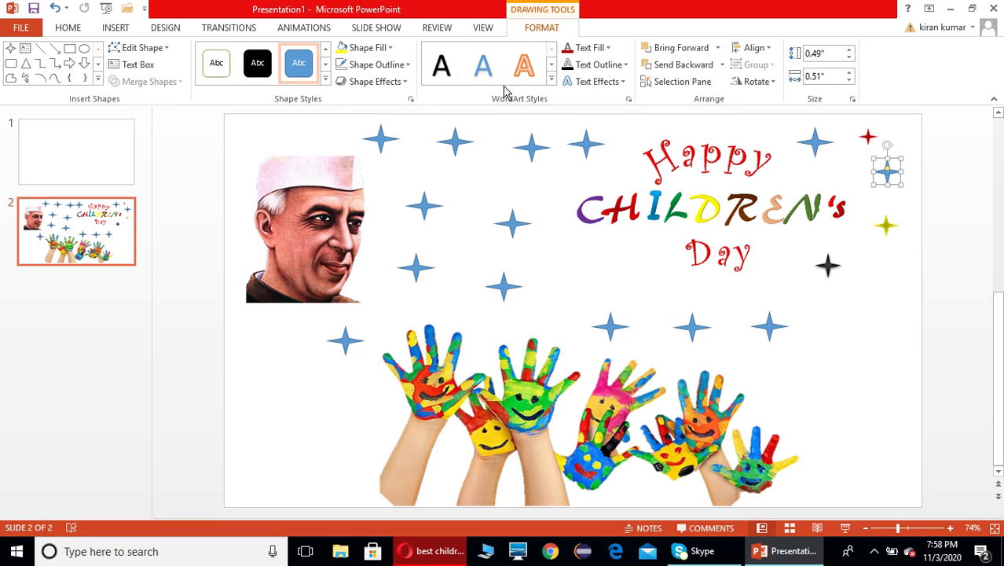
pyautogui.click(393, 48)
pyautogui.moveTo(407, 250)
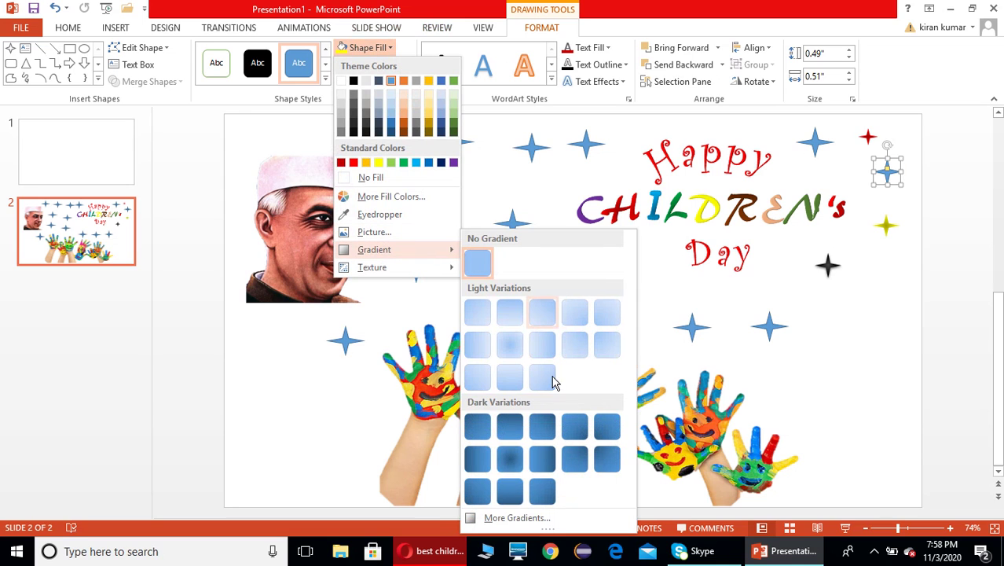
pyautogui.click(510, 487)
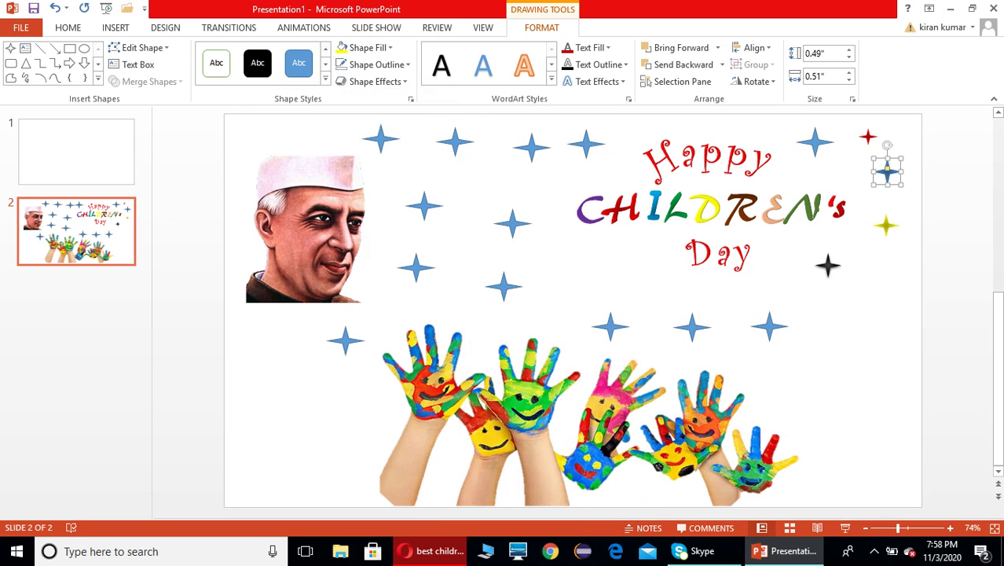
pyautogui.moveTo(898, 183); pyautogui.dragTo(893, 180)
# - Give the blue star beside the Happy title an orange preset style with gradient fill
pyautogui.click(815, 142)
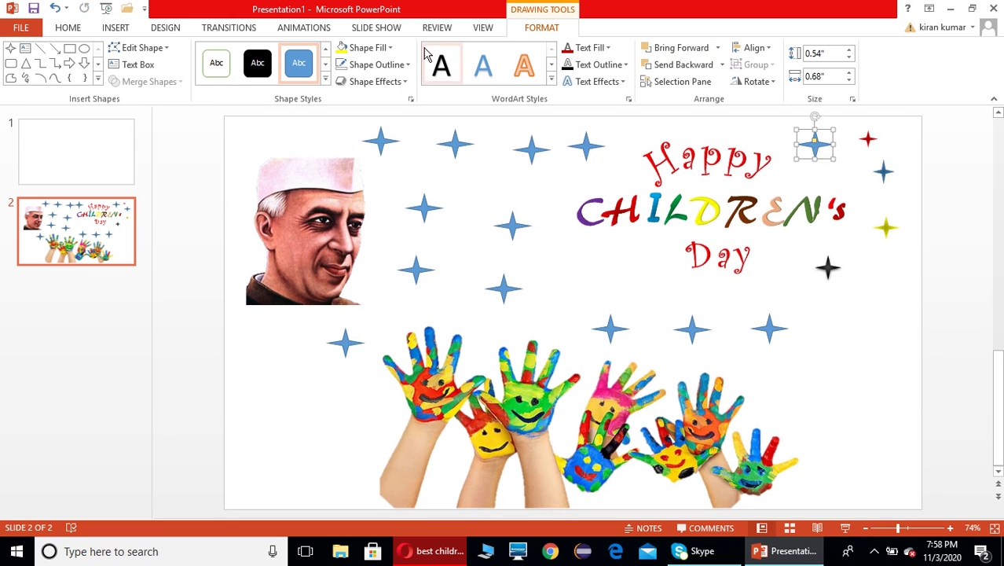
pyautogui.click(325, 81)
pyautogui.click(295, 267)
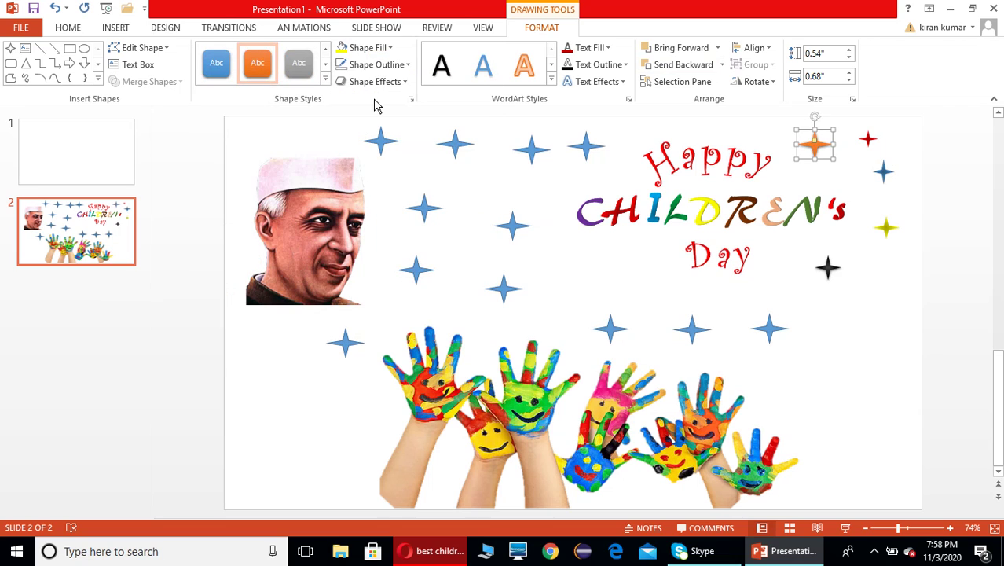
pyautogui.click(369, 48)
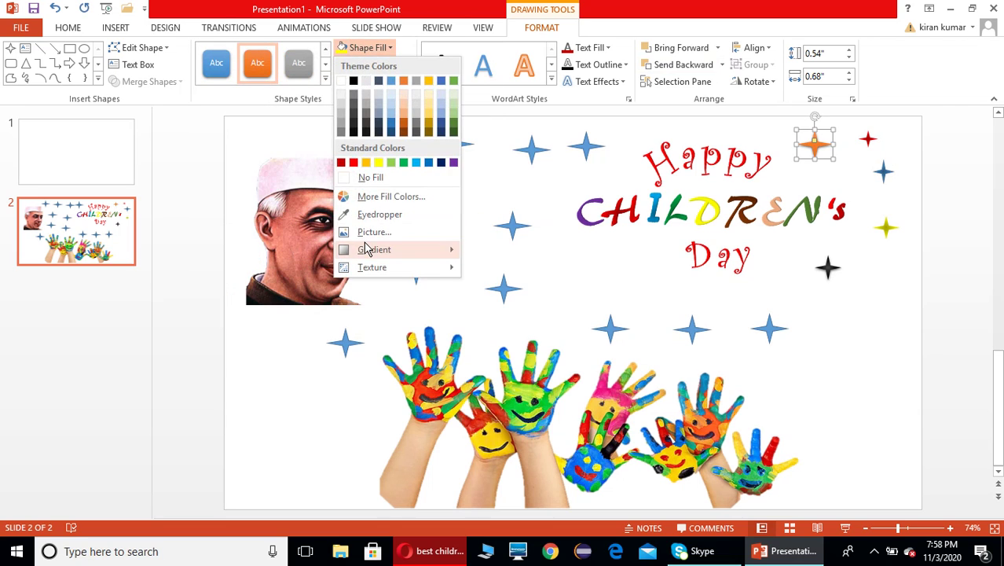
pyautogui.moveTo(366, 249)
pyautogui.click(514, 391)
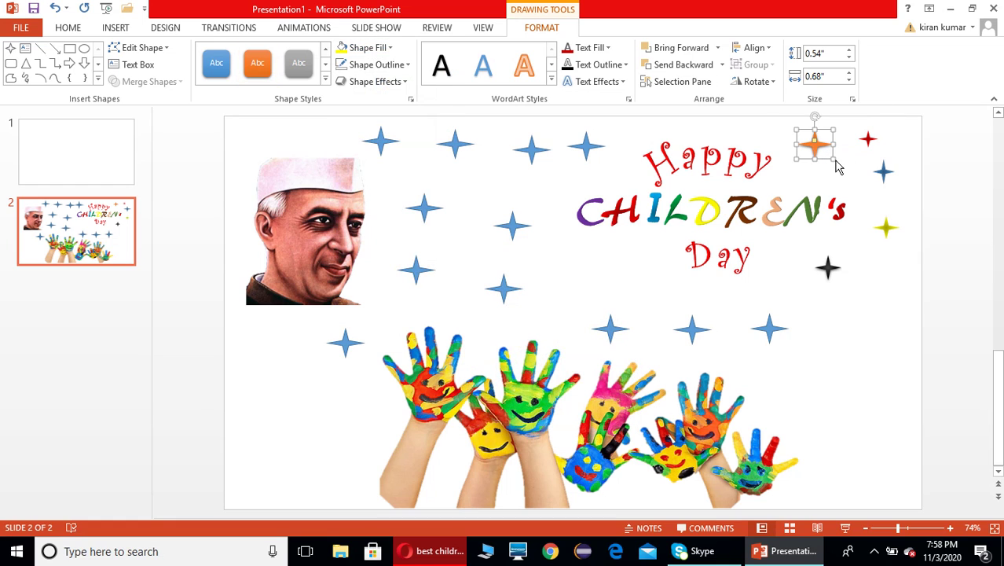
pyautogui.moveTo(833, 160); pyautogui.dragTo(817, 153)
# - Fill the blue star above the hands green with a dark green gradient and shrink it
pyautogui.click(769, 328)
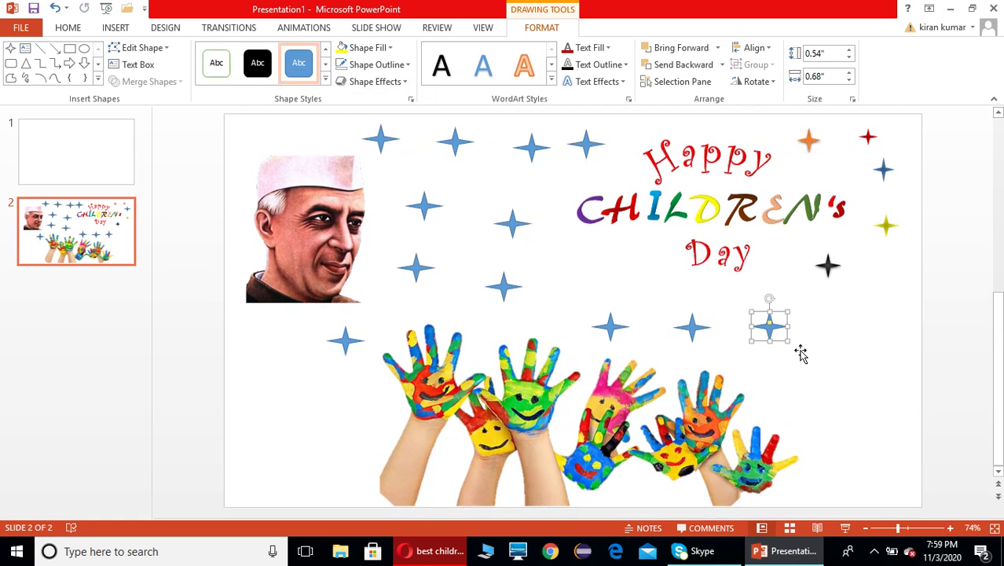
pyautogui.click(386, 49)
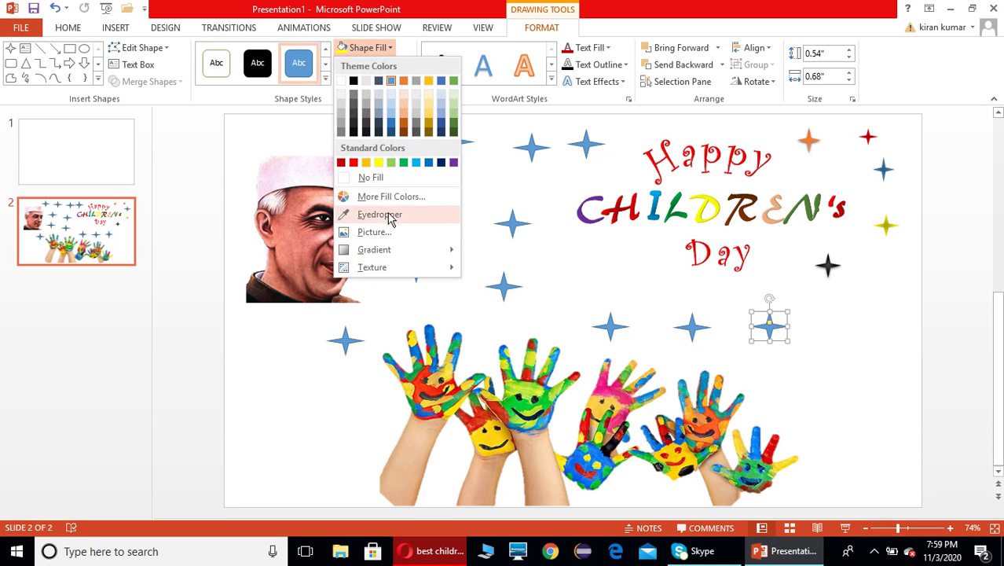
pyautogui.moveTo(392, 251)
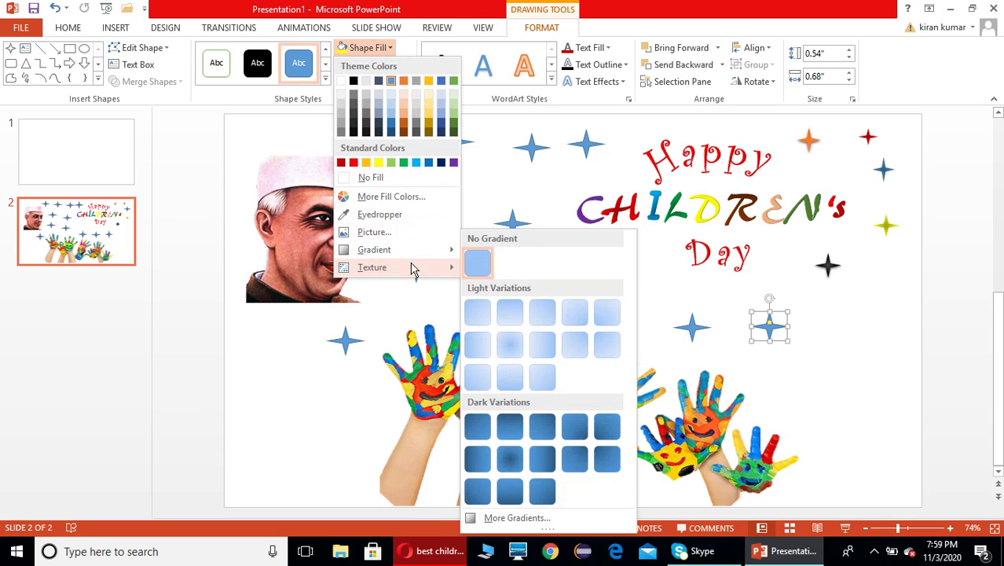
pyautogui.click(441, 164)
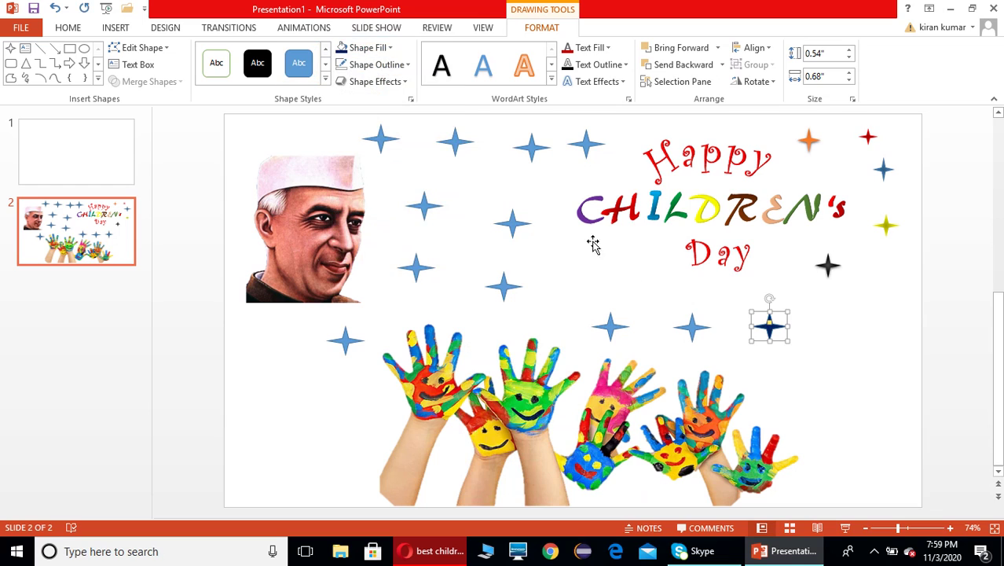
pyautogui.click(390, 48)
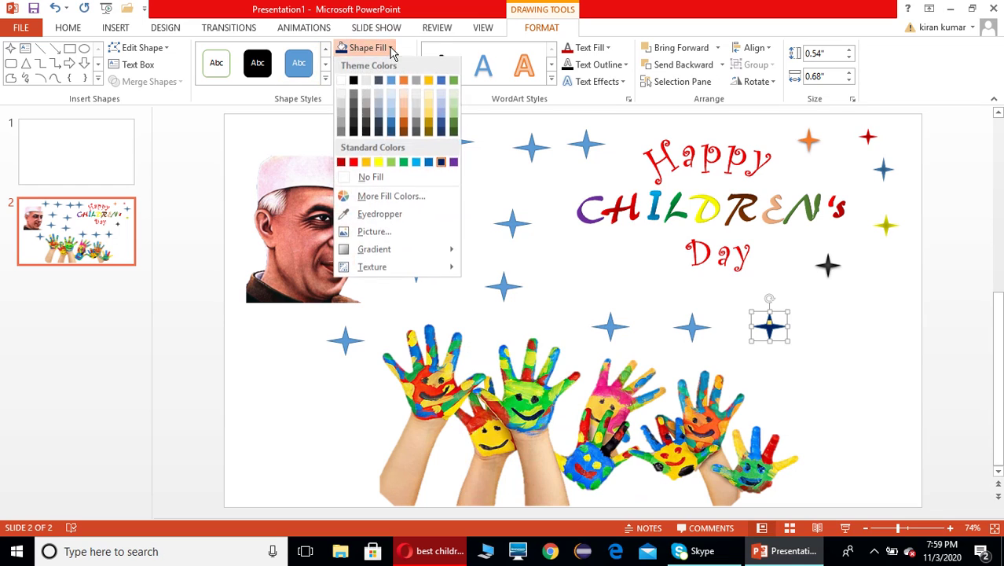
pyautogui.click(453, 125)
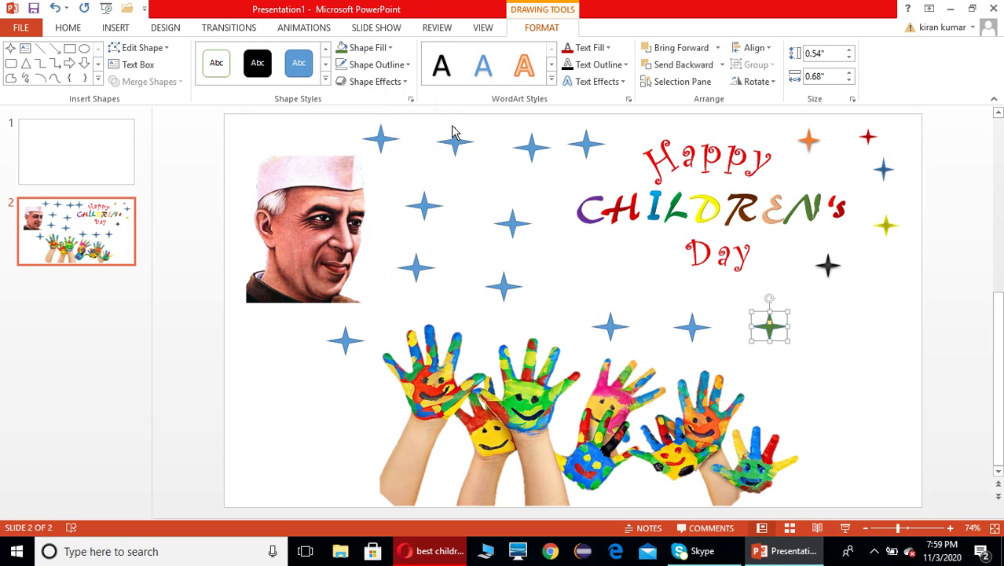
pyautogui.click(390, 48)
pyautogui.moveTo(396, 251)
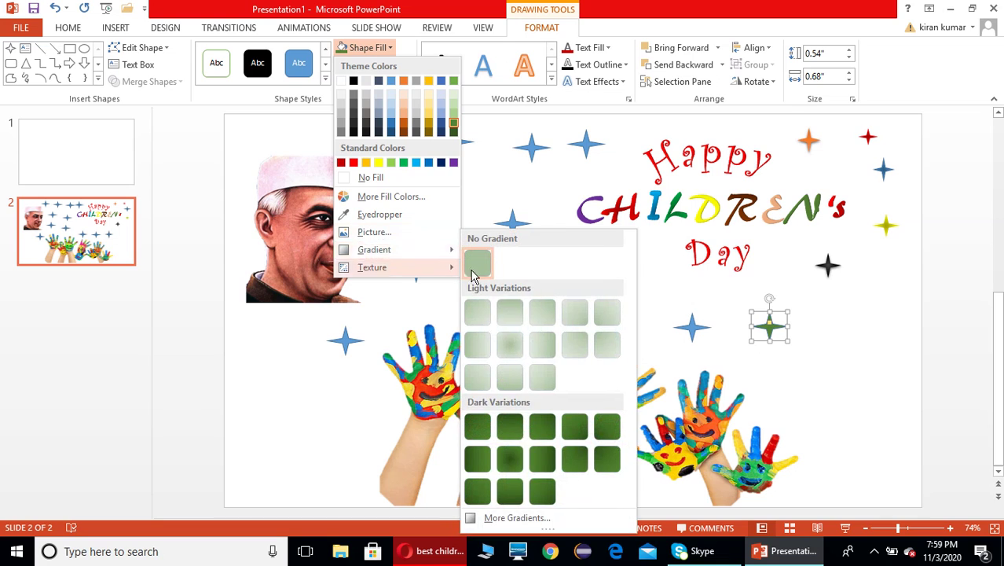
pyautogui.click(509, 457)
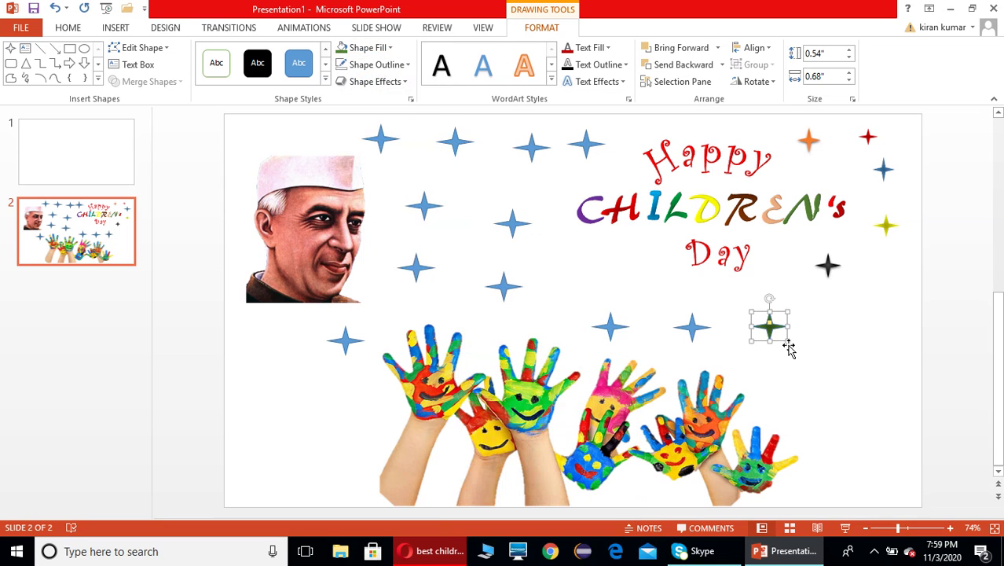
pyautogui.moveTo(785, 338); pyautogui.dragTo(774, 331)
# - Remove the green star's outline and move it into place
pyautogui.click(378, 65)
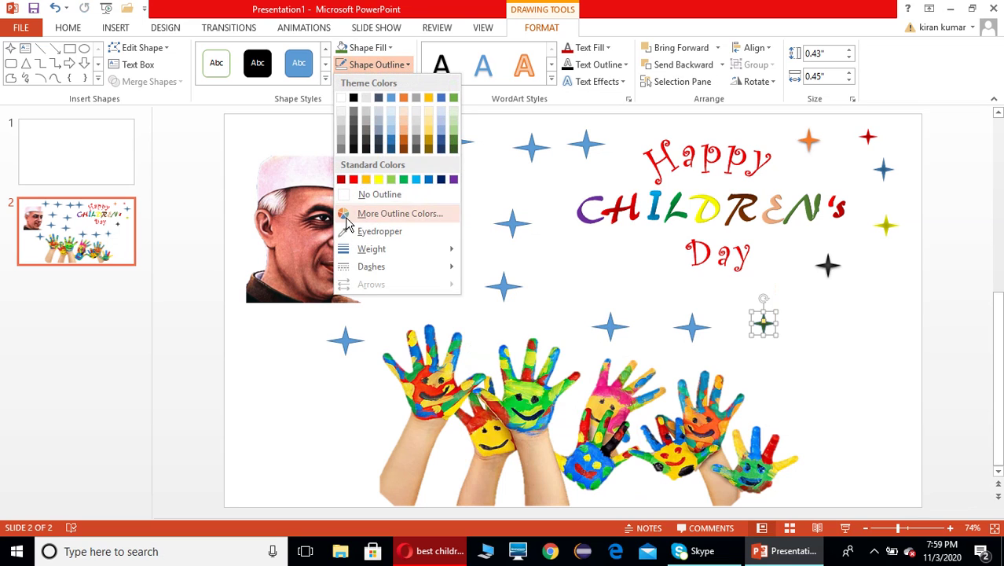
pyautogui.click(346, 194)
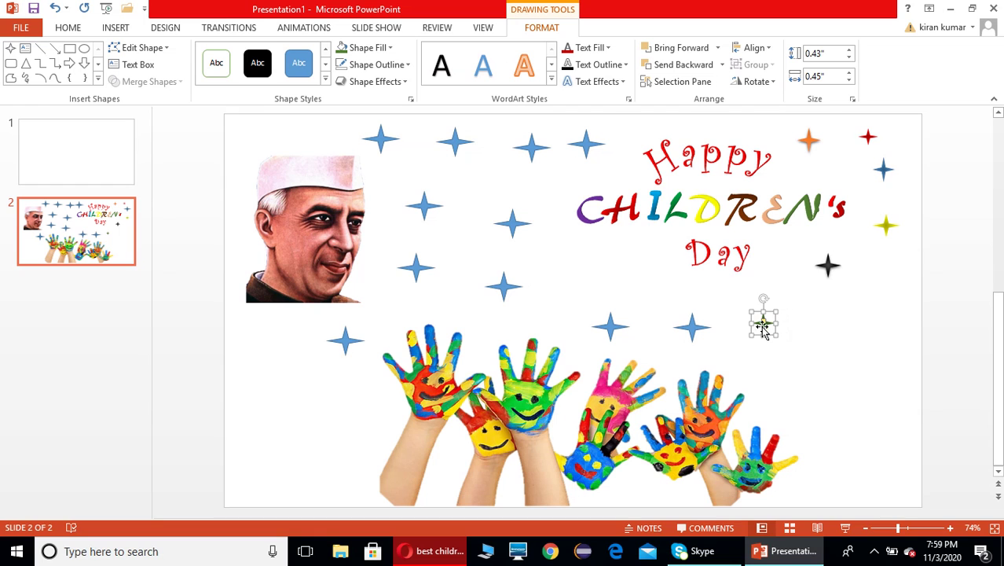
pyautogui.moveTo(769, 332); pyautogui.dragTo(758, 323)
pyautogui.click(757, 328)
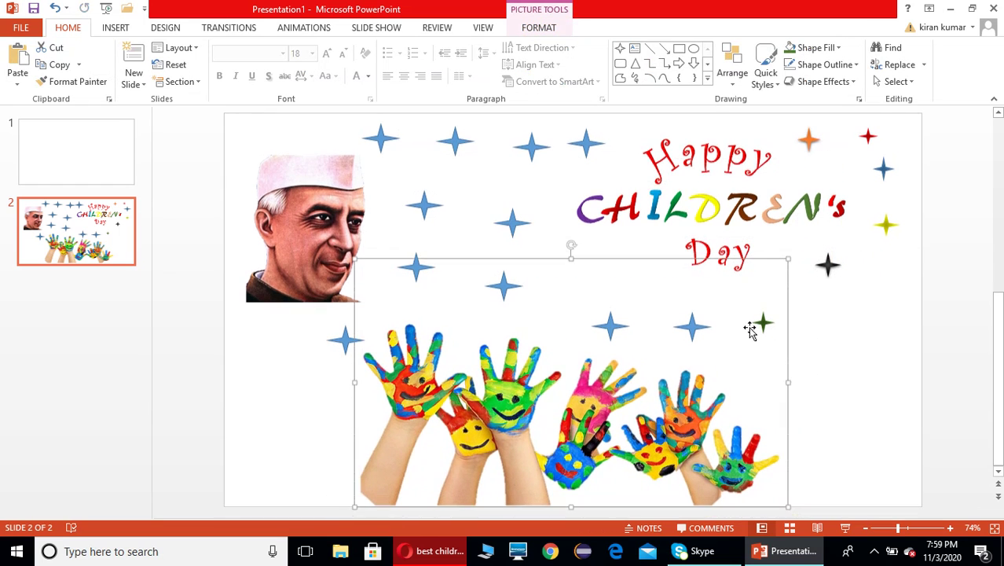
pyautogui.click(863, 382)
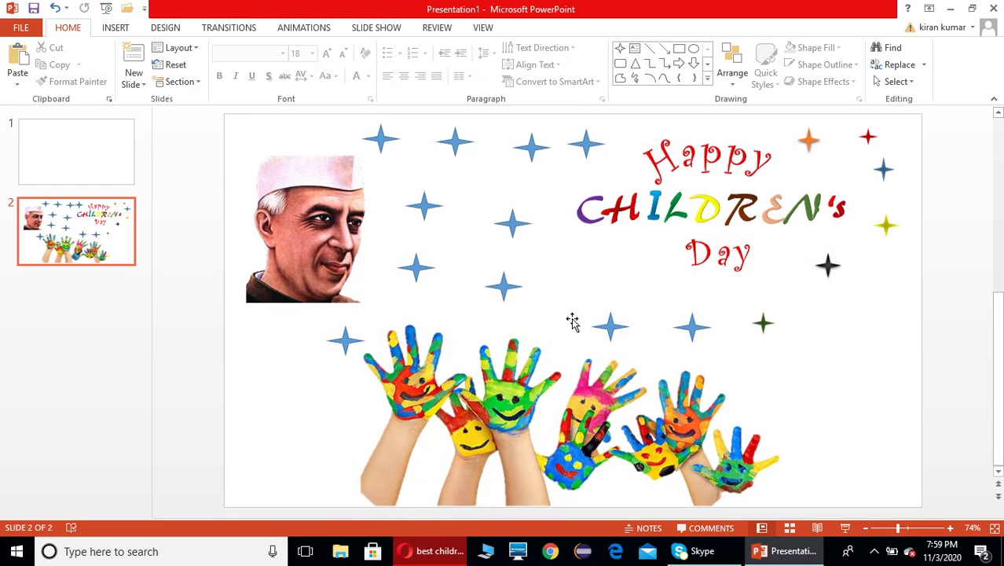
# - Turn the blue star right of centre into a dark red gradient star with no outline, slightly smaller
pyautogui.click(697, 325)
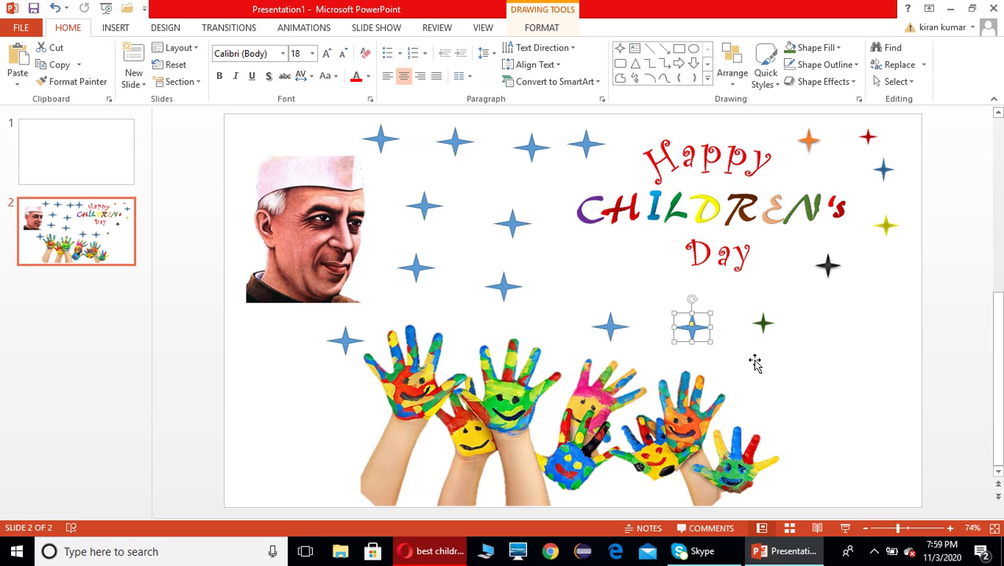
pyautogui.click(542, 28)
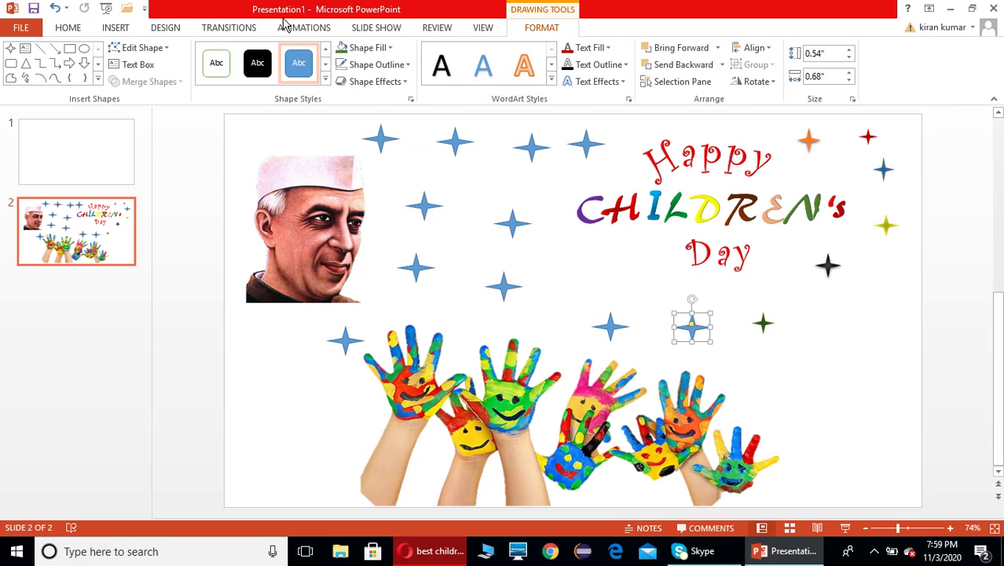
pyautogui.click(390, 48)
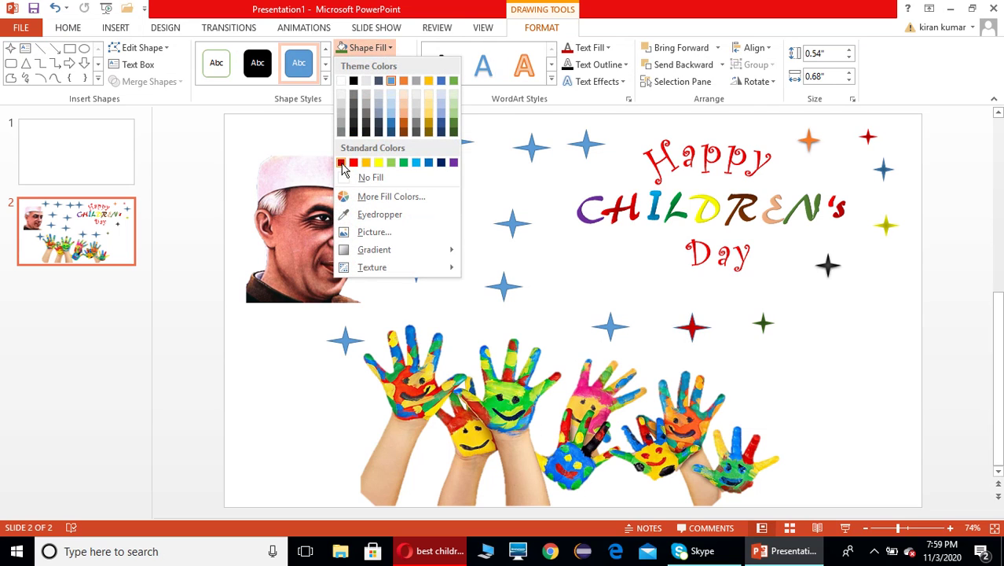
pyautogui.click(342, 163)
pyautogui.click(376, 65)
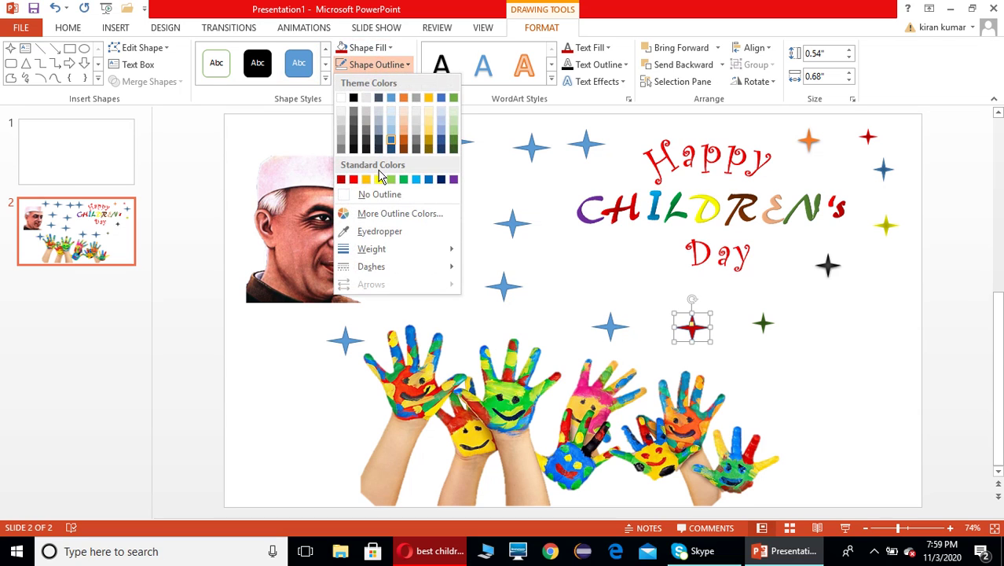
pyautogui.click(342, 195)
pyautogui.click(391, 48)
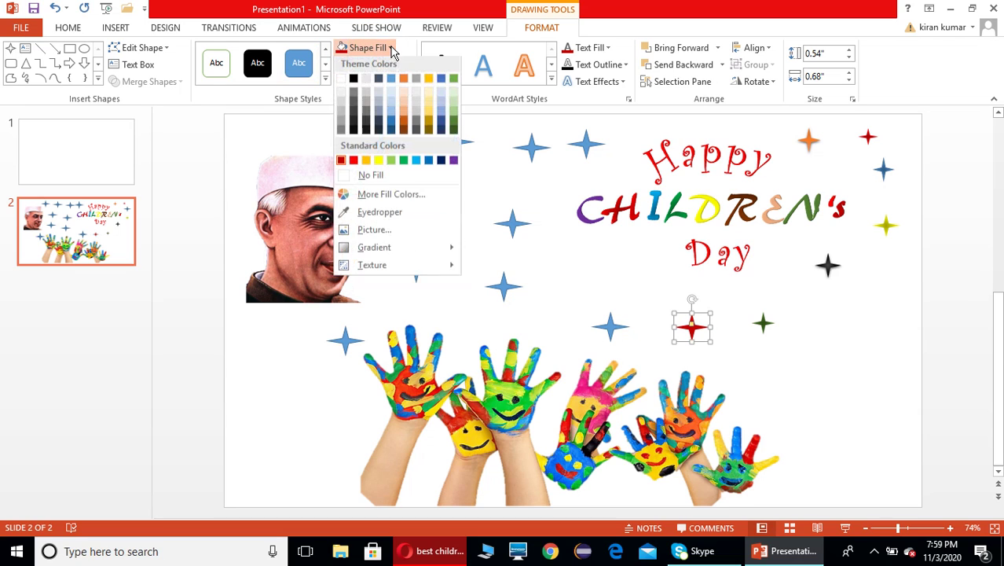
pyautogui.moveTo(401, 259)
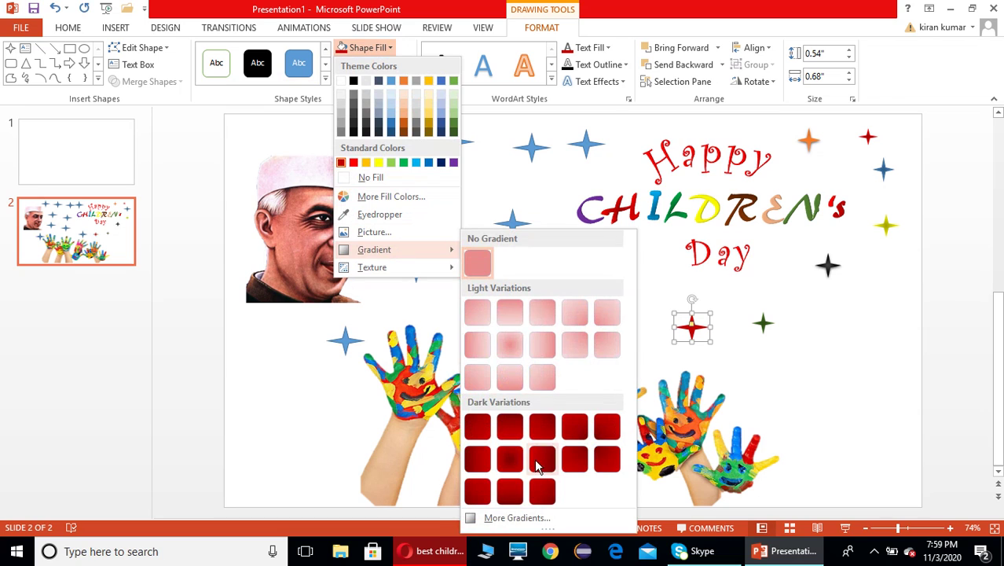
pyautogui.click(512, 459)
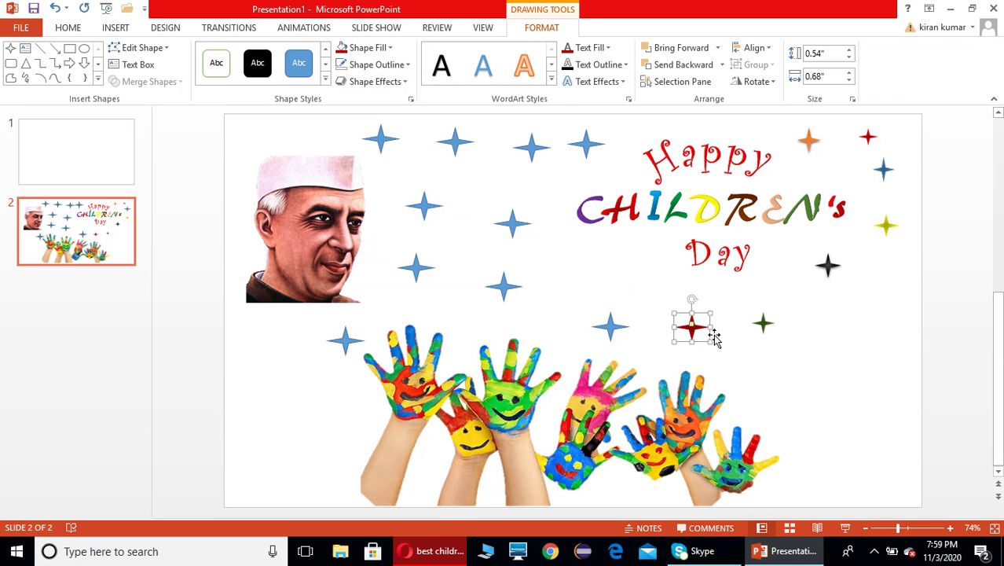
pyautogui.moveTo(709, 341); pyautogui.dragTo(695, 332)
pyautogui.click(840, 385)
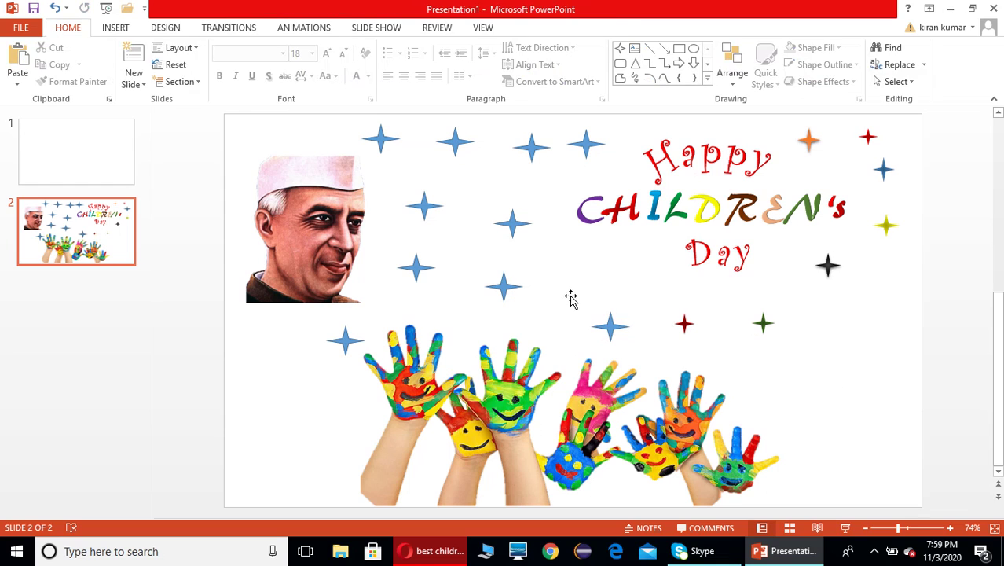
# - Give the next star left a light orange fill, dark orange gradient, and no outline
pyautogui.click(611, 322)
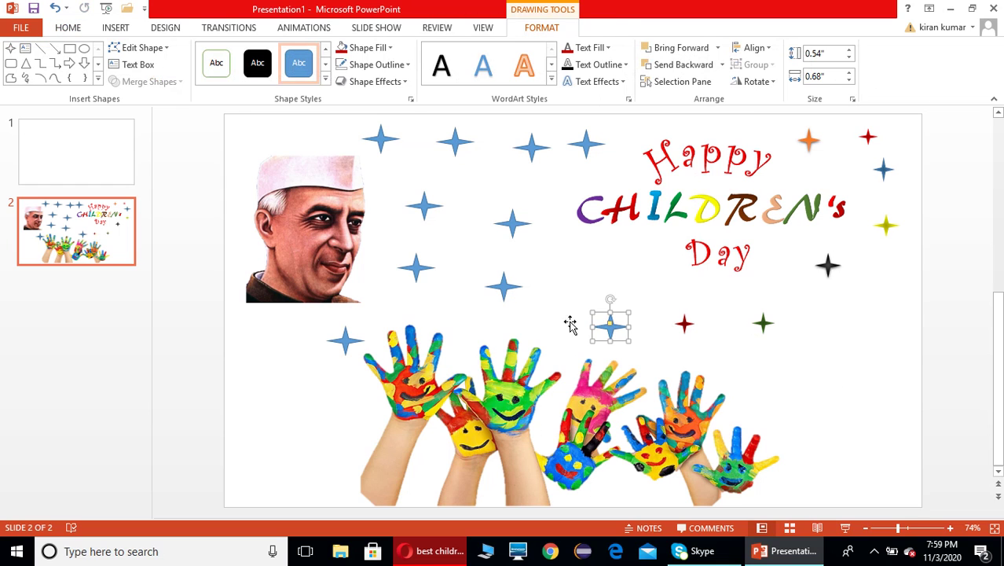
pyautogui.click(389, 48)
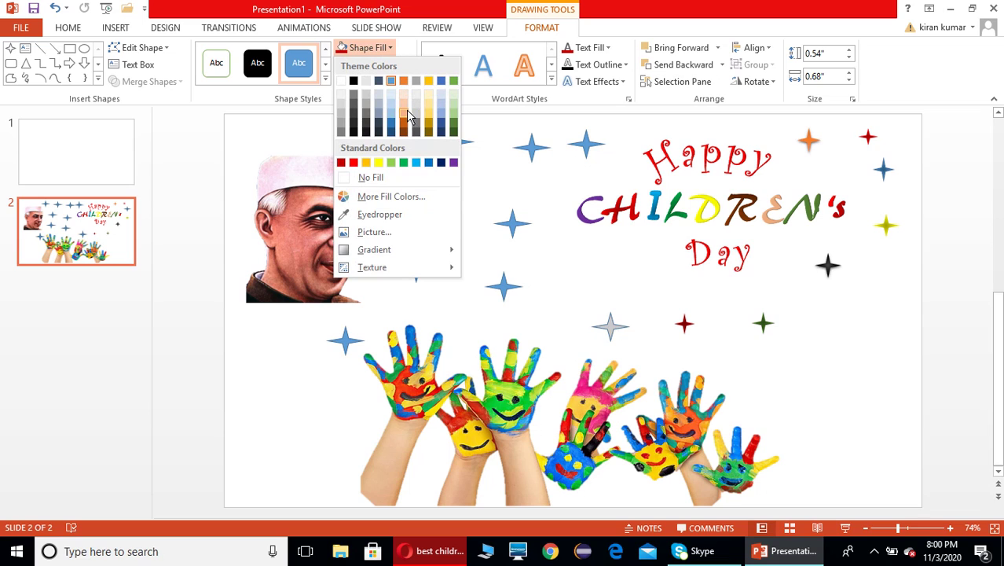
pyautogui.click(406, 110)
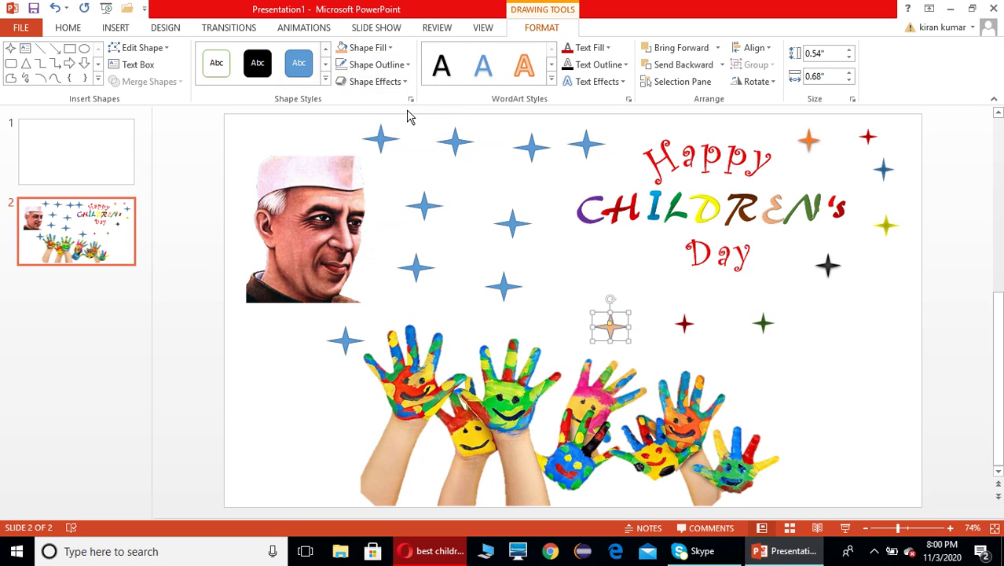
pyautogui.click(392, 48)
pyautogui.moveTo(376, 249)
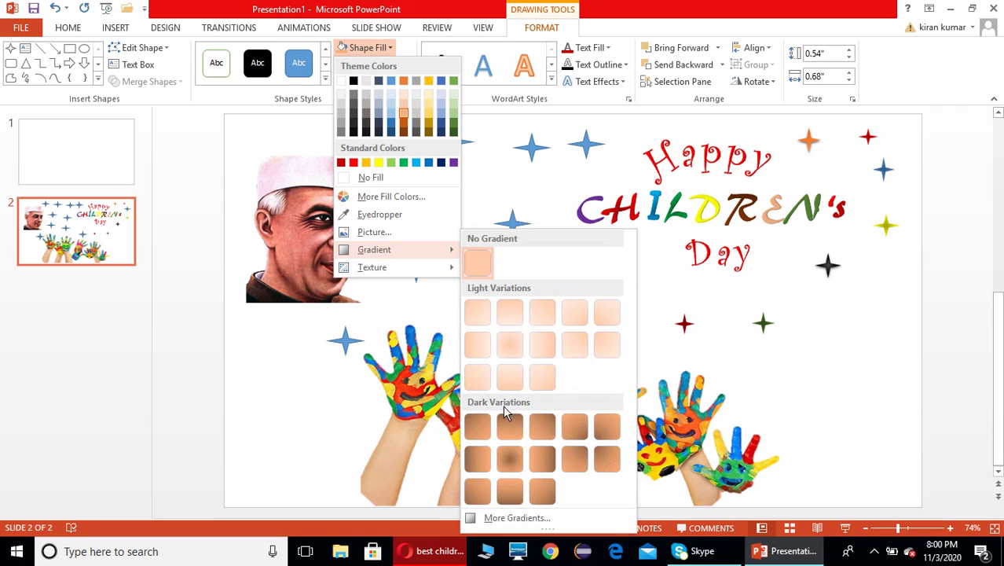
pyautogui.click(513, 439)
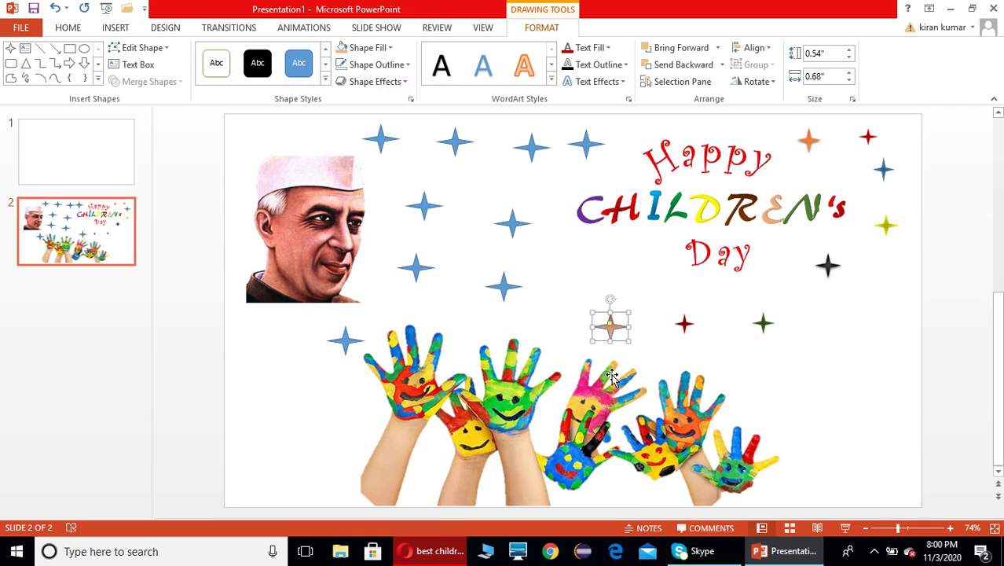
pyautogui.click(390, 64)
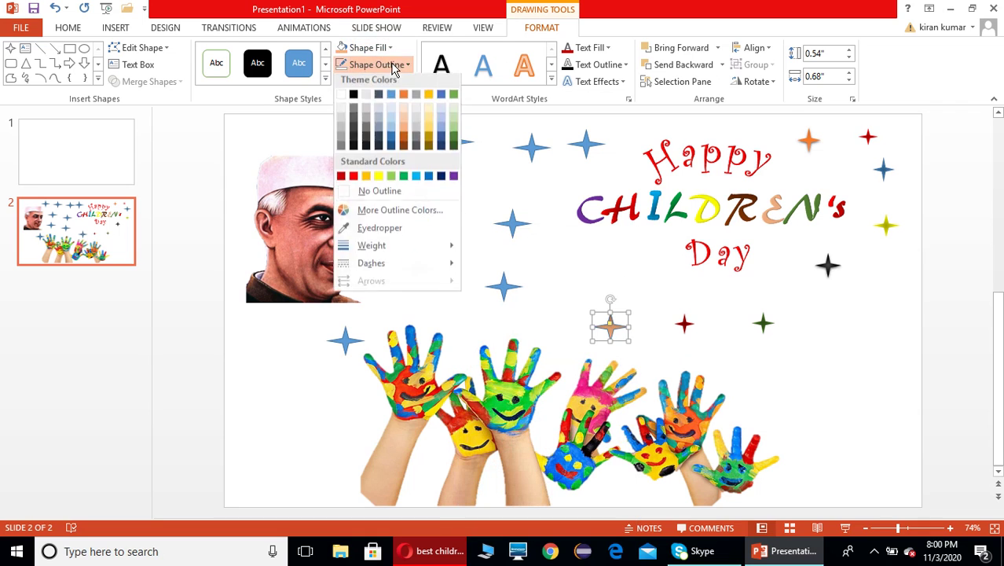
pyautogui.moveTo(370, 249)
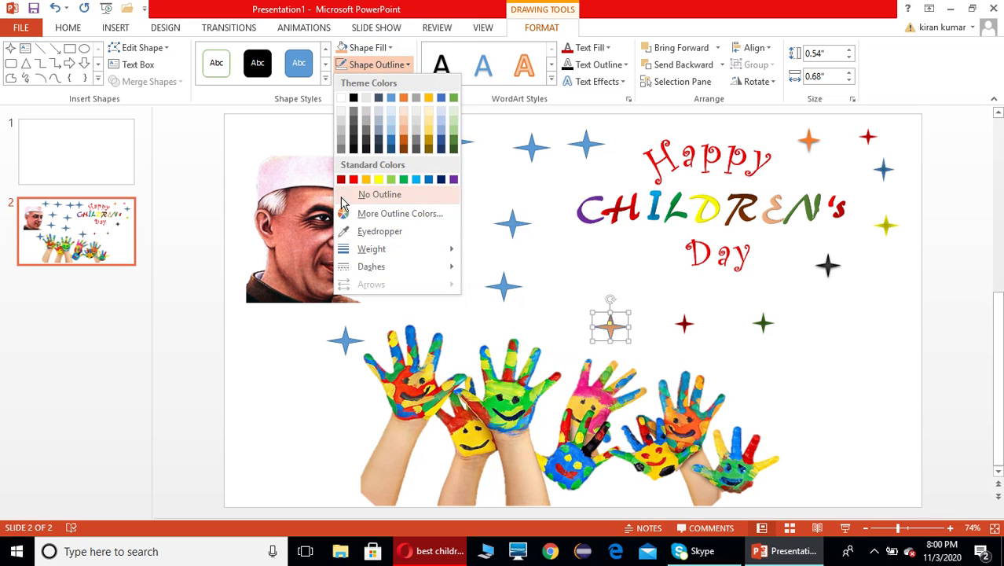
pyautogui.click(351, 194)
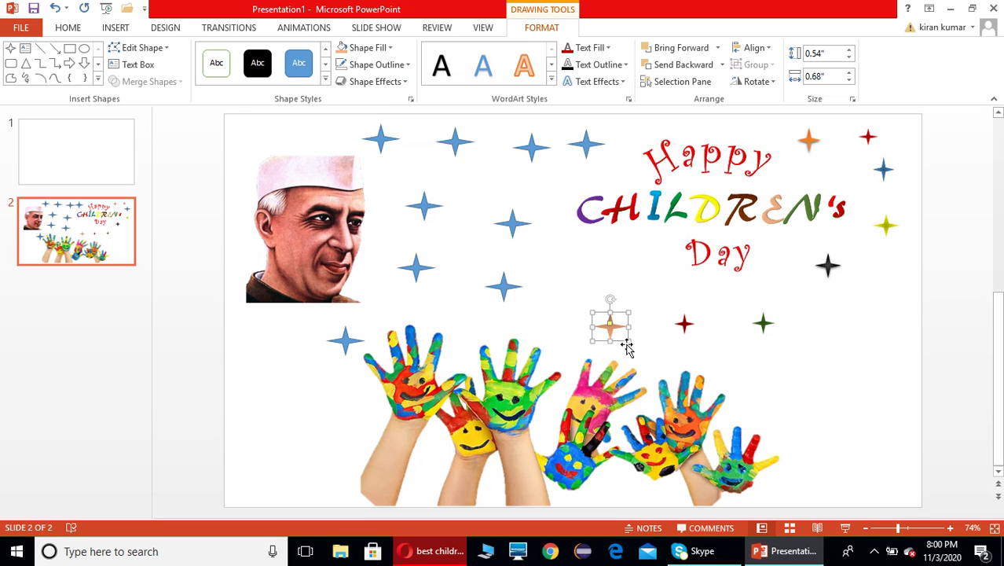
pyautogui.moveTo(629, 340); pyautogui.dragTo(613, 333)
# - Make the lower blue star red with a dark red gradient and no outline, nudged up-left
pyautogui.click(507, 285)
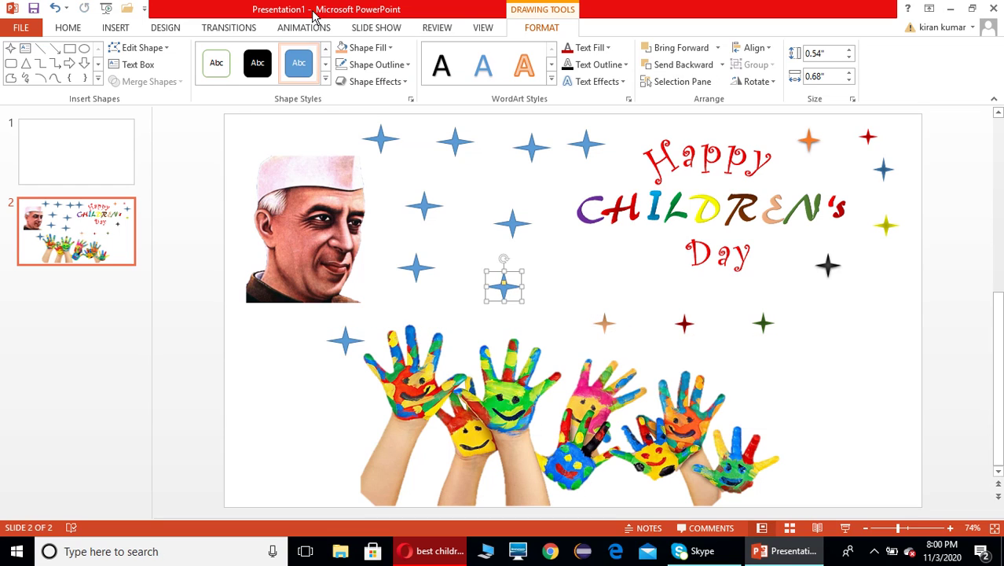
pyautogui.click(392, 48)
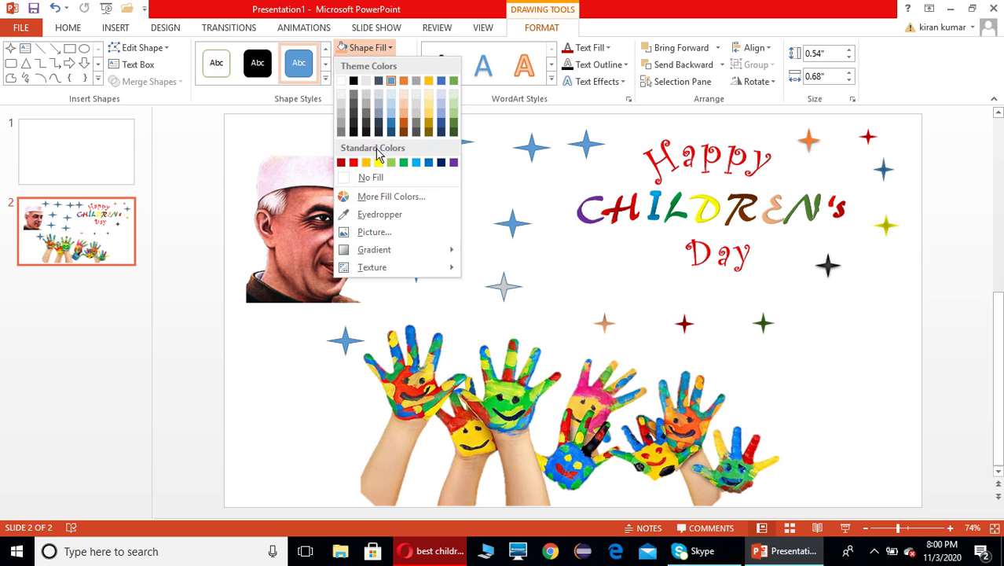
pyautogui.click(353, 163)
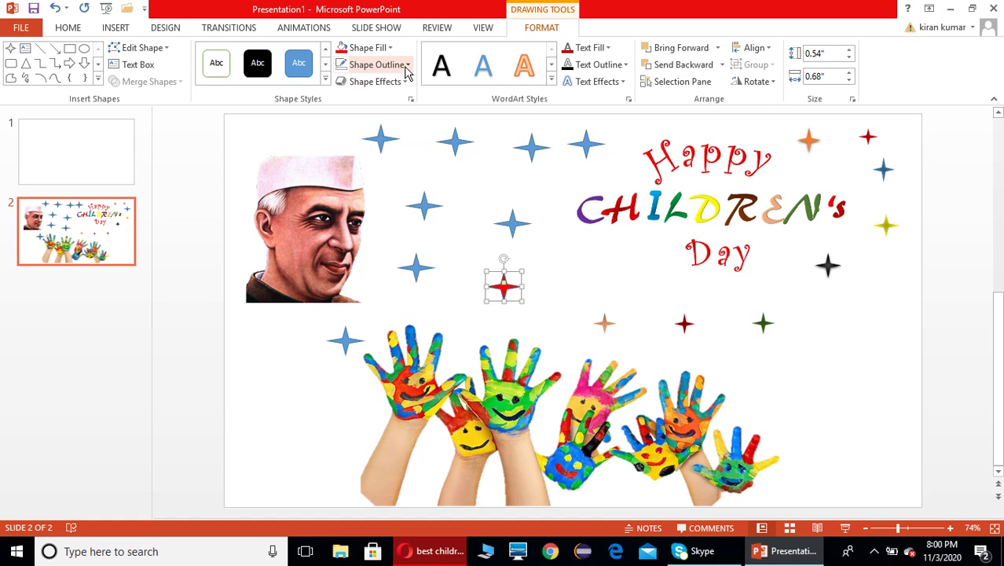
pyautogui.click(376, 64)
pyautogui.click(349, 195)
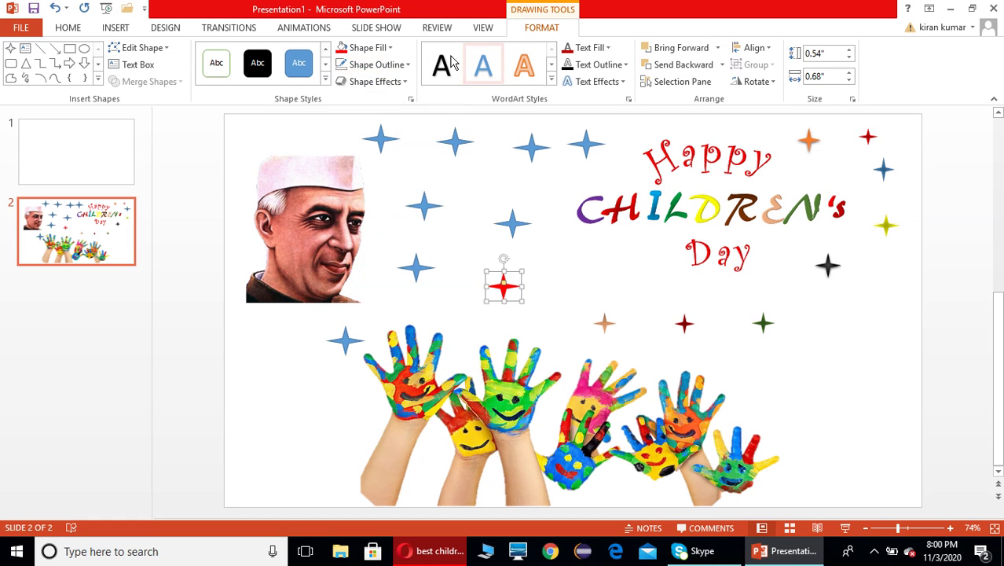
pyautogui.click(392, 48)
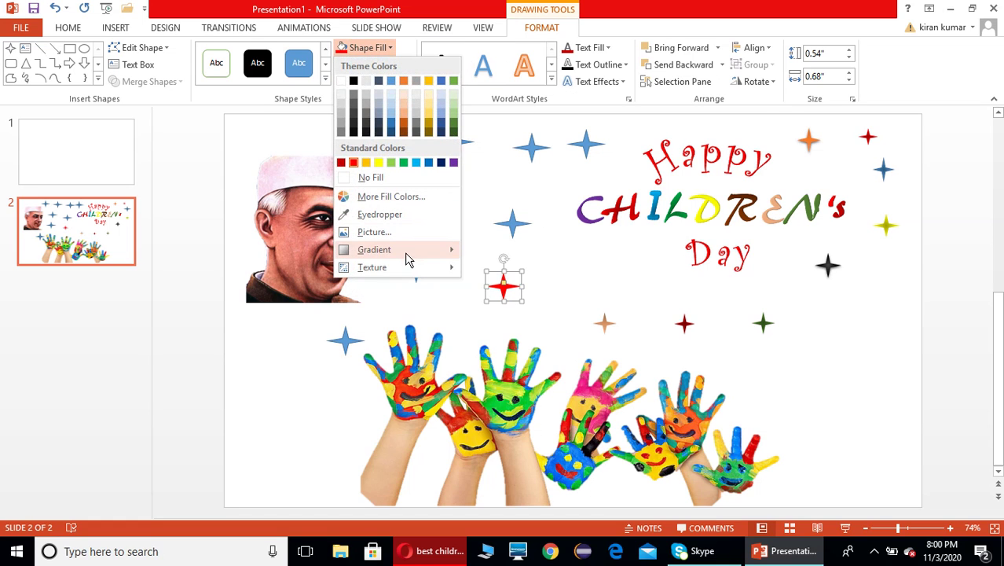
pyautogui.moveTo(405, 251)
pyautogui.click(516, 457)
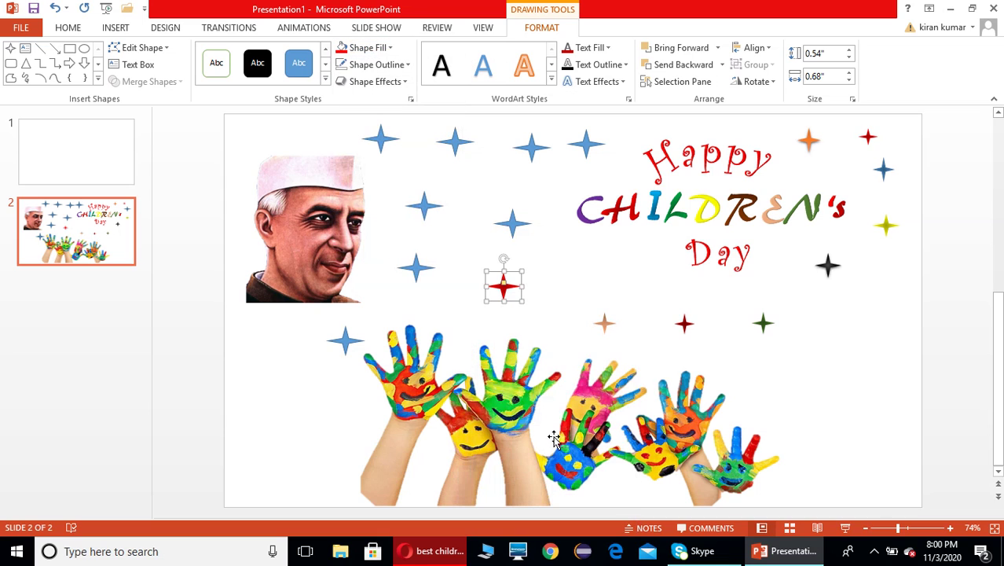
pyautogui.moveTo(522, 299); pyautogui.dragTo(512, 293)
pyautogui.click(512, 224)
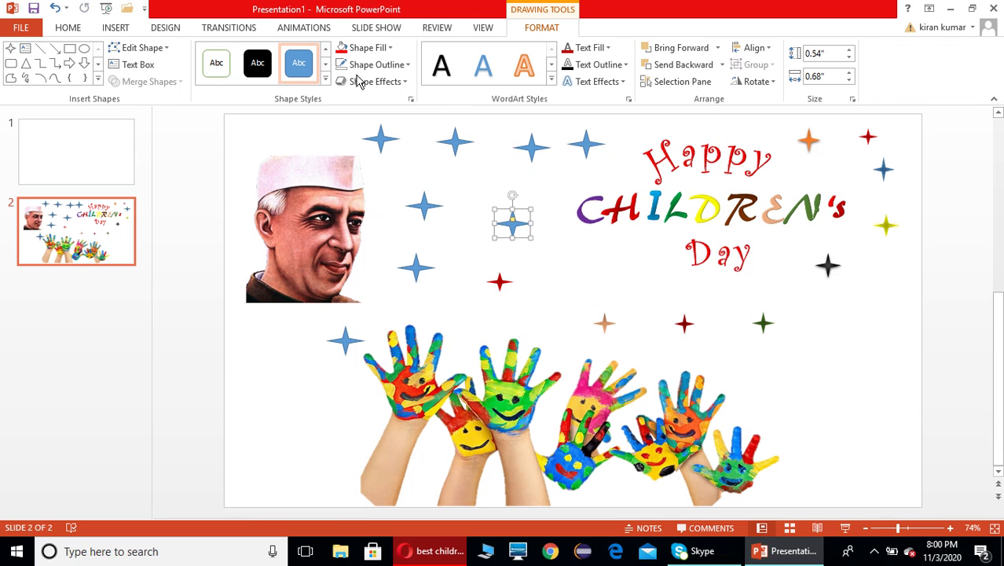
# - Fill the star left of CHILDREN with light blue texture and move it beside Day
pyautogui.click(390, 49)
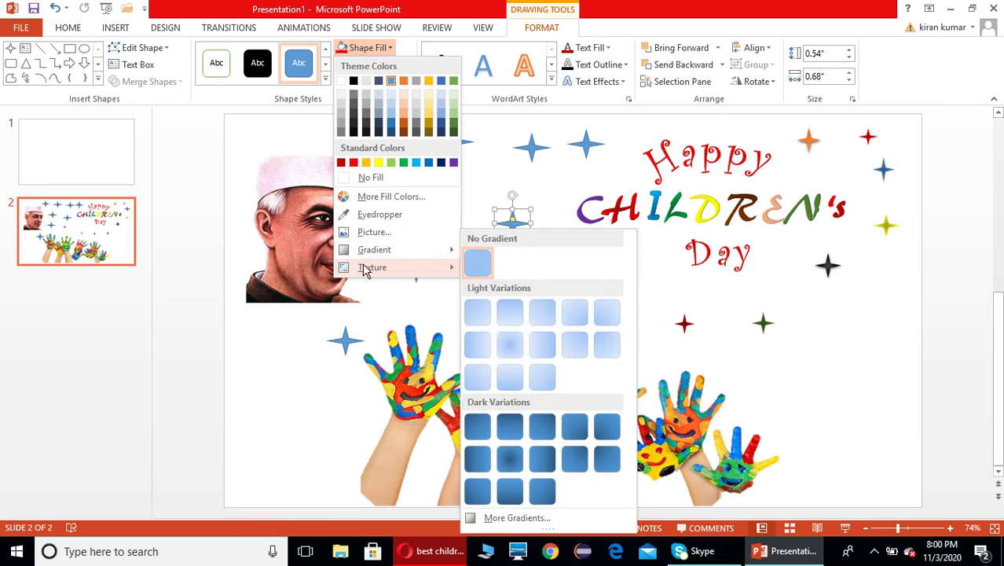
pyautogui.moveTo(365, 268)
pyautogui.moveTo(428, 255)
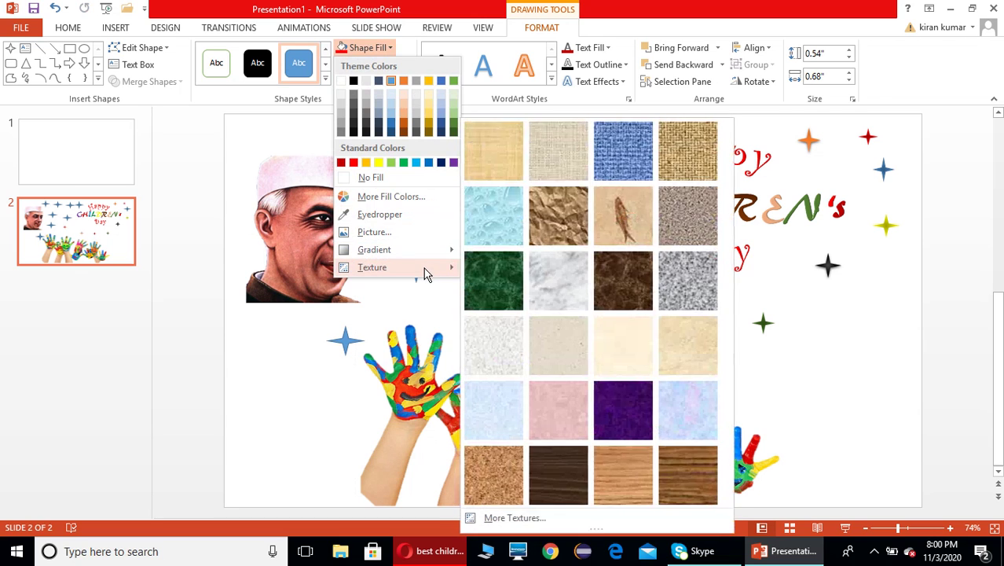
pyautogui.click(519, 246)
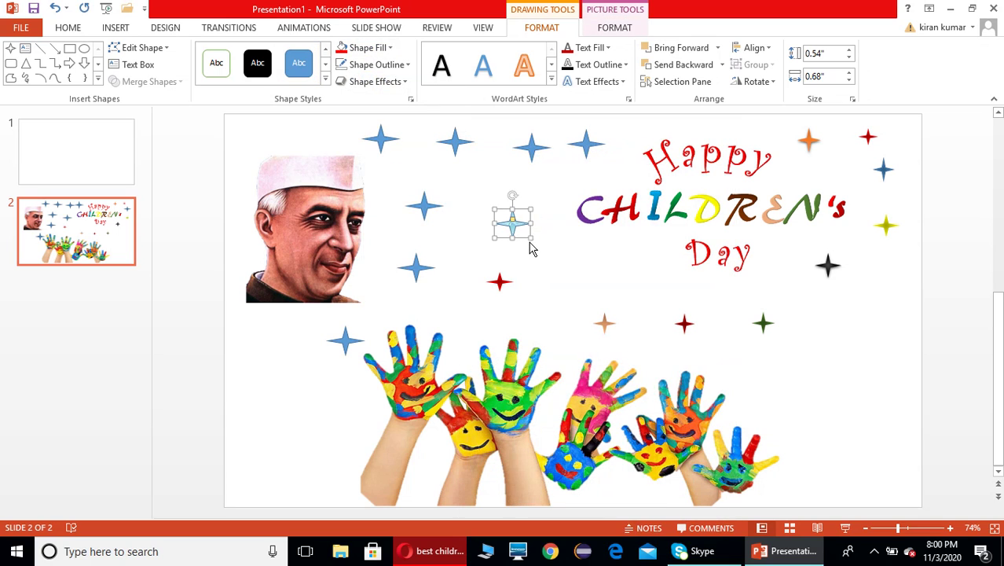
pyautogui.moveTo(531, 238)
pyautogui.mouseDown()
pyautogui.moveTo(516, 237)
pyautogui.moveTo(777, 256)
pyautogui.mouseUp()
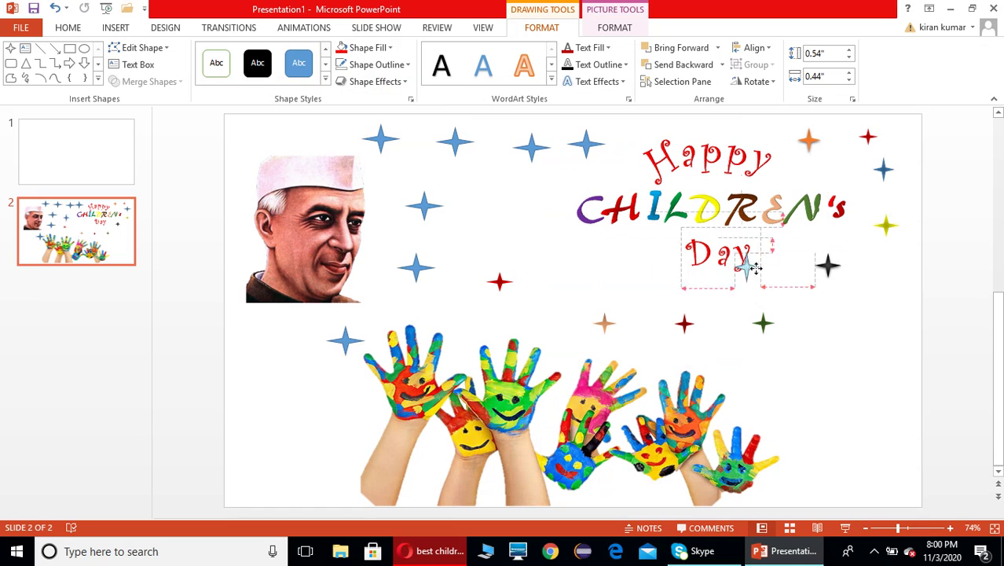
# - Apply the light blue texture to the small star beside the portrait and shrink it
pyautogui.click(422, 275)
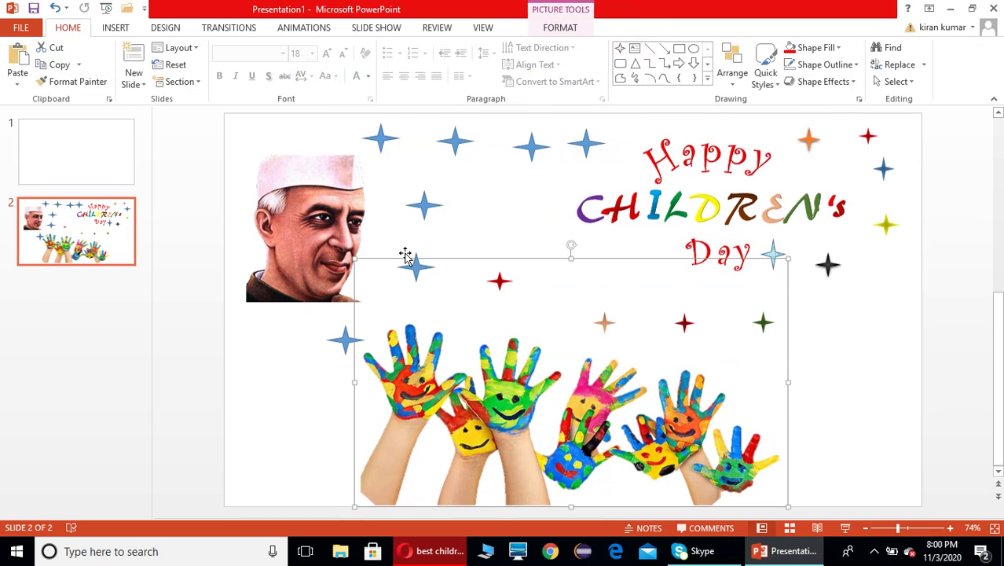
pyautogui.click(417, 261)
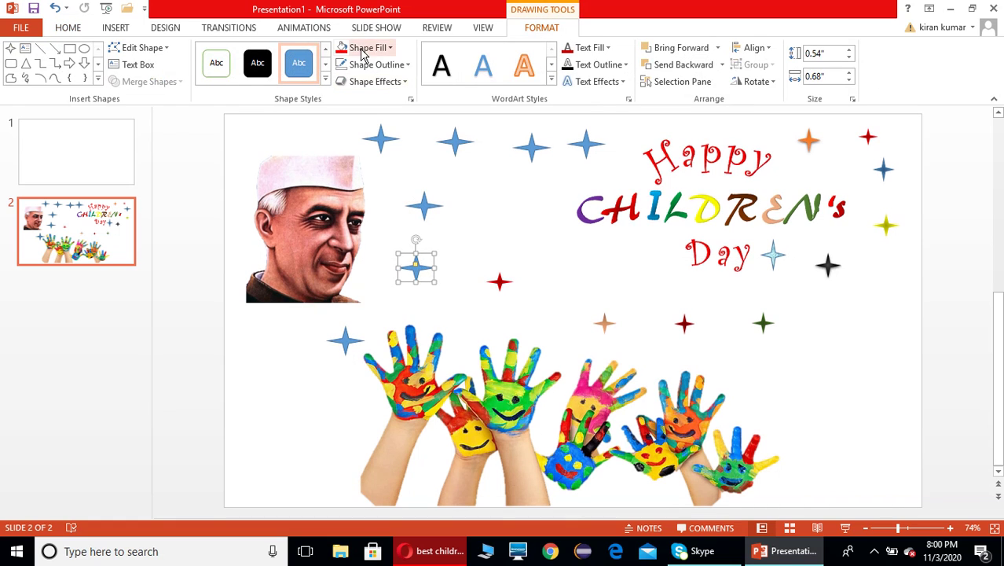
pyautogui.click(393, 49)
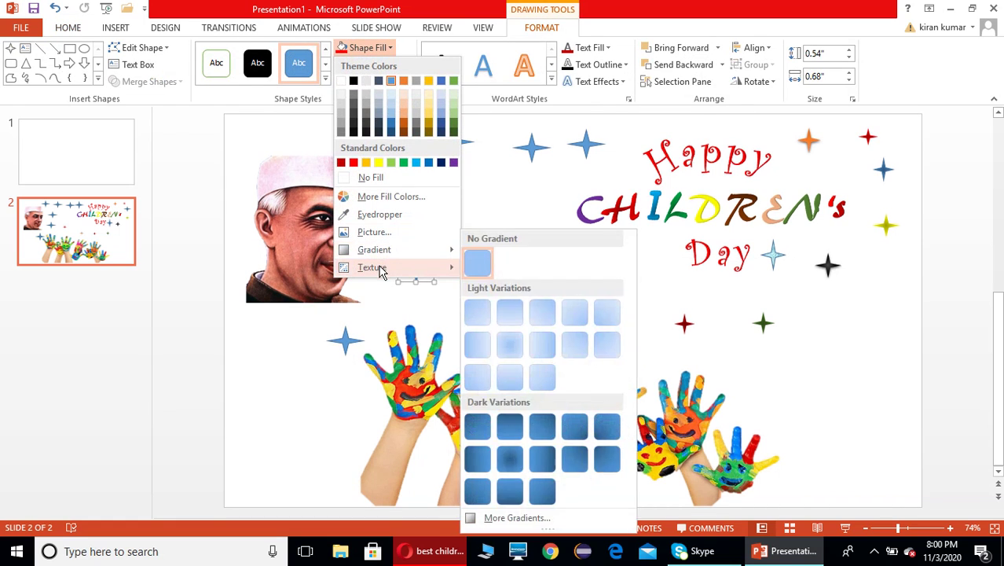
pyautogui.moveTo(382, 271)
pyautogui.click(491, 413)
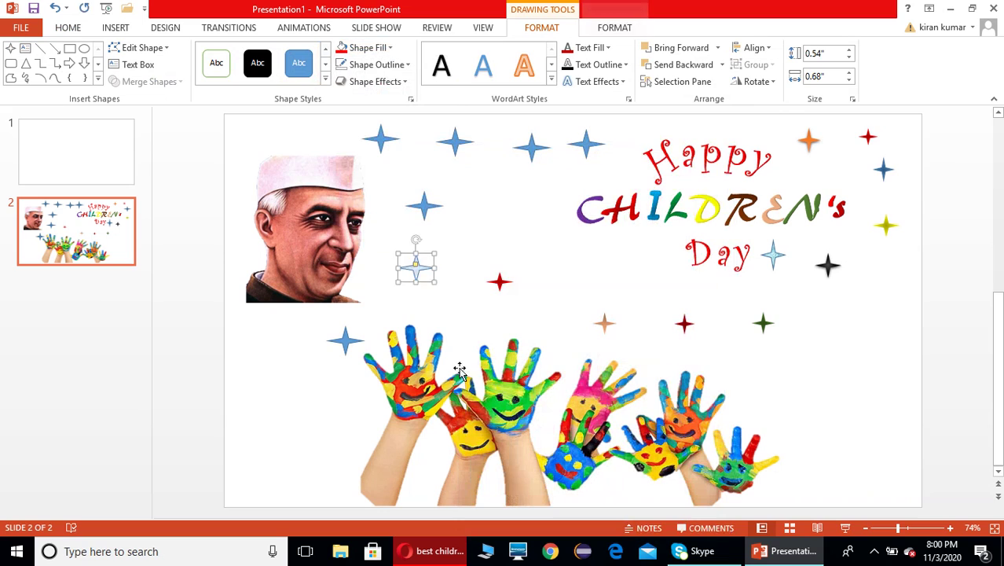
pyautogui.moveTo(433, 281)
pyautogui.mouseDown()
pyautogui.moveTo(409, 266)
pyautogui.moveTo(649, 252)
pyautogui.mouseUp()
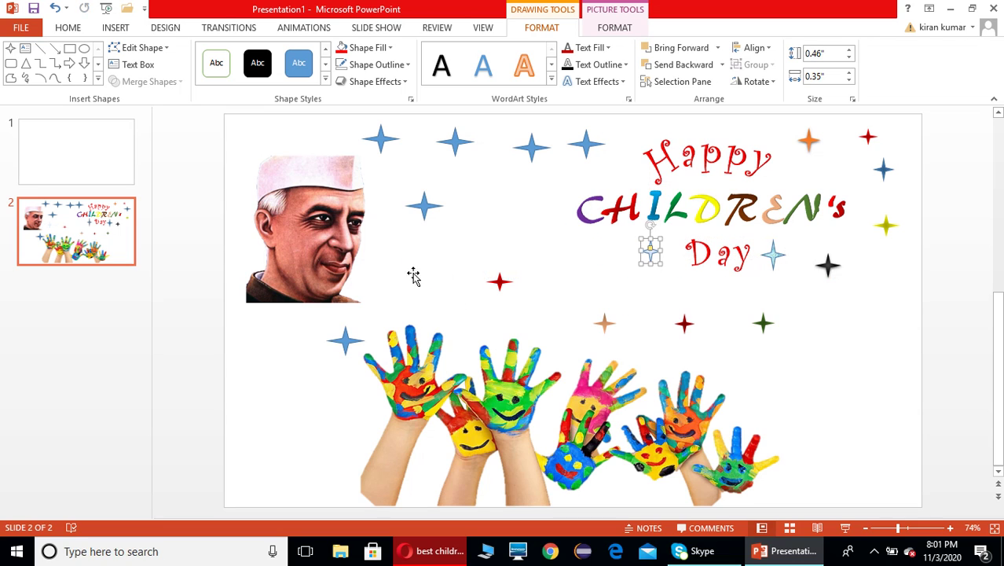
pyautogui.click(489, 239)
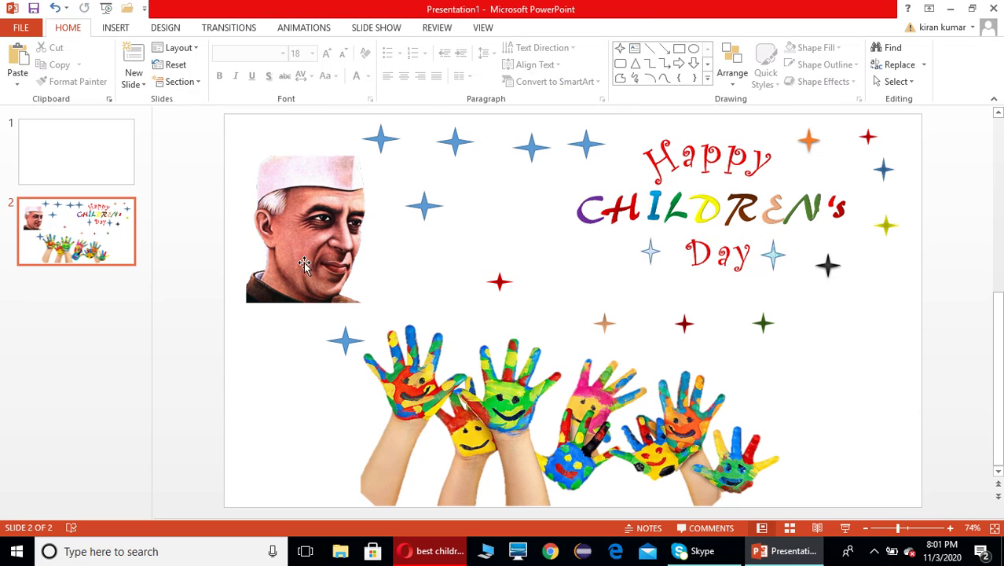
# - Resize the star beside Day and move the top blue star down toward the title
pyautogui.click(778, 253)
pyautogui.moveTo(786, 267); pyautogui.dragTo(785, 261)
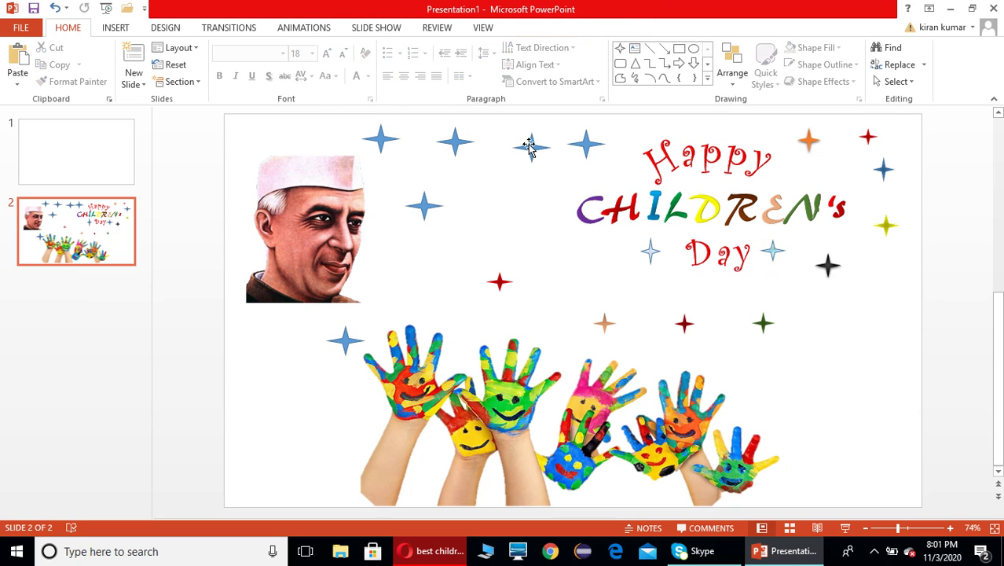
pyautogui.moveTo(540, 149); pyautogui.dragTo(525, 207)
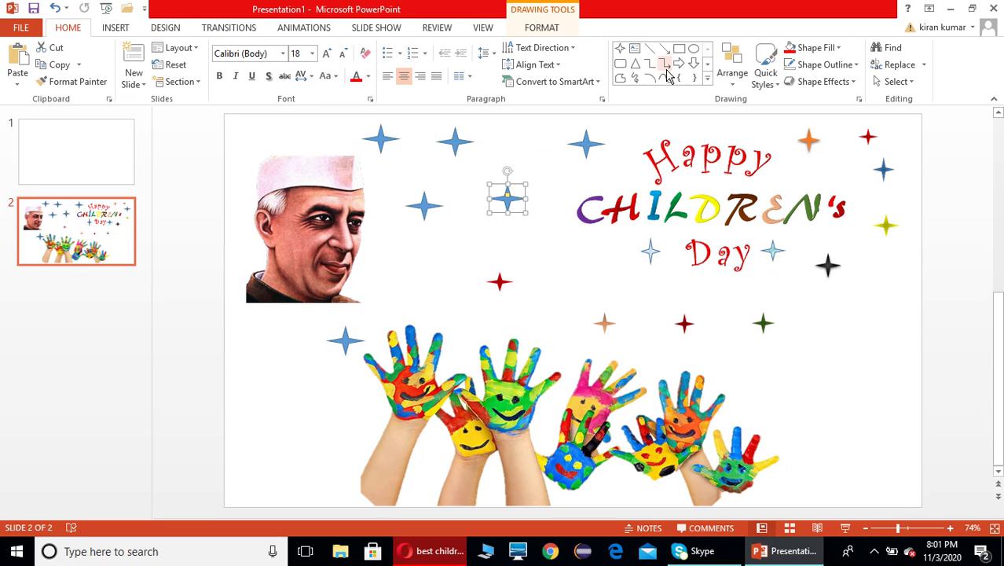
# - Give one star a purple texture fill with no outline, enlarge it and place it just below 'Day'
pyautogui.click(533, 30)
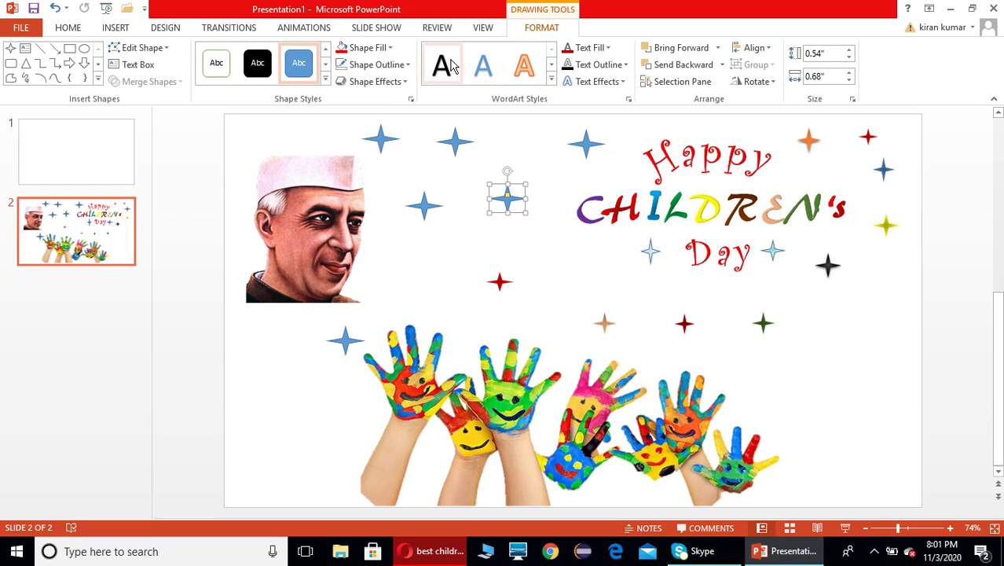
pyautogui.click(385, 49)
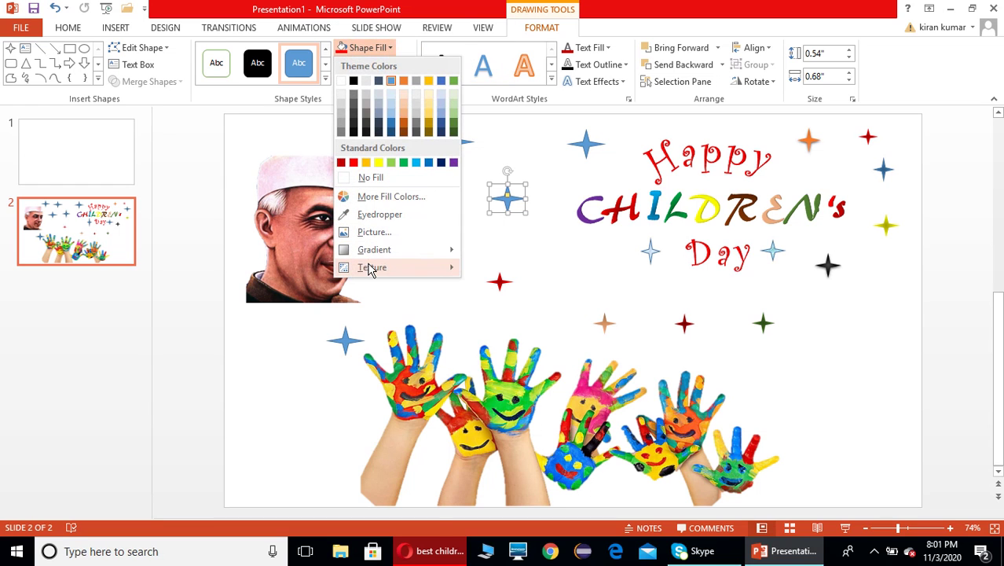
pyautogui.moveTo(368, 267)
pyautogui.click(618, 415)
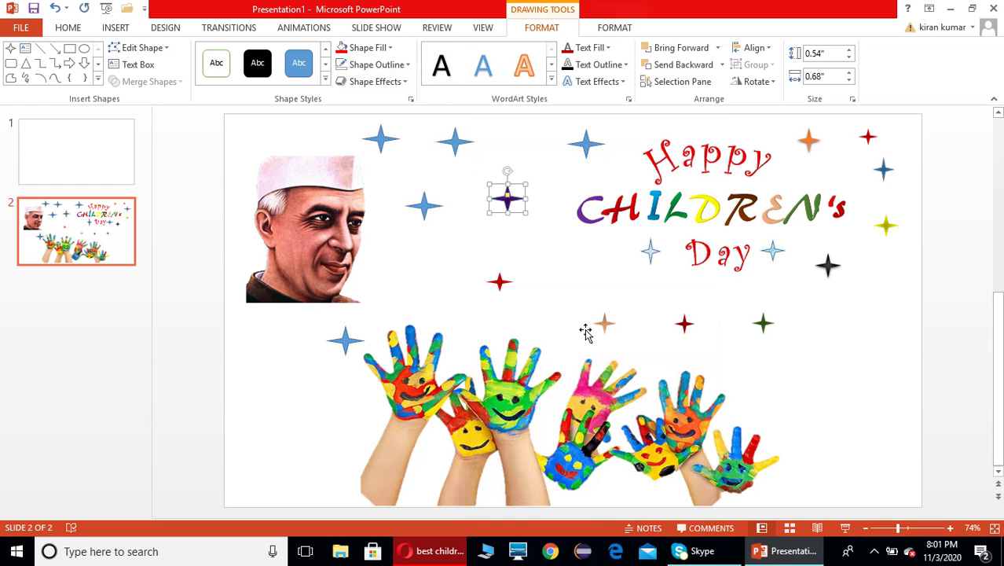
pyautogui.moveTo(525, 212); pyautogui.dragTo(506, 203)
pyautogui.click(408, 66)
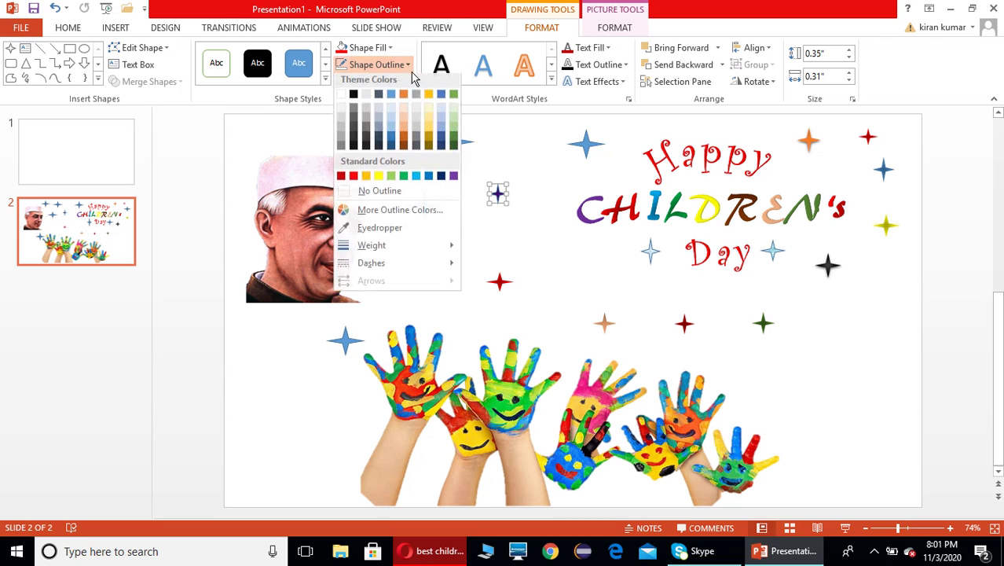
pyautogui.click(357, 193)
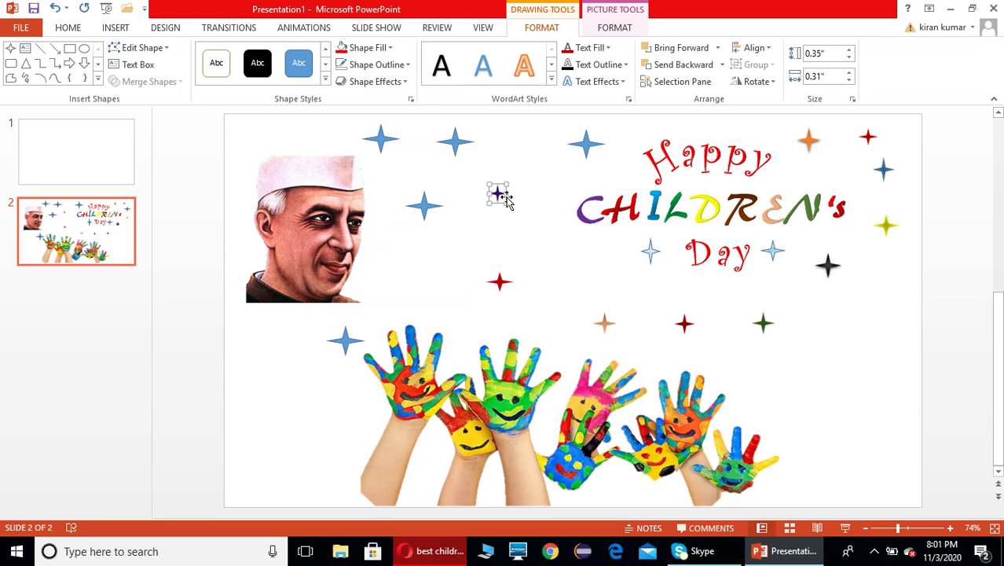
pyautogui.moveTo(507, 203)
pyautogui.mouseDown()
pyautogui.moveTo(619, 274)
pyautogui.moveTo(727, 285)
pyautogui.mouseUp()
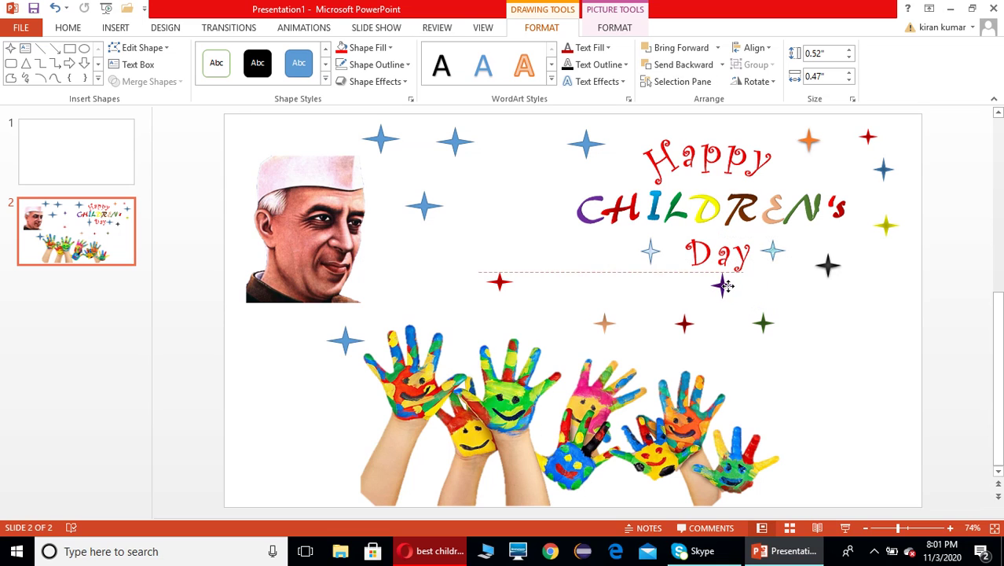
pyautogui.moveTo(727, 285); pyautogui.dragTo(728, 288)
pyautogui.click(486, 211)
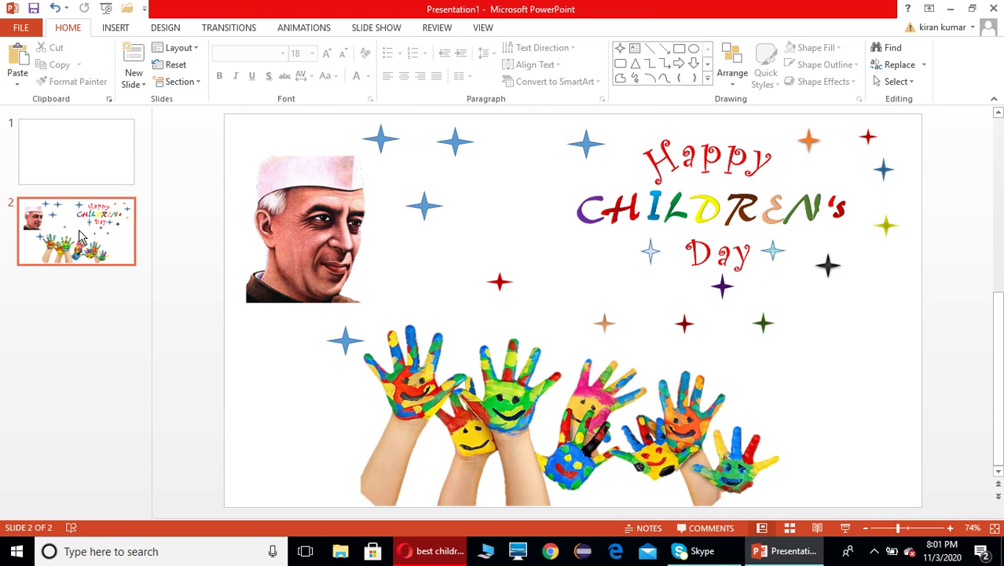
# - Fill the blue star near 'Happy' with a green marble texture, then nudge it left and shrink it
pyautogui.click(588, 146)
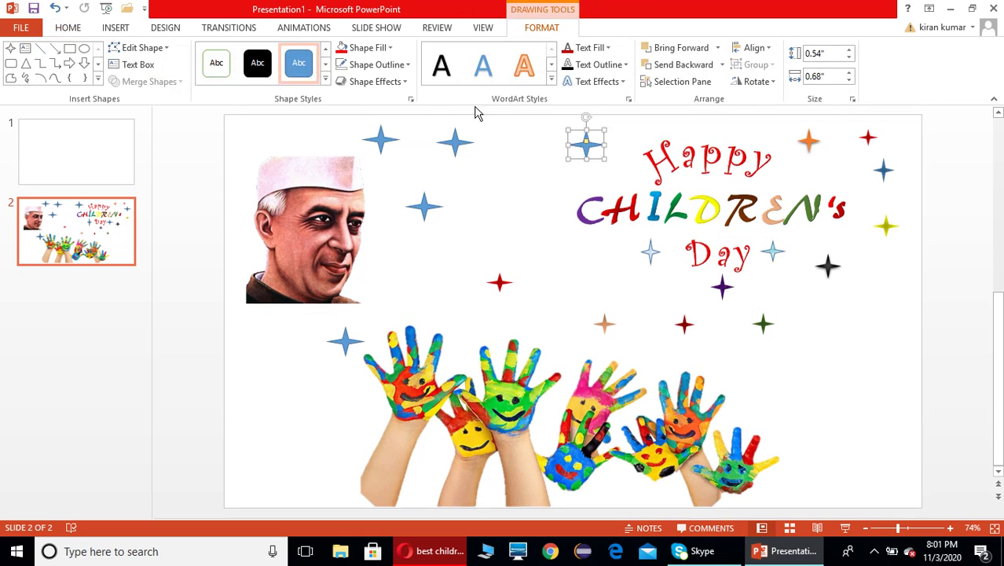
pyautogui.click(393, 49)
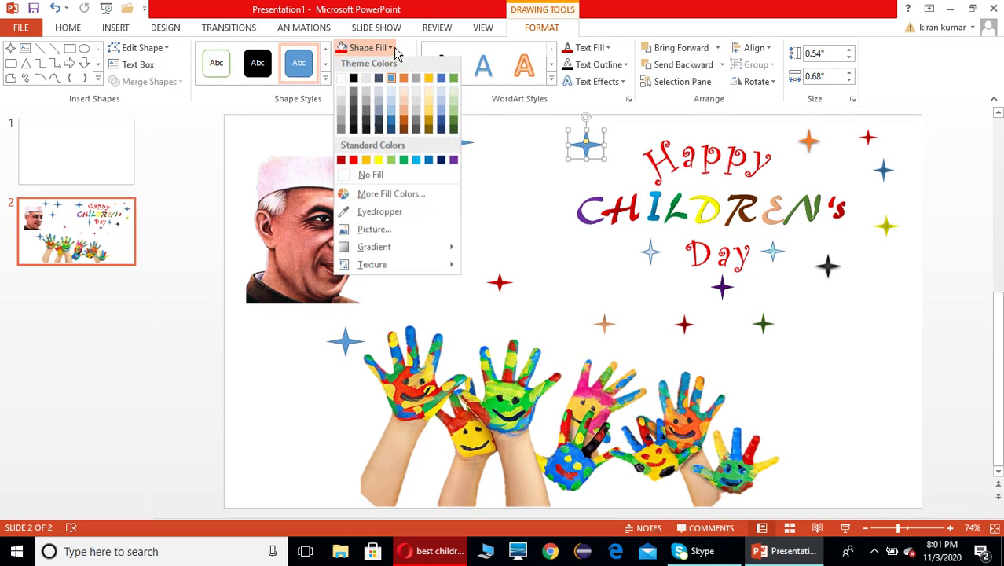
pyautogui.moveTo(391, 255)
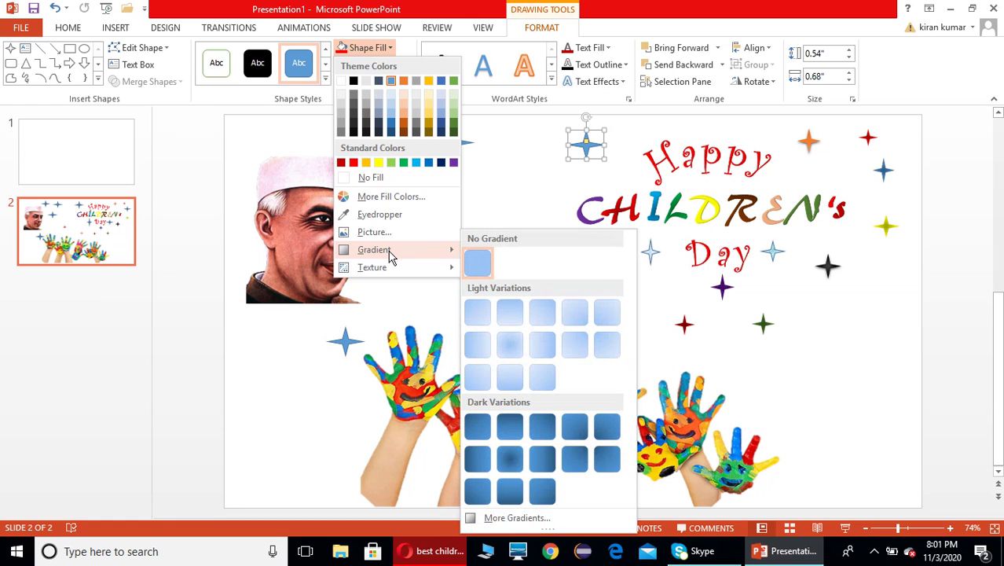
pyautogui.click(481, 290)
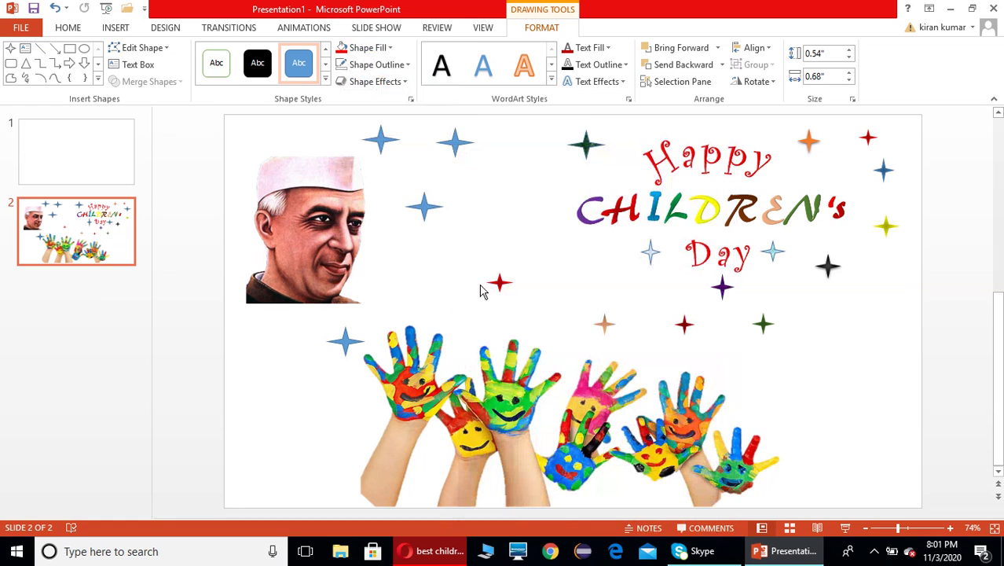
pyautogui.moveTo(605, 159); pyautogui.dragTo(577, 158)
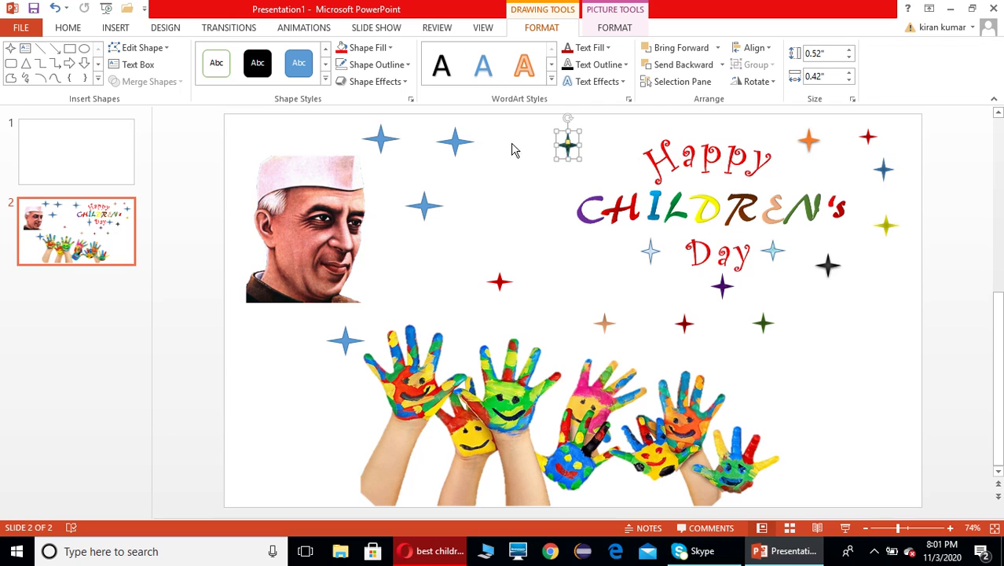
pyautogui.click(369, 47)
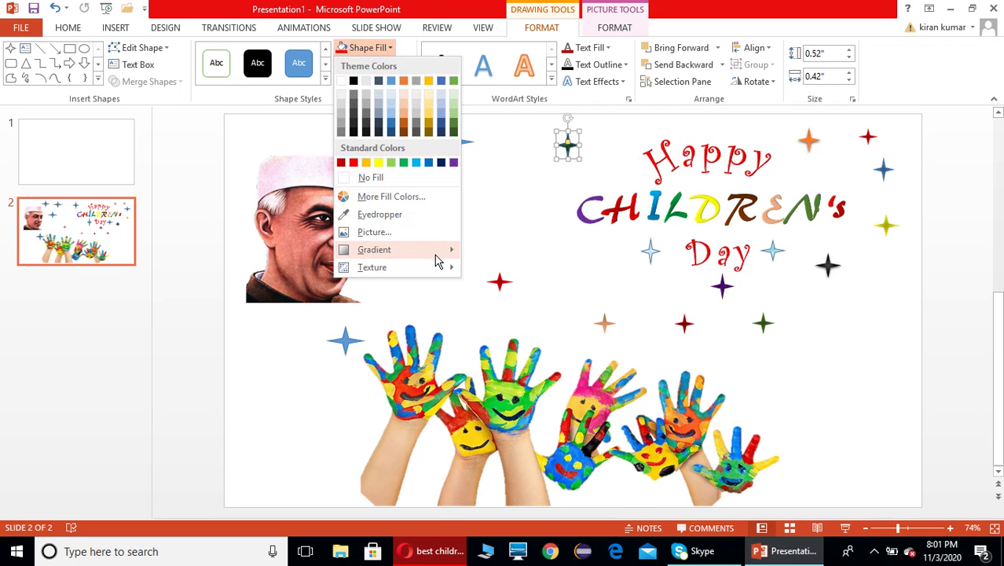
pyautogui.click(565, 160)
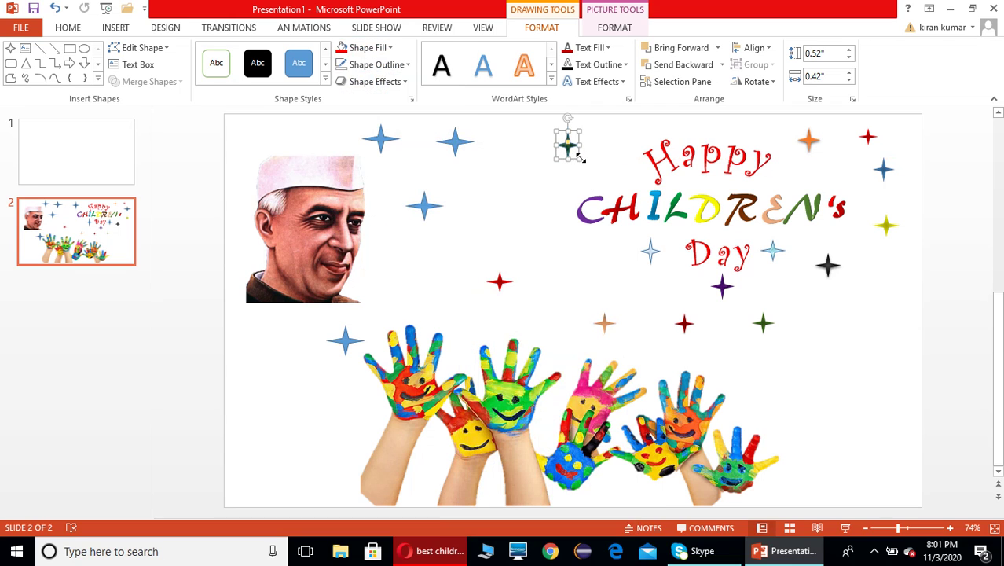
pyautogui.moveTo(580, 159)
pyautogui.mouseDown()
pyautogui.moveTo(573, 147)
pyautogui.moveTo(609, 139)
pyautogui.mouseUp()
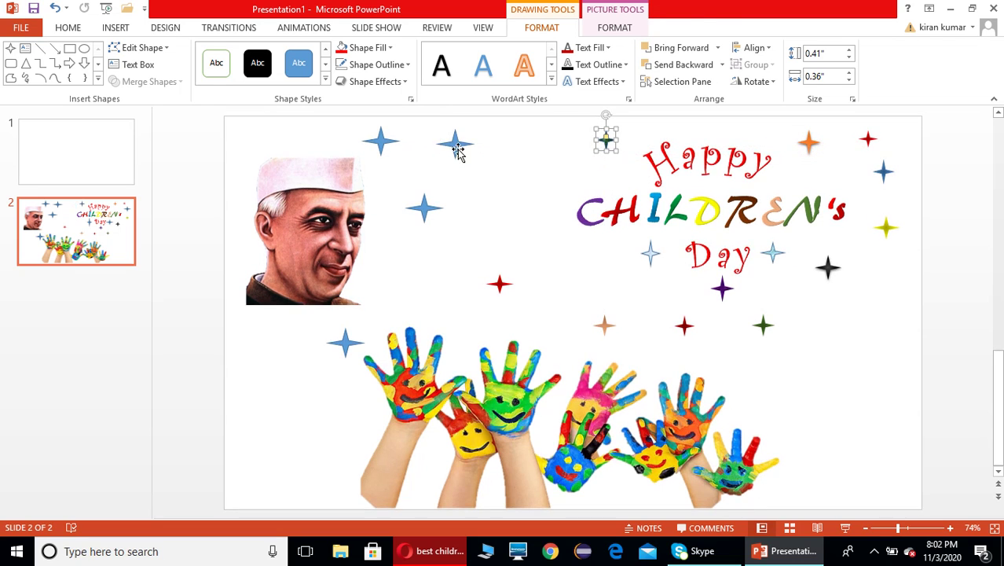
# - Move another blue star toward the title and fill it yellow with a dark gradient and no outline
pyautogui.moveTo(456, 143); pyautogui.dragTo(518, 163)
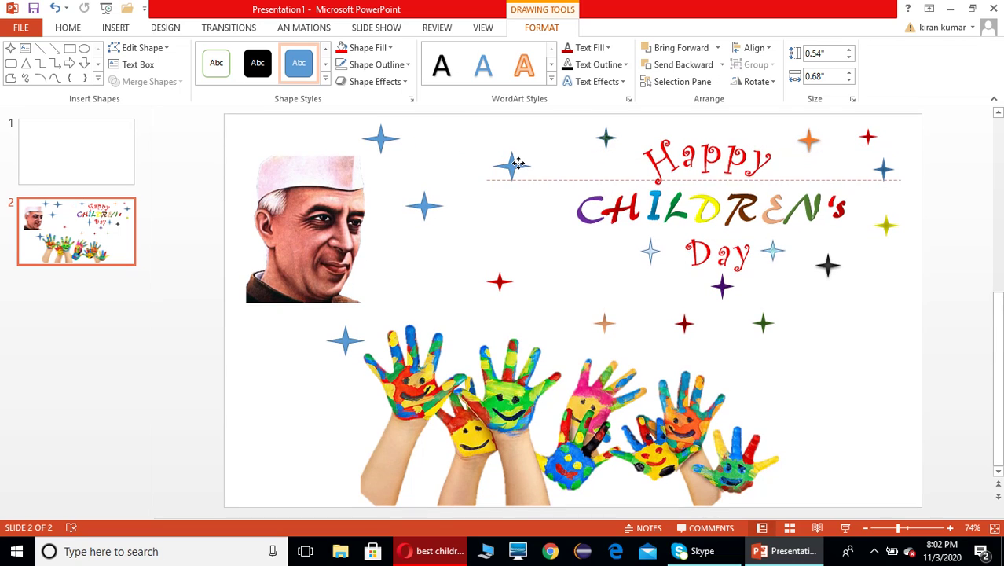
pyautogui.click(386, 49)
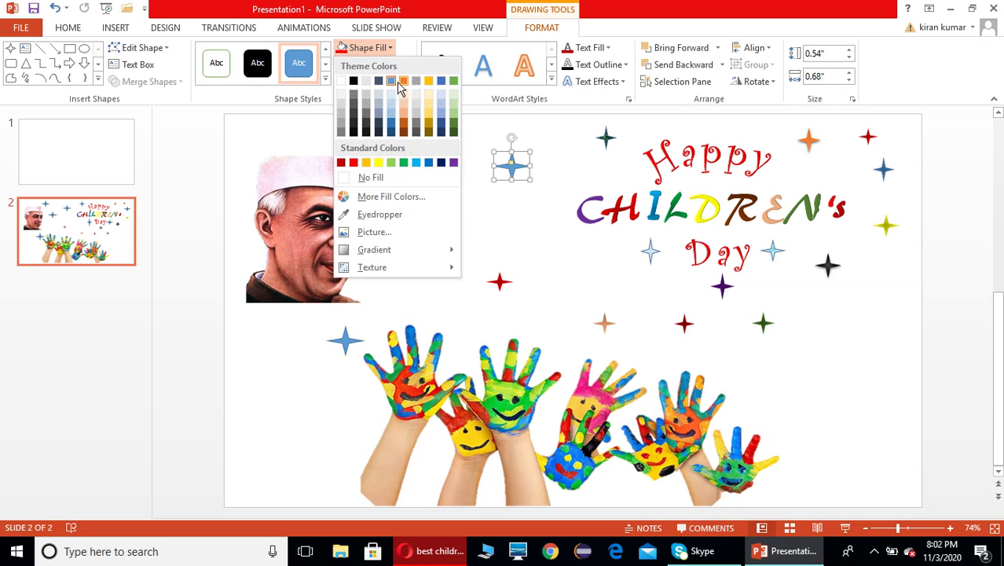
pyautogui.click(378, 162)
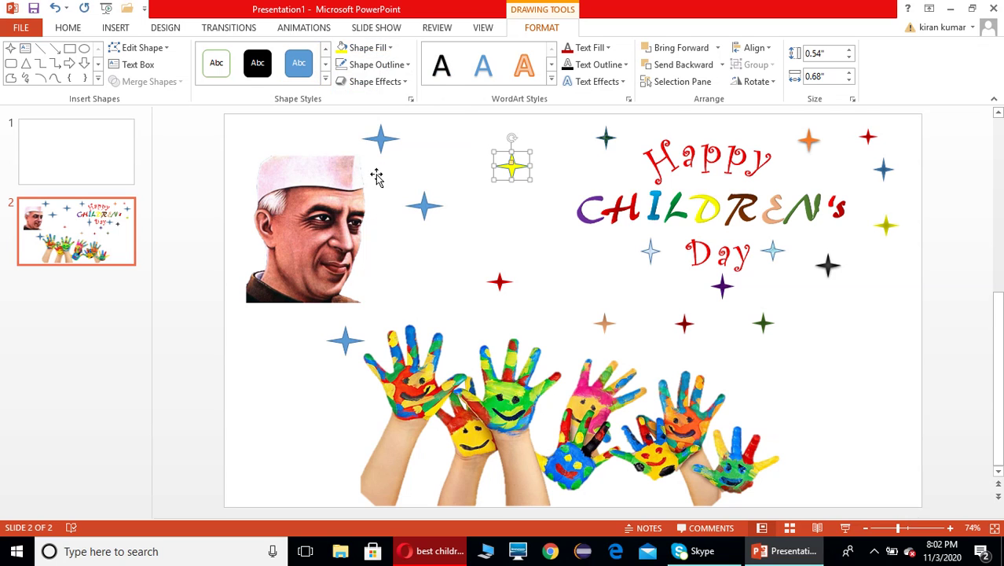
pyautogui.click(391, 48)
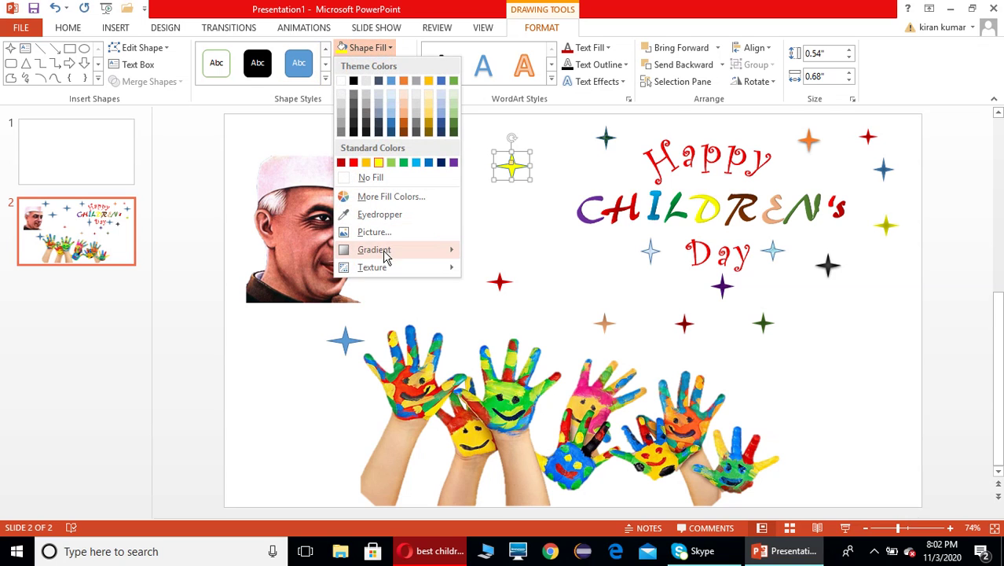
pyautogui.moveTo(385, 250)
pyautogui.click(517, 462)
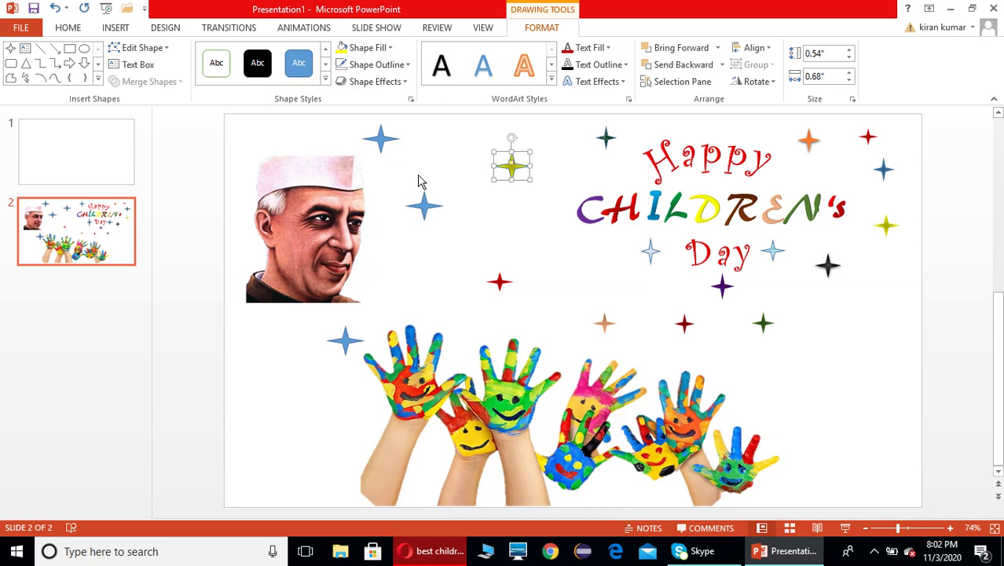
pyautogui.click(408, 72)
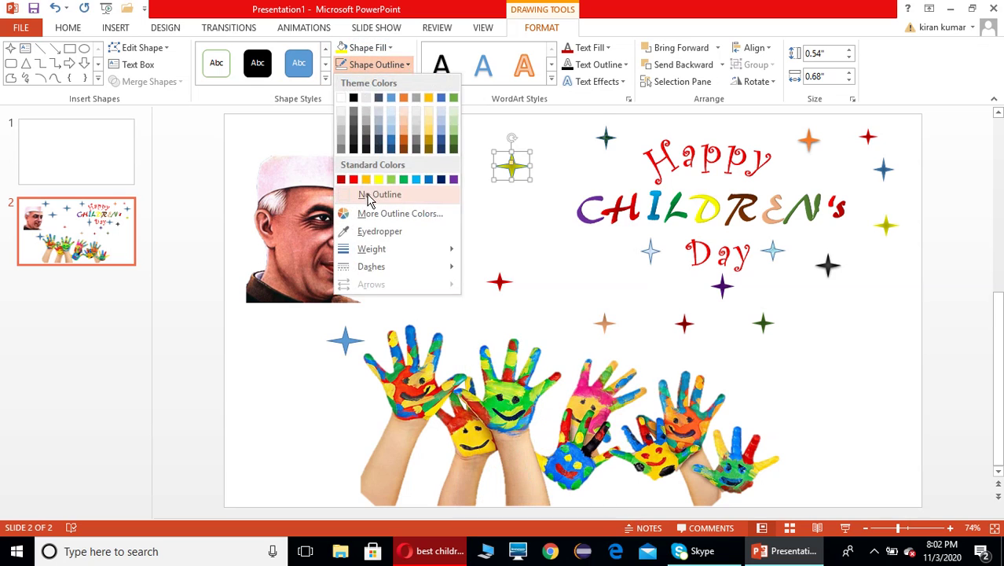
pyautogui.click(355, 193)
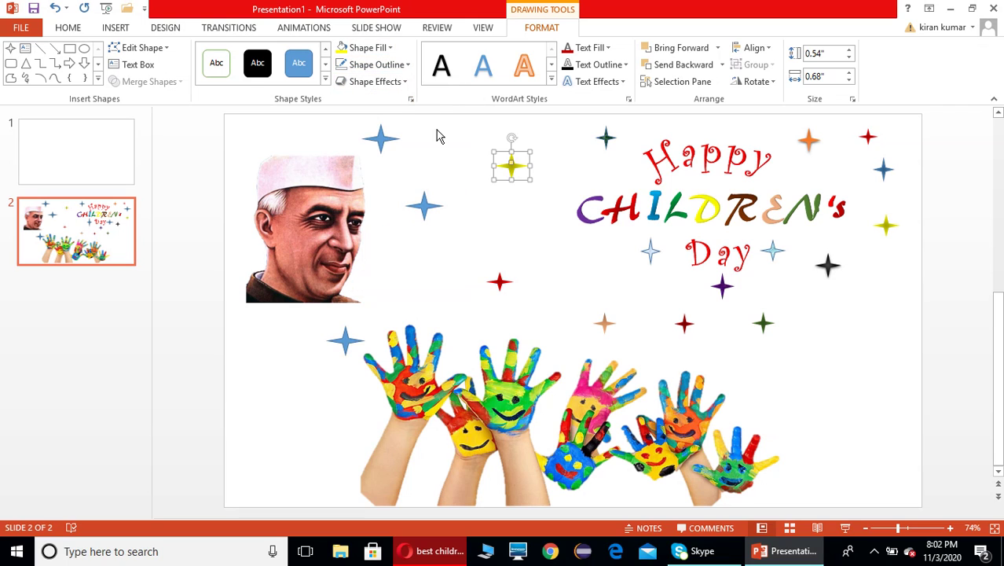
# - Apply a 3-D preset effect to the yellow star, shrink it, and shift the top blue star right
pyautogui.click(375, 82)
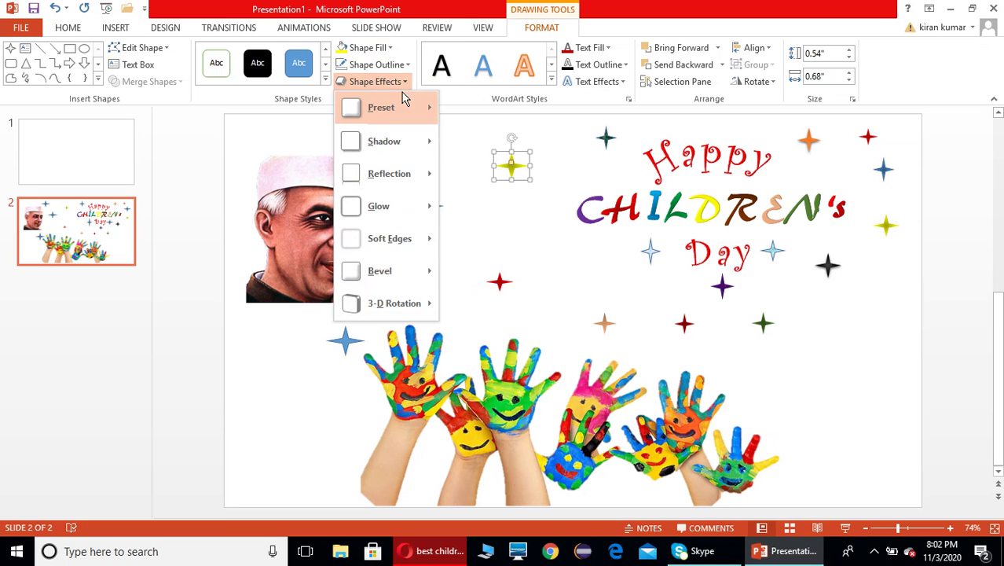
pyautogui.moveTo(398, 115)
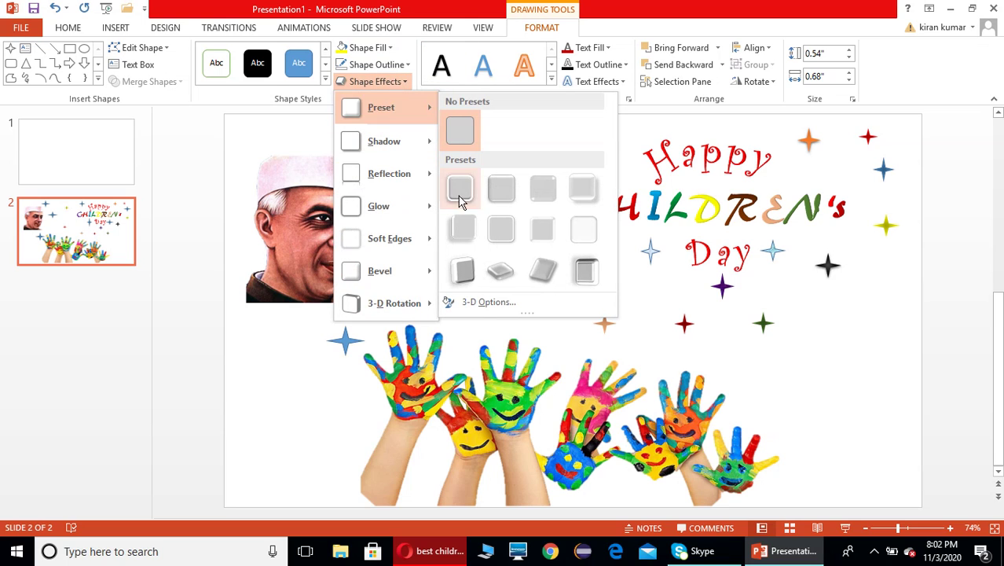
pyautogui.click(584, 271)
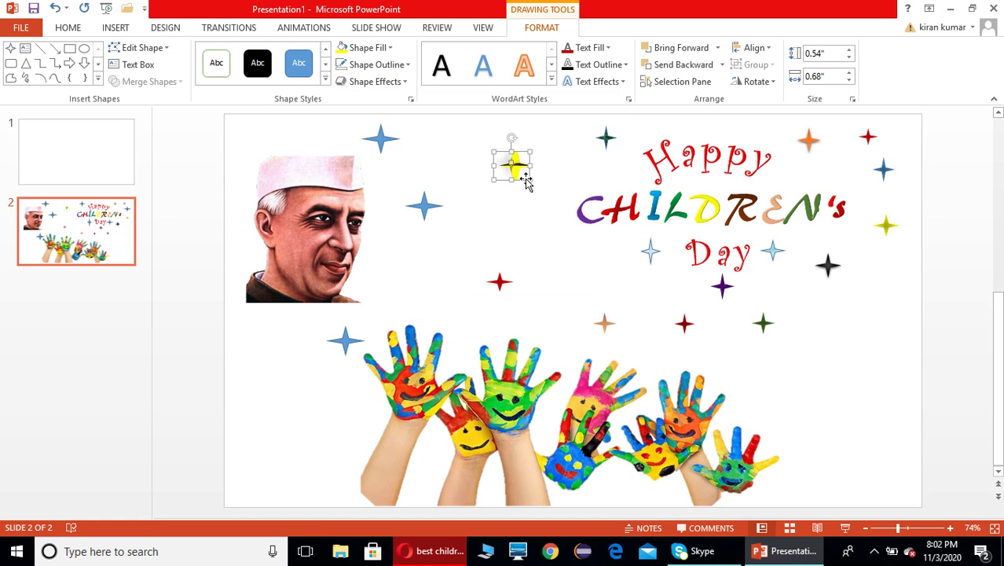
pyautogui.click(532, 208)
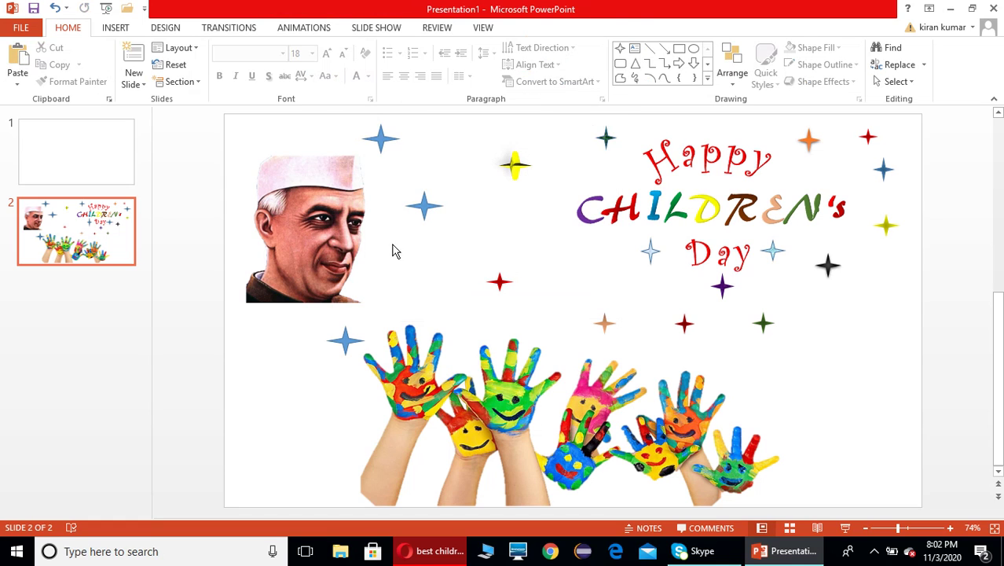
pyautogui.click(516, 165)
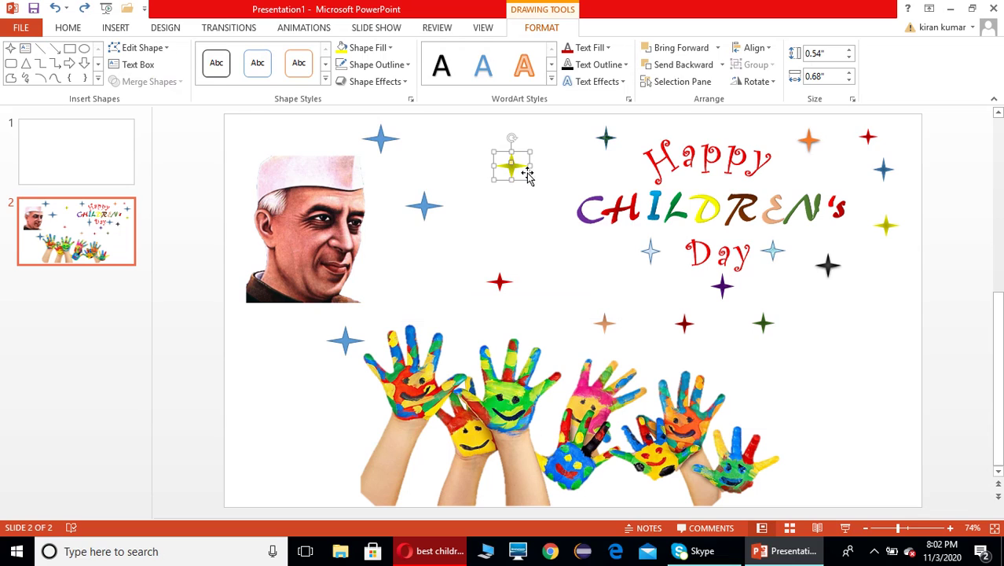
pyautogui.moveTo(529, 178)
pyautogui.mouseDown()
pyautogui.moveTo(517, 168)
pyautogui.moveTo(573, 174)
pyautogui.mouseUp()
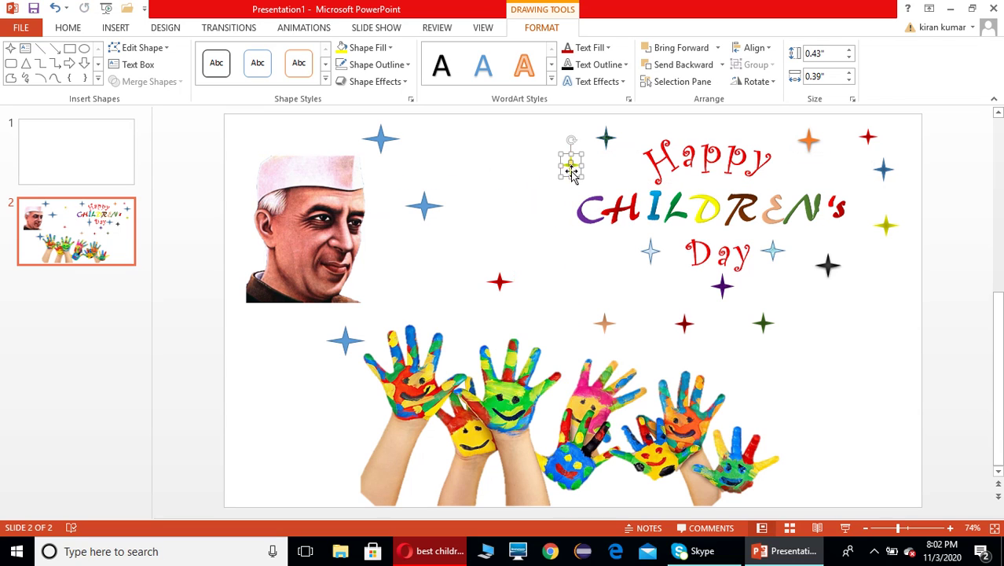
pyautogui.moveTo(383, 140); pyautogui.dragTo(484, 150)
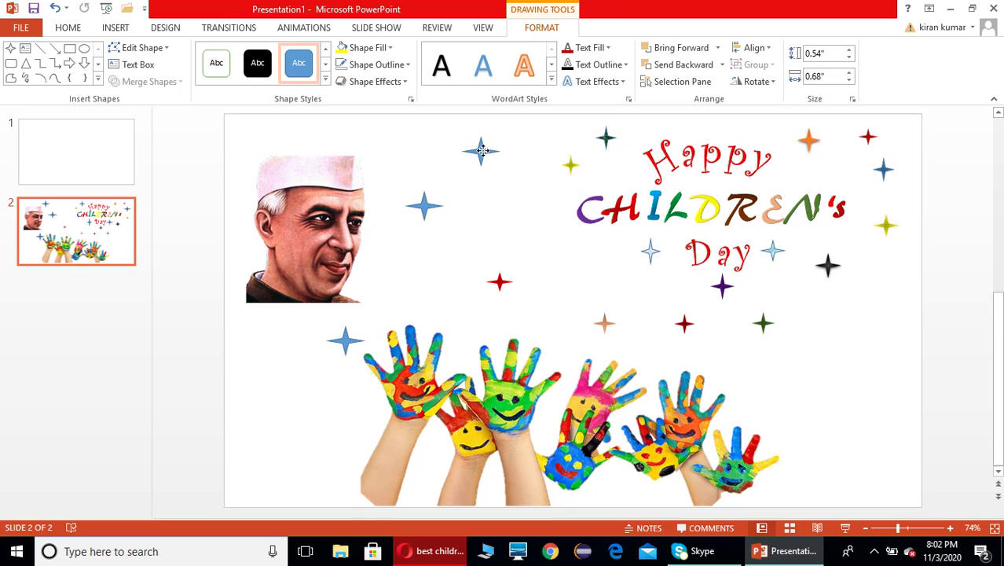
# - Move the two lower blue stars up beside the portrait, near the top star
pyautogui.click(419, 206)
pyautogui.moveTo(418, 206); pyautogui.dragTo(404, 149)
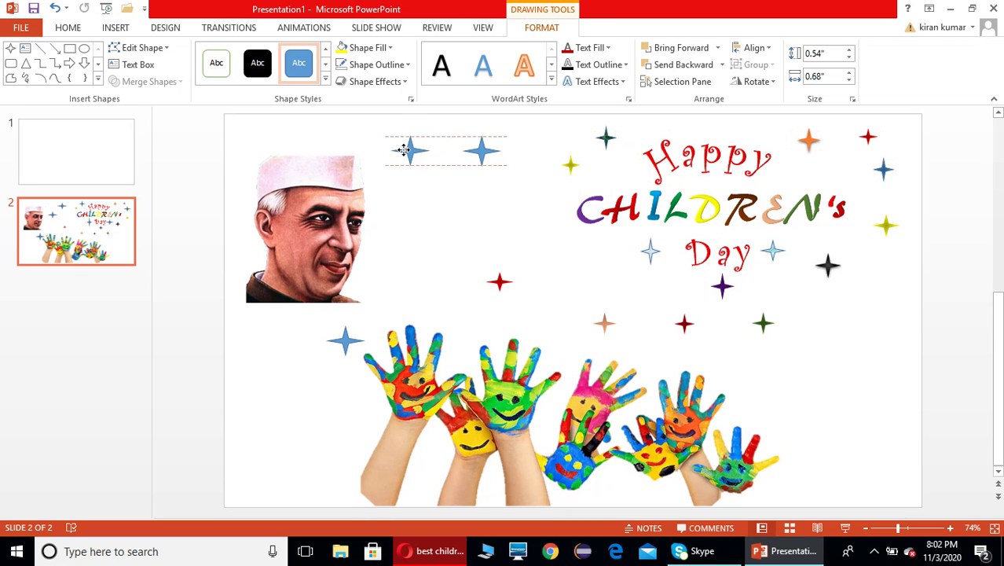
pyautogui.moveTo(344, 348); pyautogui.dragTo(410, 209)
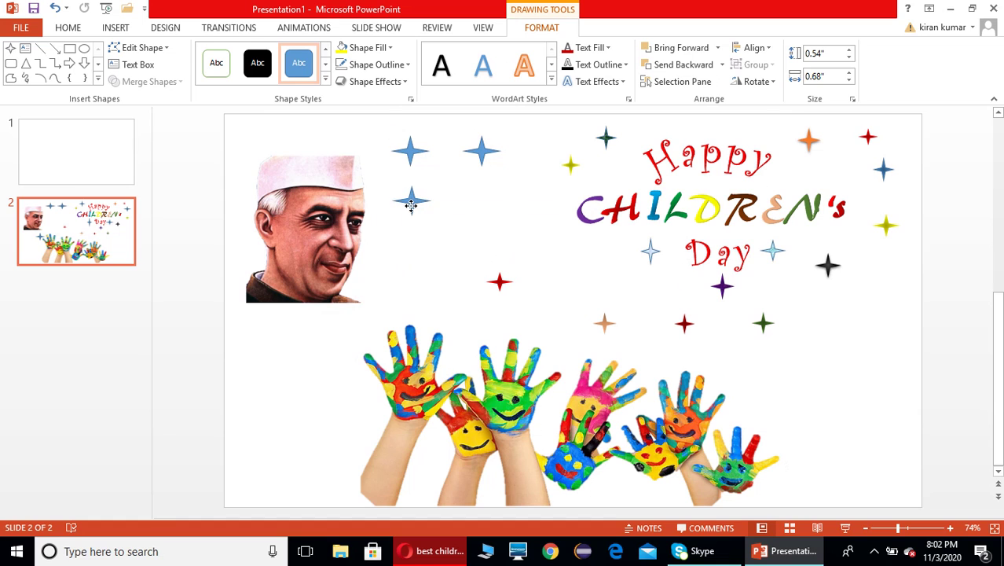
pyautogui.click(511, 228)
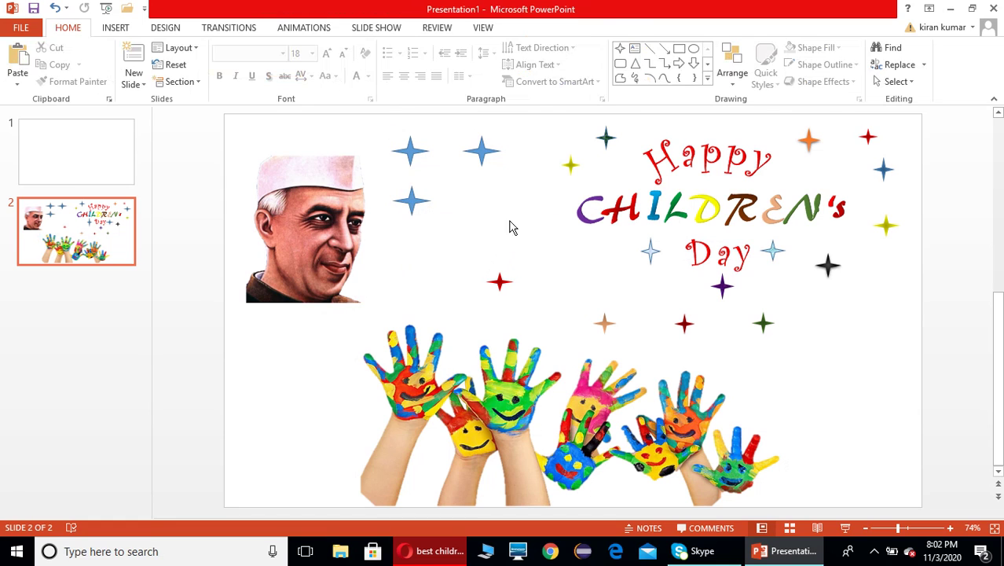
# - Make the top-right blue star small, dark green and outline-free, and place it beside 'CHILDREN's'
pyautogui.click(481, 155)
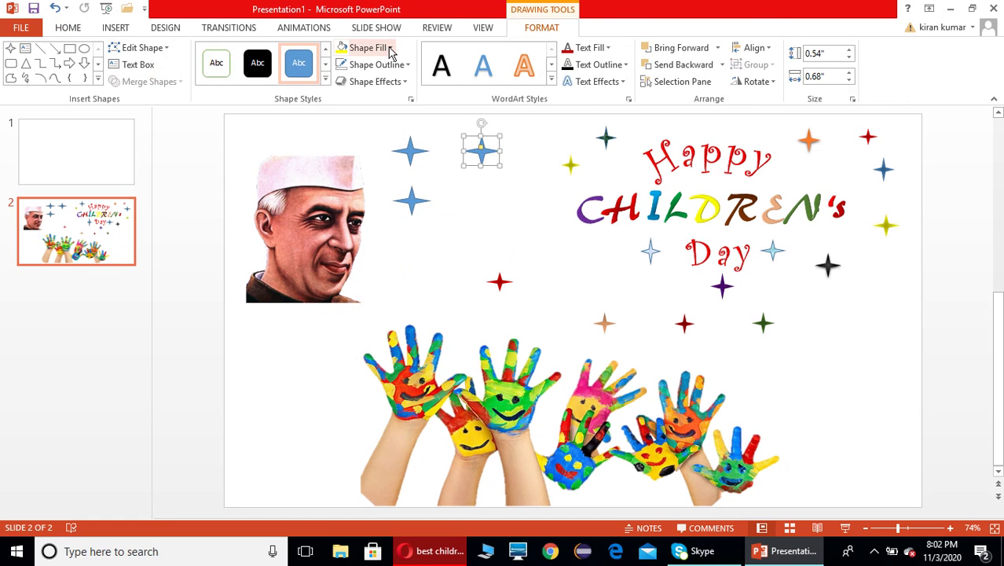
pyautogui.click(391, 50)
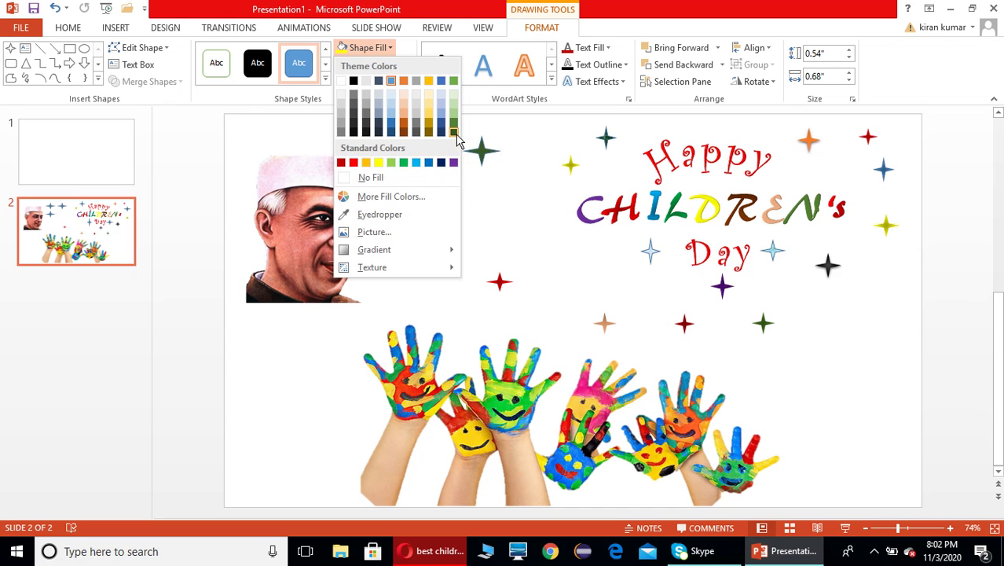
pyautogui.click(454, 132)
pyautogui.moveTo(499, 163); pyautogui.dragTo(488, 162)
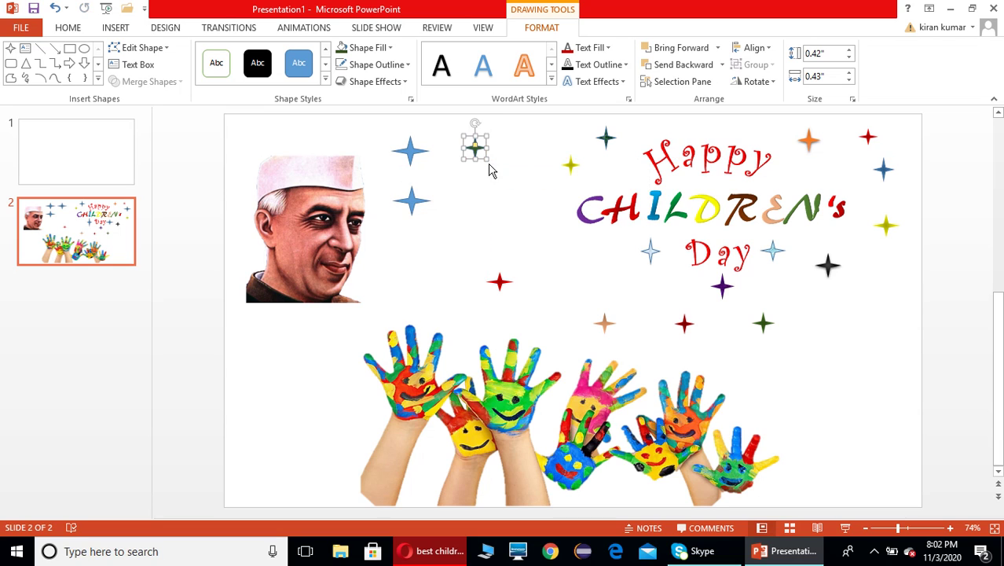
pyautogui.click(404, 83)
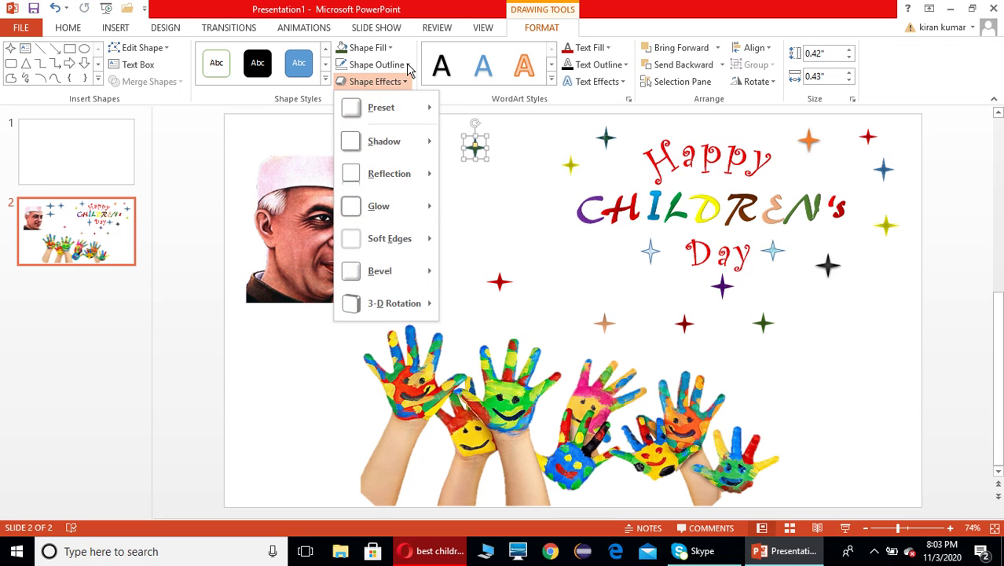
pyautogui.click(406, 65)
pyautogui.click(350, 201)
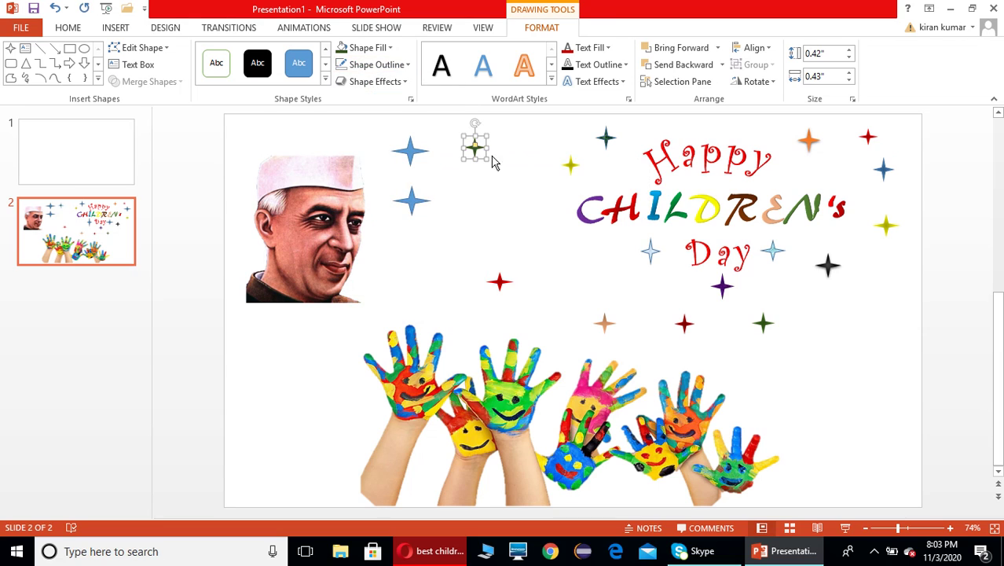
pyautogui.moveTo(476, 151); pyautogui.dragTo(550, 216)
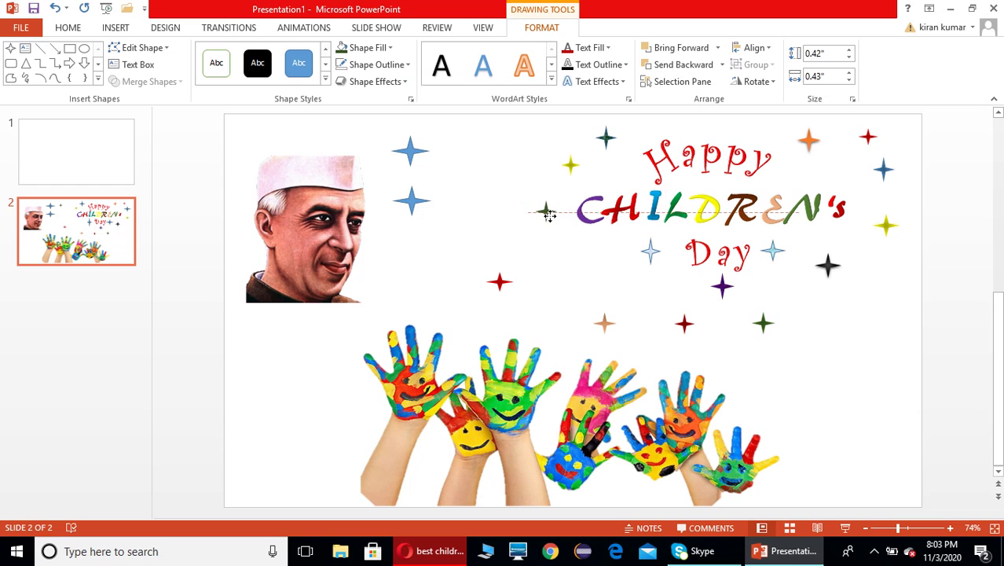
pyautogui.click(413, 204)
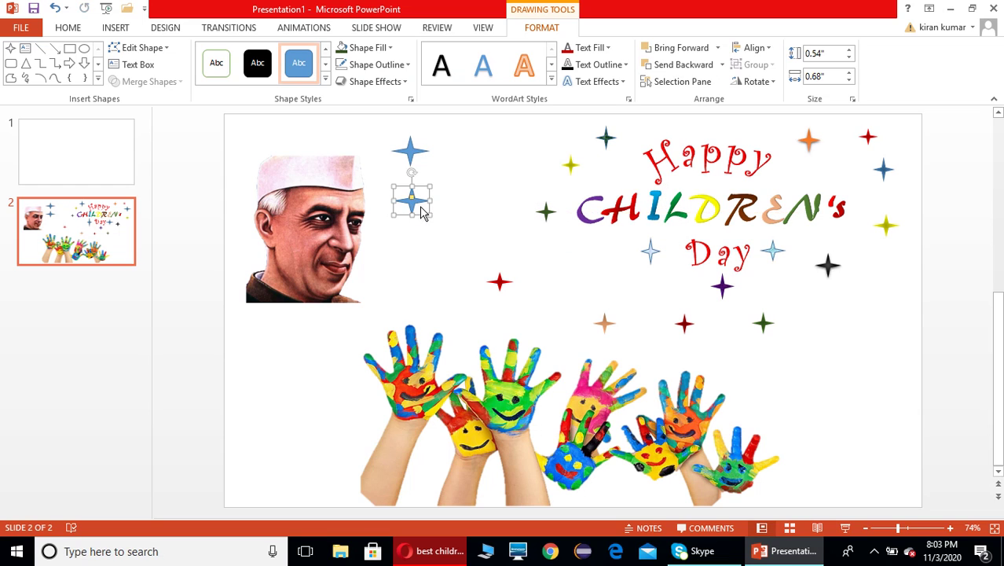
# - Shrink the portrait-side star to 0.28"x0.27" and make it red with a dark gradient and no outline
pyautogui.click(392, 48)
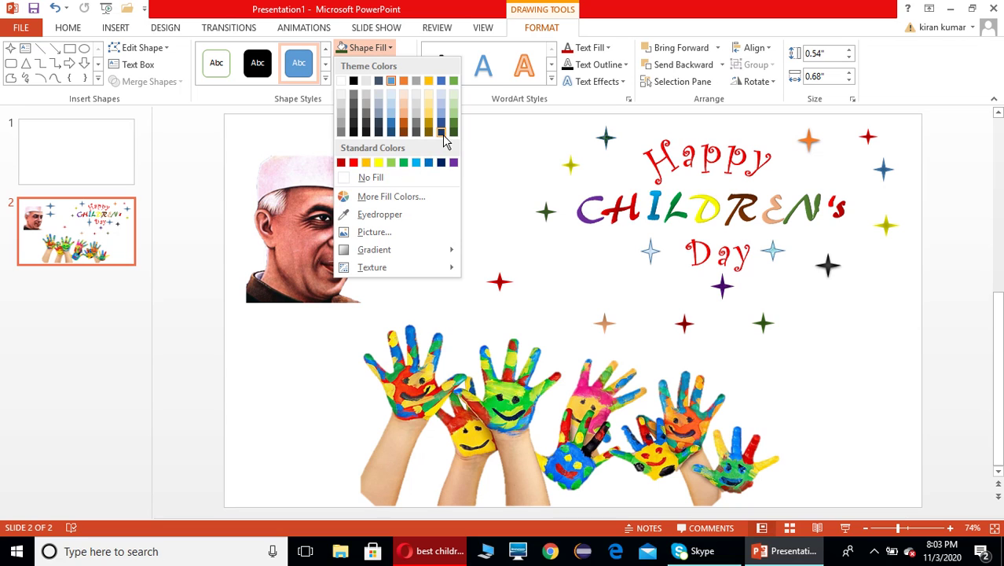
pyautogui.click(405, 114)
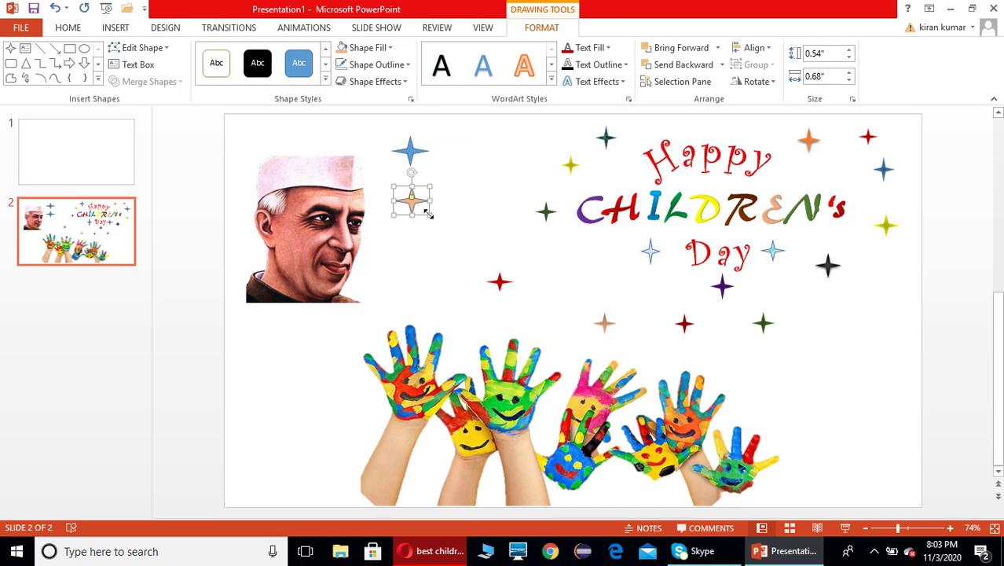
pyautogui.moveTo(428, 214); pyautogui.dragTo(404, 201)
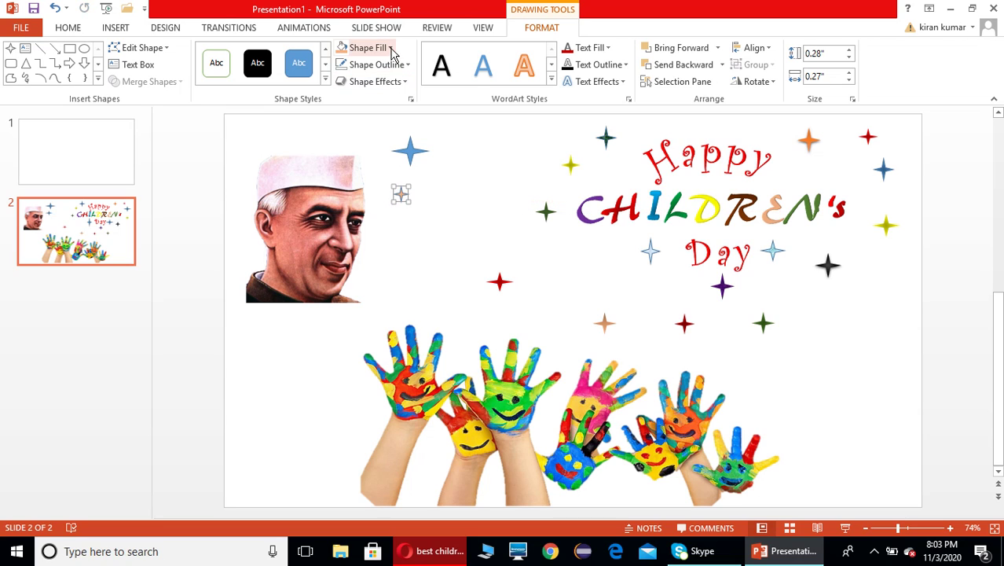
pyautogui.click(391, 48)
pyautogui.click(353, 163)
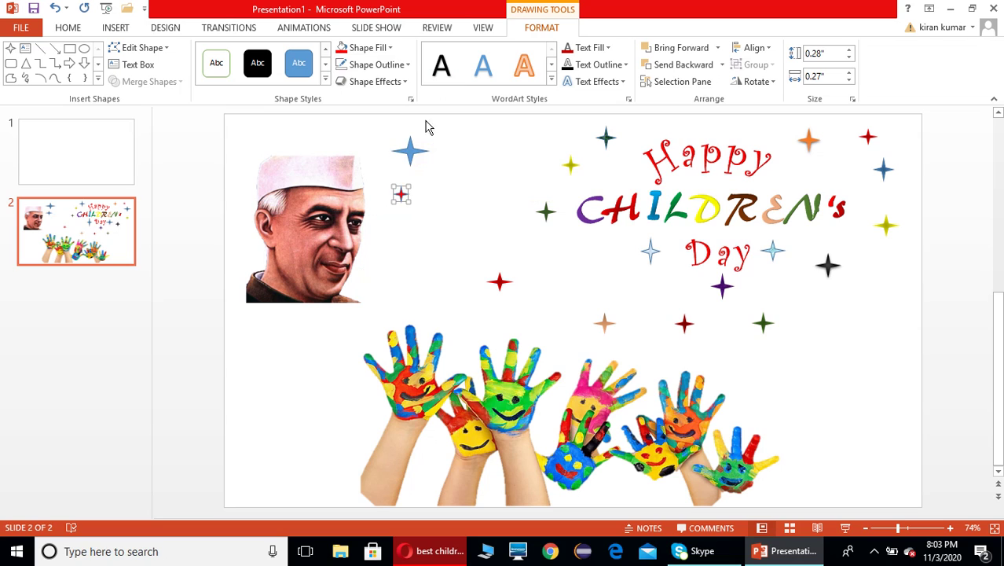
pyautogui.click(407, 66)
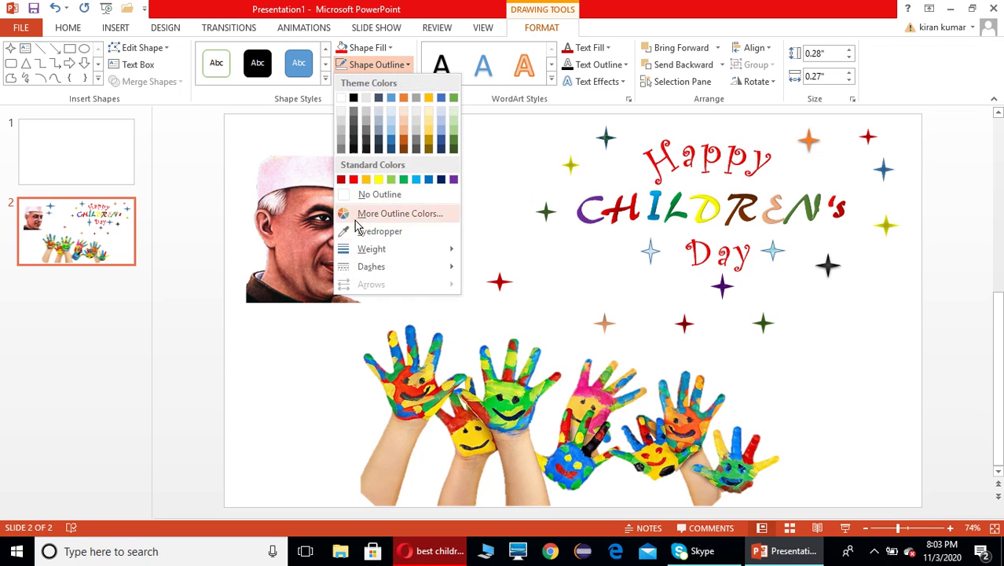
pyautogui.click(348, 195)
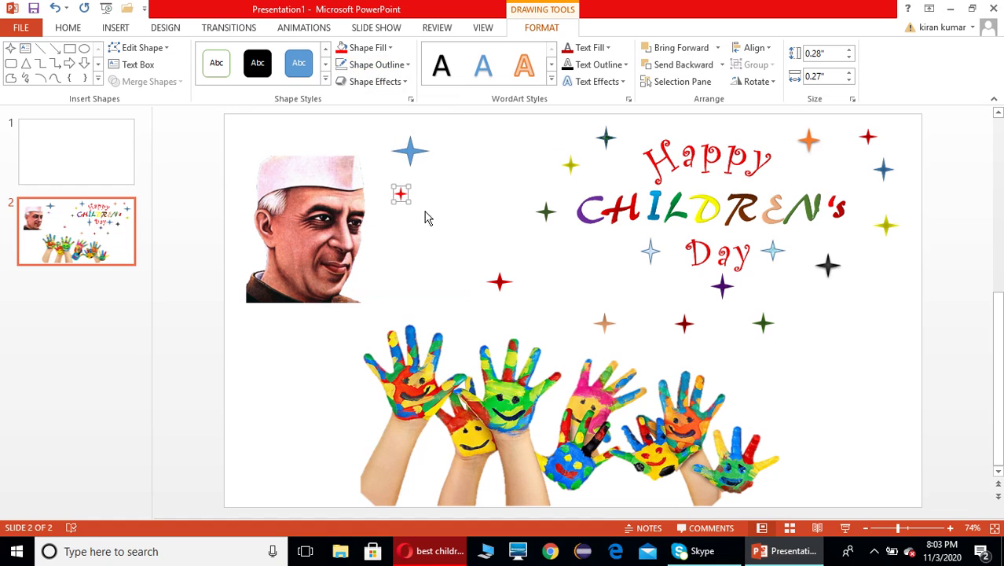
pyautogui.click(368, 48)
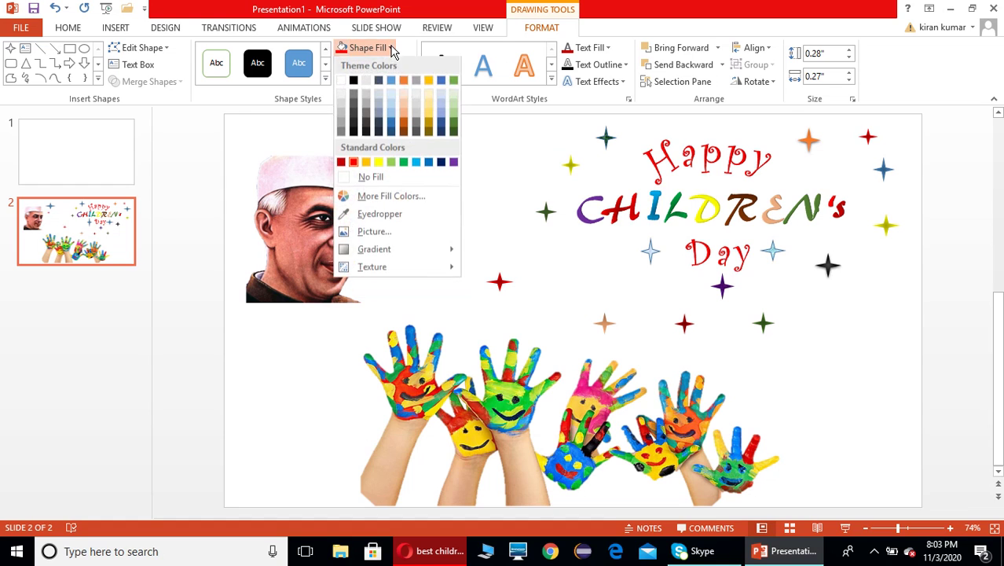
pyautogui.moveTo(420, 249)
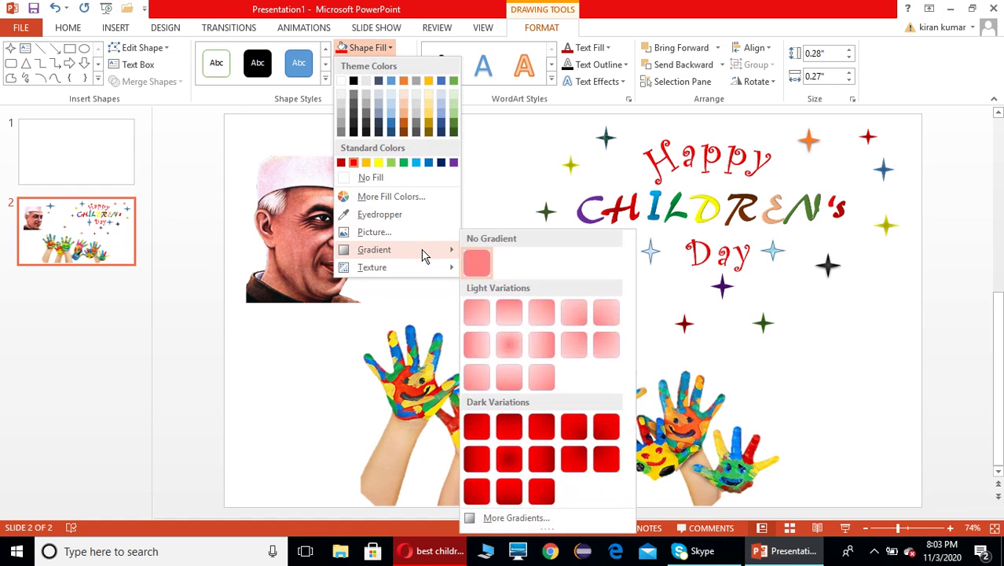
pyautogui.click(521, 464)
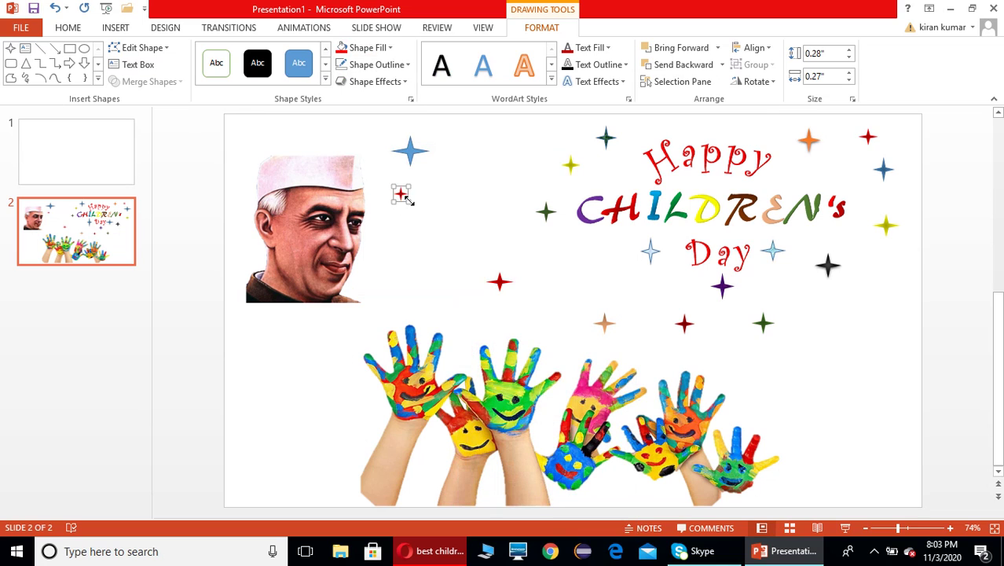
pyautogui.moveTo(407, 200); pyautogui.dragTo(411, 202)
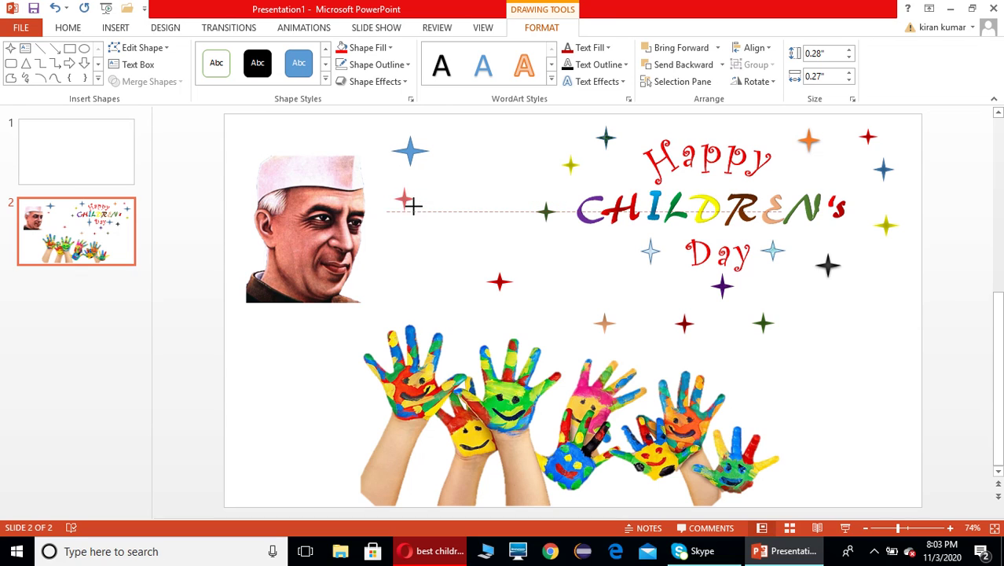
# - Squash the blue star above the red one, fill it light gold without outline, and raise it level with 'Happy'
pyautogui.click(409, 148)
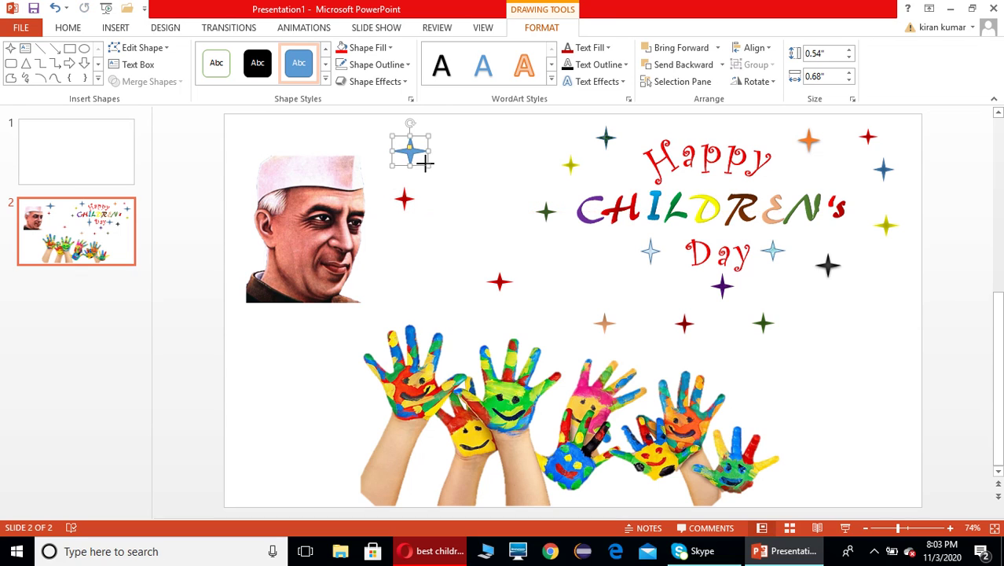
pyautogui.moveTo(425, 163); pyautogui.dragTo(417, 166)
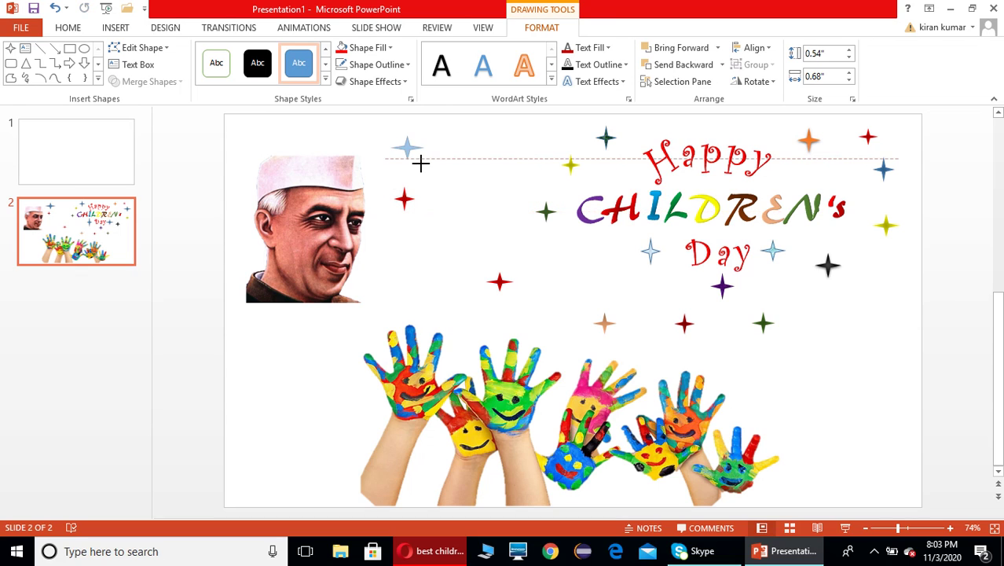
pyautogui.click(389, 49)
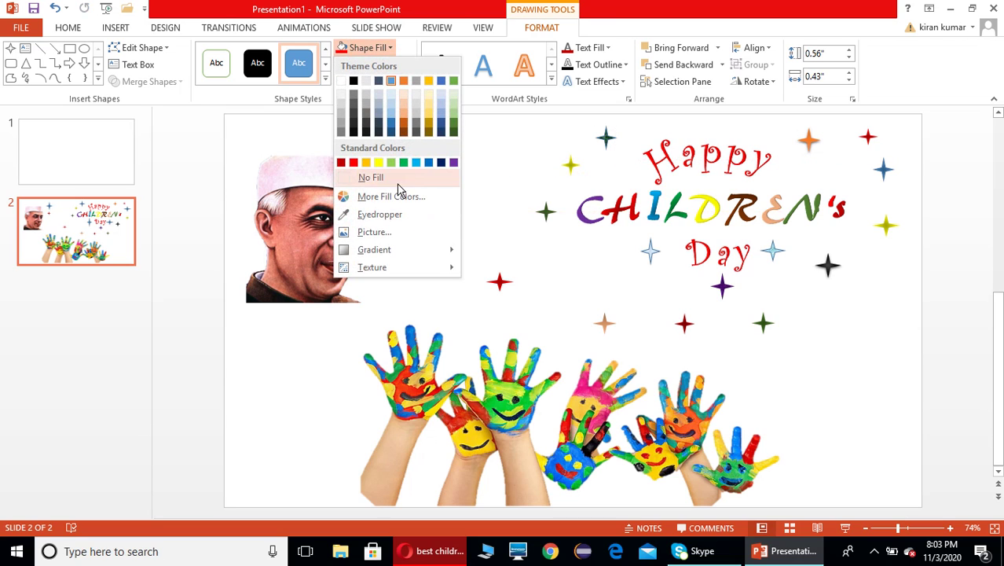
pyautogui.click(342, 163)
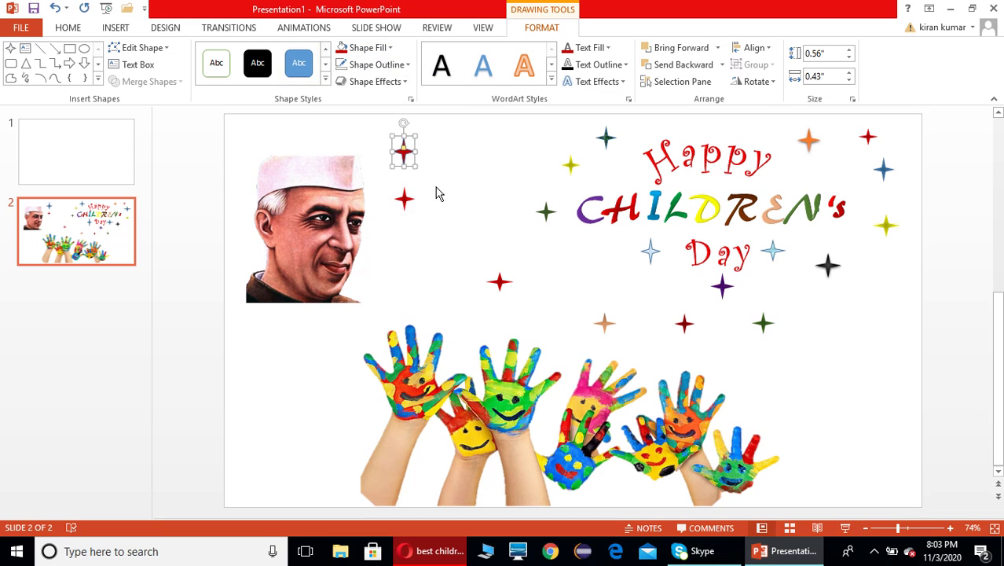
pyautogui.click(389, 48)
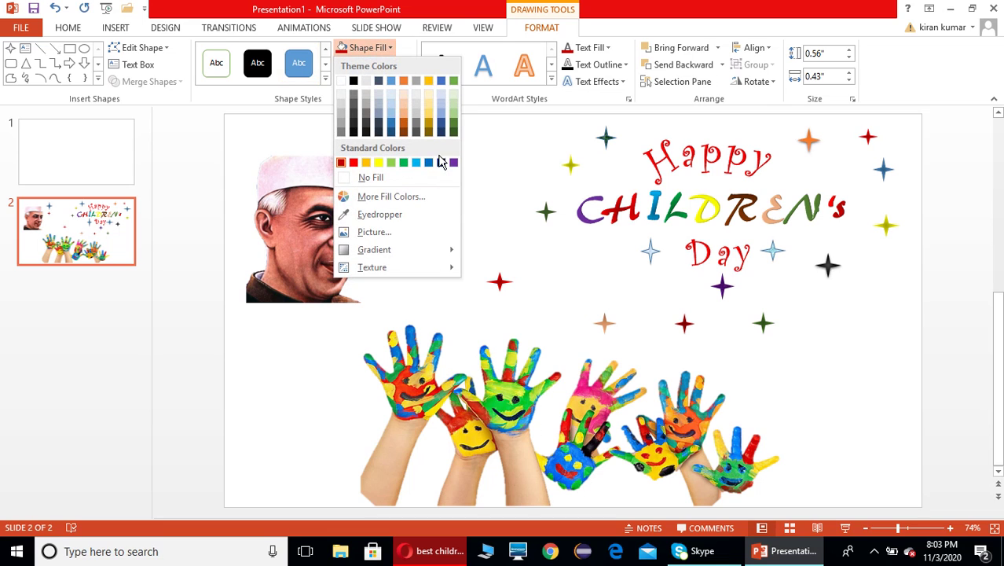
pyautogui.click(426, 119)
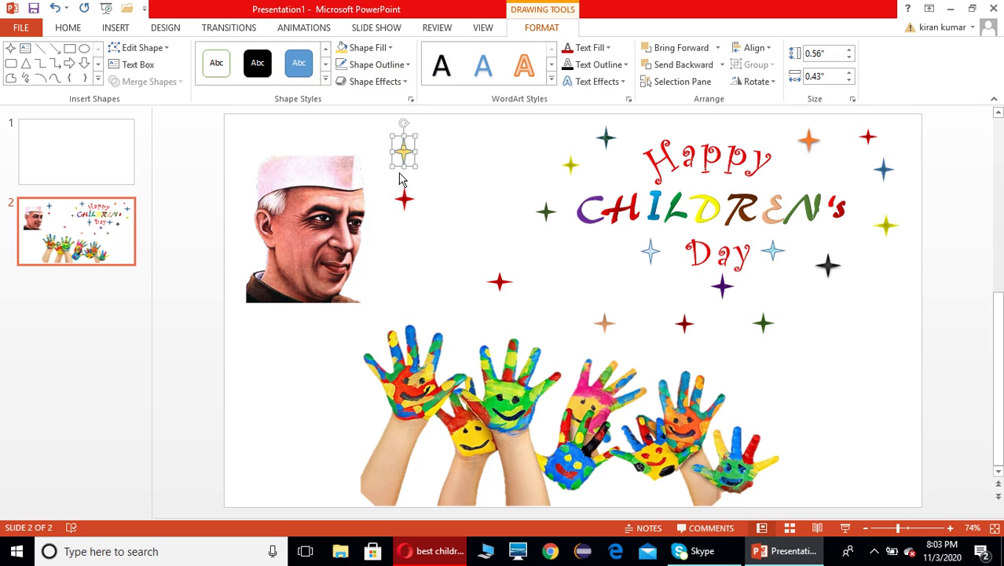
pyautogui.click(385, 65)
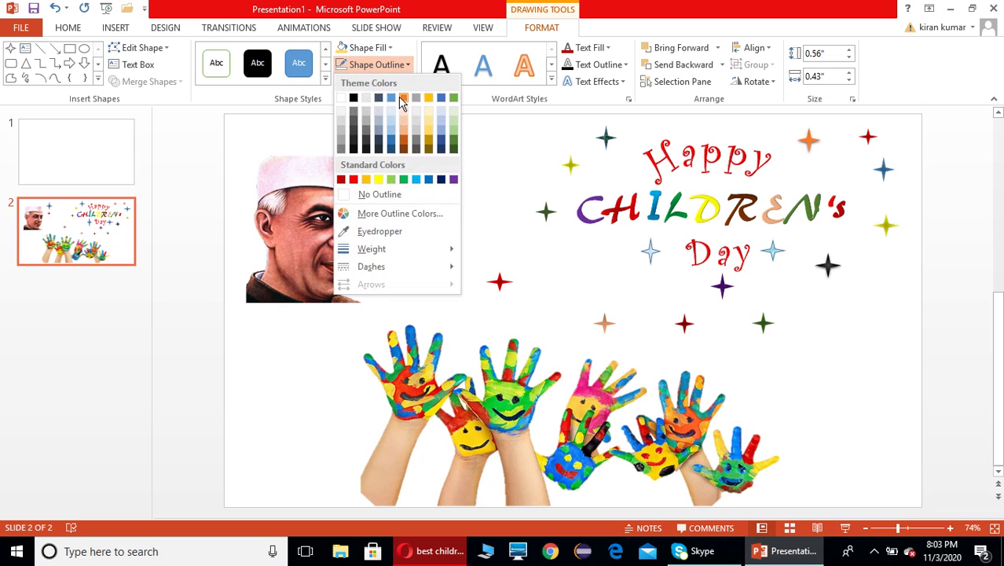
pyautogui.click(379, 194)
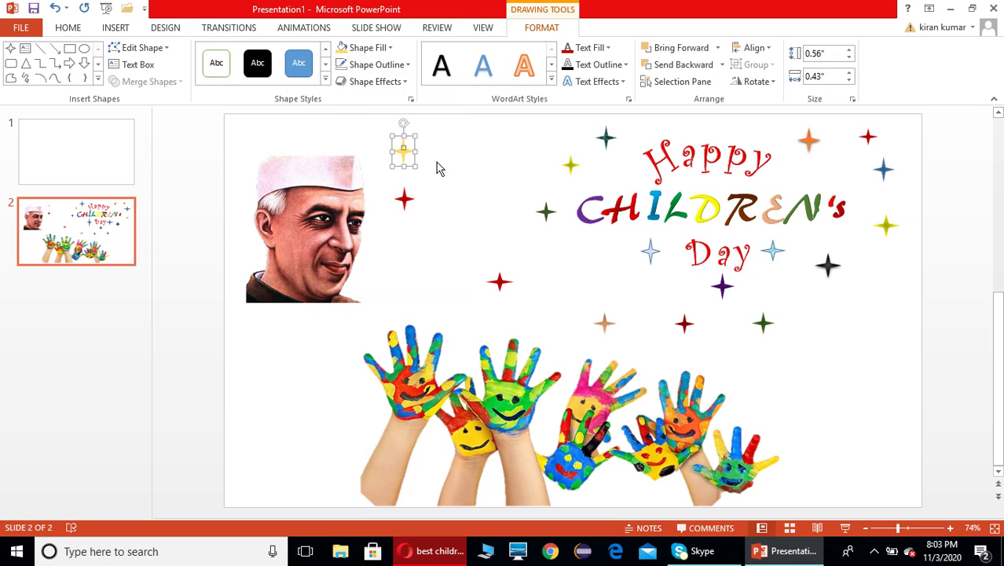
pyautogui.moveTo(415, 165); pyautogui.dragTo(436, 149)
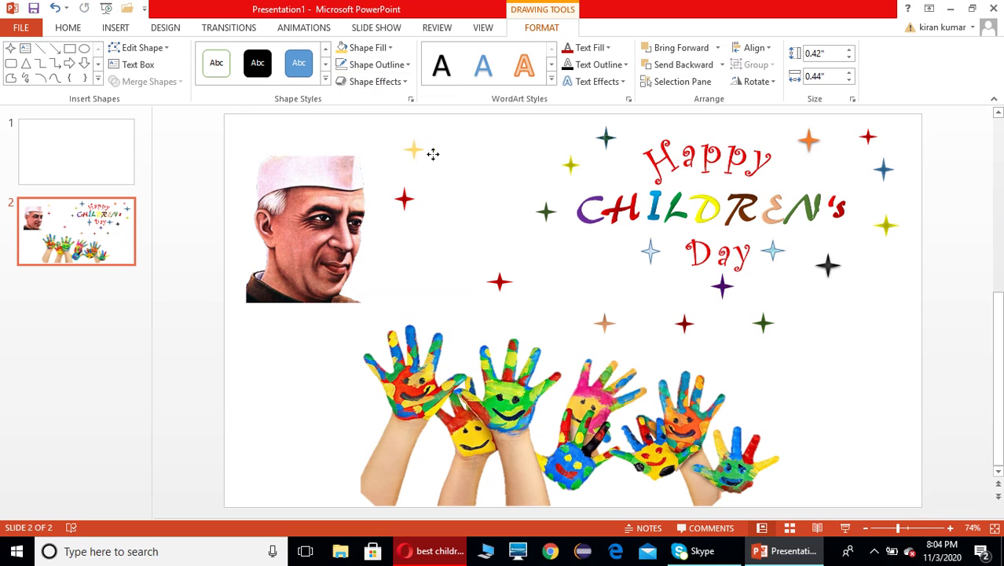
pyautogui.click(838, 397)
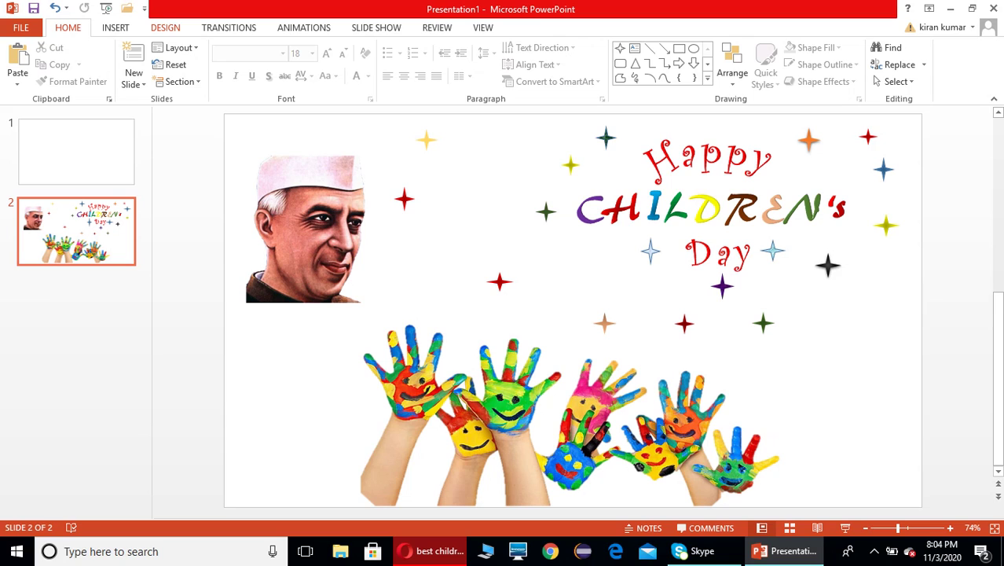
pyautogui.click(338, 236)
# - Apply the gold preset gradient fill at 270° to slide 2's background through Format Background
pyautogui.click(817, 399)
pyautogui.click(154, 33)
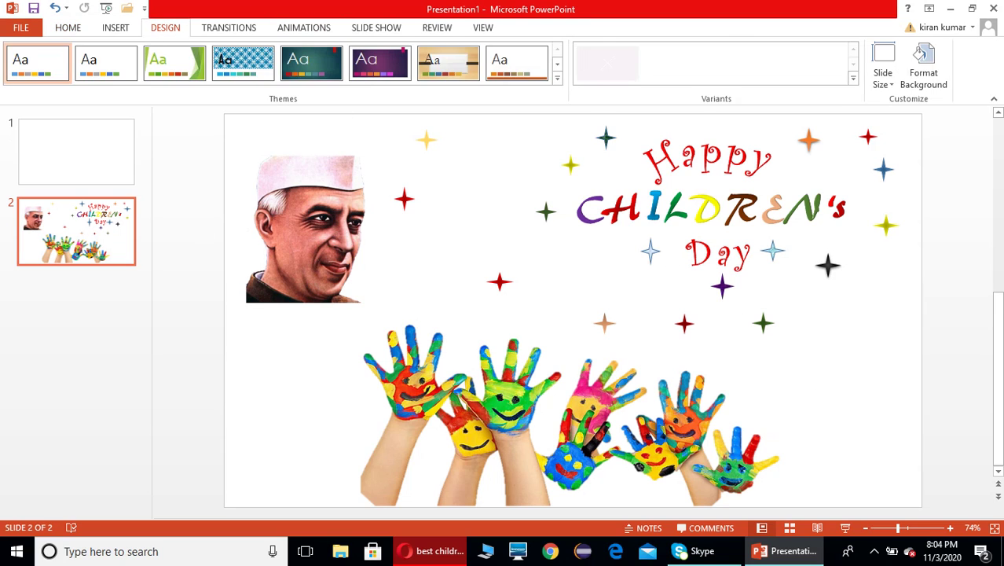
pyautogui.click(931, 77)
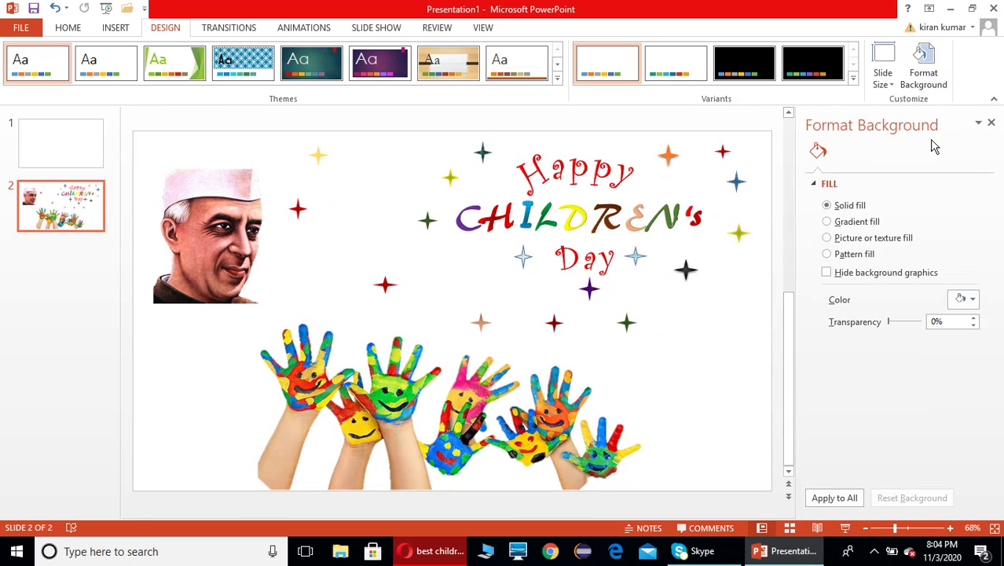
pyautogui.click(827, 221)
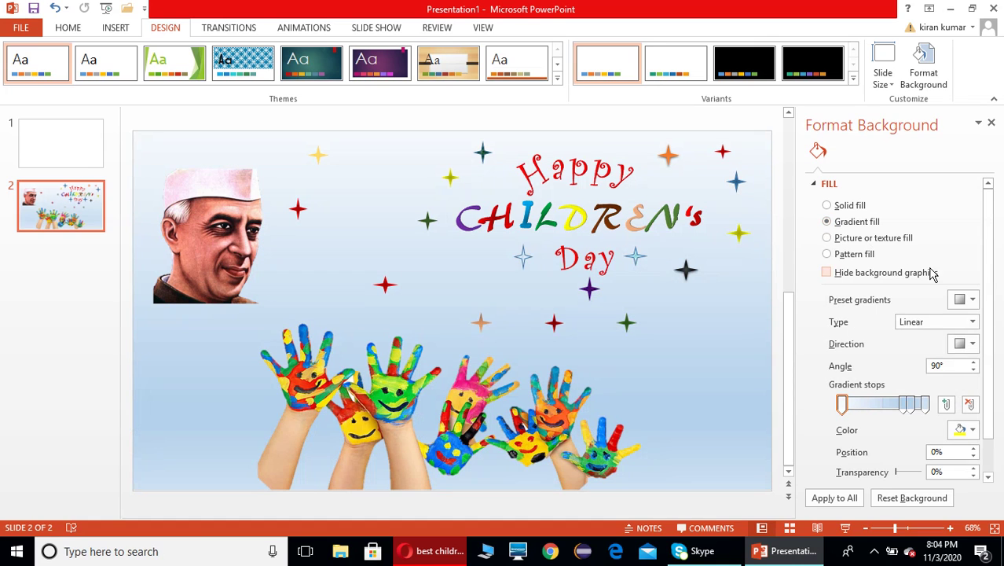
pyautogui.click(977, 302)
pyautogui.click(925, 388)
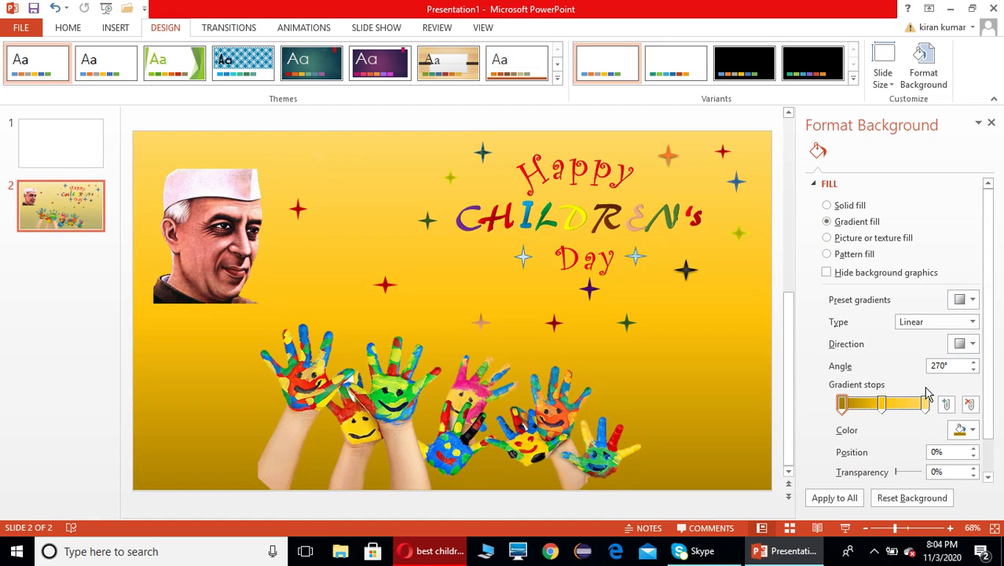
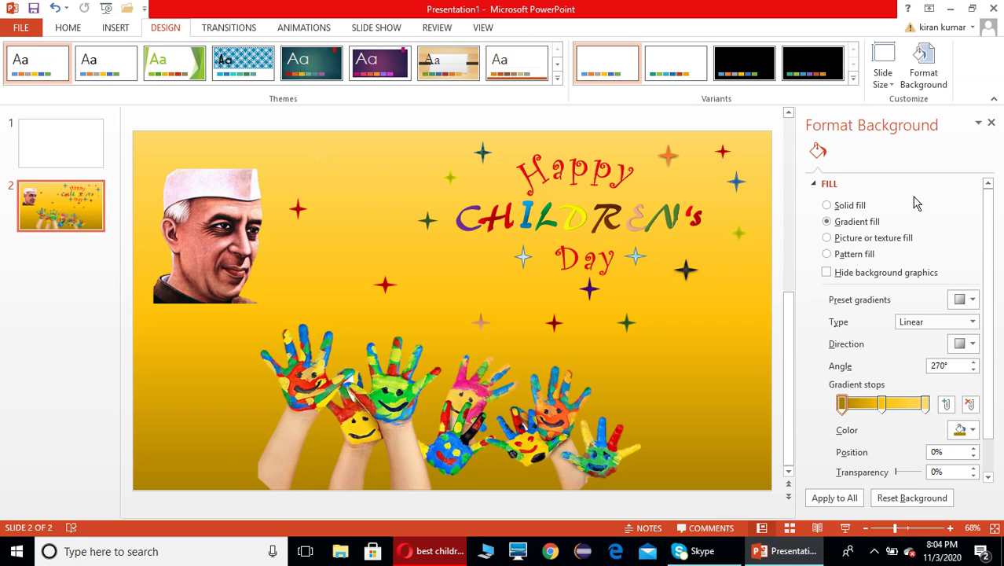
# - Fill slide 2's background with a light-blue preset gradient of Rectangular type
pyautogui.click(970, 299)
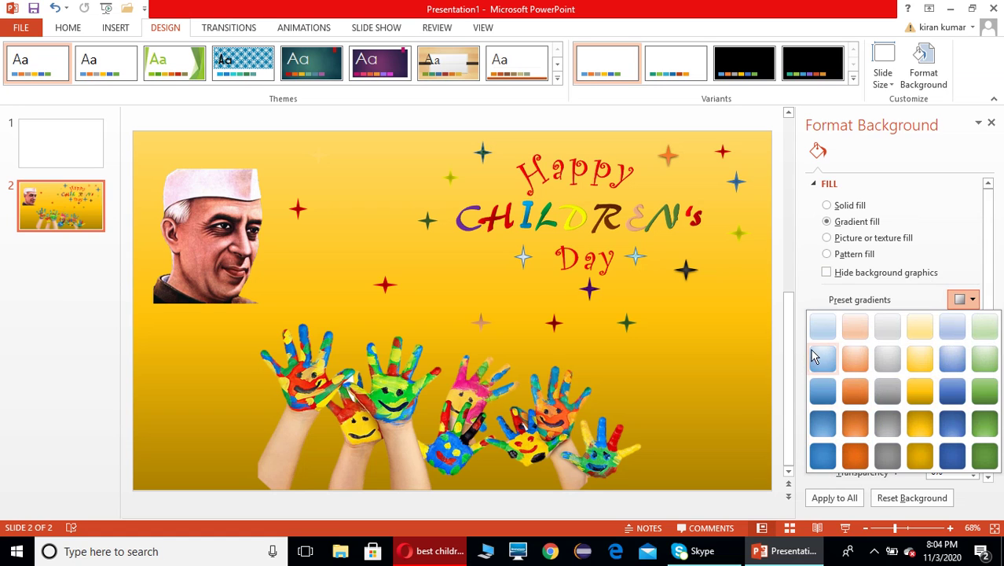
pyautogui.click(819, 356)
pyautogui.click(973, 321)
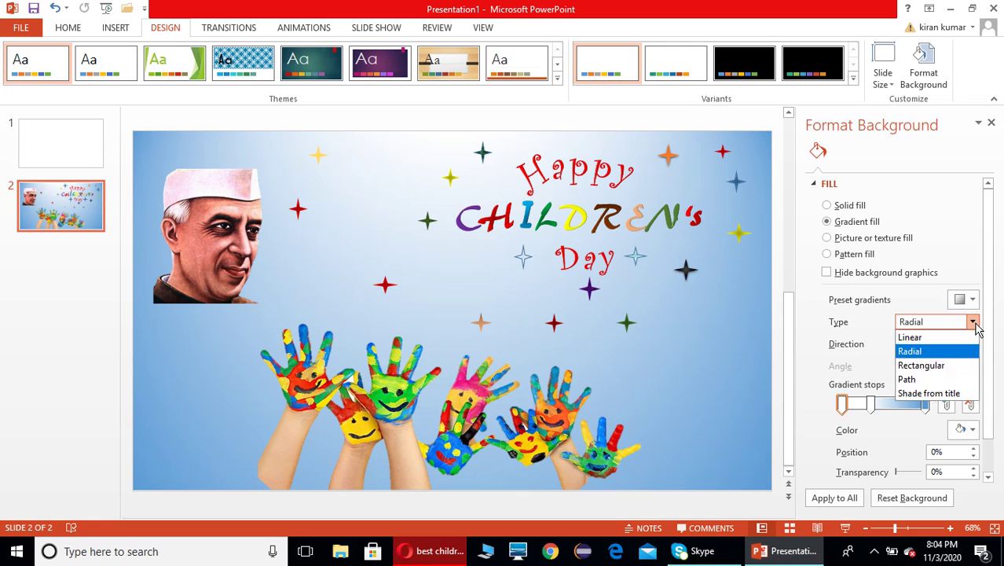
pyautogui.click(931, 366)
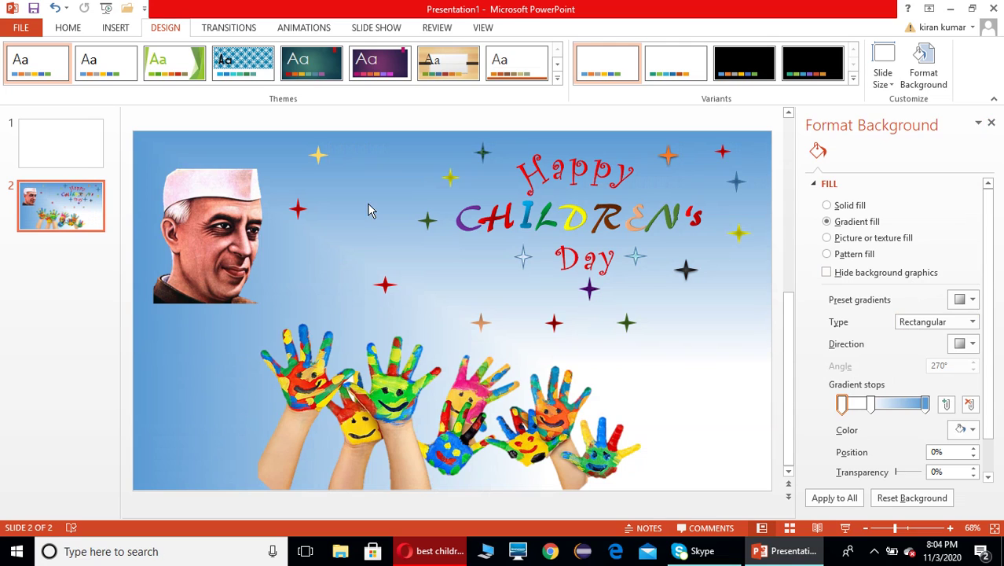
pyautogui.click(207, 239)
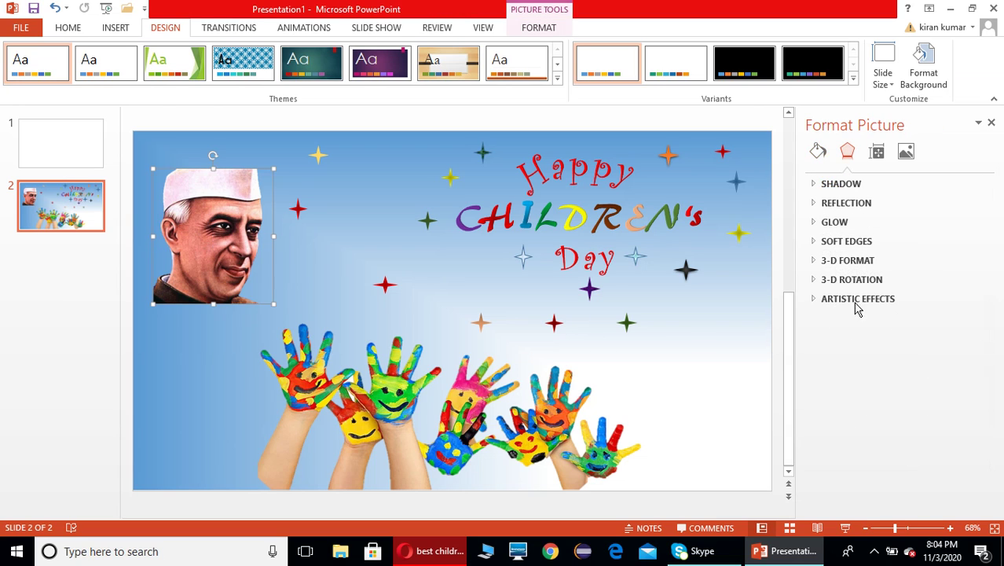
pyautogui.click(849, 207)
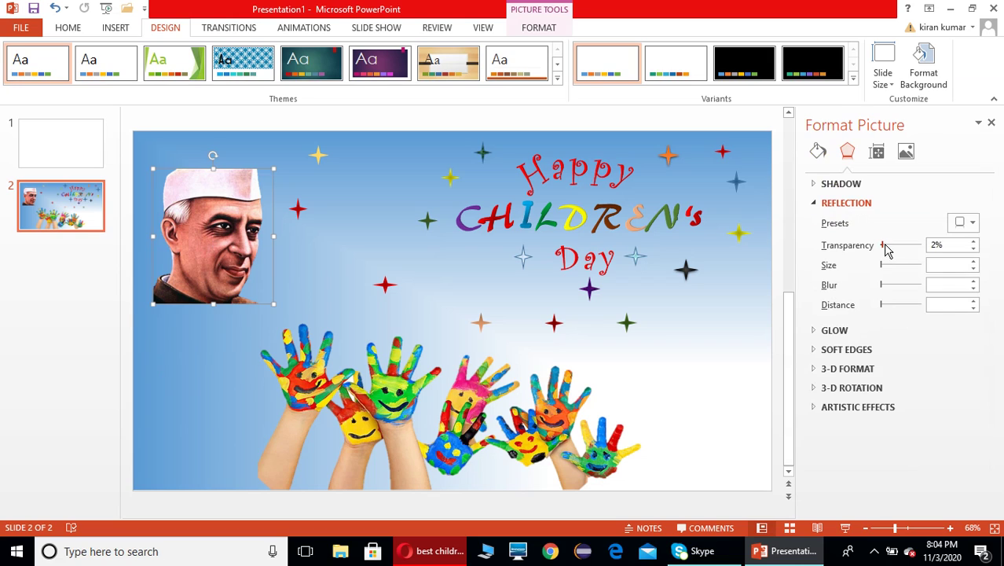
pyautogui.moveTo(885, 248); pyautogui.dragTo(868, 238)
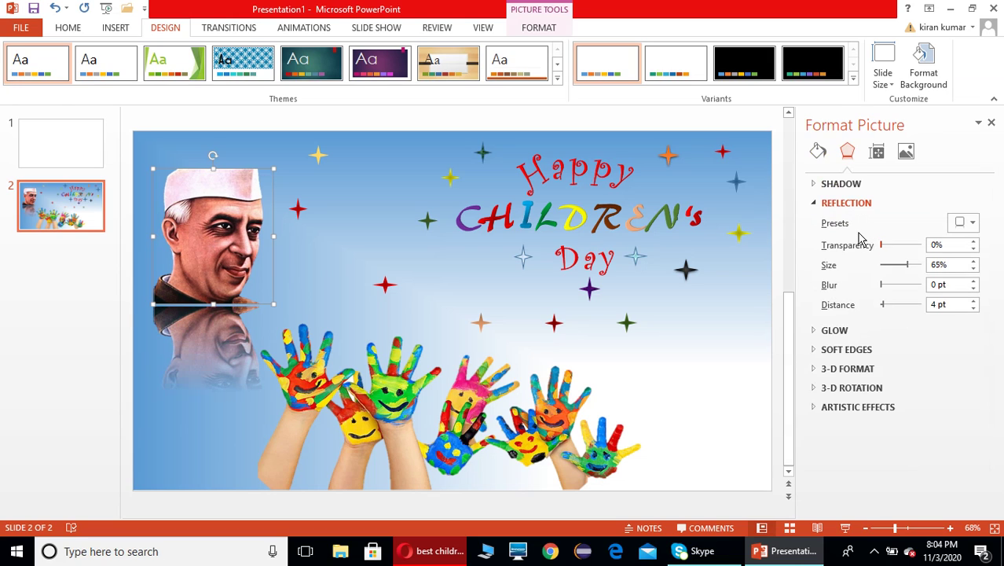
pyautogui.moveTo(909, 265); pyautogui.dragTo(880, 268)
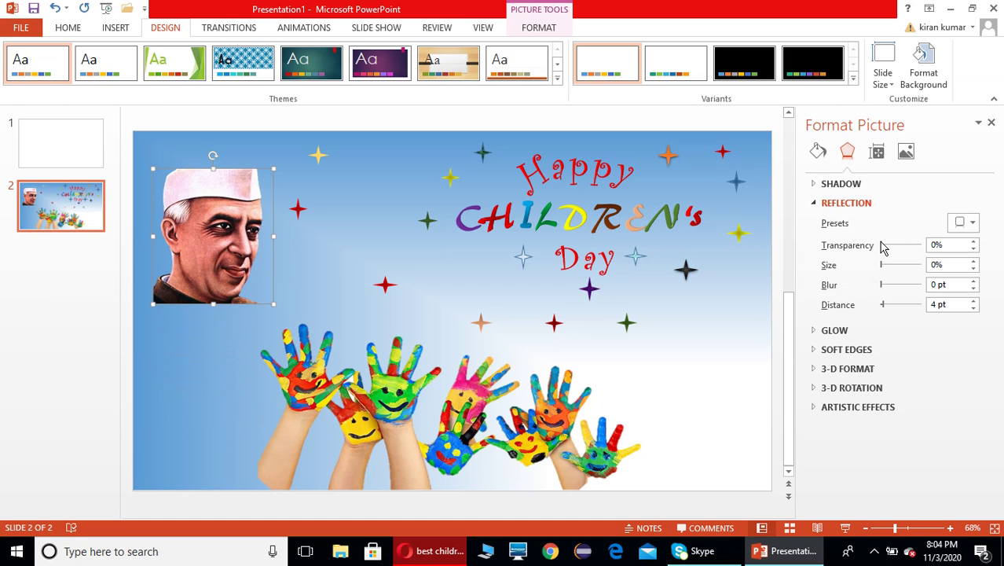
pyautogui.moveTo(885, 249)
pyautogui.mouseDown()
pyautogui.moveTo(934, 247)
pyautogui.moveTo(881, 246)
pyautogui.mouseUp()
# - Close the background settings and search Online Pictures for 'ballon'
pyautogui.click(747, 334)
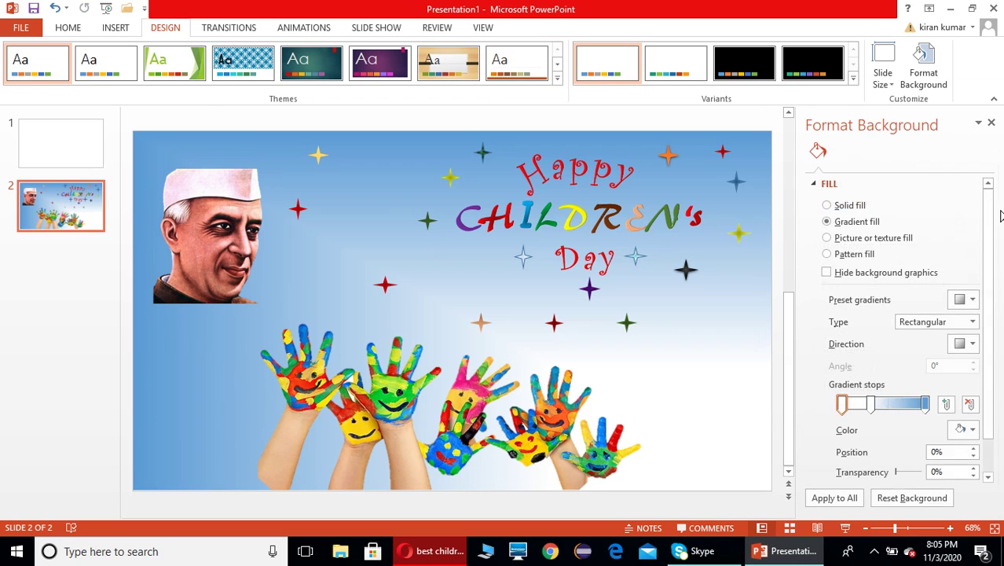
pyautogui.click(992, 124)
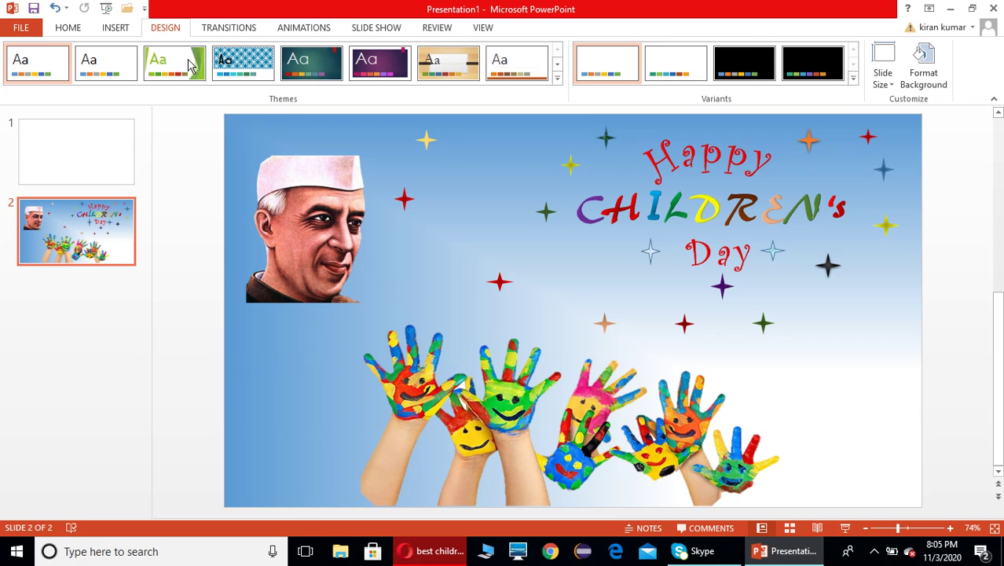
pyautogui.click(115, 30)
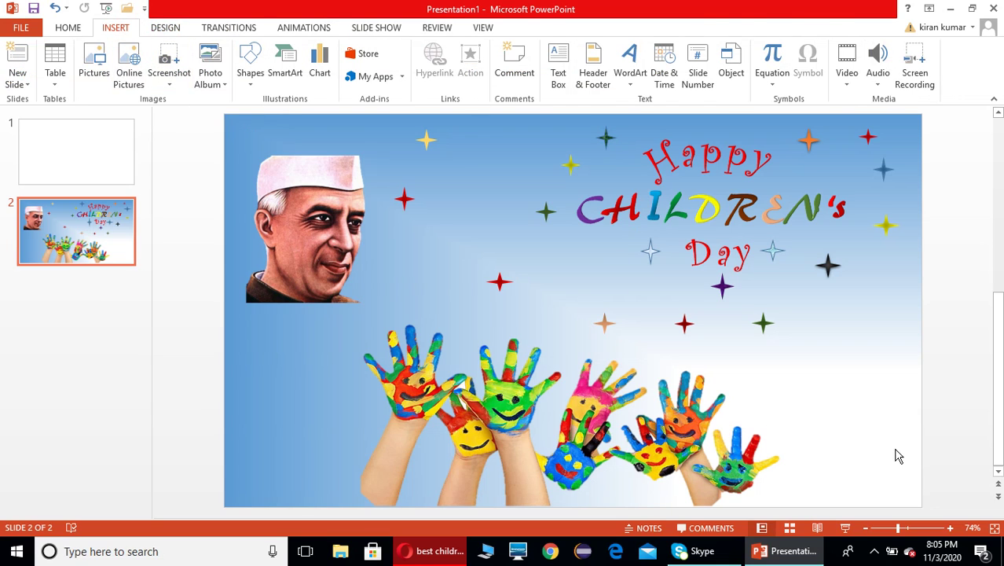
pyautogui.click(125, 67)
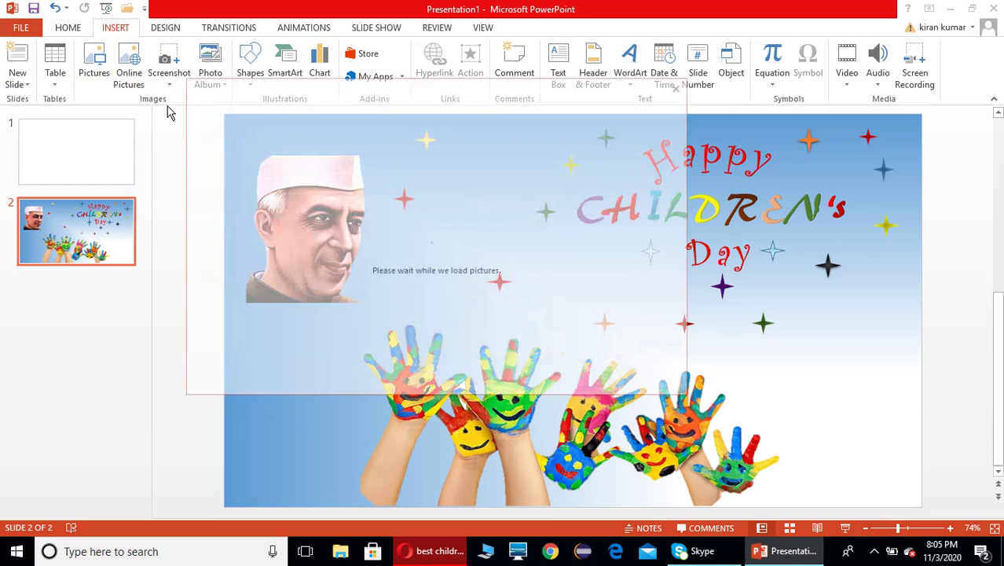
pyautogui.click(521, 161)
pyautogui.write('ballon')
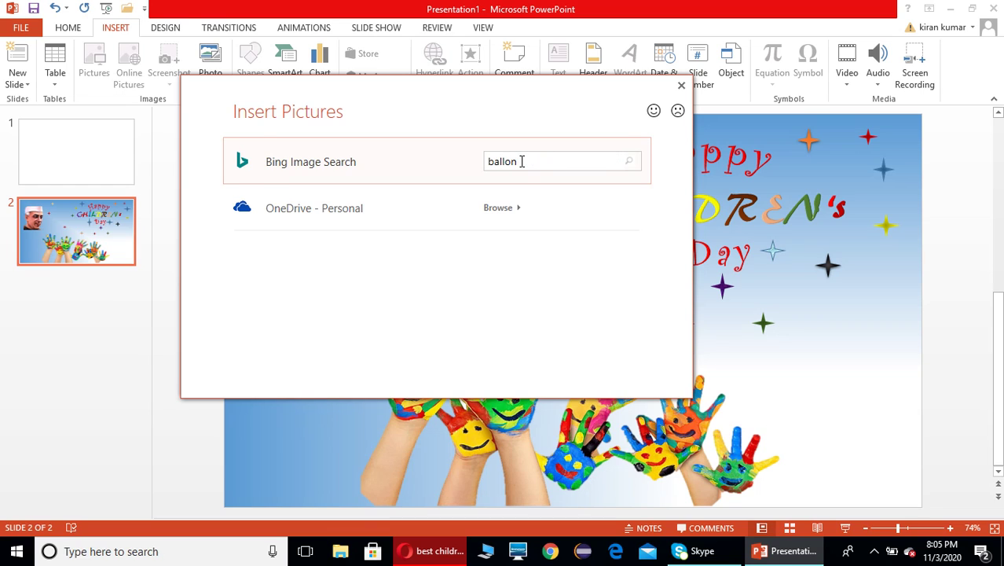
pyautogui.press('Return')
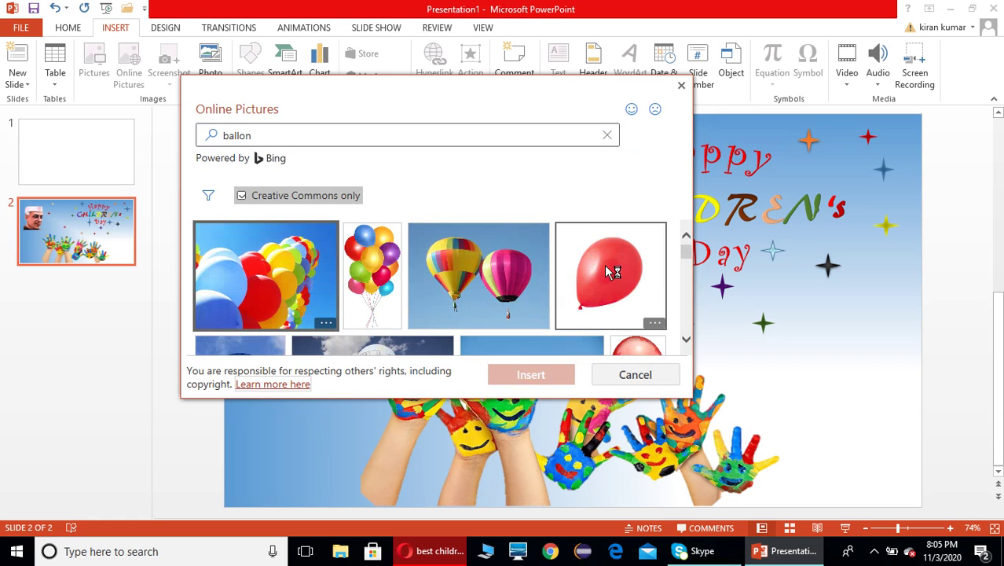
# - Browse the Creative Commons Bing results for 'ballon' to find a balloon photo
pyautogui.scroll(-2, 607, 272)
pyautogui.scroll(-3, 606, 272)
pyautogui.scroll(-3, 607, 272)
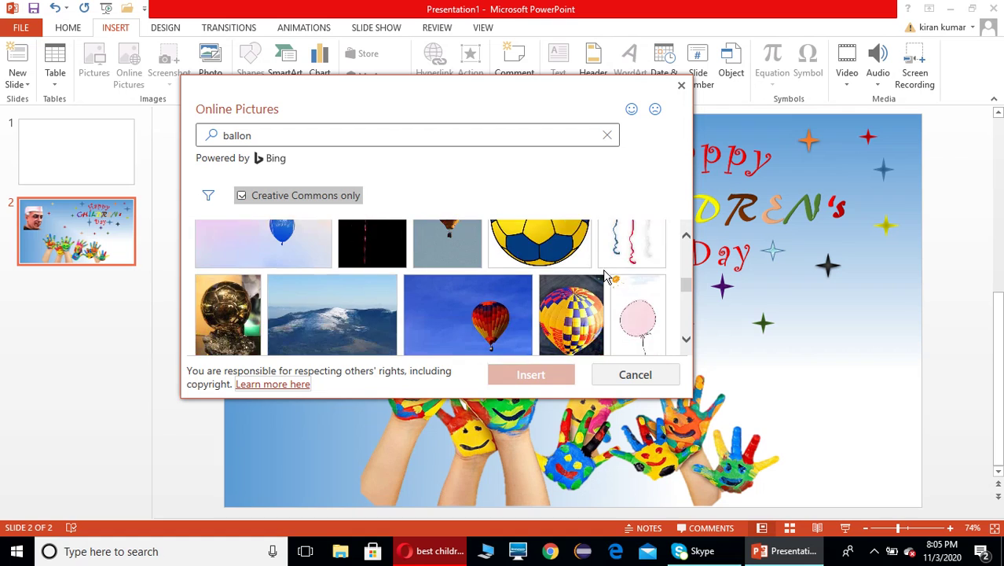
pyautogui.scroll(-3, 607, 272)
pyautogui.scroll(-3, 604, 268)
pyautogui.scroll(-1, 605, 267)
pyautogui.scroll(-3, 605, 267)
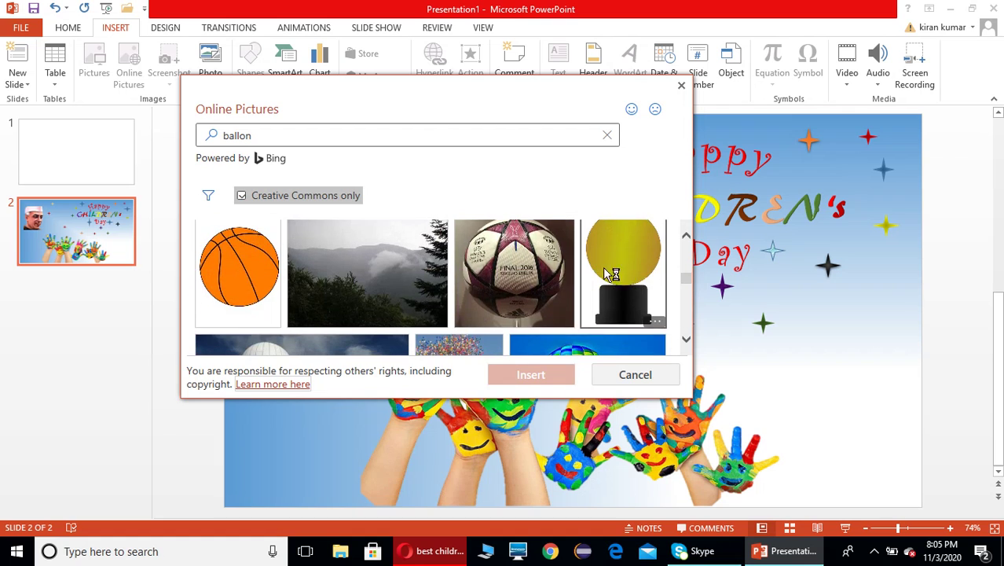
pyautogui.scroll(-3, 562, 272)
pyautogui.scroll(-1, 563, 272)
pyautogui.scroll(-2, 562, 272)
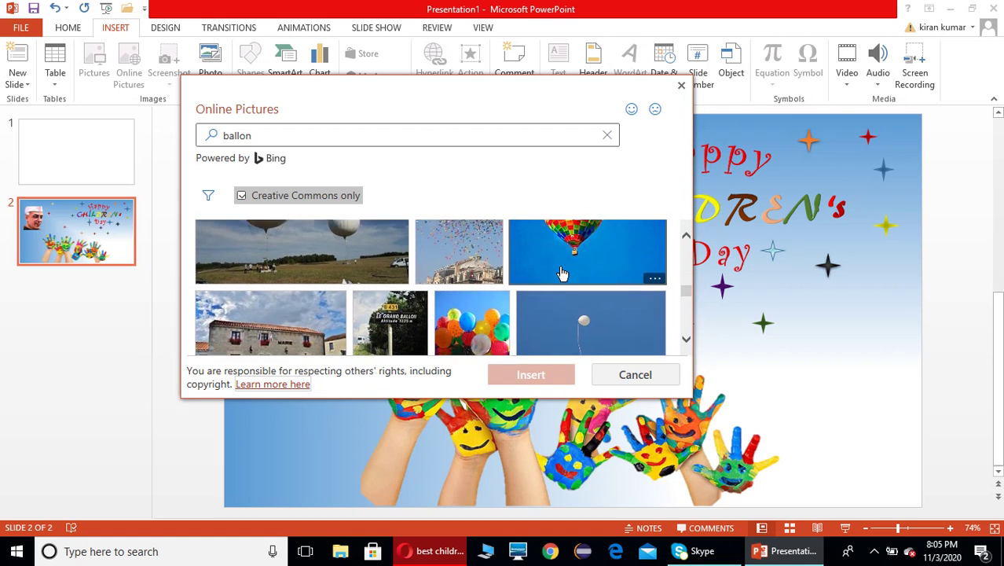
pyautogui.scroll(-2, 563, 273)
pyautogui.scroll(-2, 563, 273)
pyautogui.scroll(-2, 563, 273)
pyautogui.scroll(-2, 563, 273)
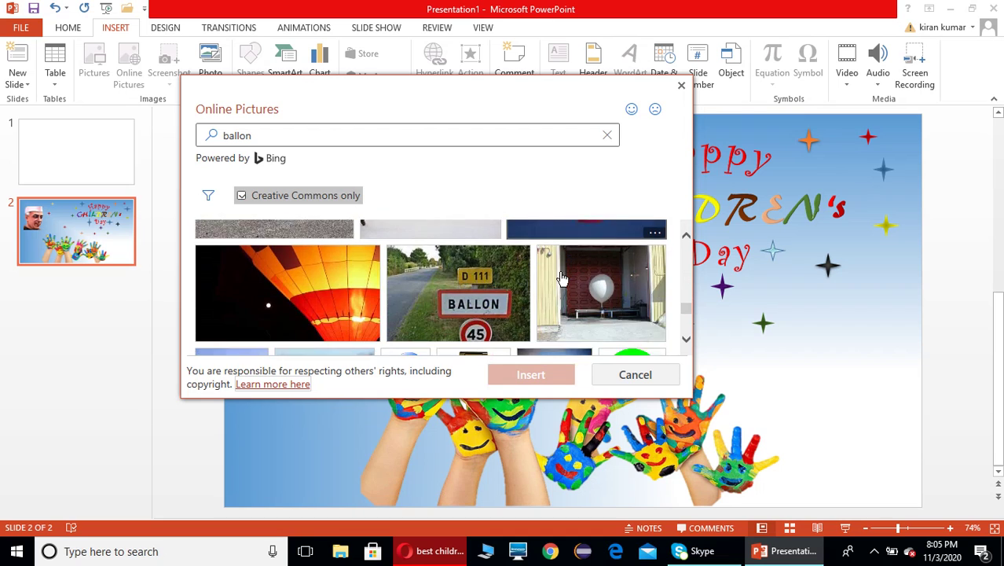
pyautogui.scroll(-2, 563, 276)
pyautogui.scroll(-2, 562, 276)
pyautogui.scroll(-2, 563, 276)
pyautogui.scroll(-2, 538, 271)
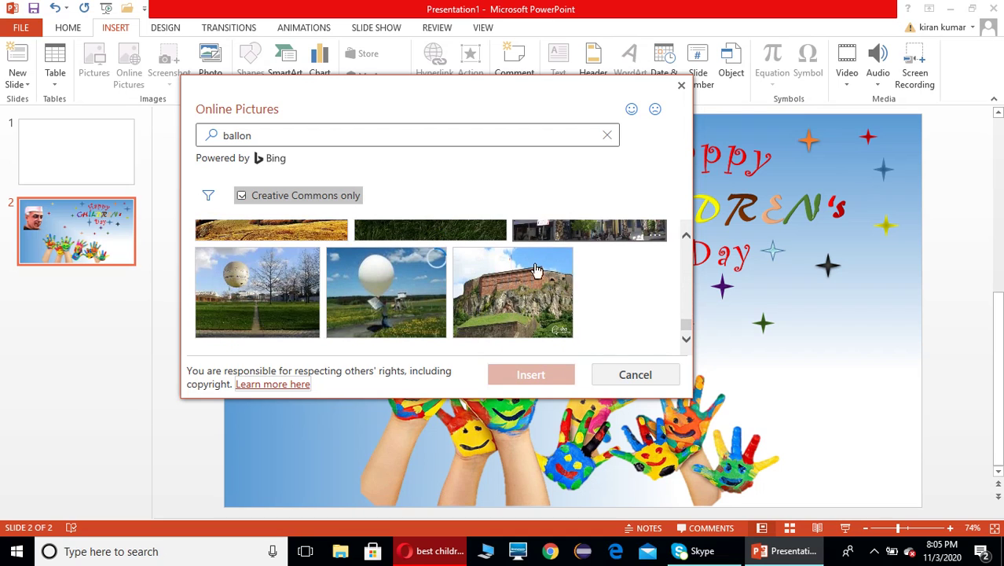
pyautogui.scroll(-2, 539, 271)
pyautogui.scroll(-2, 338, 248)
pyautogui.scroll(-2, 393, 282)
pyautogui.scroll(-2, 440, 310)
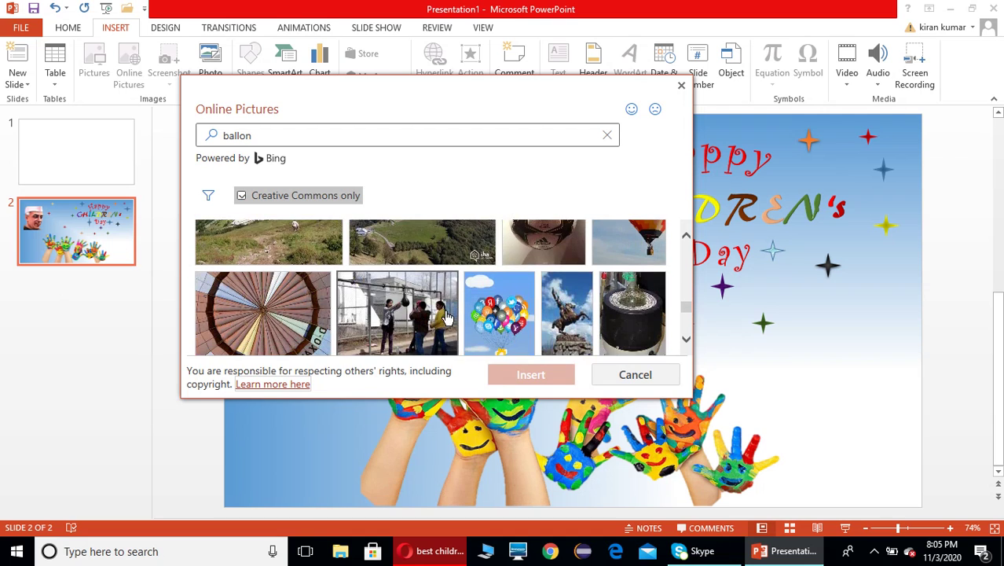
pyautogui.scroll(-2, 446, 314)
pyautogui.scroll(-2, 448, 314)
pyautogui.scroll(-2, 452, 312)
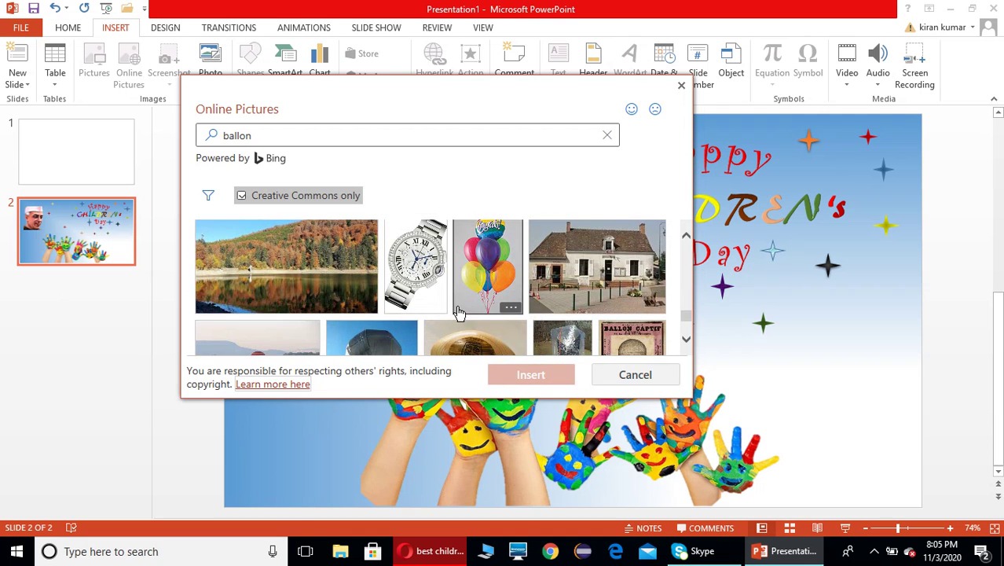
pyautogui.scroll(-2, 460, 317)
pyautogui.scroll(-2, 466, 312)
pyautogui.scroll(-2, 467, 312)
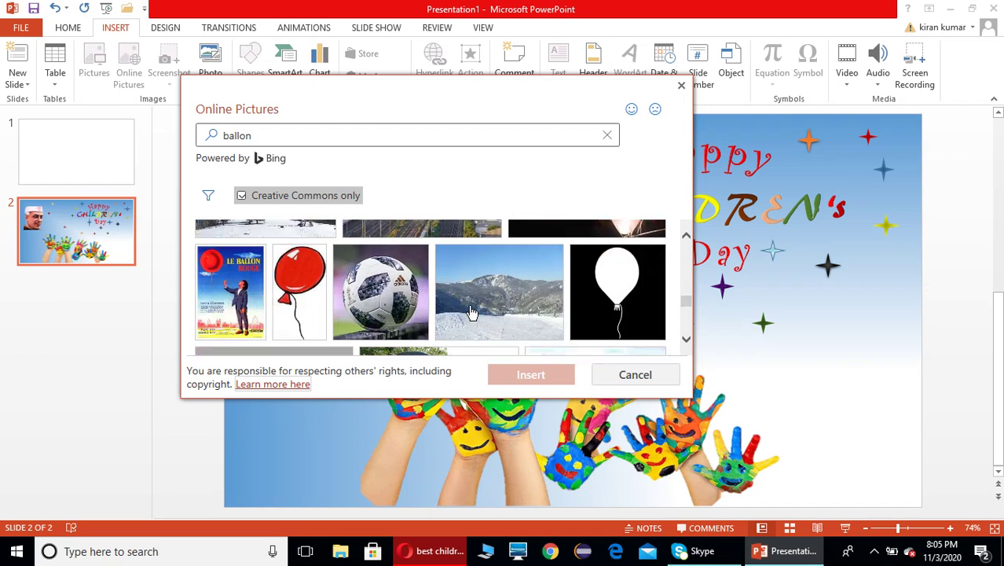
pyautogui.scroll(-2, 472, 310)
pyautogui.scroll(-2, 475, 310)
pyautogui.scroll(-2, 477, 308)
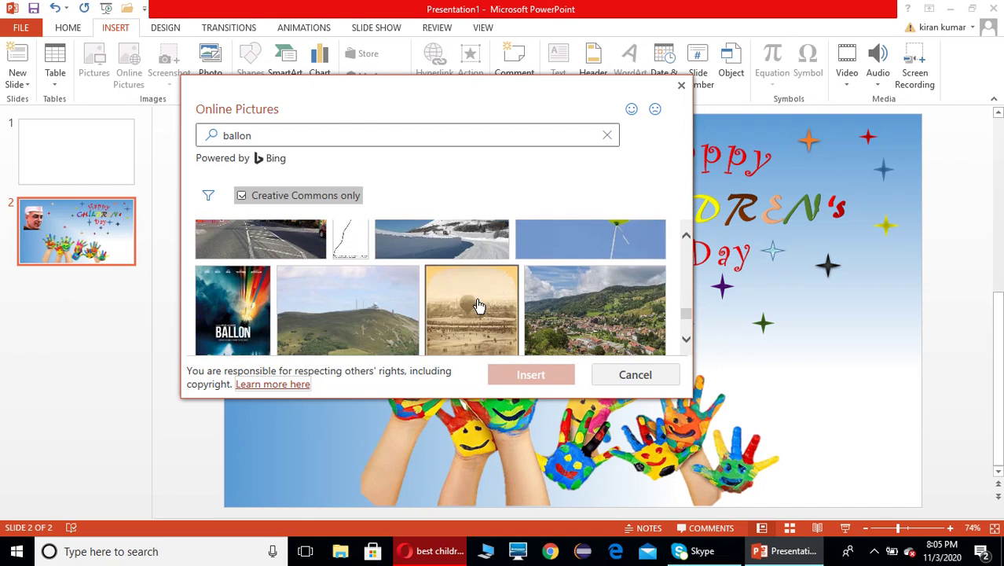
pyautogui.scroll(-2, 480, 305)
pyautogui.scroll(-2, 482, 302)
pyautogui.scroll(-2, 483, 299)
pyautogui.scroll(-2, 484, 297)
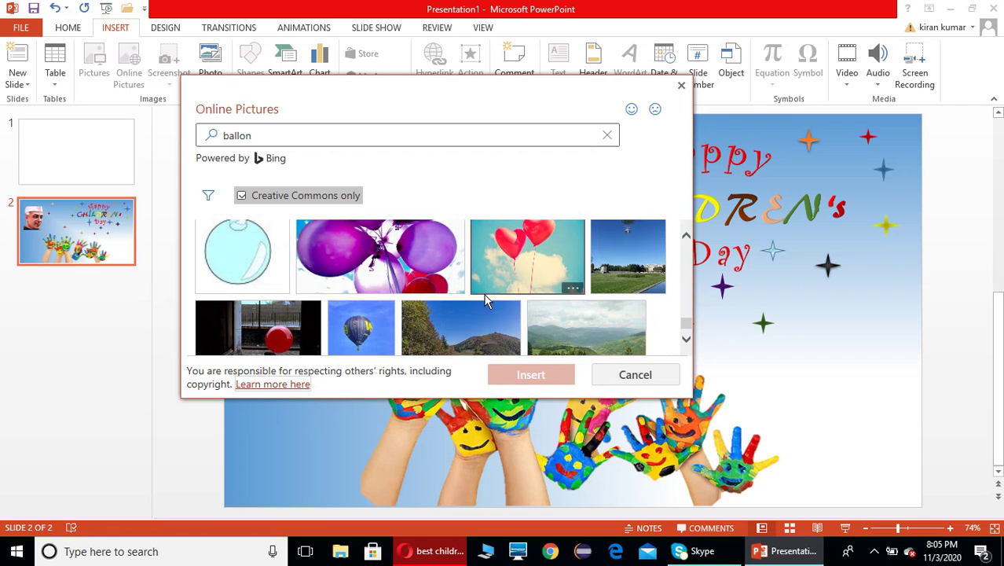
pyautogui.scroll(-2, 487, 297)
pyautogui.scroll(-2, 489, 296)
pyautogui.scroll(-2, 489, 294)
pyautogui.scroll(-1, 488, 294)
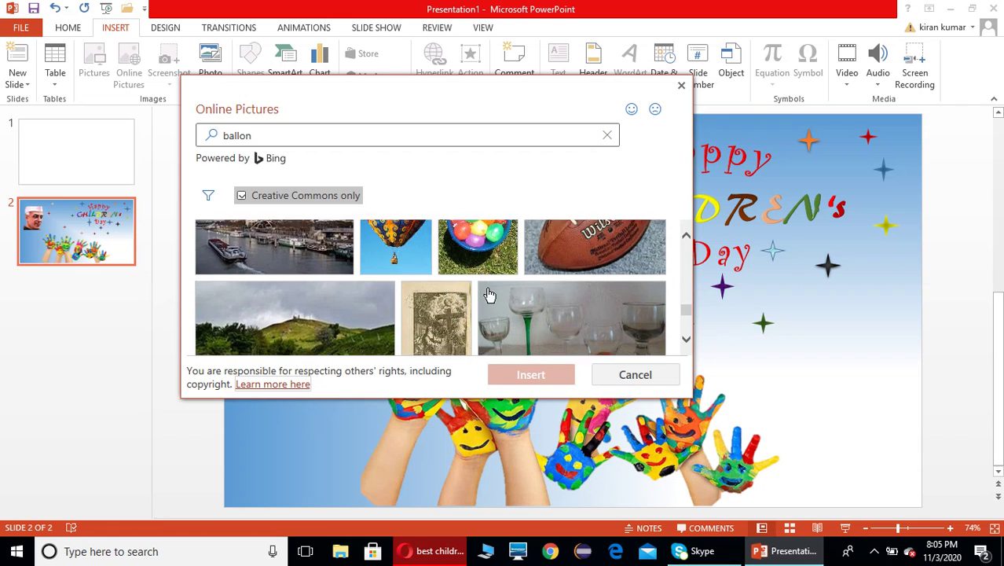
pyautogui.scroll(-2, 490, 293)
pyautogui.scroll(-2, 491, 287)
pyautogui.scroll(-2, 494, 285)
pyautogui.scroll(-2, 497, 287)
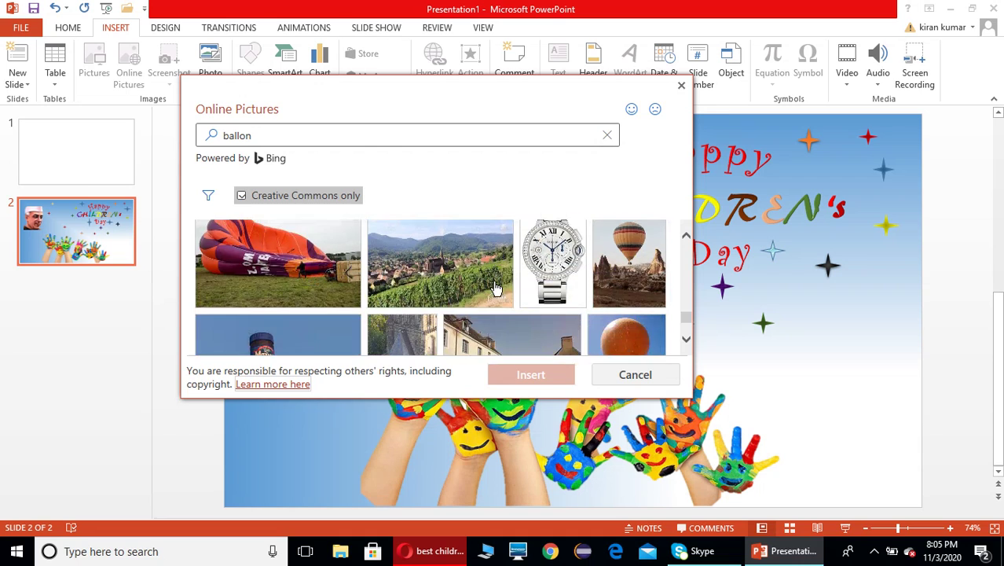
pyautogui.scroll(-2, 500, 284)
pyautogui.scroll(-2, 501, 284)
pyautogui.scroll(-2, 504, 281)
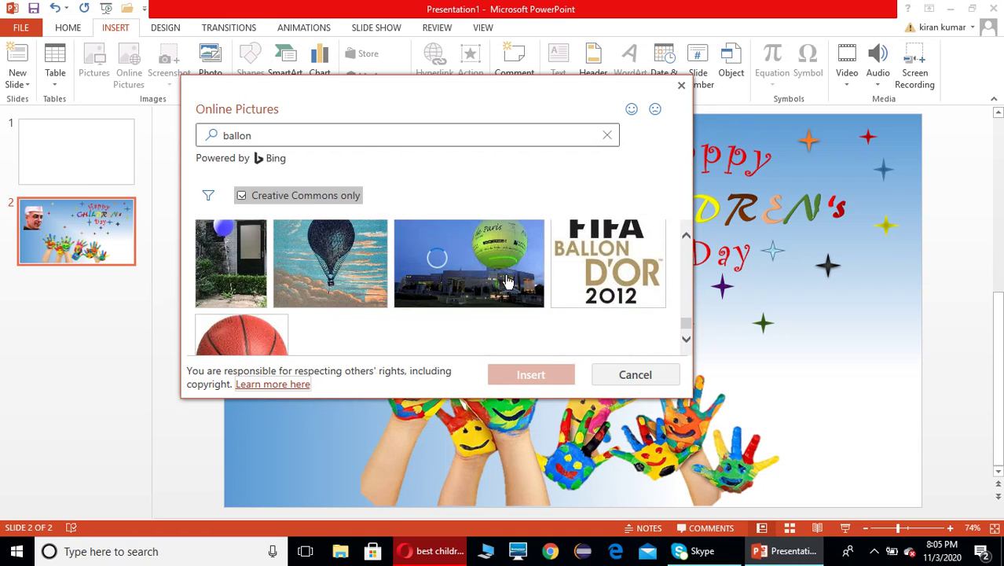
pyautogui.scroll(-1, 506, 277)
pyautogui.scroll(-2, 511, 268)
pyautogui.scroll(-2, 516, 254)
pyautogui.scroll(-2, 515, 254)
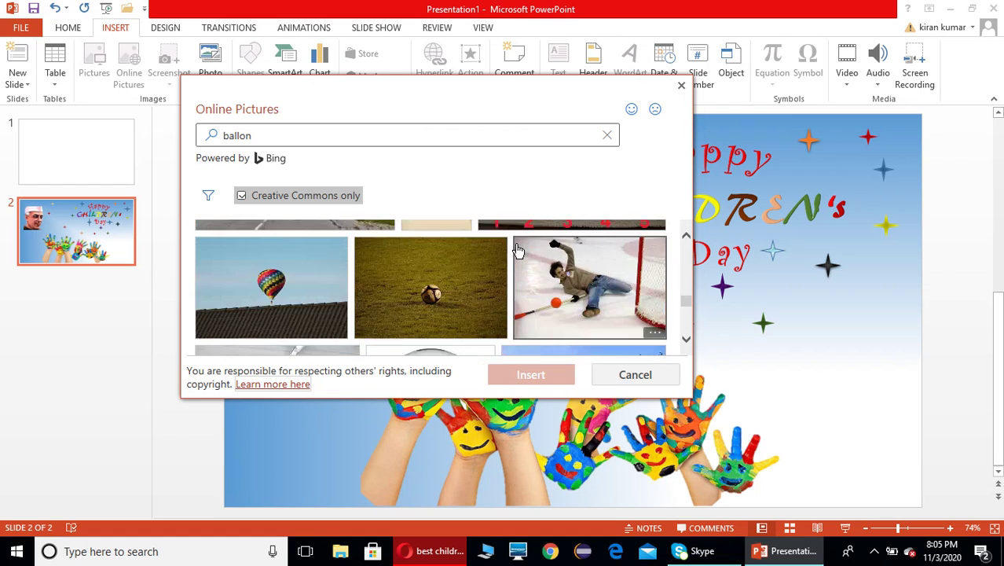
pyautogui.scroll(-2, 516, 253)
pyautogui.scroll(-2, 518, 253)
pyautogui.scroll(-2, 518, 251)
pyautogui.scroll(-2, 518, 251)
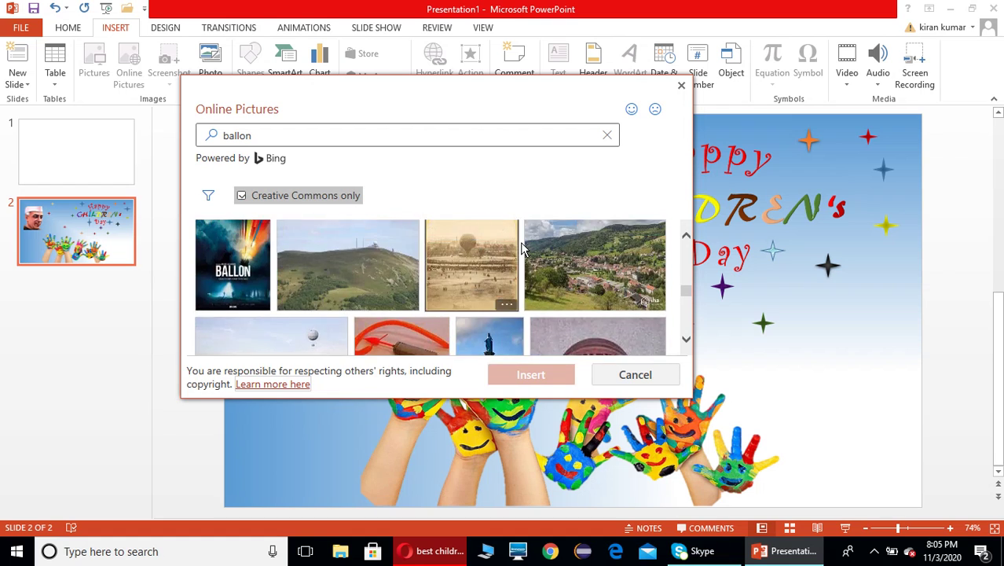
pyautogui.scroll(-2, 519, 248)
pyautogui.scroll(-2, 519, 244)
pyautogui.scroll(-2, 520, 245)
pyautogui.scroll(-2, 521, 245)
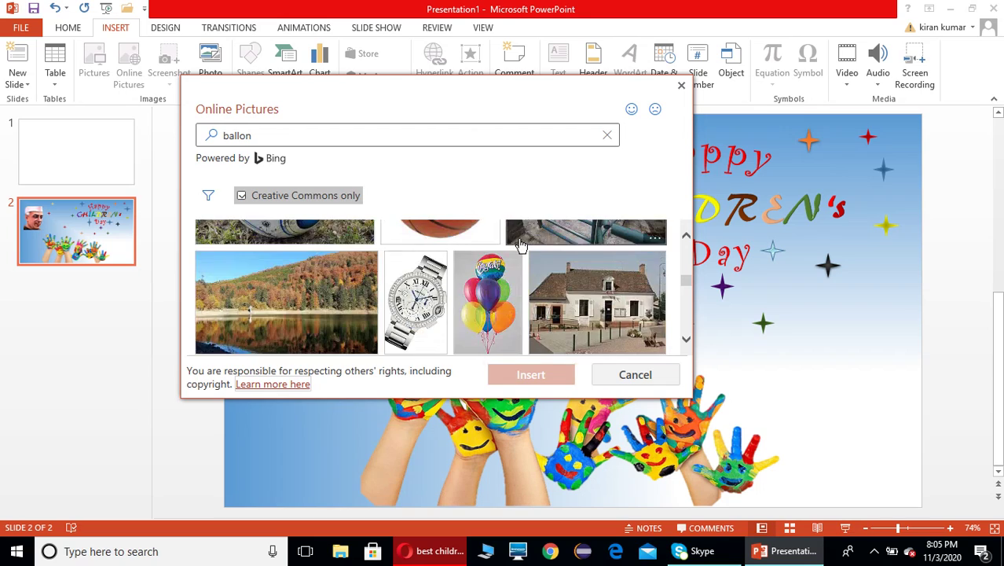
pyautogui.scroll(-2, 520, 246)
pyautogui.scroll(-2, 521, 247)
pyautogui.scroll(-2, 521, 247)
pyautogui.scroll(-2, 521, 249)
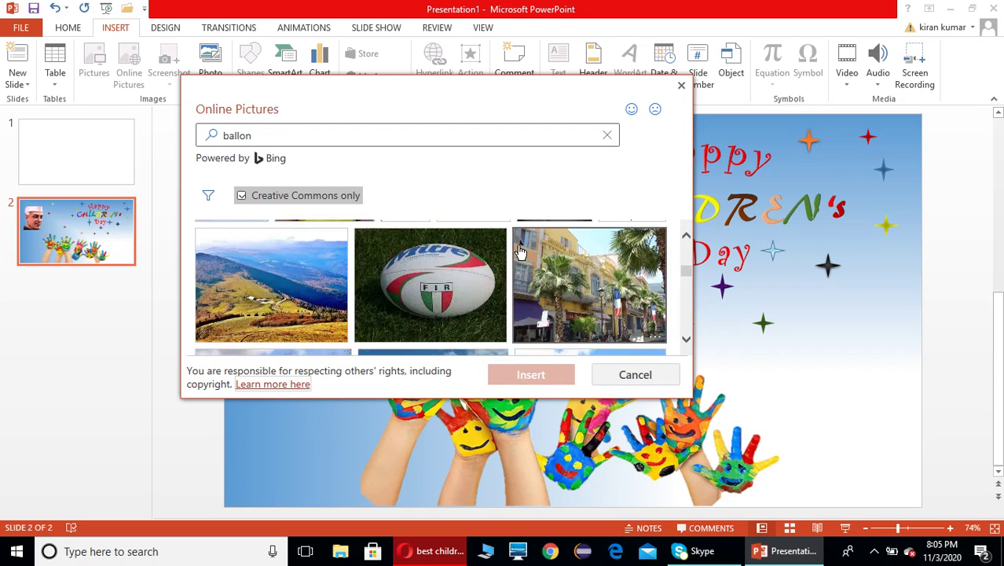
pyautogui.scroll(-2, 520, 250)
pyautogui.scroll(-2, 520, 250)
pyautogui.scroll(-2, 520, 253)
pyautogui.scroll(-2, 519, 252)
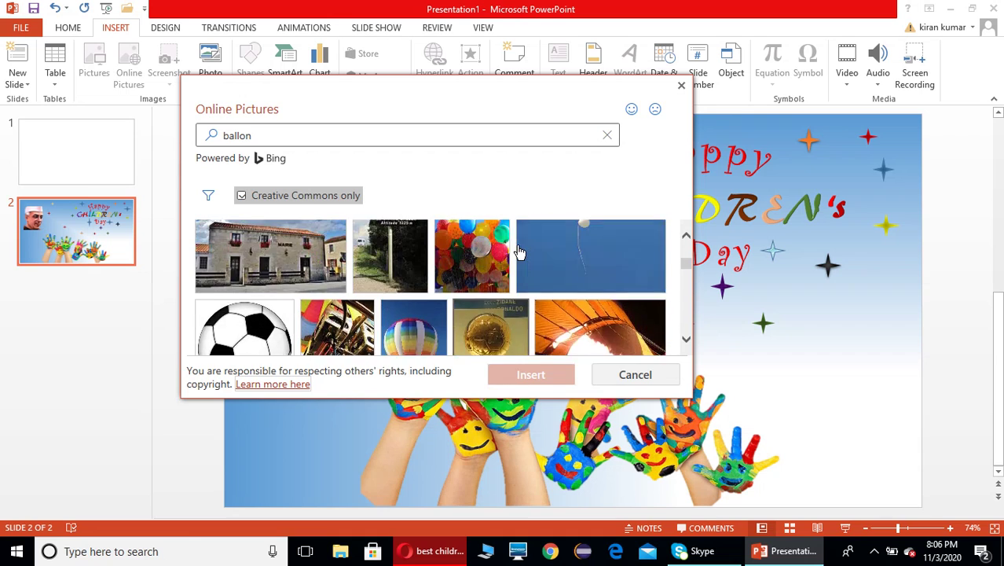
pyautogui.scroll(-2, 518, 251)
pyautogui.scroll(-2, 518, 252)
pyautogui.scroll(-2, 519, 254)
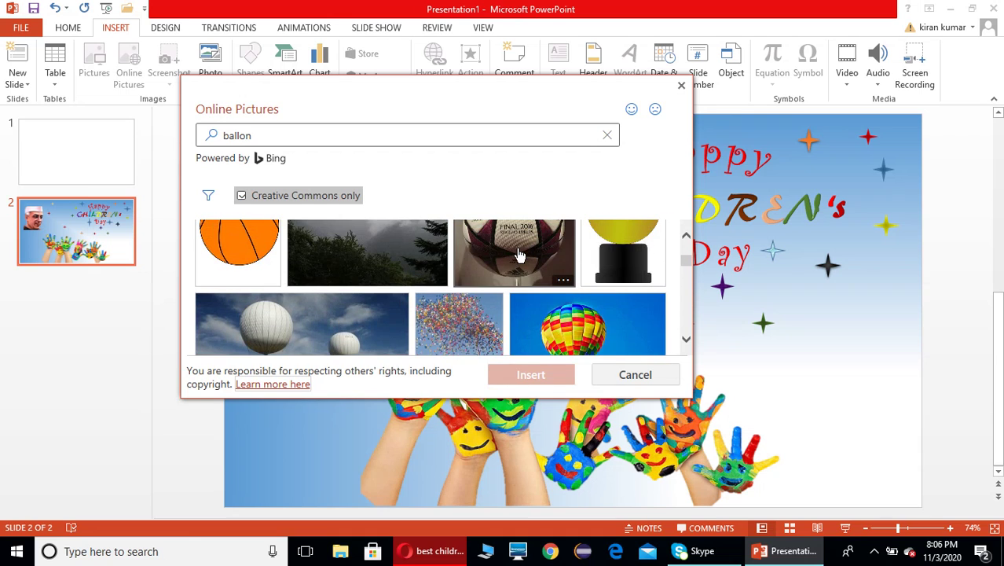
pyautogui.scroll(-2, 519, 255)
pyautogui.scroll(-2, 518, 256)
pyautogui.scroll(-2, 519, 257)
pyautogui.scroll(-2, 519, 258)
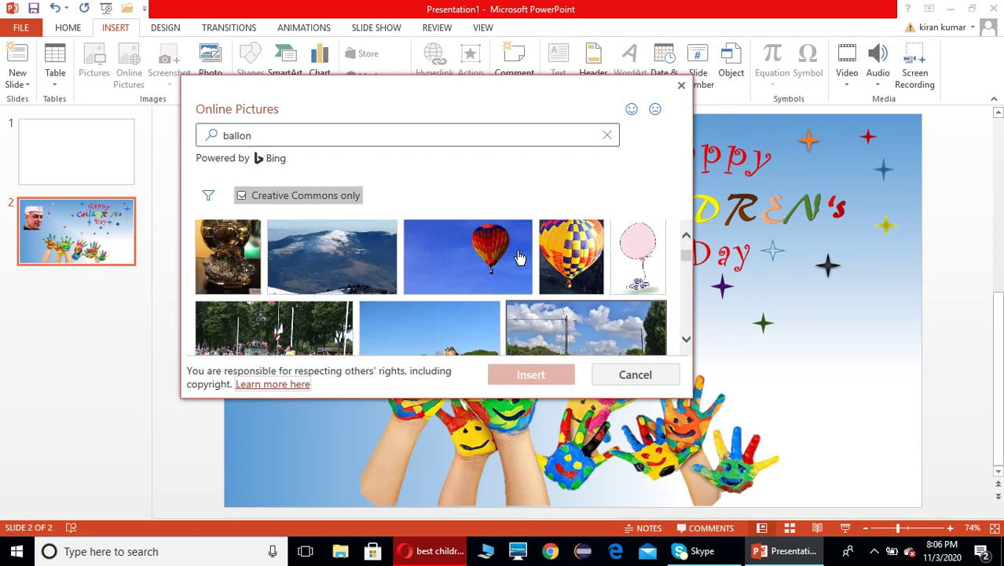
pyautogui.scroll(2, 519, 257)
pyautogui.scroll(1, 518, 257)
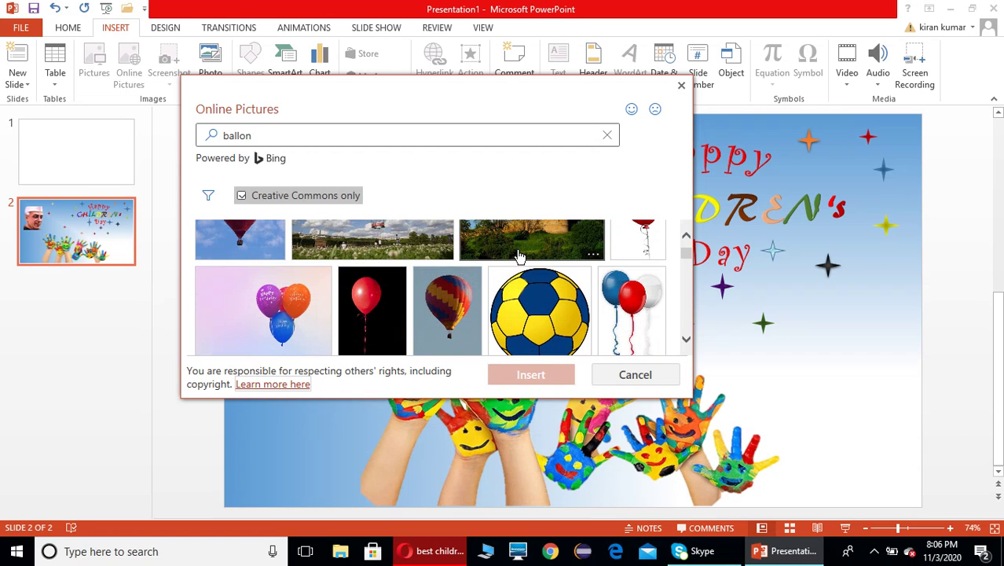
pyautogui.scroll(1, 519, 257)
pyautogui.scroll(1, 518, 257)
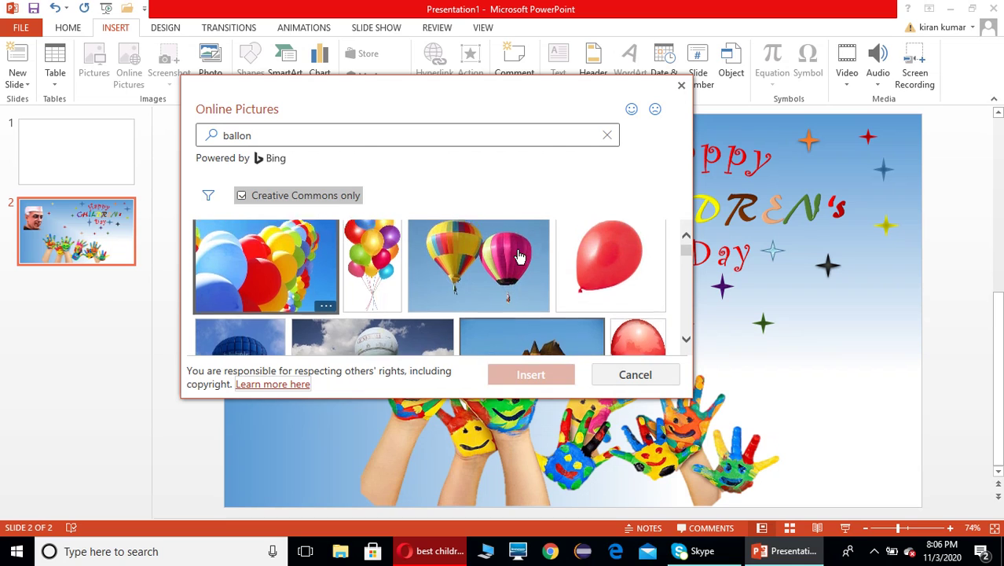
# - Search online pictures for 'ballons' and insert the blue-sky balloon photo onto slide 2
pyautogui.click(250, 131)
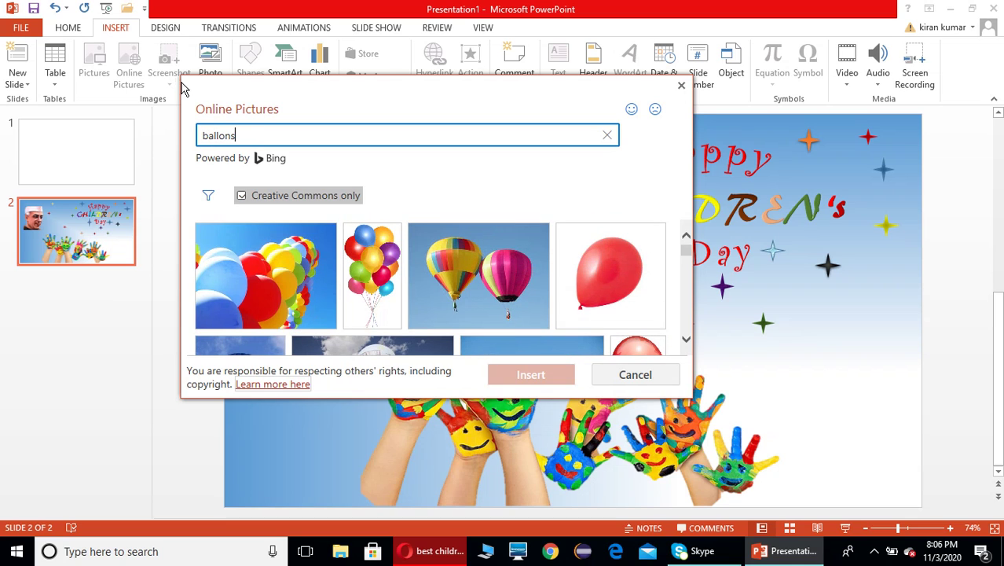
pyautogui.press('Return')
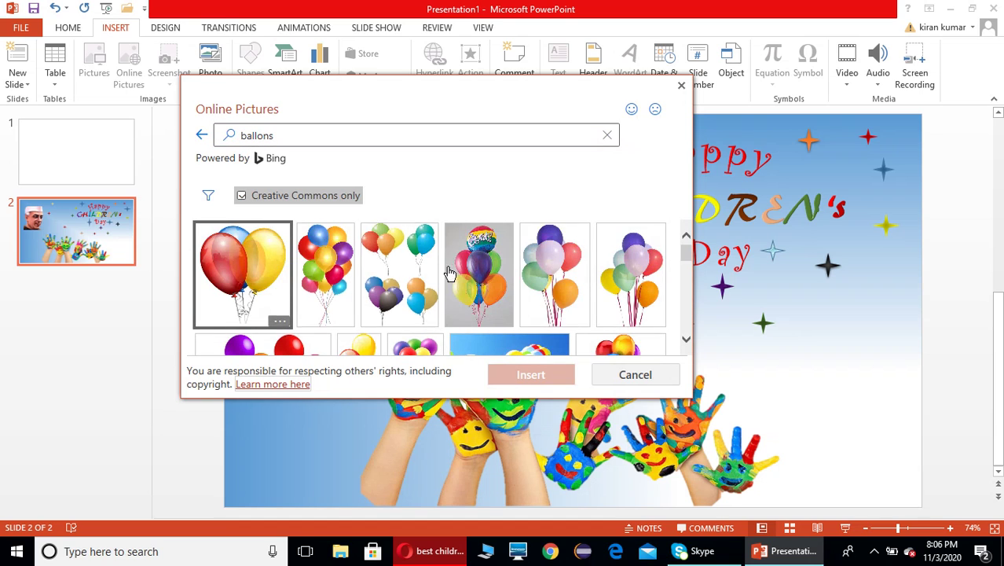
pyautogui.scroll(-3, 476, 273)
pyautogui.scroll(-1, 477, 273)
pyautogui.scroll(-1, 476, 273)
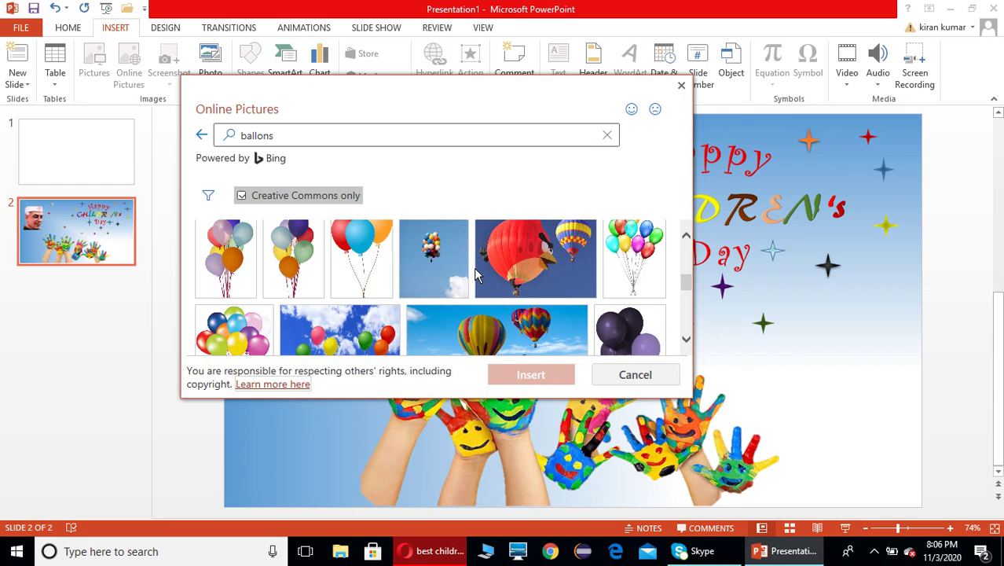
pyautogui.scroll(-1, 476, 272)
pyautogui.scroll(-1, 476, 273)
pyautogui.click(355, 273)
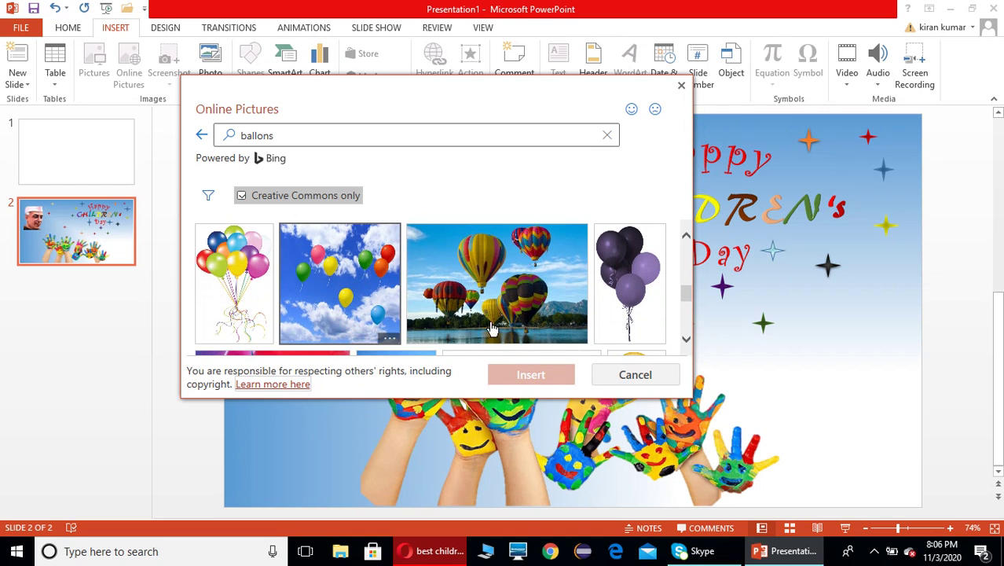
pyautogui.click(539, 375)
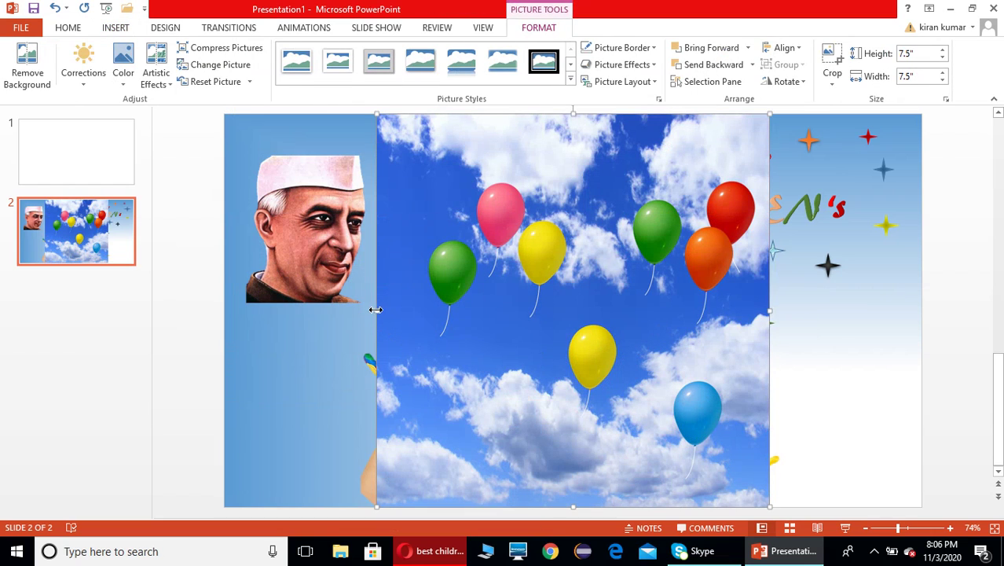
# - Stretch the balloon photo edge to edge across slide 2, 13.43" wide by 7.5" high
pyautogui.moveTo(377, 311); pyautogui.dragTo(220, 284)
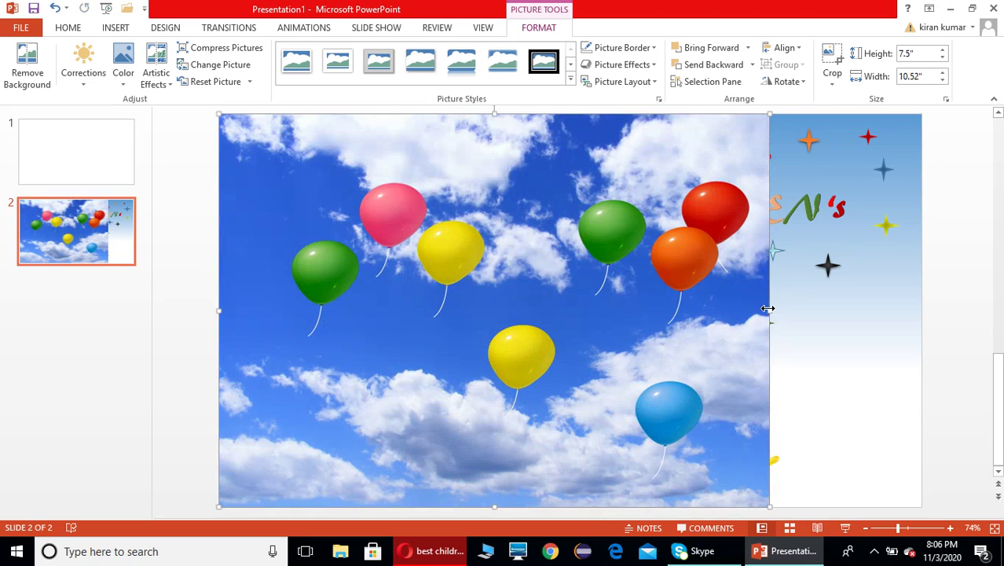
pyautogui.moveTo(768, 308); pyautogui.dragTo(925, 313)
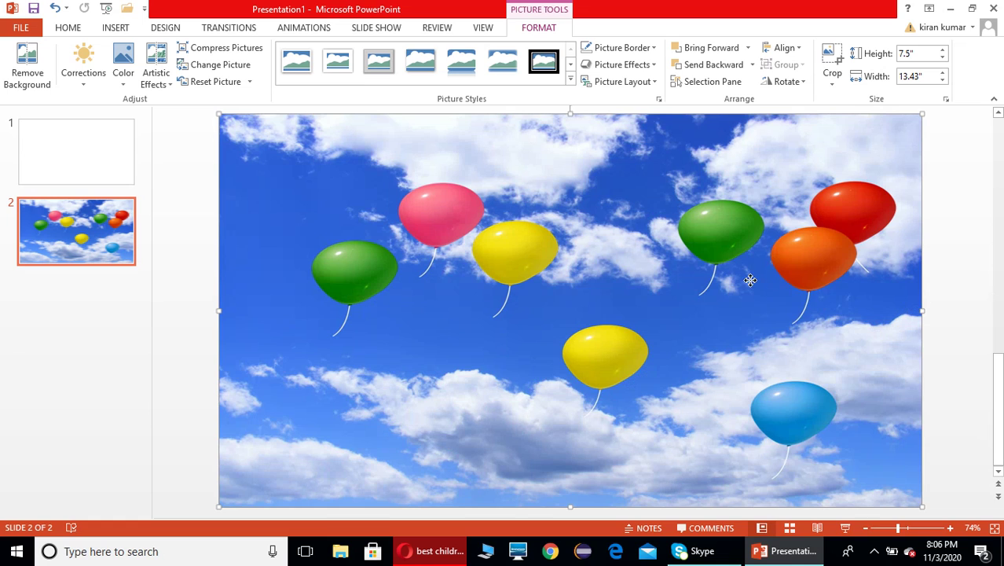
# - Send the balloon photo to back and move the portrait into the top-left corner
pyautogui.rightClick(750, 280)
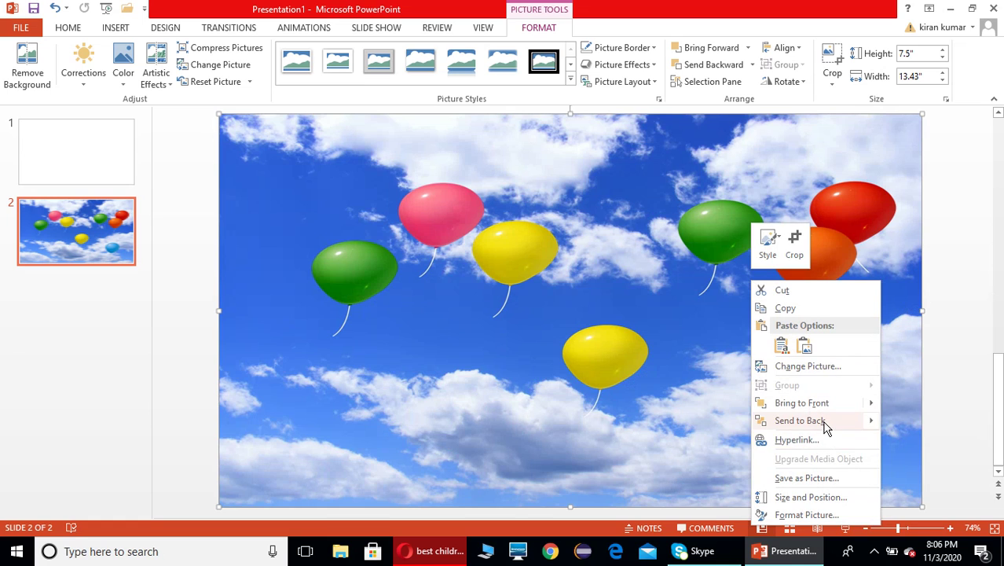
pyautogui.click(800, 421)
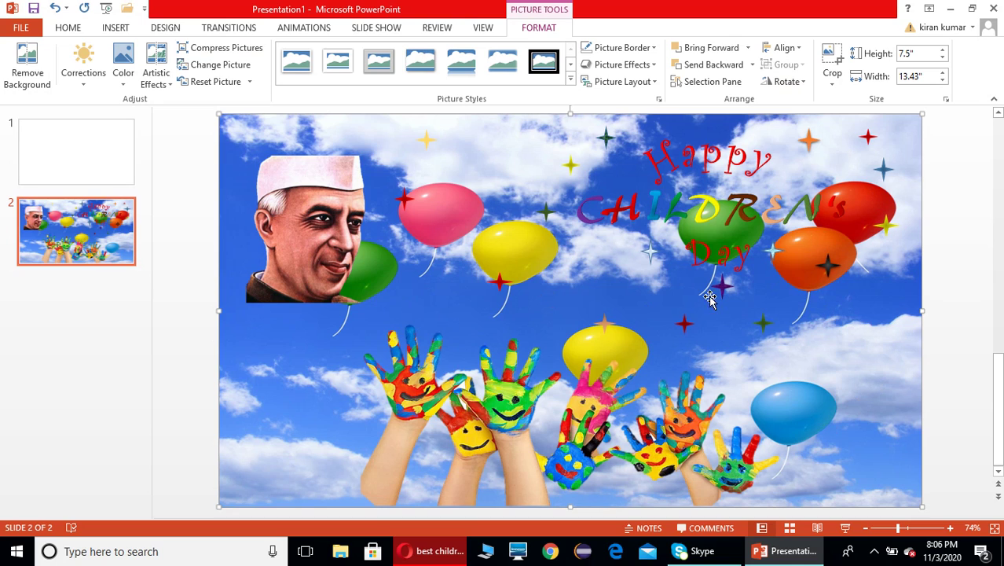
pyautogui.moveTo(313, 248)
pyautogui.mouseDown()
pyautogui.moveTo(297, 271)
pyautogui.moveTo(280, 204)
pyautogui.mouseUp()
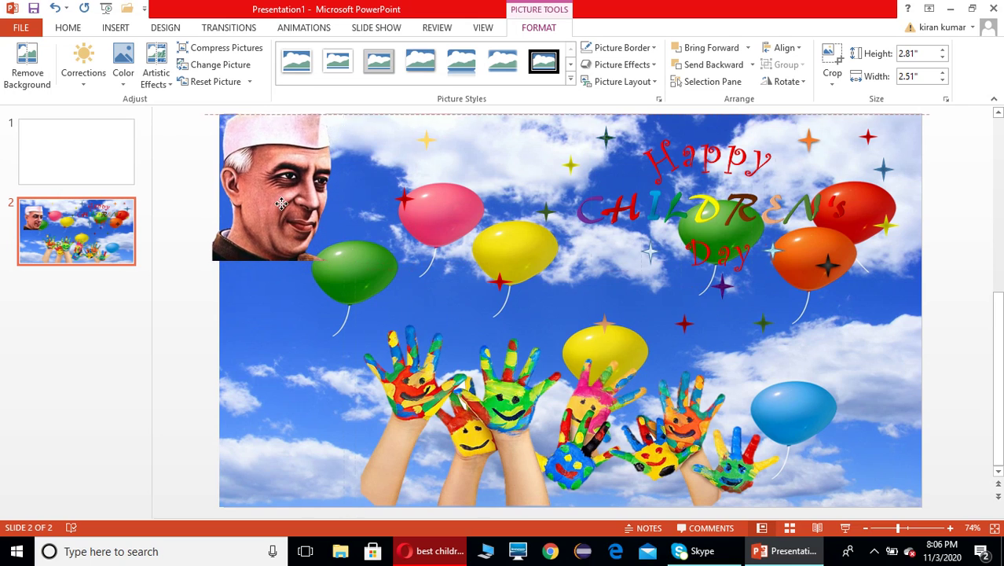
pyautogui.moveTo(280, 203); pyautogui.dragTo(285, 206)
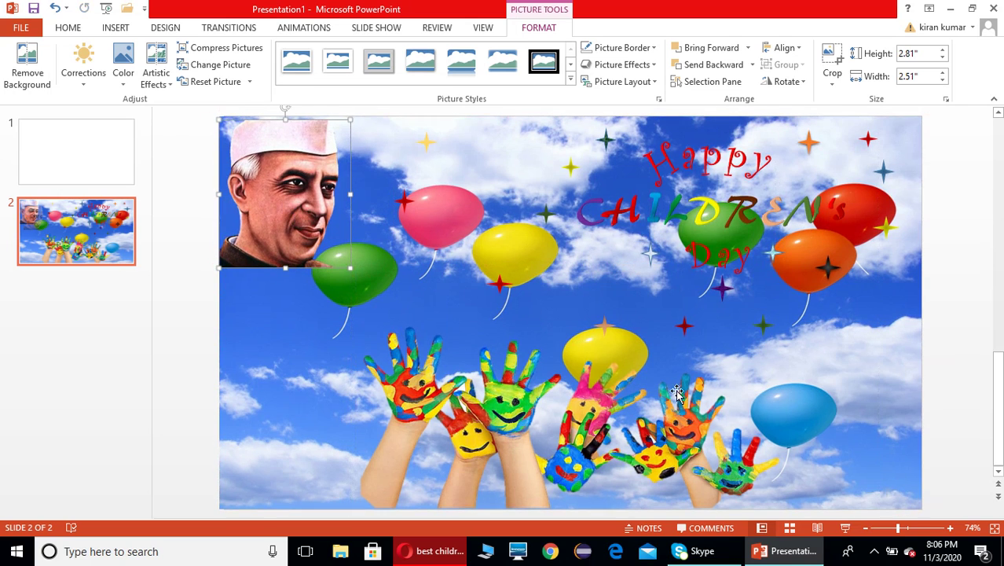
pyautogui.click(897, 367)
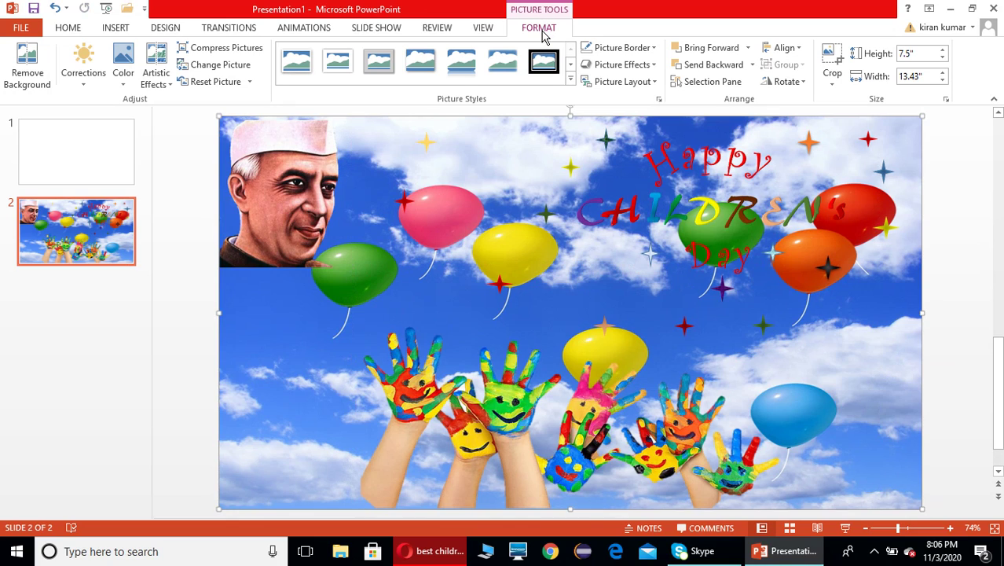
pyautogui.click(155, 77)
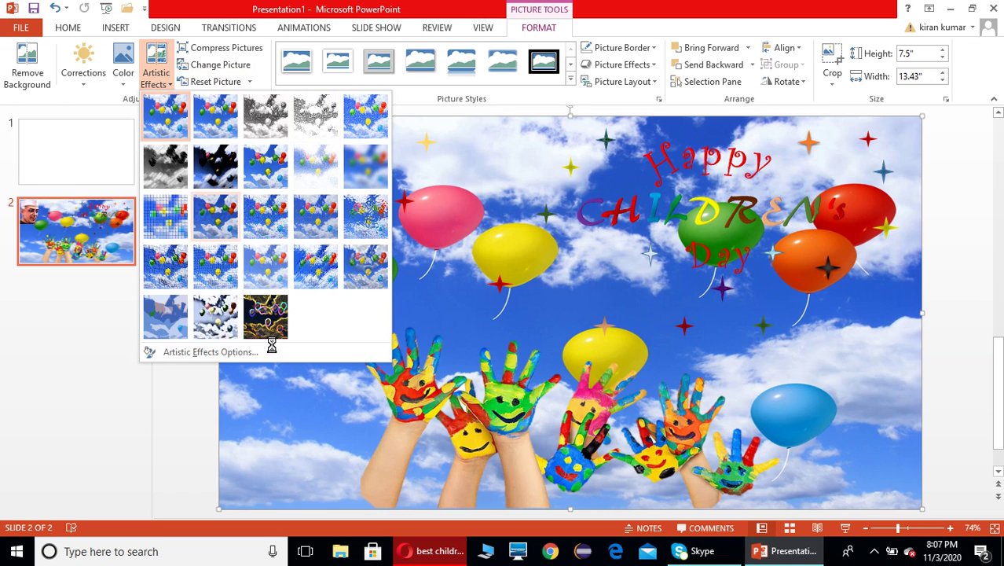
pyautogui.click(639, 297)
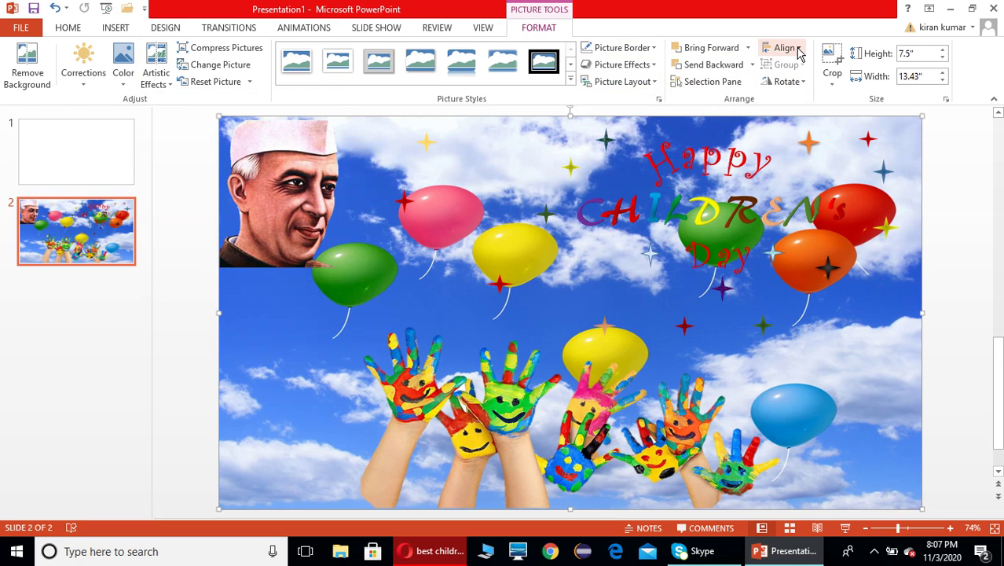
pyautogui.click(800, 52)
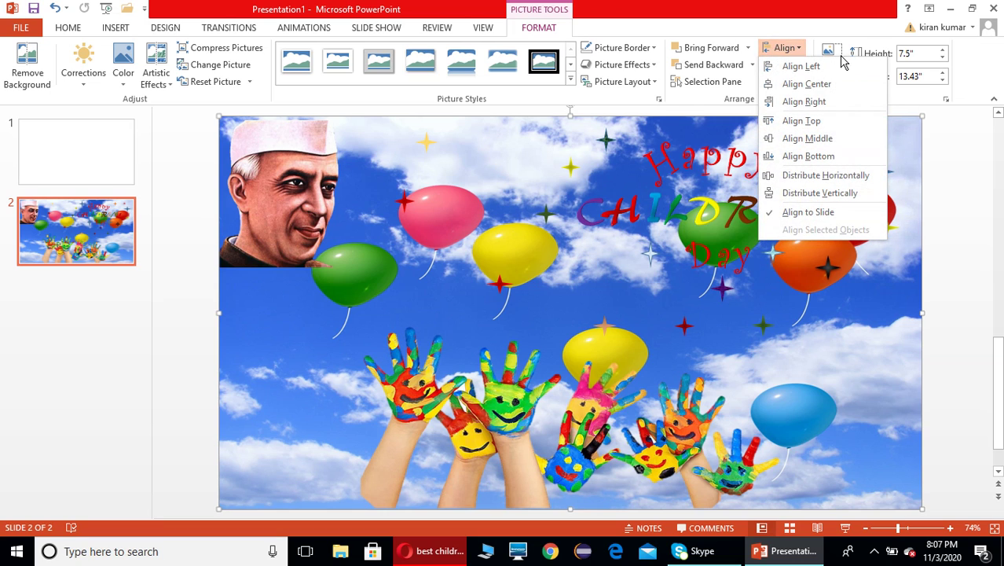
pyautogui.click(900, 153)
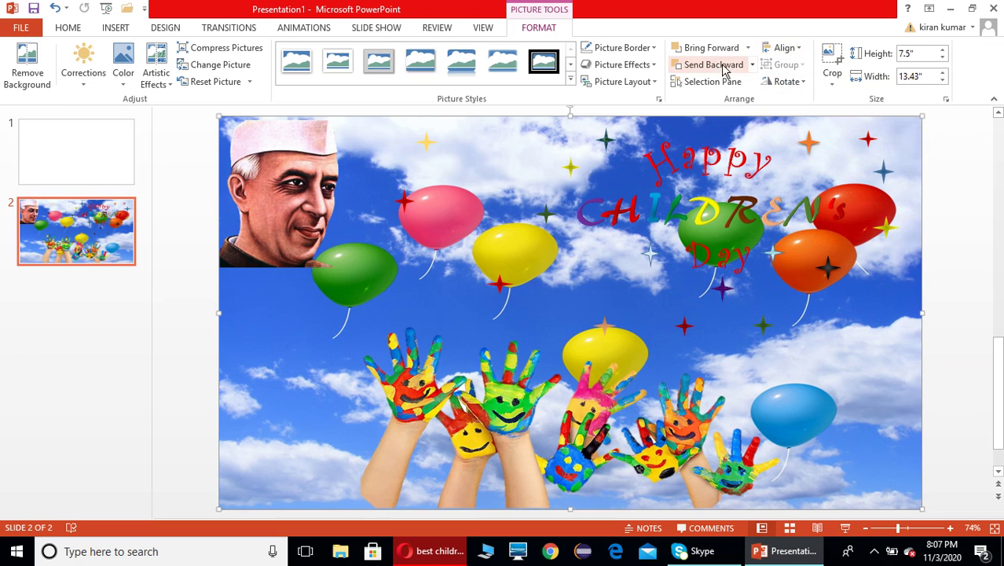
pyautogui.click(123, 85)
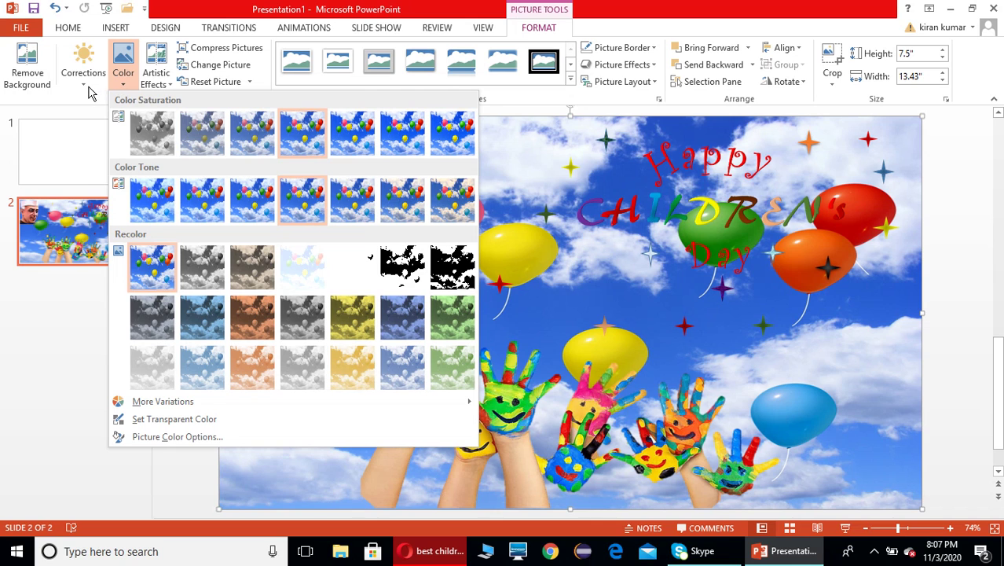
pyautogui.click(88, 89)
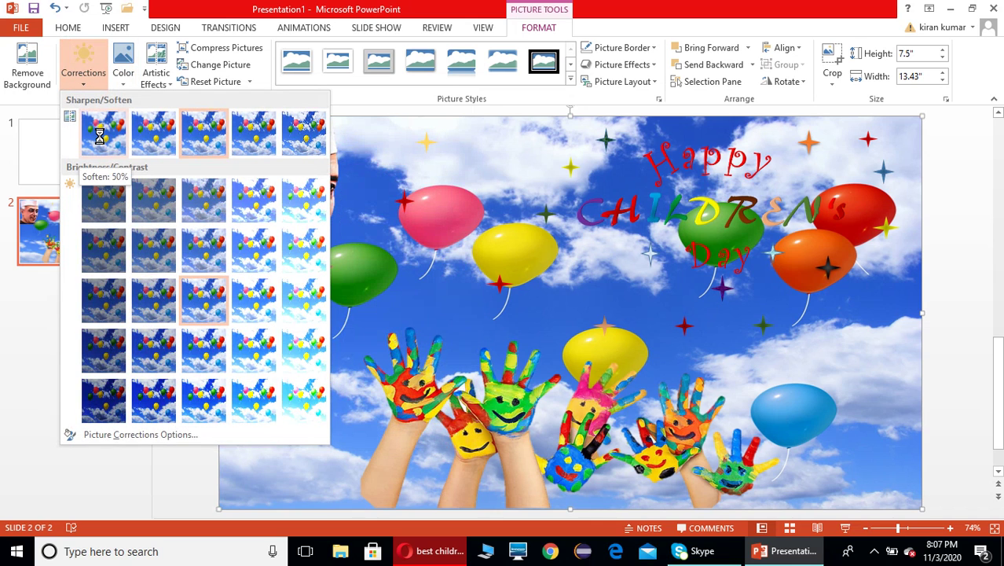
pyautogui.click(100, 137)
pyautogui.click(89, 86)
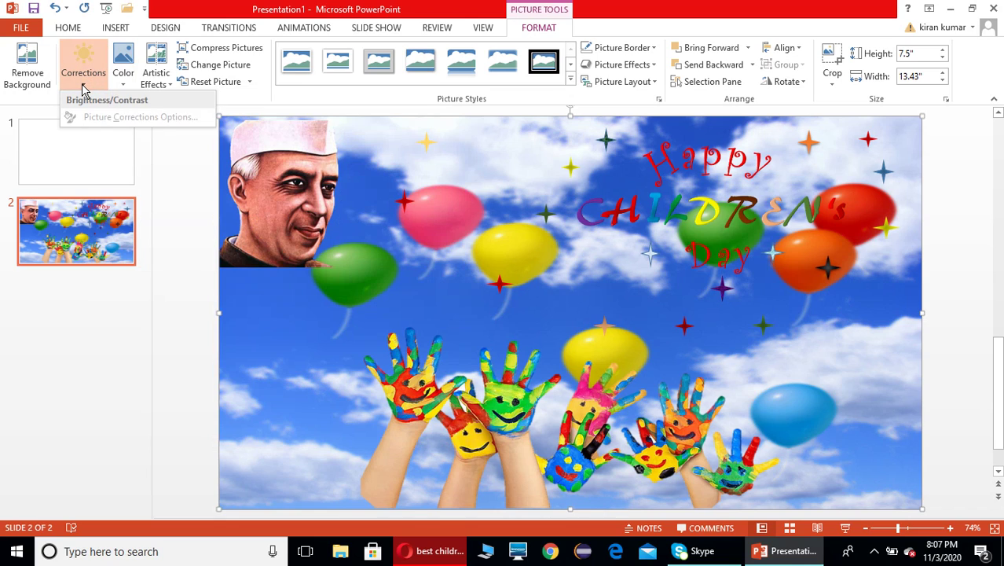
pyautogui.click(84, 90)
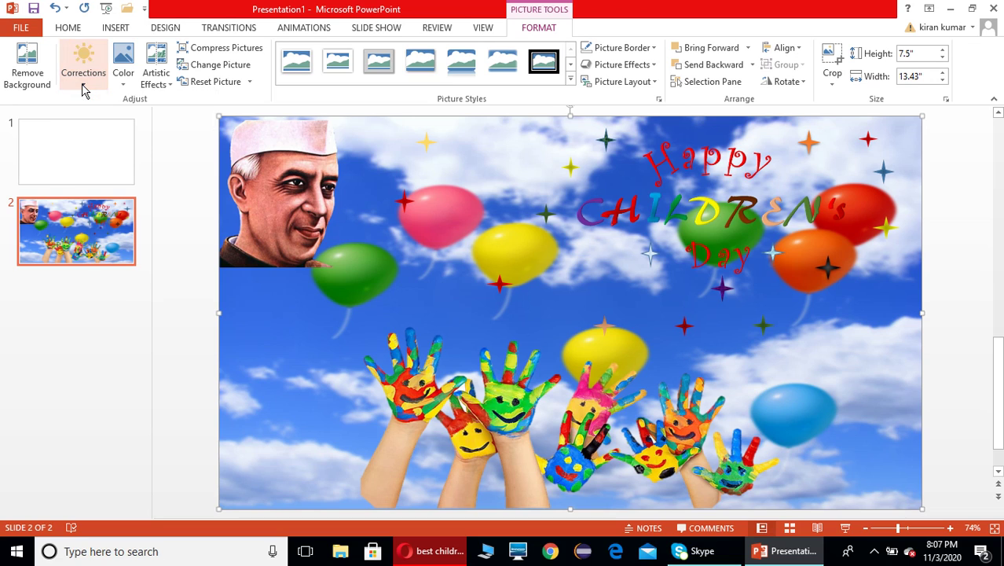
pyautogui.click(84, 89)
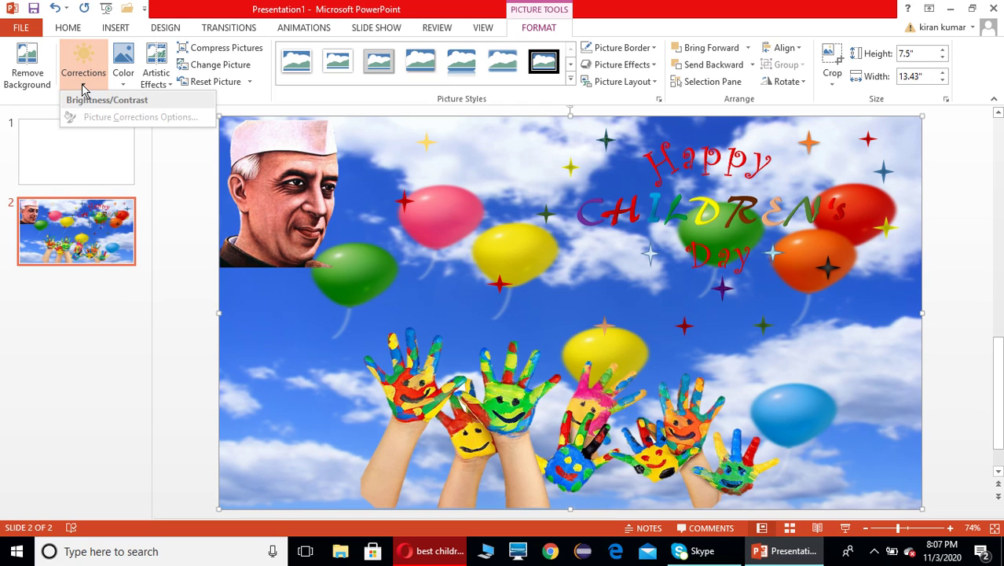
pyautogui.click(84, 90)
pyautogui.click(84, 90)
pyautogui.click(487, 181)
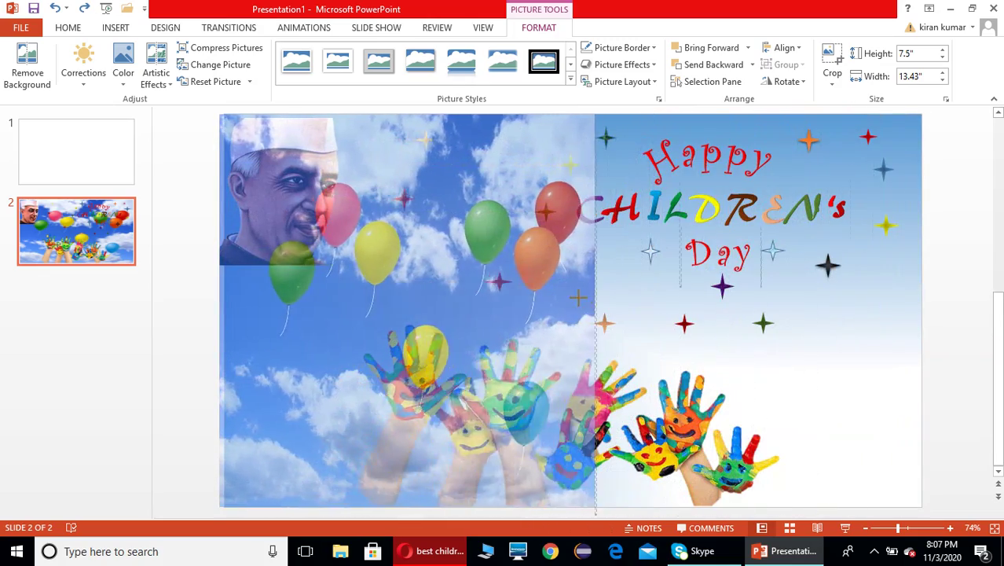
# - Restretch the balloon photo across the slide and nudge the CHILDREN's text slightly right
pyautogui.moveTo(596, 512); pyautogui.dragTo(523, 512)
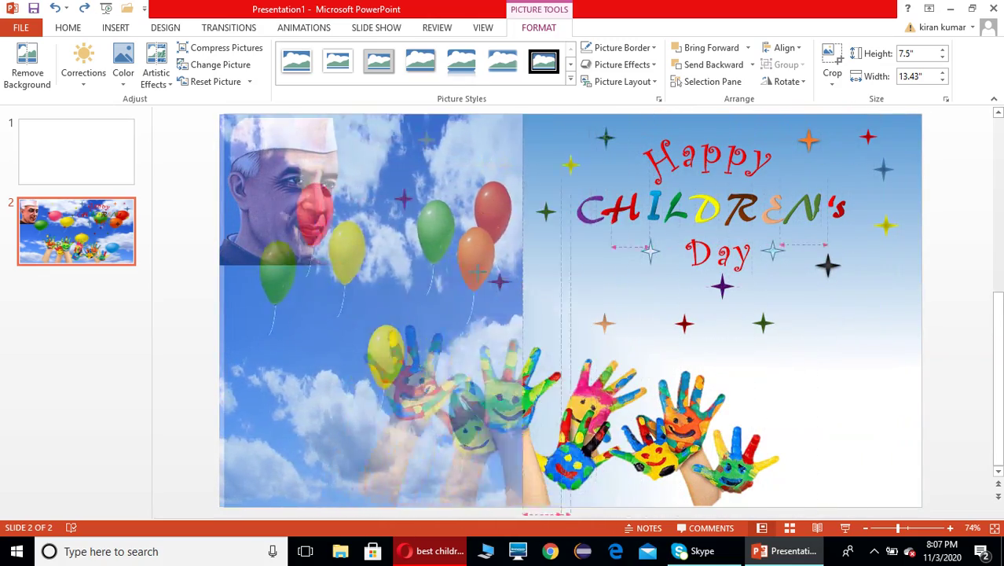
pyautogui.moveTo(523, 293); pyautogui.dragTo(926, 292)
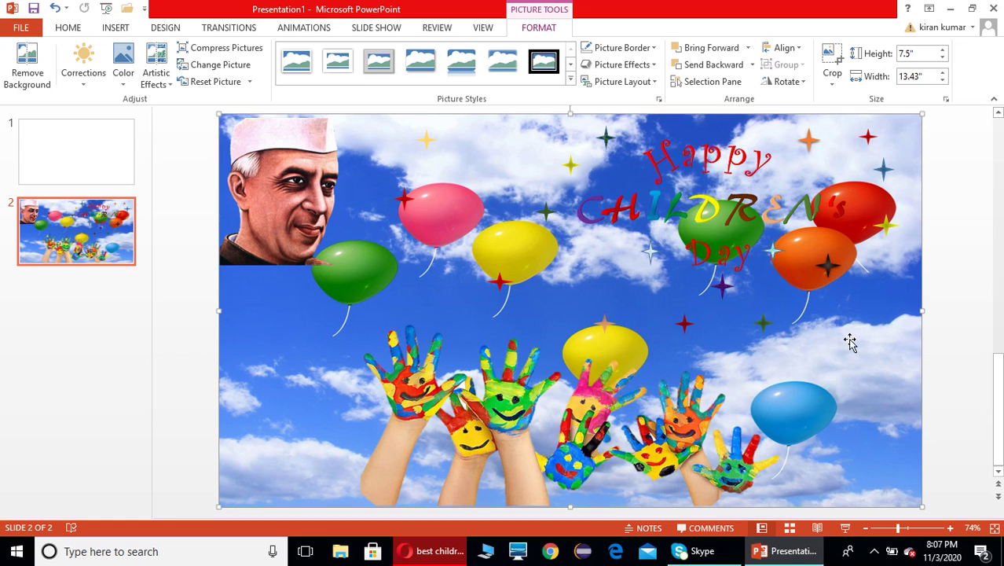
pyautogui.click(768, 195)
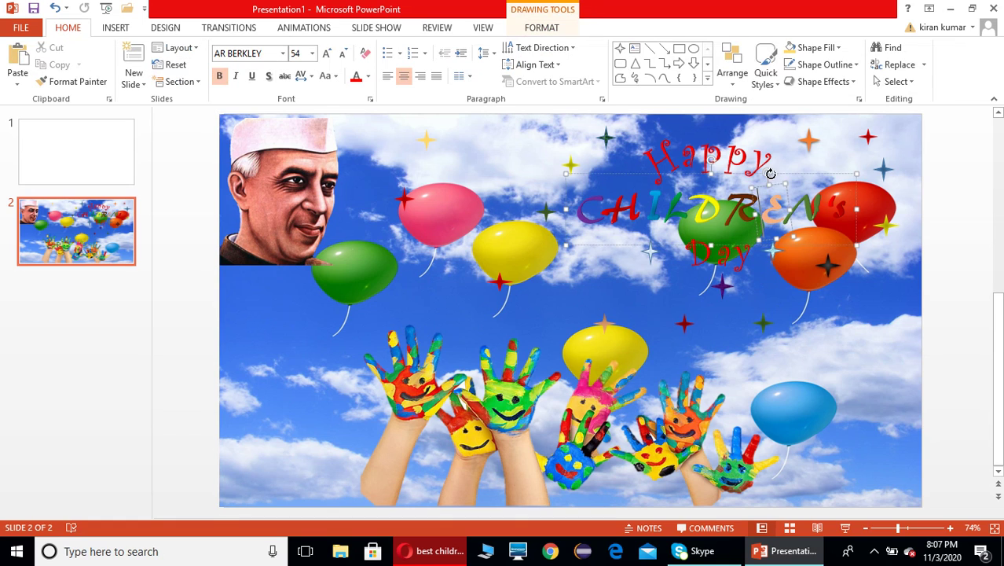
pyautogui.moveTo(821, 170)
pyautogui.mouseDown()
pyautogui.moveTo(460, 291)
pyautogui.moveTo(771, 160)
pyautogui.moveTo(843, 175)
pyautogui.moveTo(834, 173)
pyautogui.mouseUp()
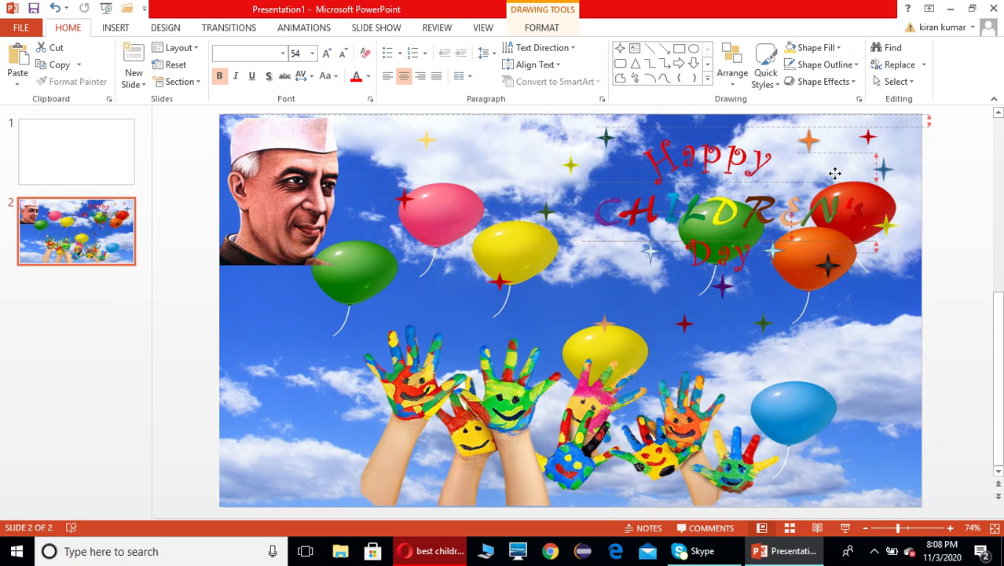
pyautogui.click(886, 344)
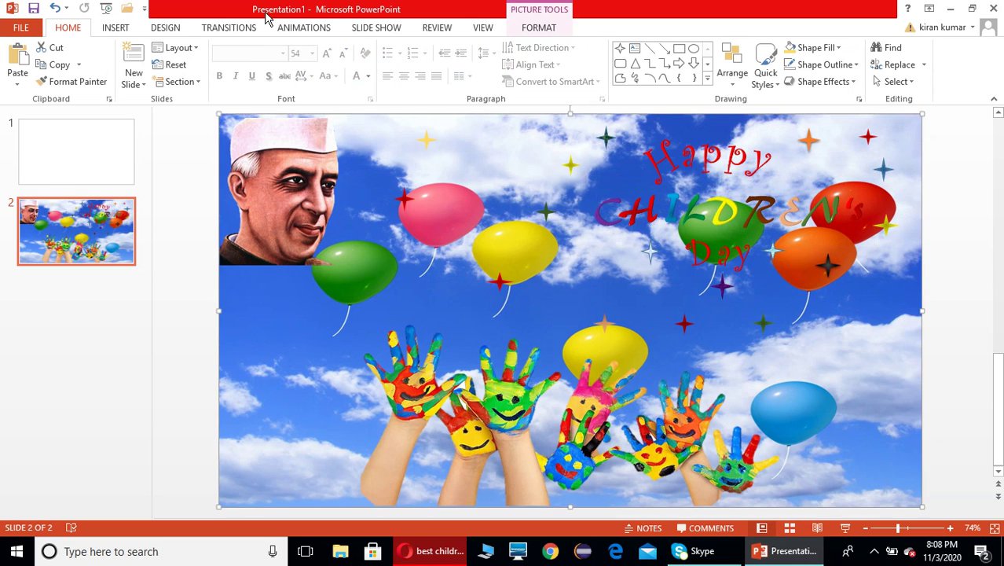
pyautogui.click(375, 29)
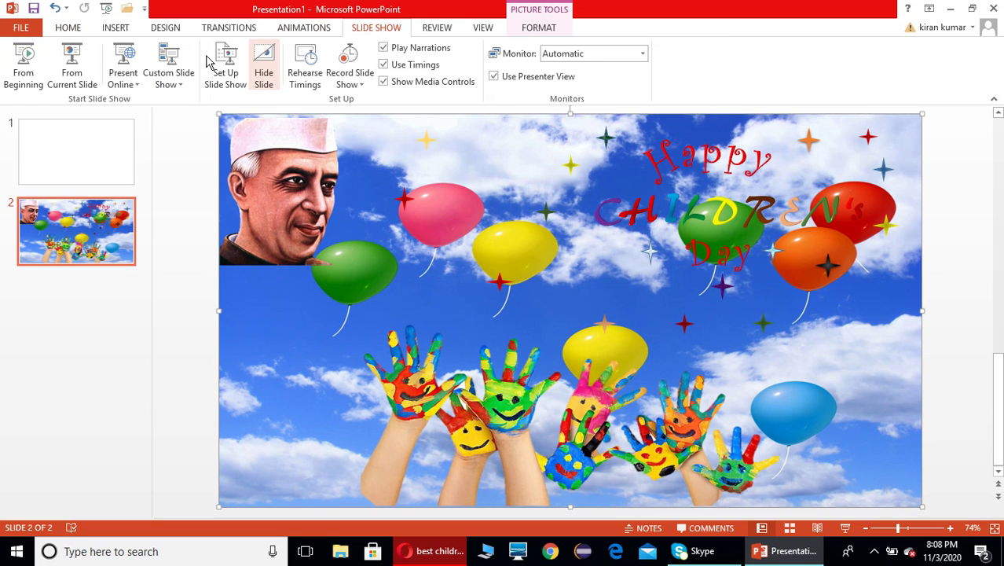
pyautogui.click(82, 83)
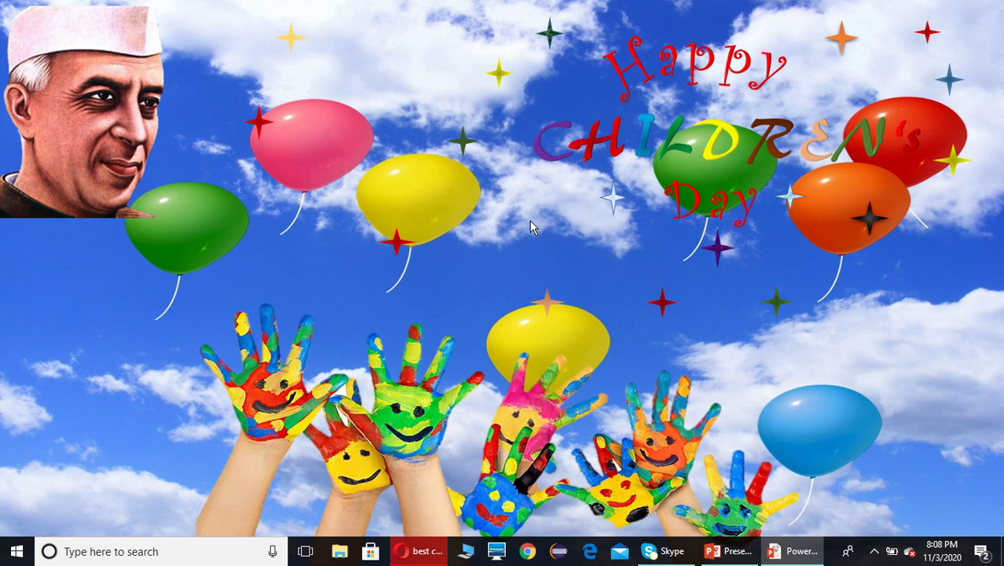
pyautogui.press('Escape')
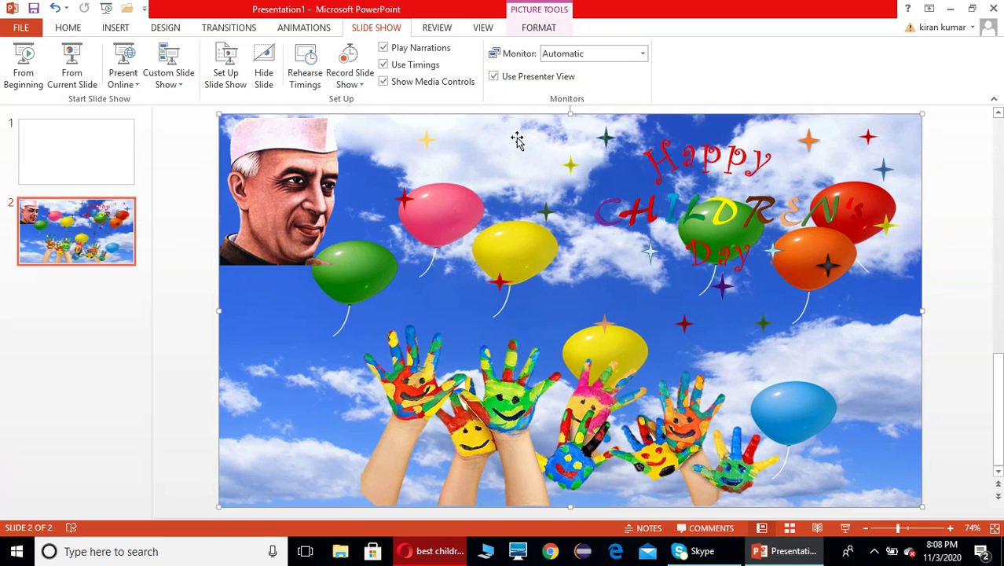
# - Give the sky background picture a Pulse animation
pyautogui.click(303, 28)
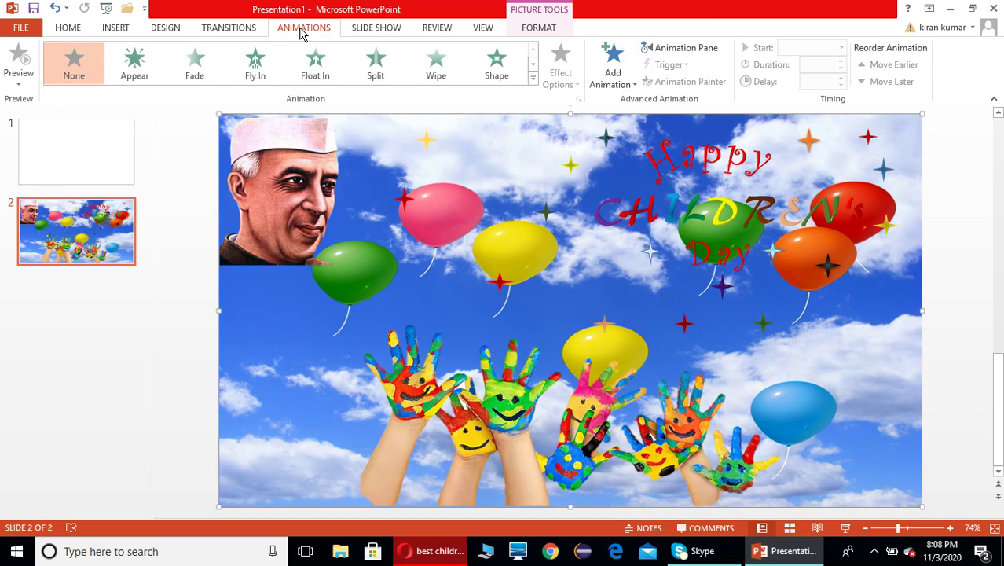
pyautogui.click(534, 79)
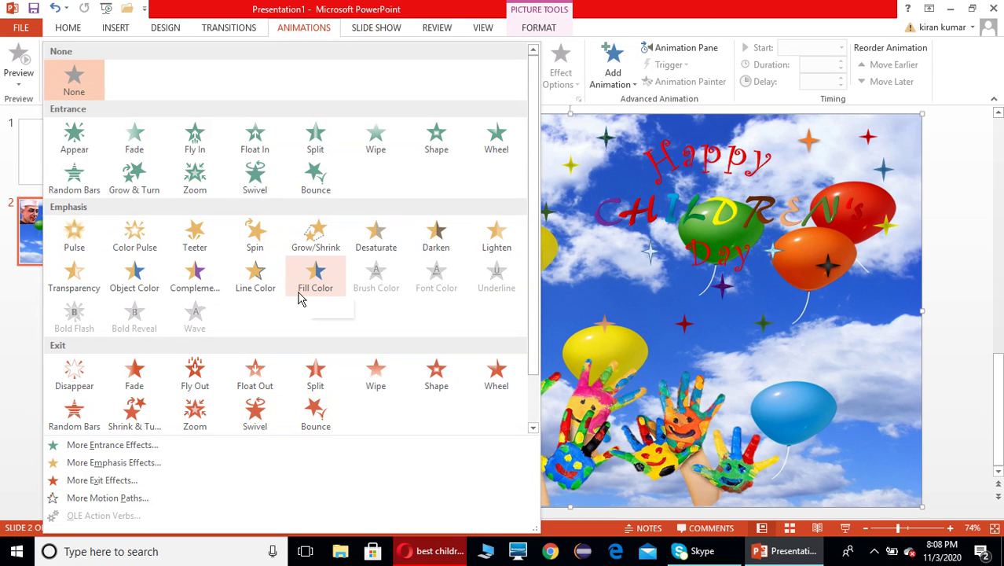
pyautogui.click(88, 234)
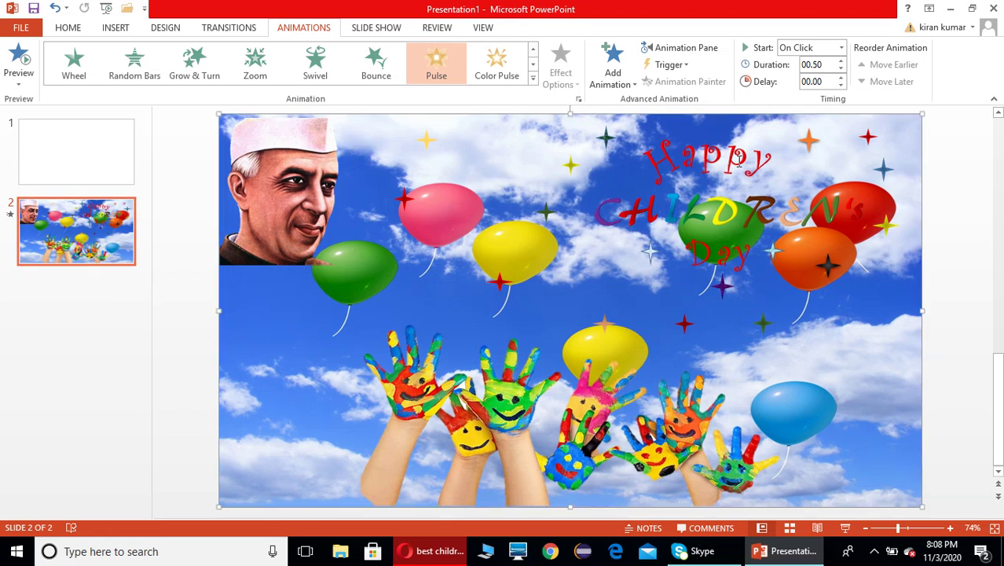
# - Add a Shape entrance to the portrait and Random Bars to the painted-hands picture
pyautogui.click(245, 132)
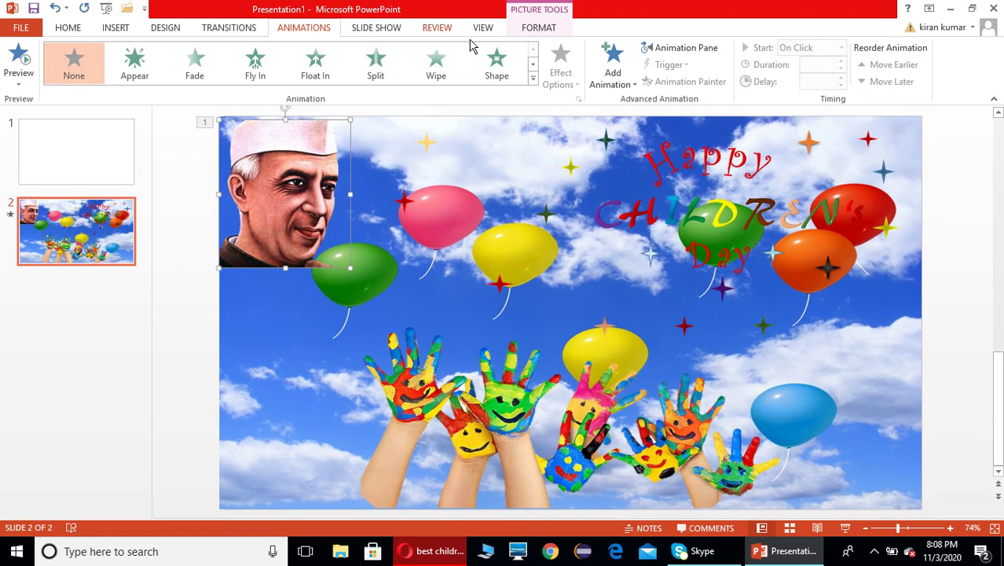
pyautogui.click(497, 65)
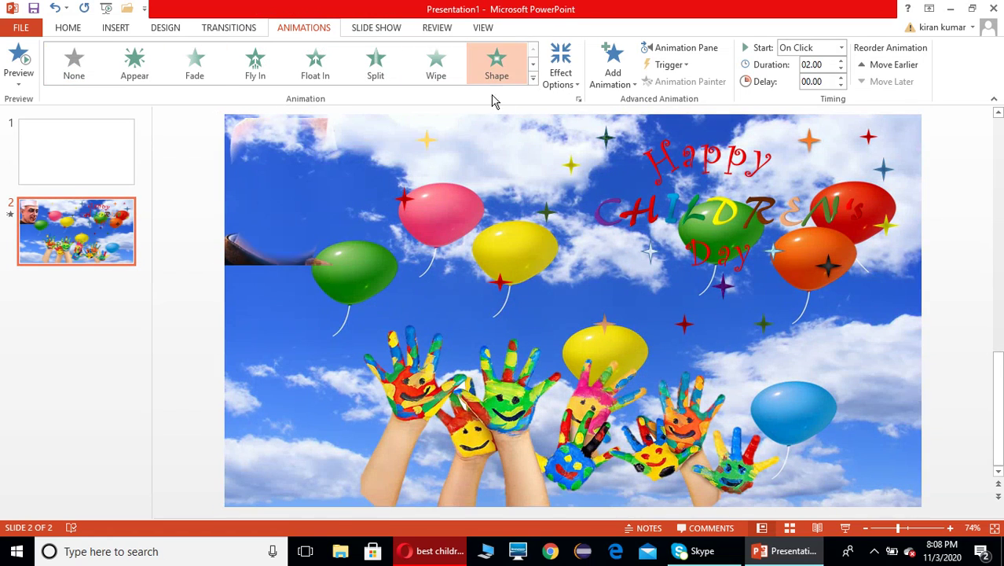
pyautogui.click(470, 431)
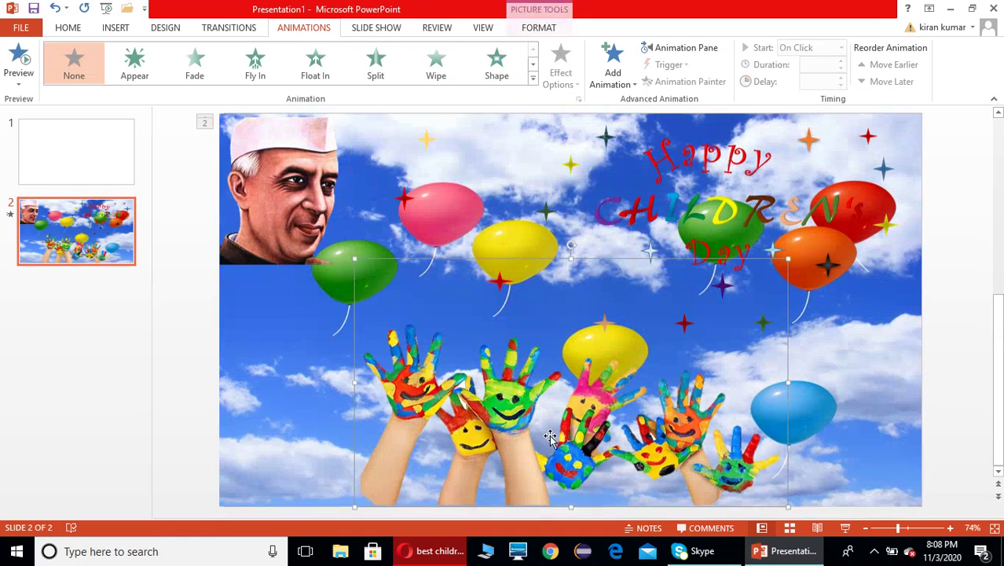
pyautogui.click(533, 78)
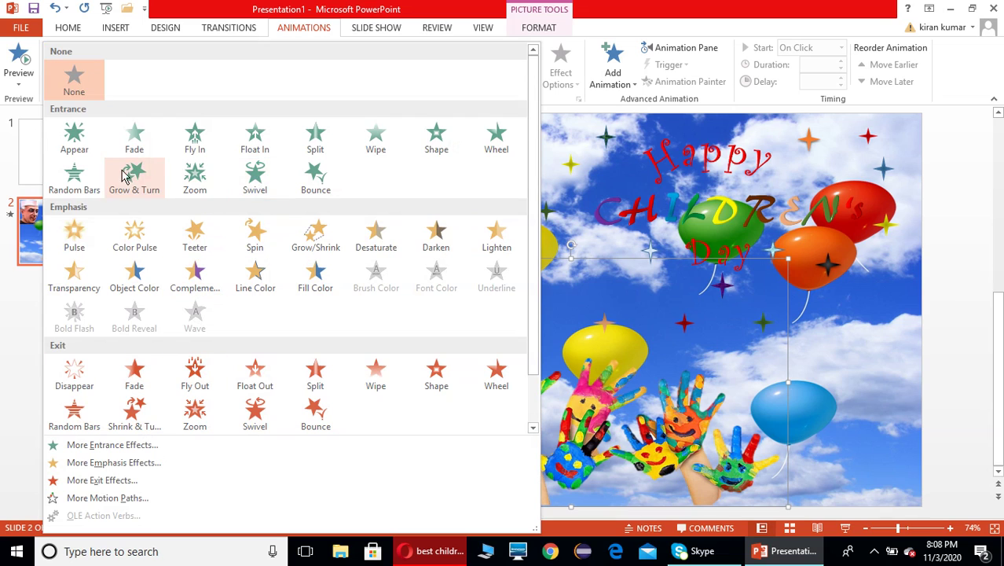
pyautogui.click(78, 184)
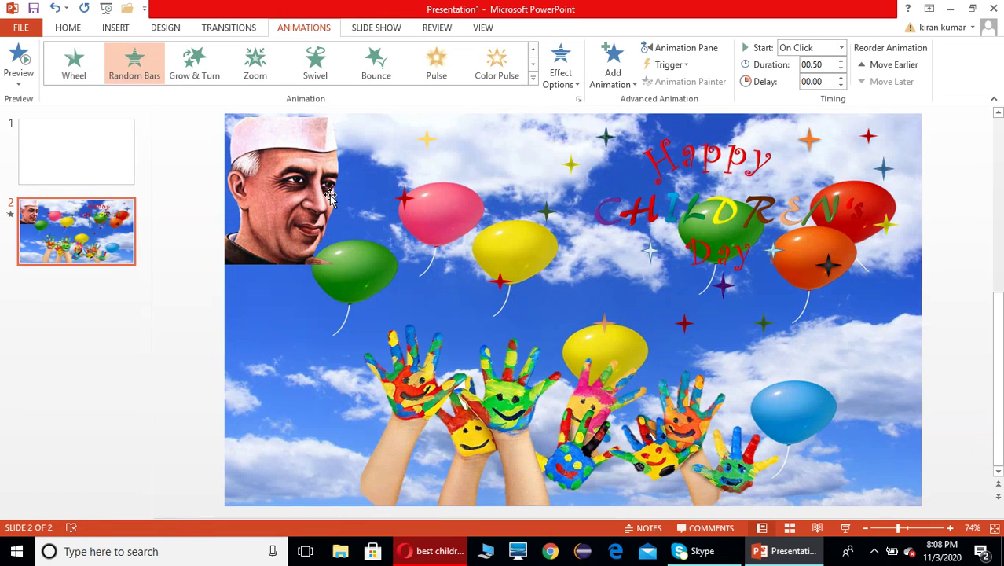
pyautogui.click(715, 162)
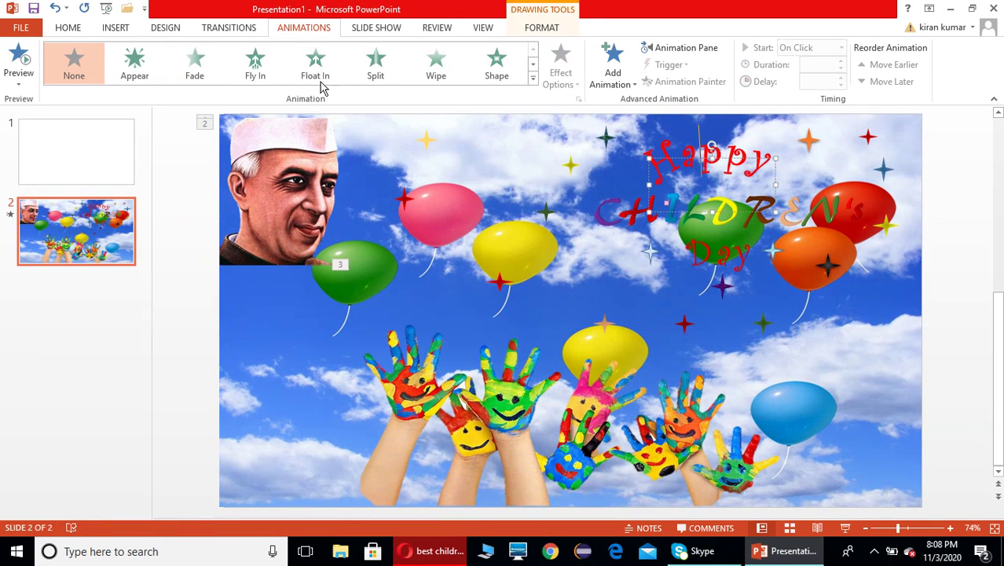
# - Give Happy a Bold Reveal emphasis and shift the CHILDREN's text box slightly
pyautogui.click(533, 80)
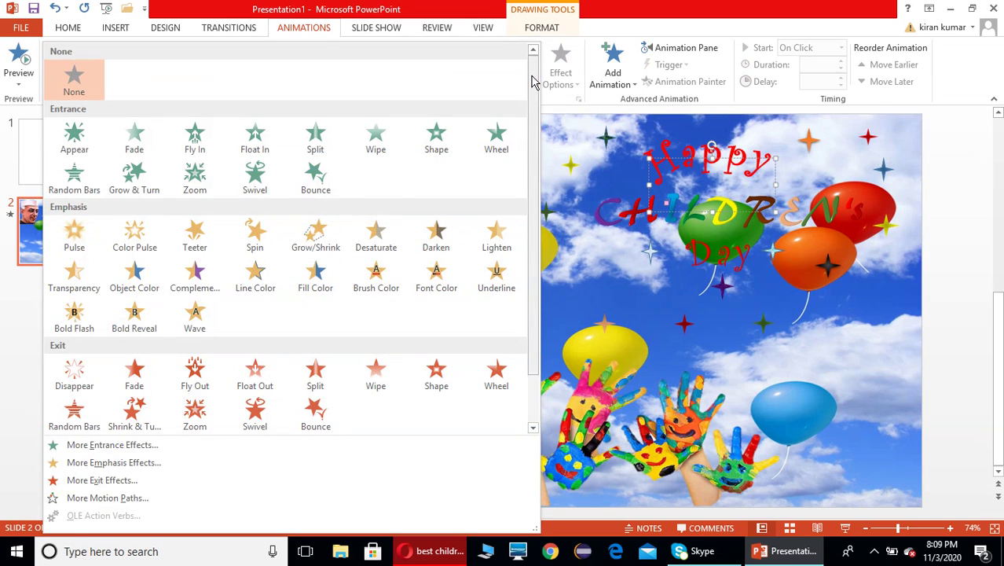
pyautogui.click(135, 321)
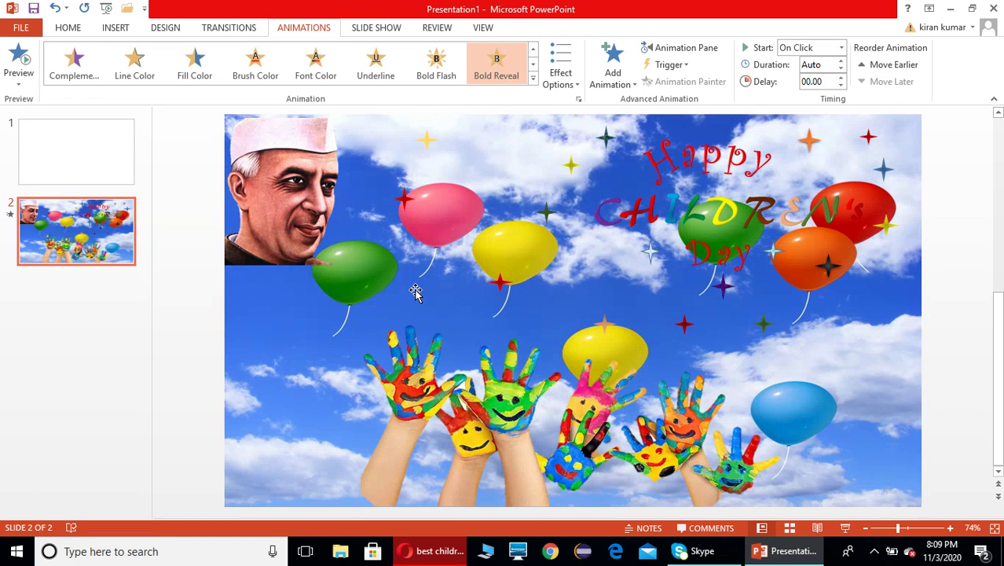
pyautogui.click(720, 212)
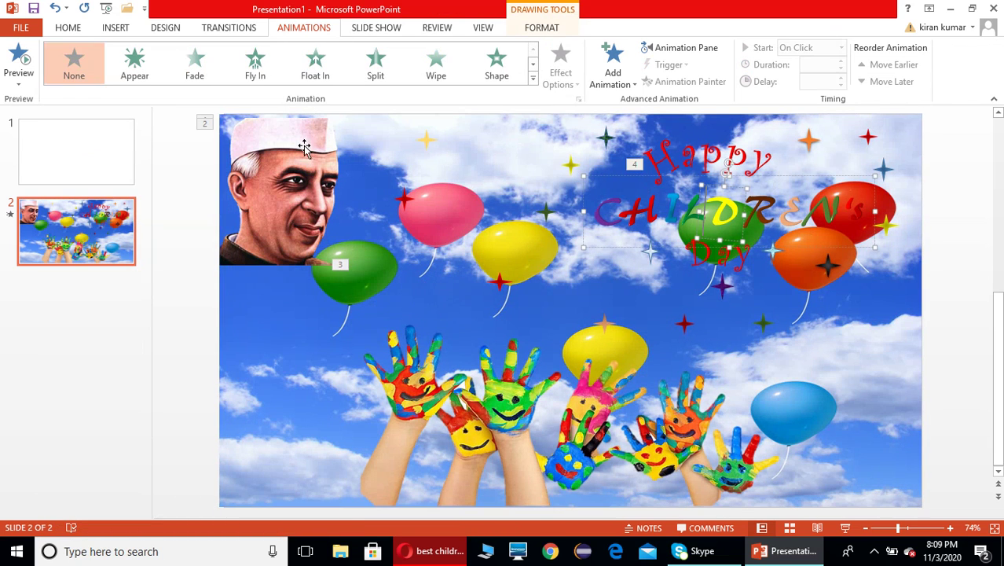
pyautogui.click(533, 78)
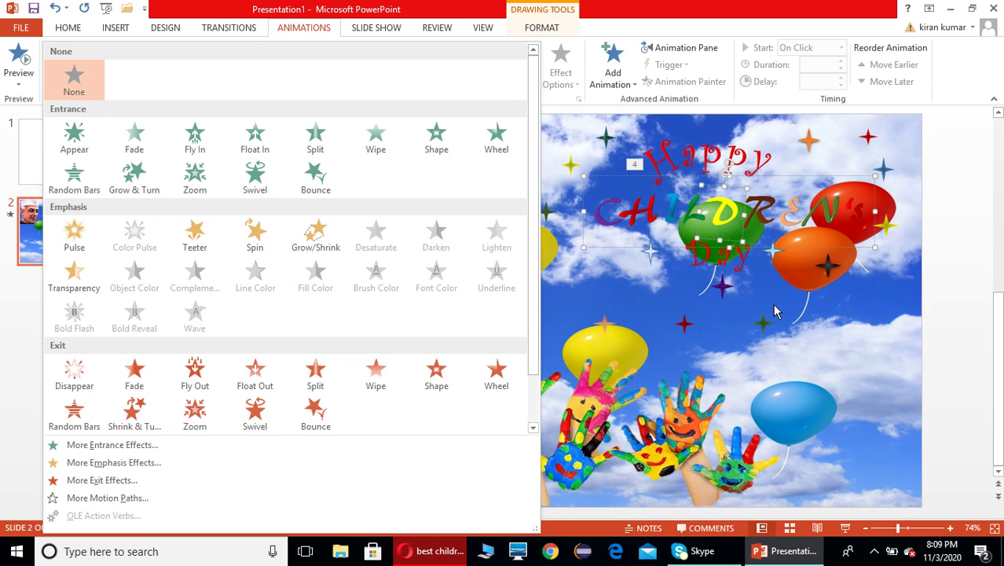
pyautogui.click(625, 214)
pyautogui.moveTo(606, 207); pyautogui.dragTo(633, 209)
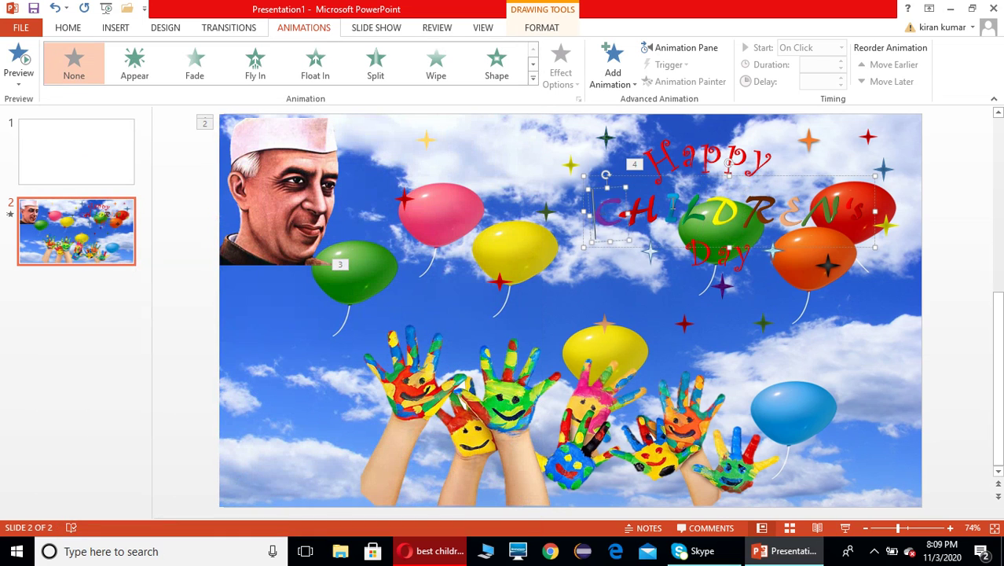
# - Apply a Shape entrance animation to the CHILDREN's text
pyautogui.click(821, 177)
pyautogui.click(819, 181)
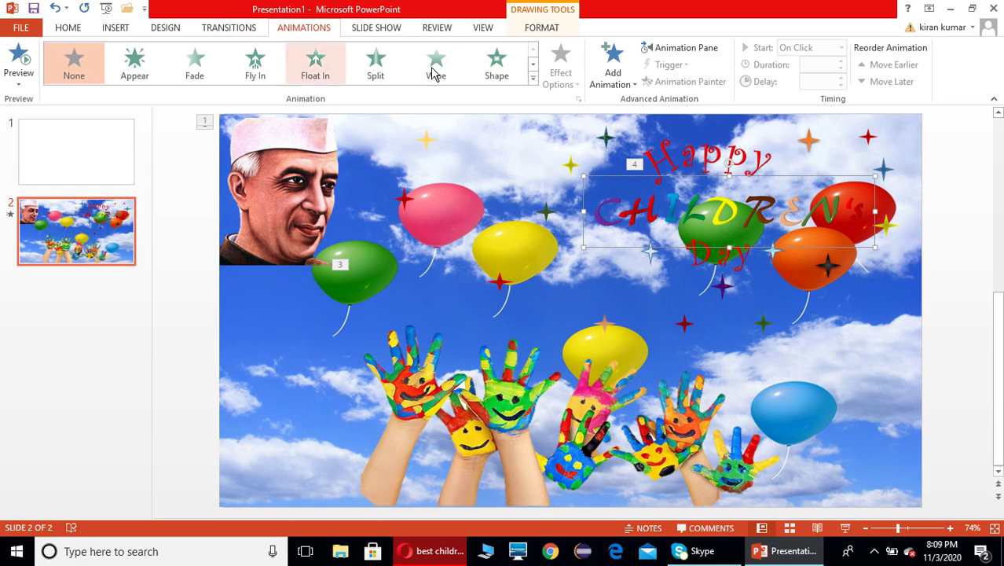
pyautogui.click(532, 78)
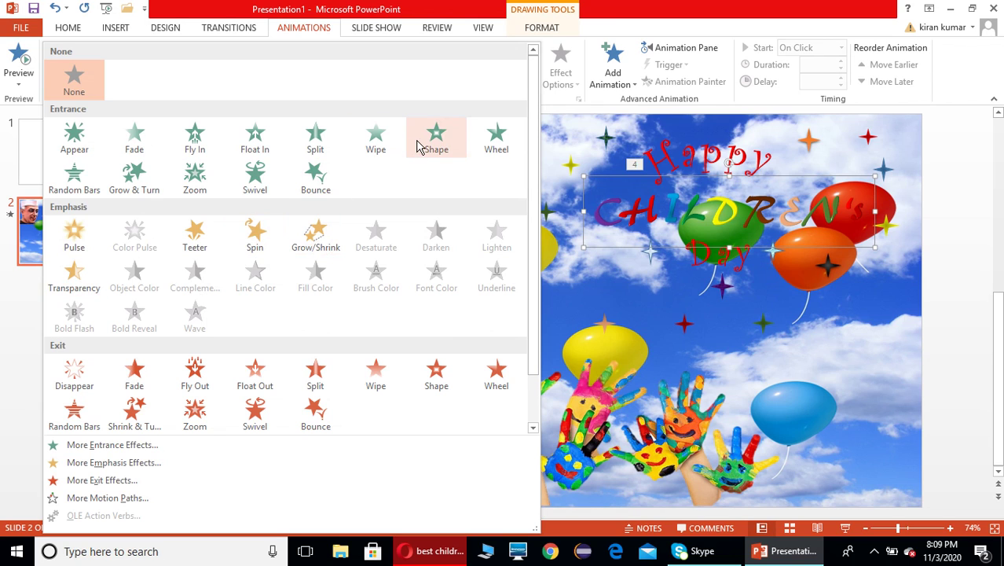
pyautogui.click(443, 146)
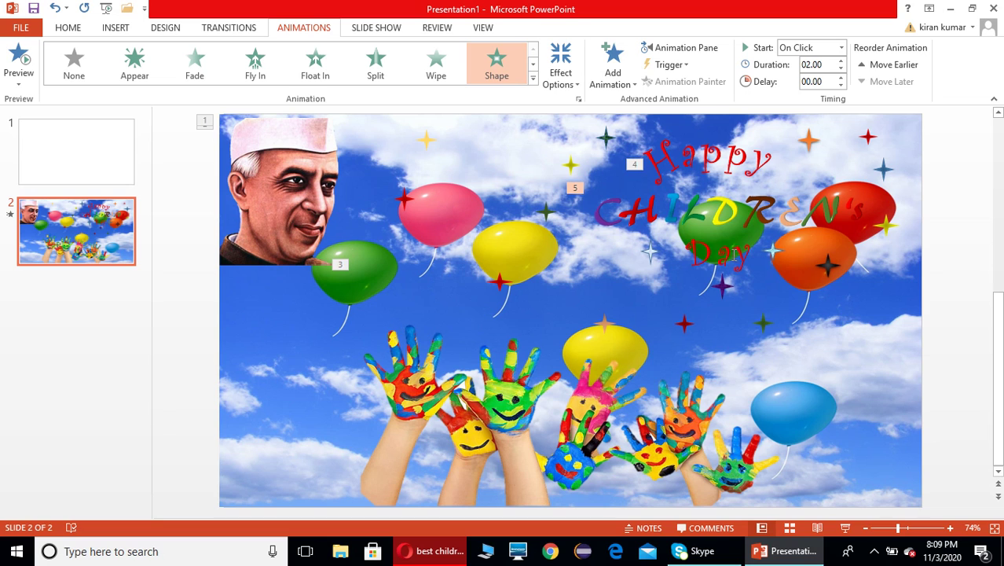
# - Give the Day text a Wave emphasis animation
pyautogui.click(712, 255)
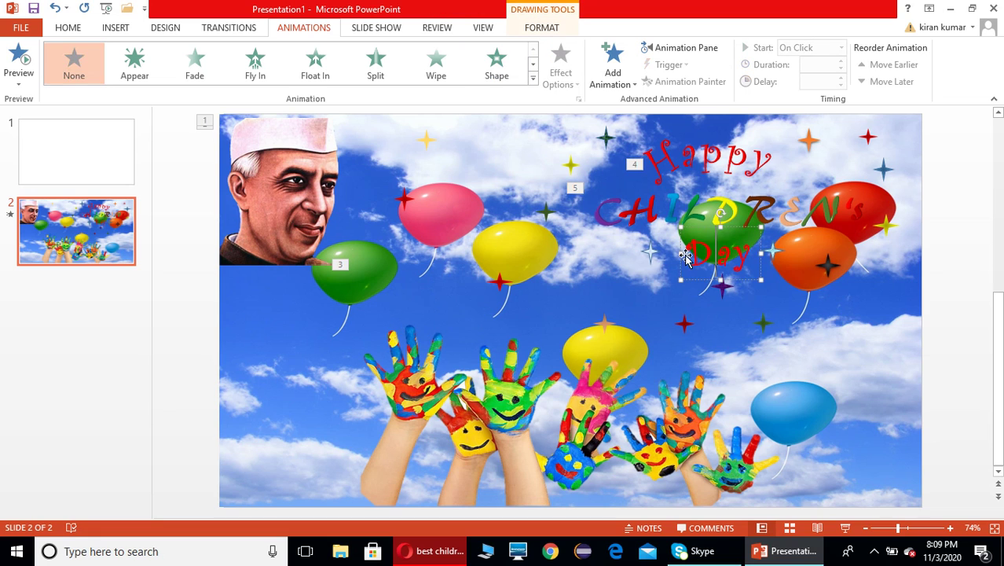
pyautogui.click(533, 79)
pyautogui.click(195, 318)
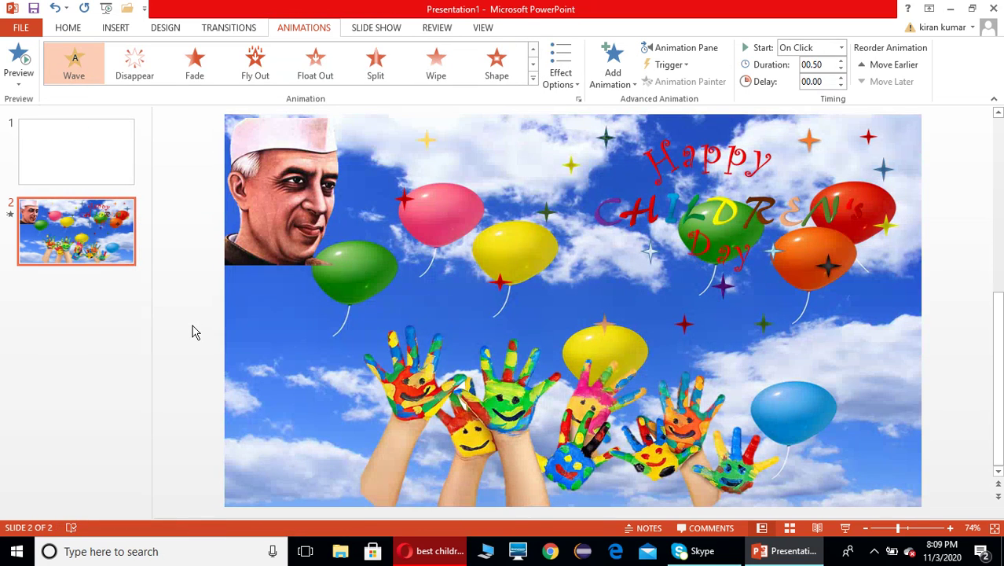
pyautogui.click(825, 315)
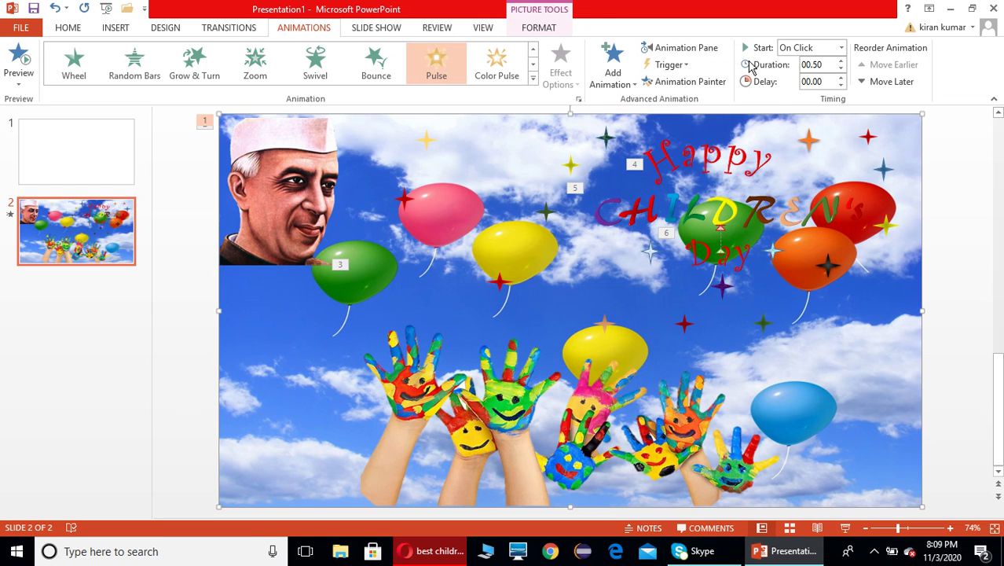
# - Give slide 2 a Glitter transition with Whoosh sound, then show blank slide 1
pyautogui.click(251, 29)
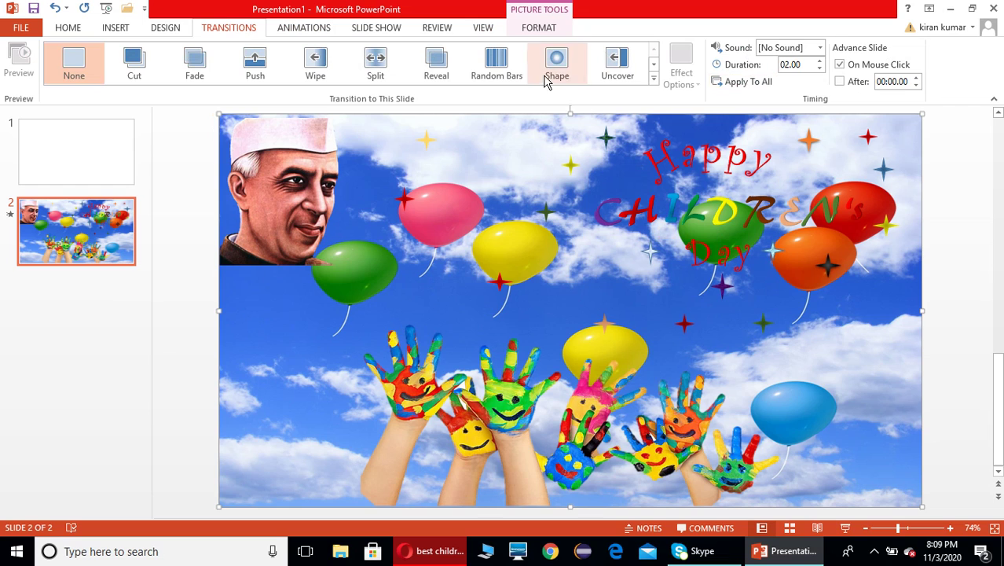
pyautogui.click(654, 79)
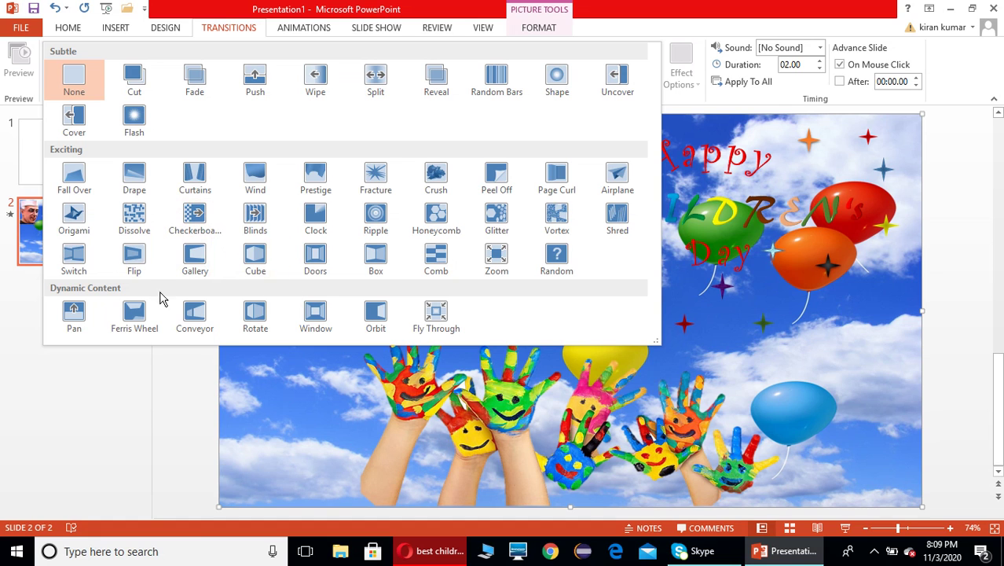
pyautogui.click(496, 220)
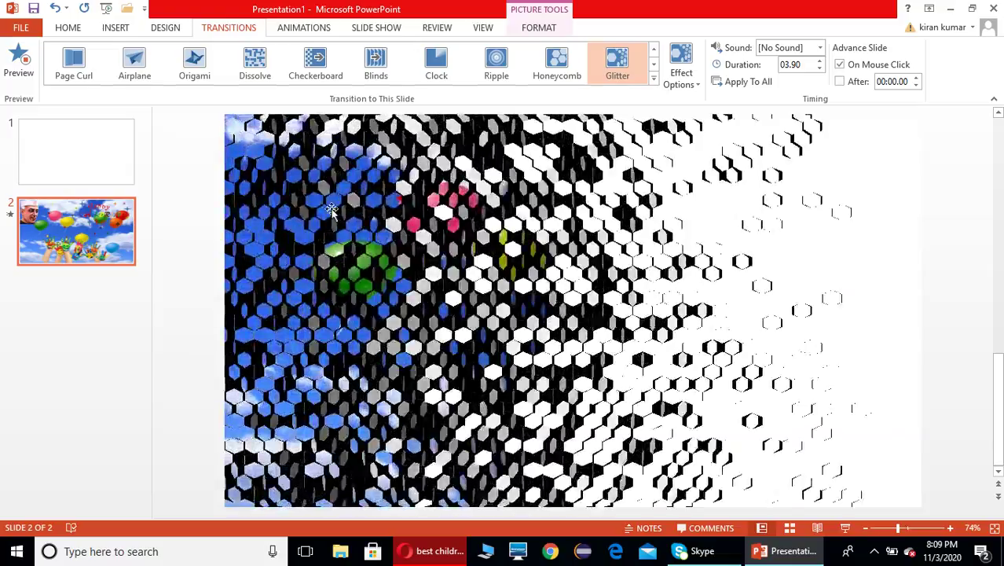
pyautogui.click(819, 48)
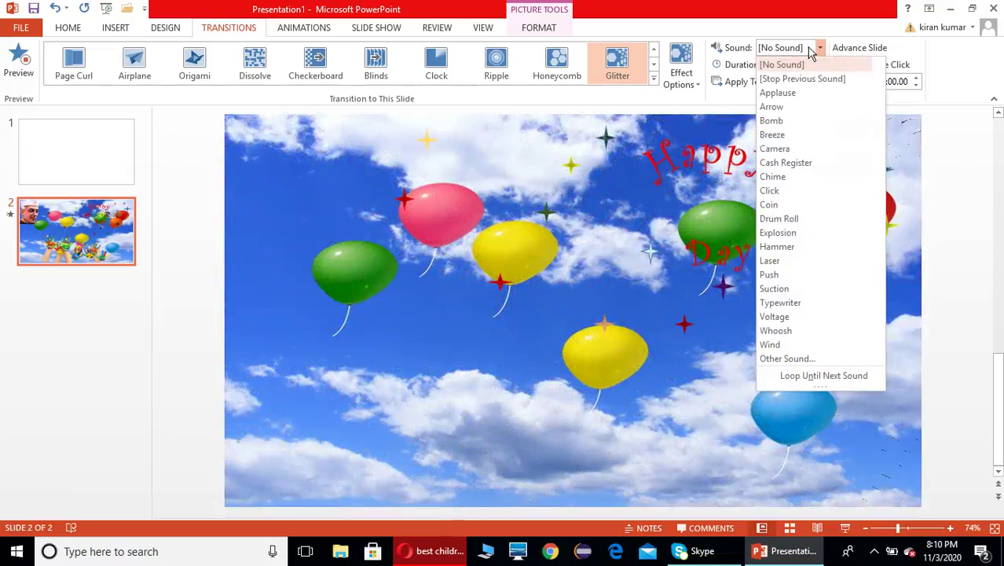
pyautogui.click(791, 331)
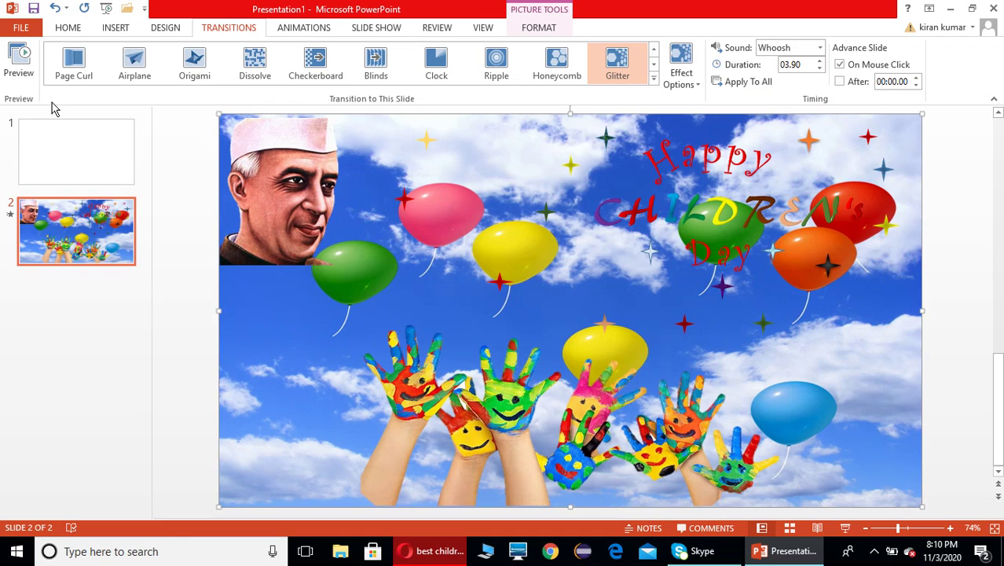
pyautogui.click(65, 146)
# - Replace slide 1's trial title text ('Introductio') with 'Name of the student'
pyautogui.click(491, 273)
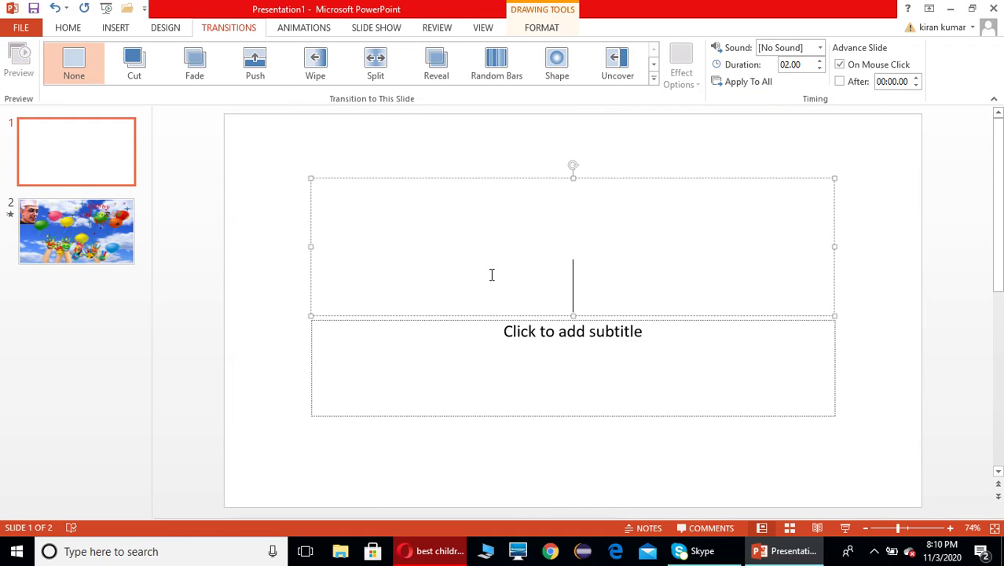
pyautogui.write('Gra')
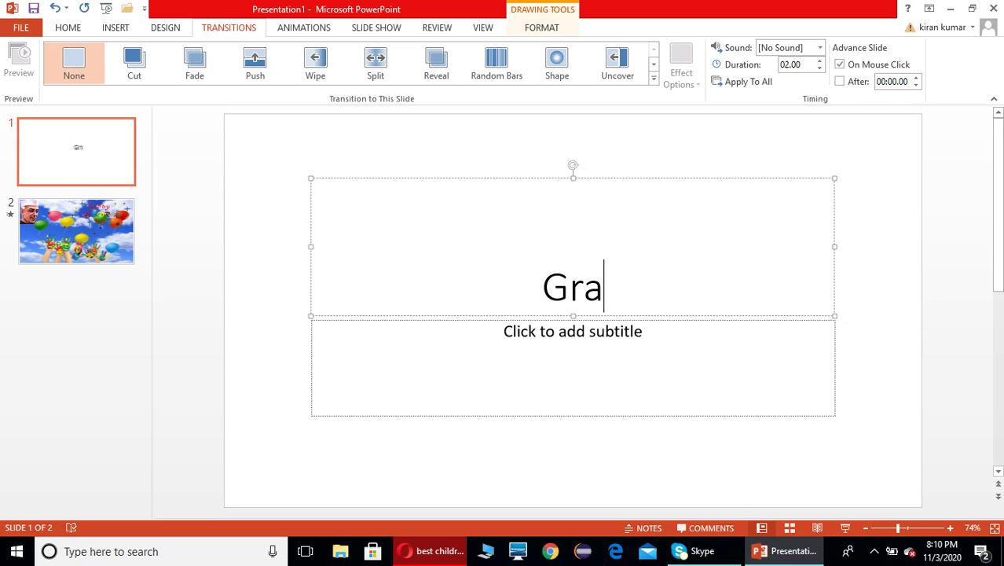
pyautogui.press('BackSpace')
pyautogui.press('BackSpace')
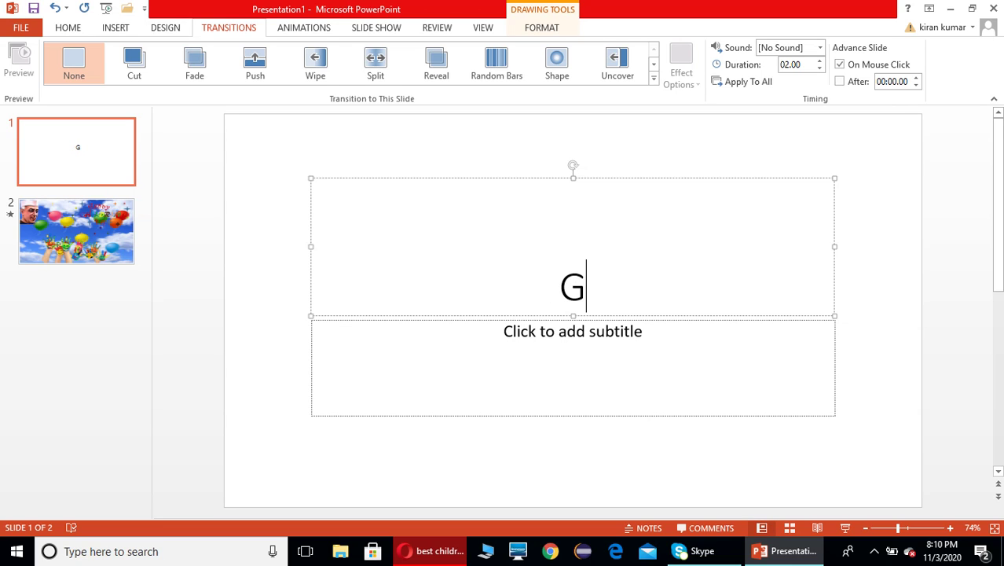
pyautogui.press('BackSpace')
pyautogui.click(71, 216)
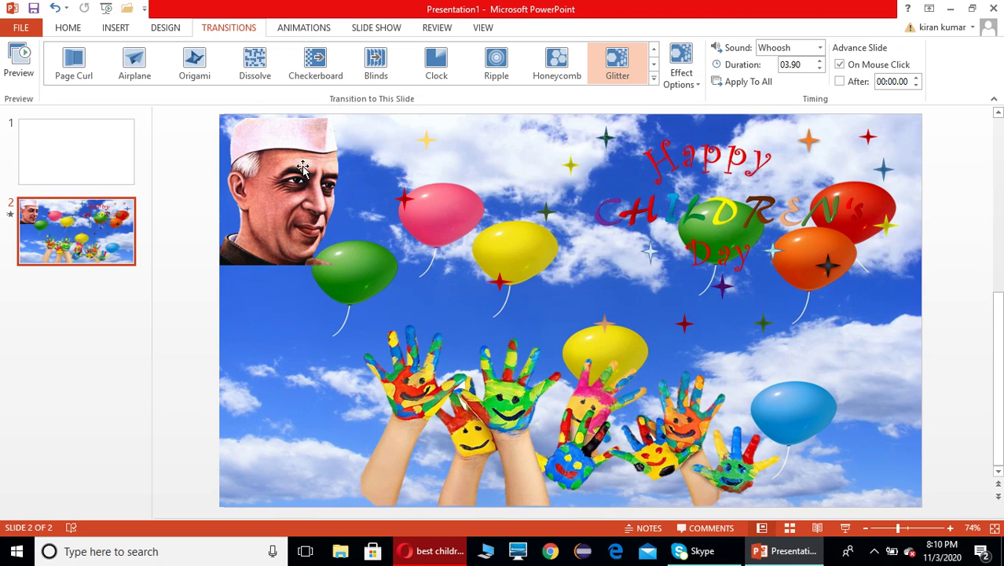
pyautogui.click(102, 158)
pyautogui.click(521, 281)
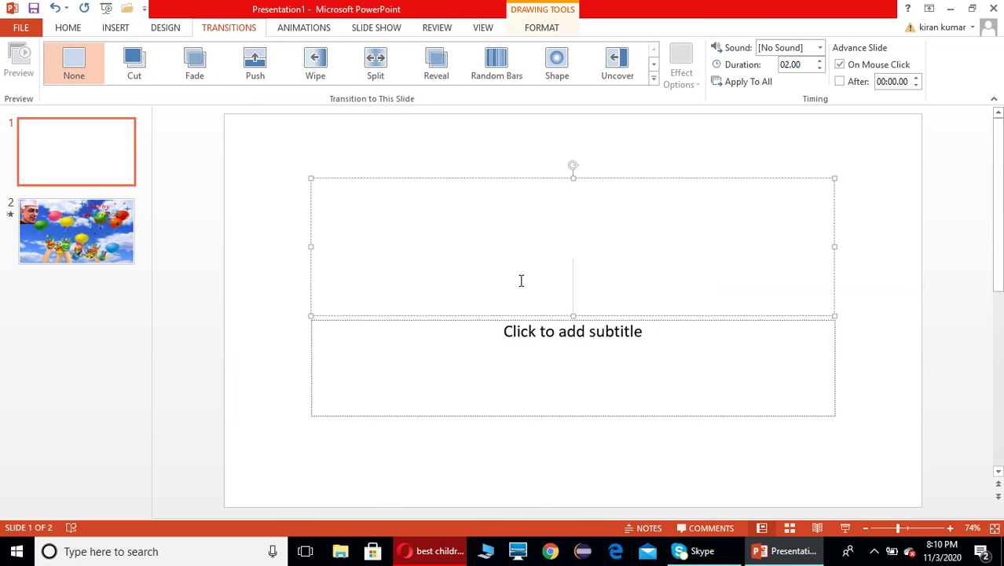
pyautogui.write('Introd')
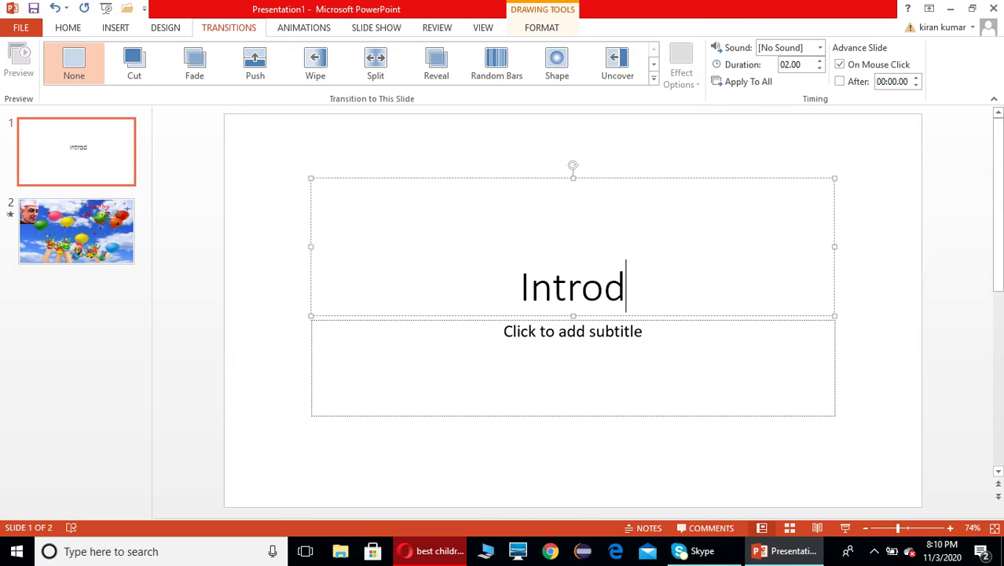
pyautogui.write('uctio')
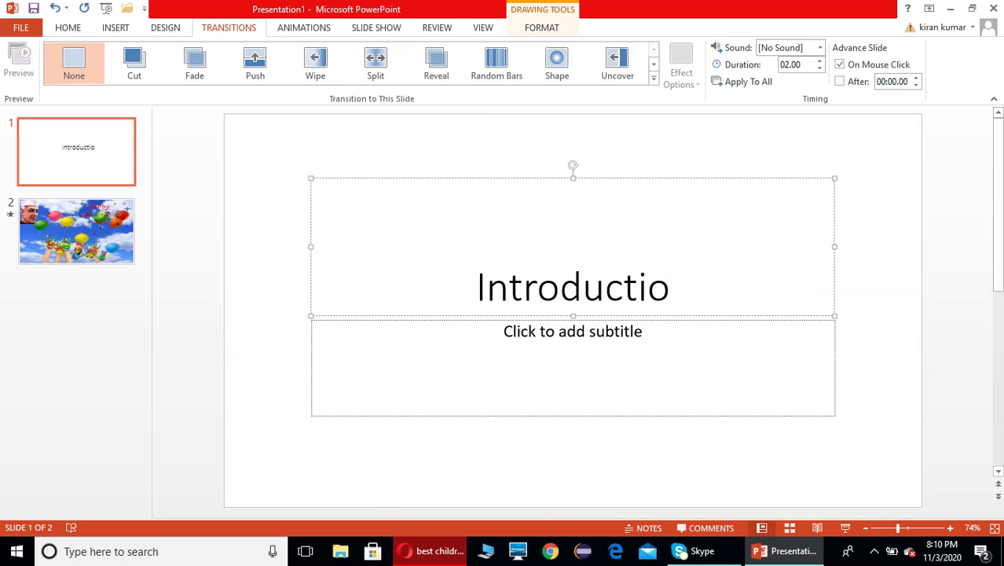
pyautogui.press('BackSpace')
pyautogui.press('BackSpace')
pyautogui.press('BackSpace')
pyautogui.press('BackSpace')
pyautogui.press('BackSpace')
pyautogui.press('BackSpace')
pyautogui.press('BackSpace')
pyautogui.press('BackSpace')
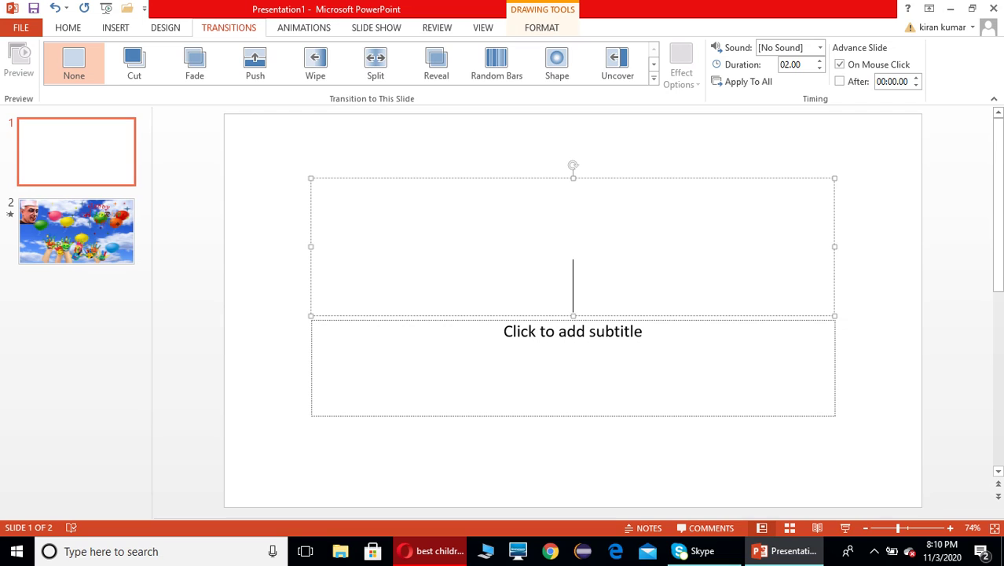
pyautogui.write('Name of t')
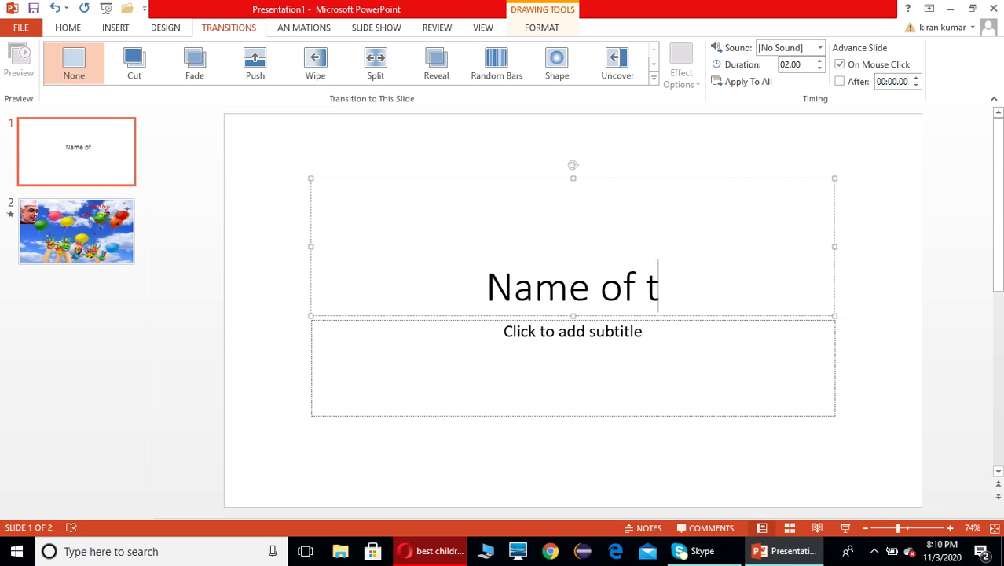
pyautogui.write('he stude')
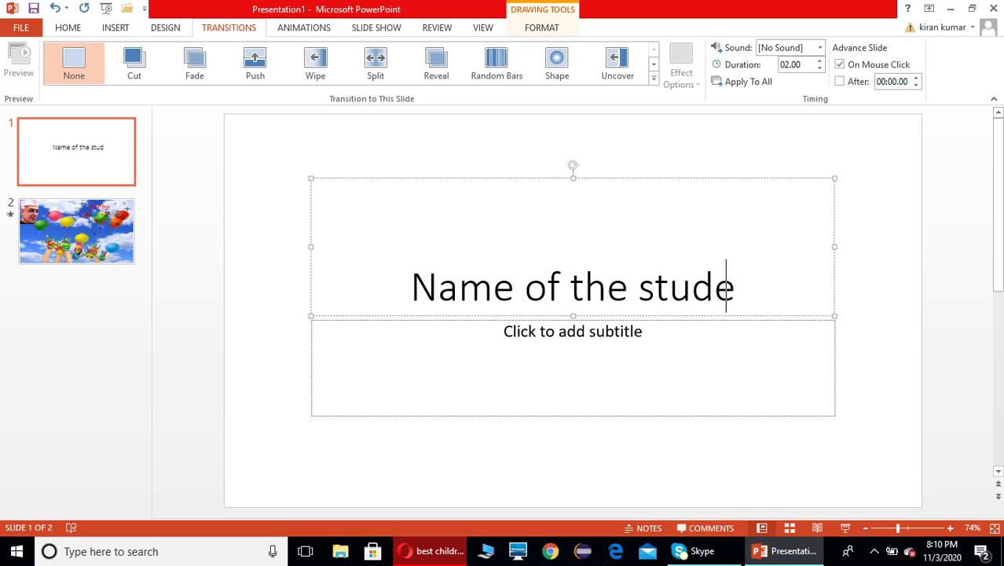
pyautogui.write('nt')
pyautogui.click(507, 355)
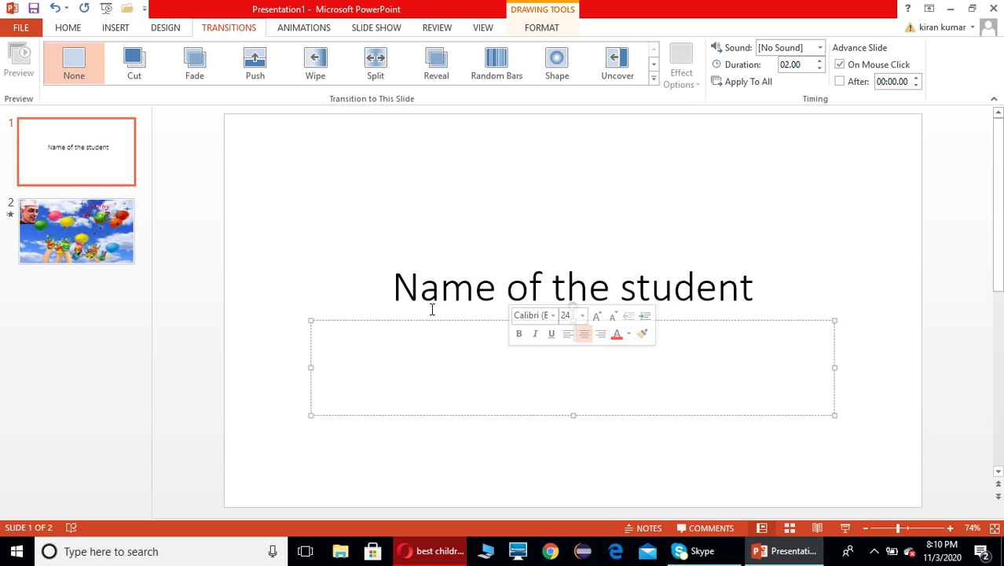
pyautogui.click(396, 178)
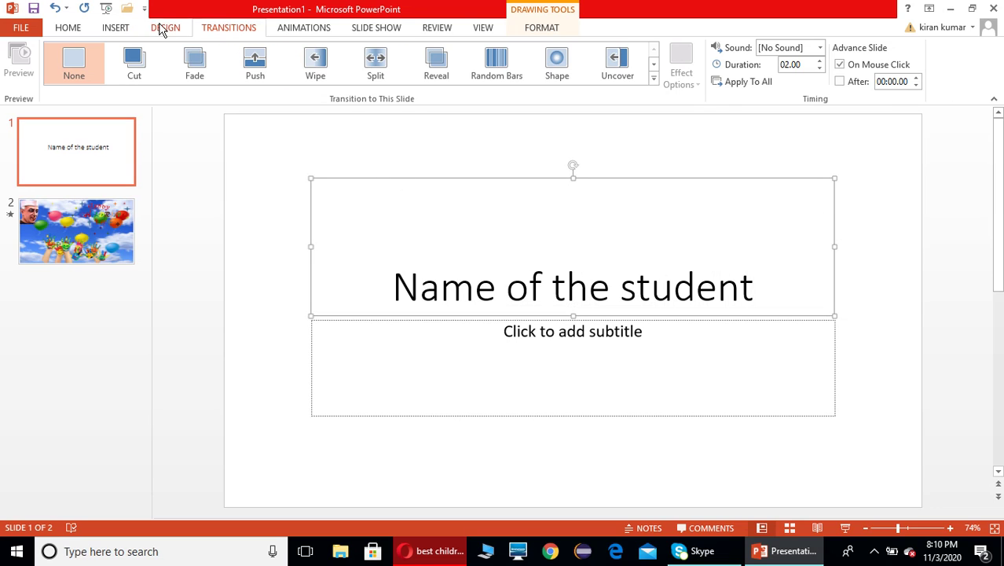
# - Preview the blue diagonal-lines and purple themes from the Design gallery
pyautogui.click(162, 29)
pyautogui.click(853, 79)
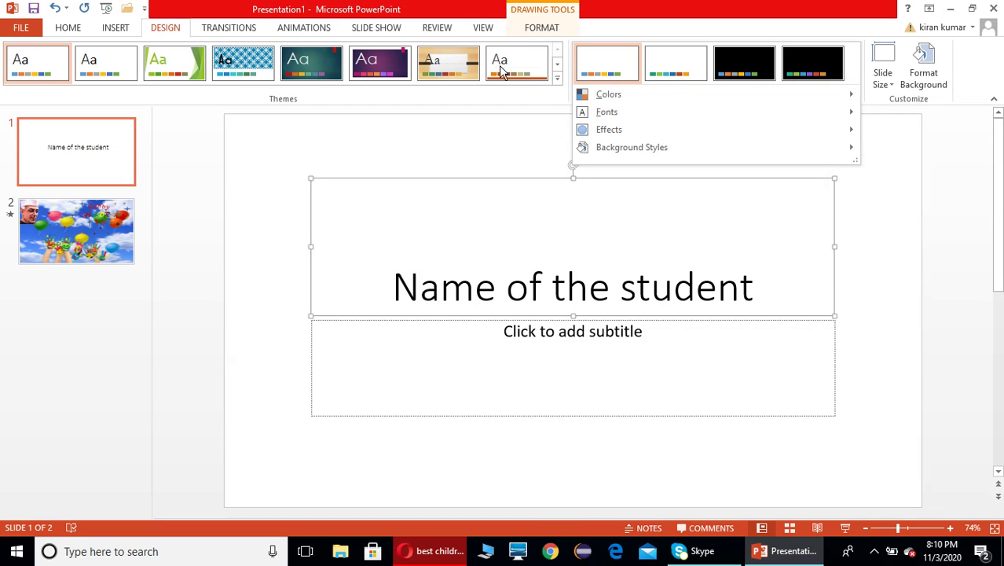
pyautogui.moveTo(621, 130)
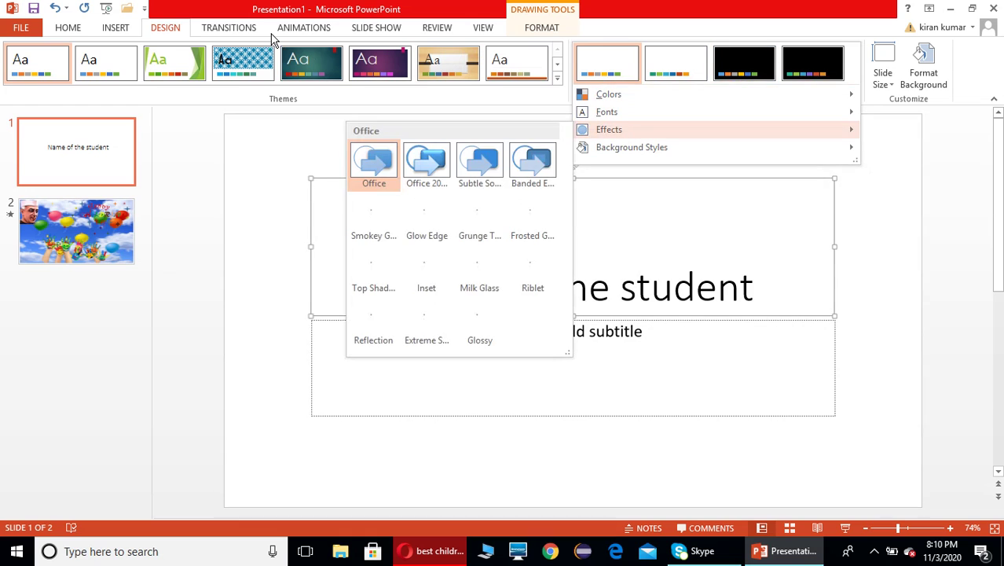
pyautogui.click(558, 80)
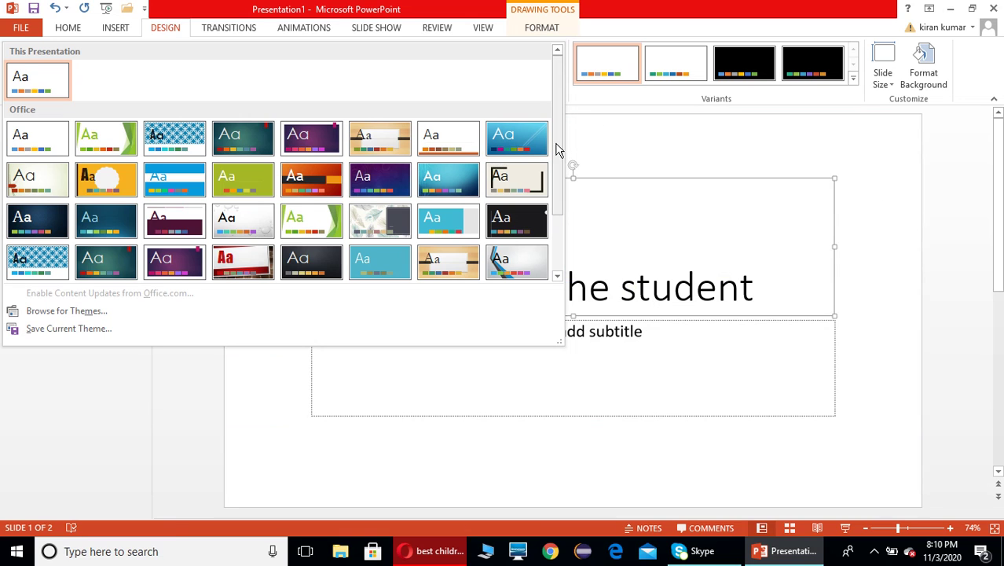
pyautogui.click(537, 149)
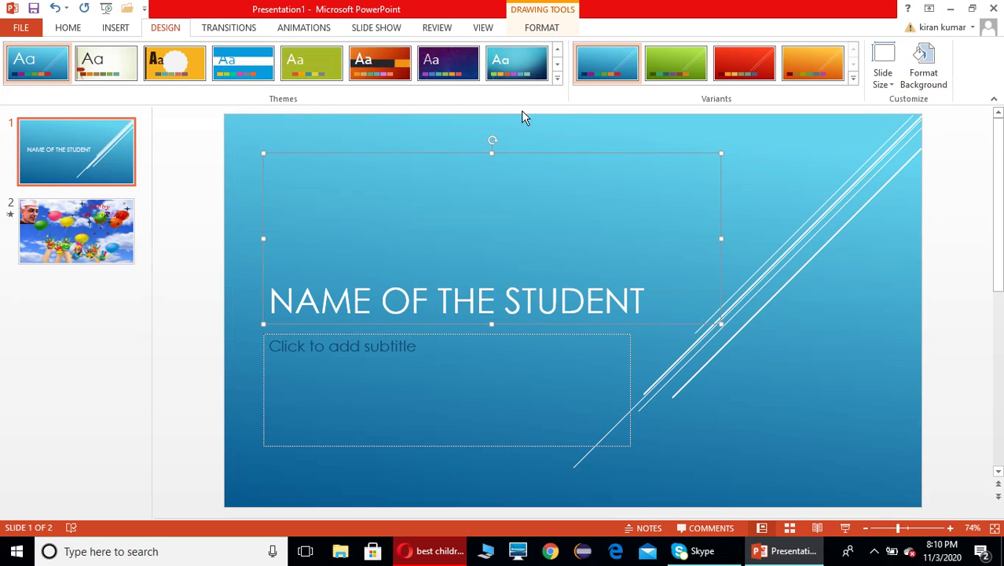
pyautogui.click(449, 62)
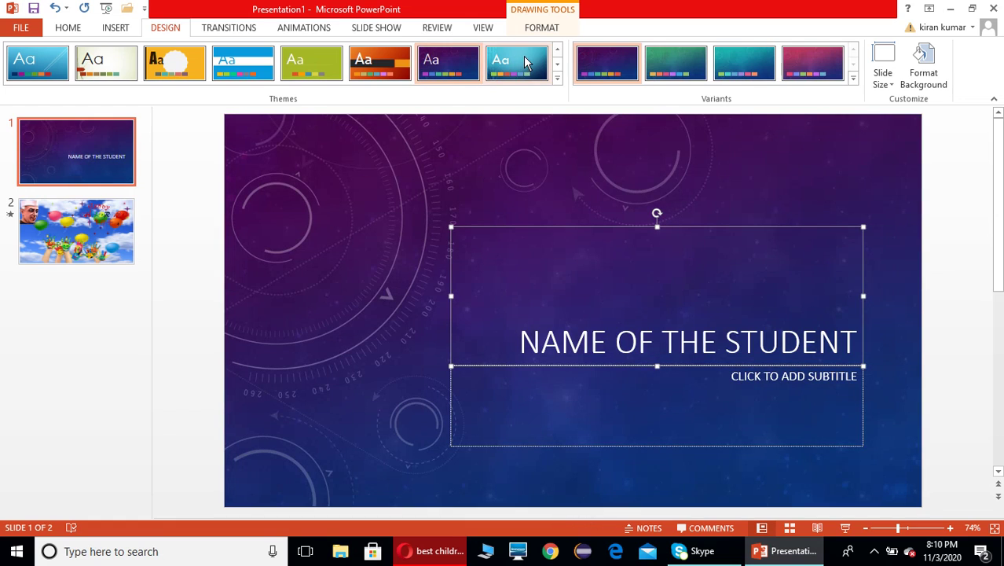
# - Apply the blue circle-pattern theme to both slides and go to the File Info page
pyautogui.click(557, 81)
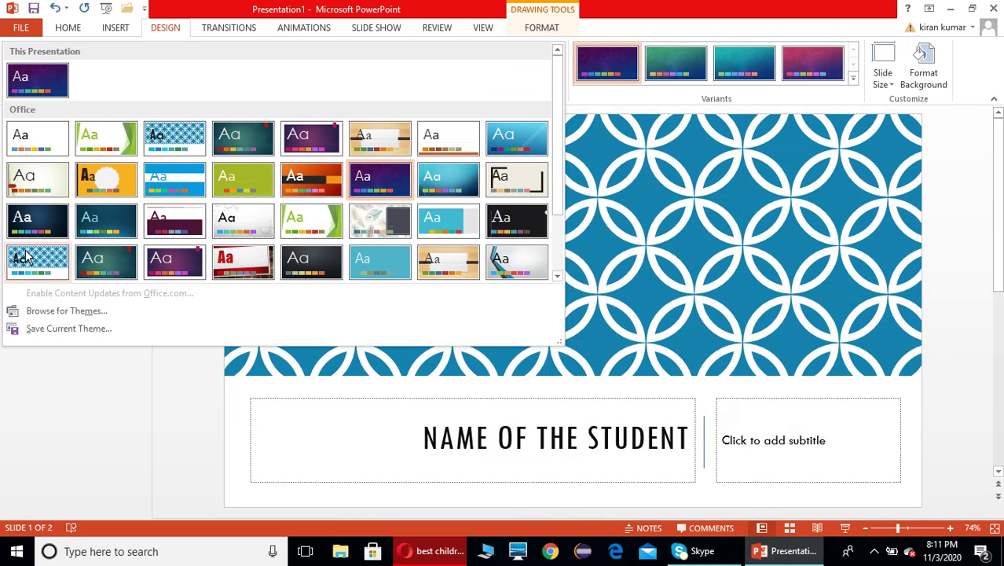
pyautogui.click(24, 255)
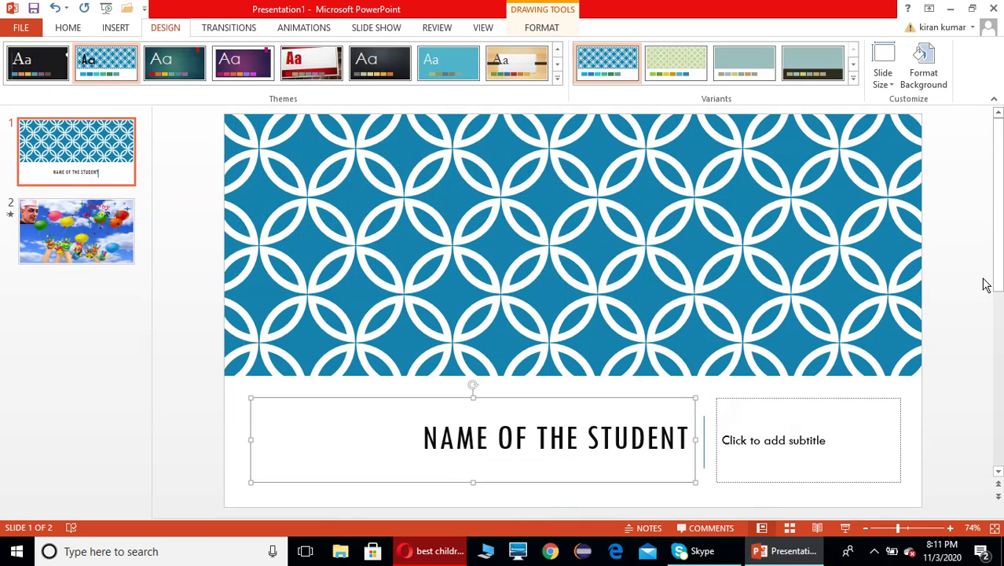
pyautogui.click(941, 216)
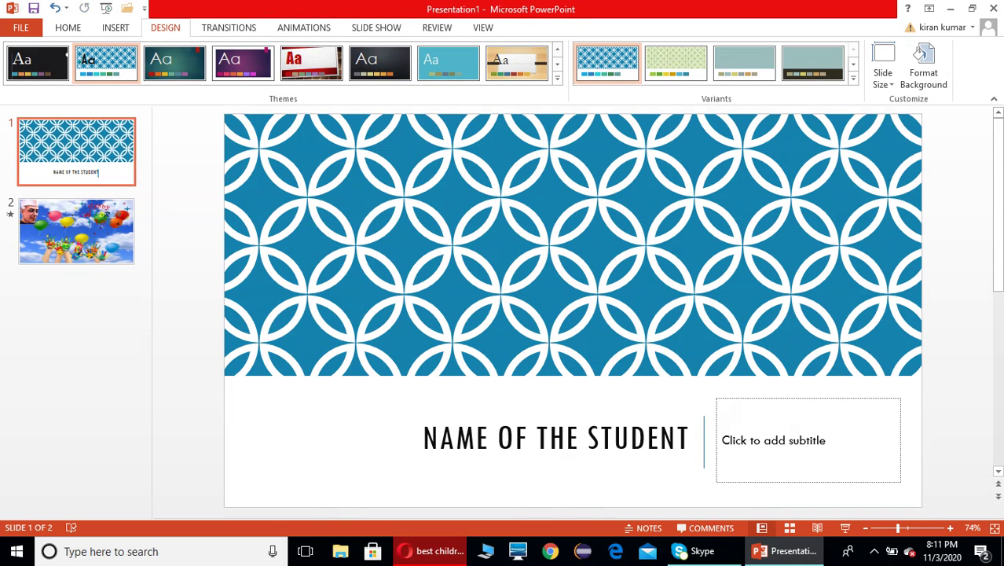
pyautogui.click(20, 26)
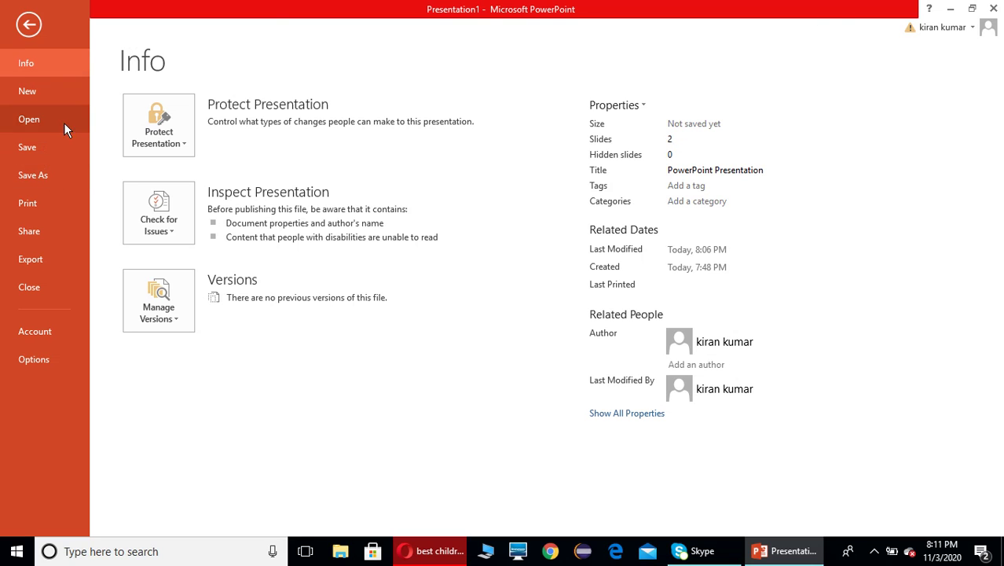
# - Save as 'Children's day 1' on the Desktop, then play the slide show from the beginning
pyautogui.click(33, 154)
pyautogui.click(217, 161)
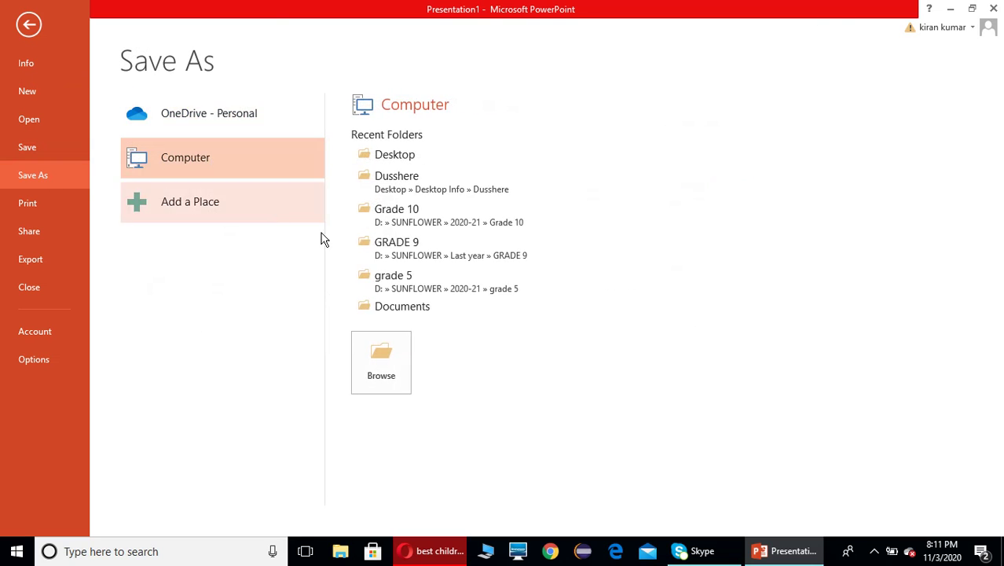
pyautogui.click(395, 155)
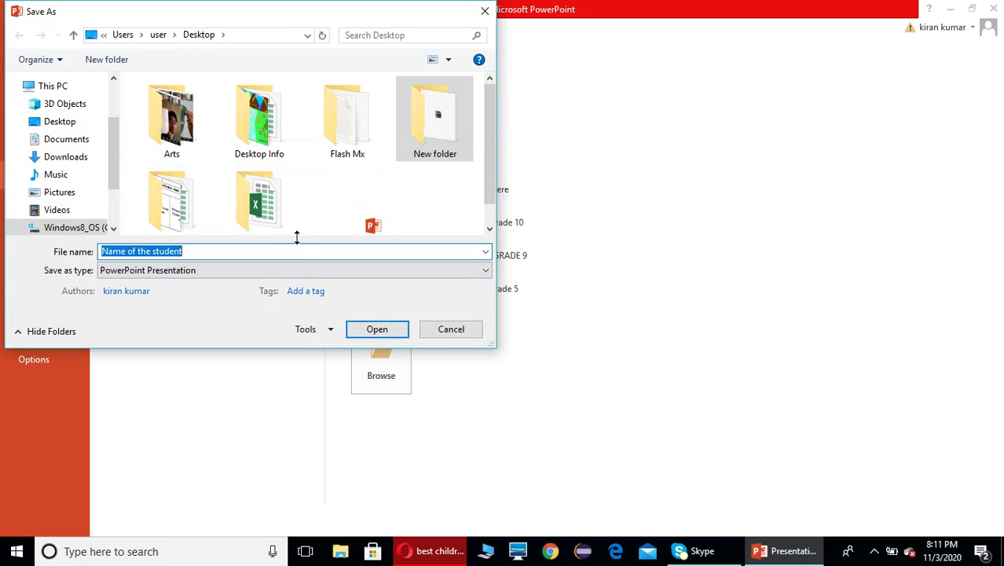
pyautogui.write("Children's day 1")
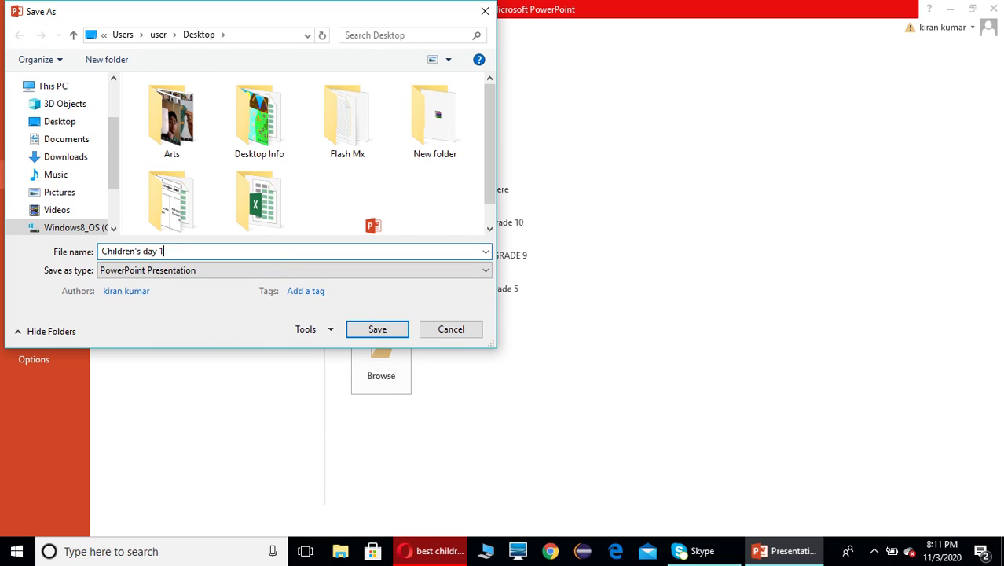
pyautogui.press('Return')
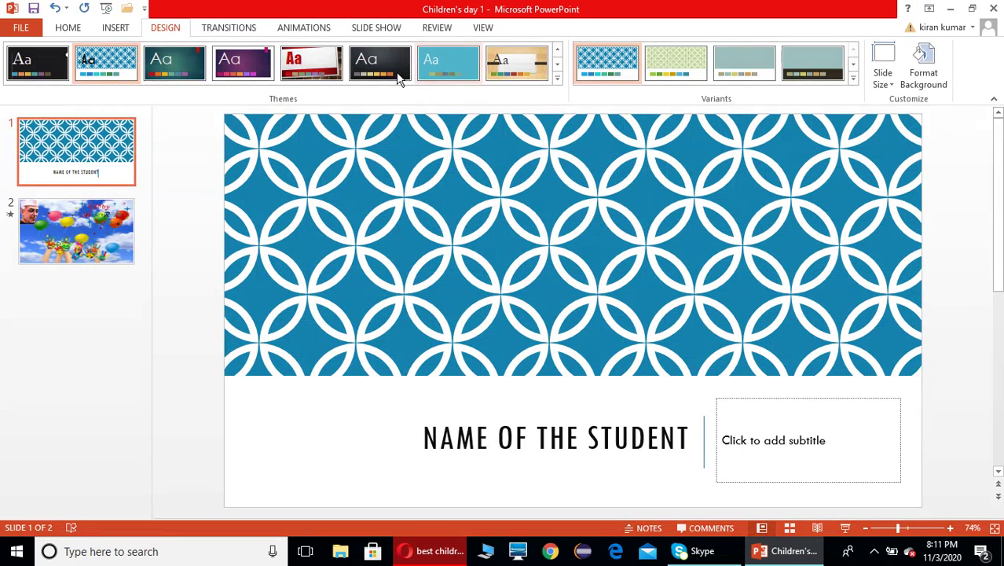
pyautogui.click(378, 29)
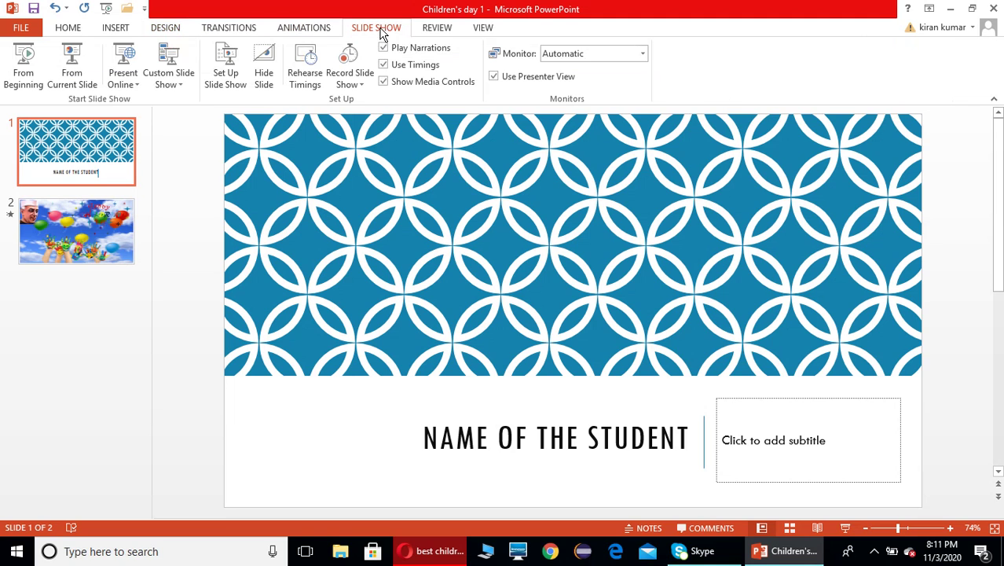
pyautogui.click(31, 75)
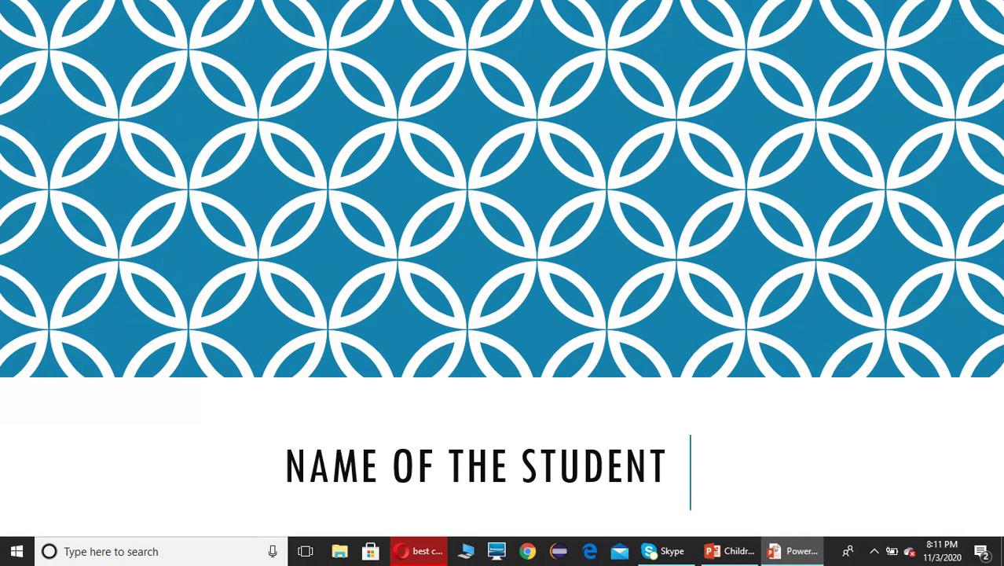